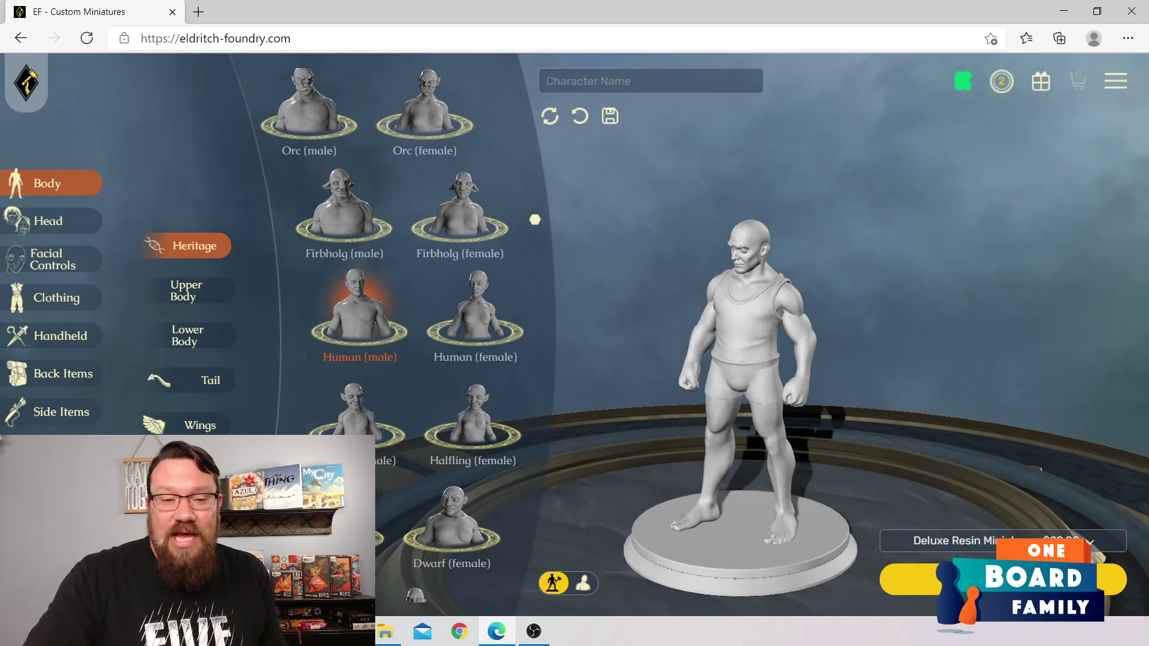
Step: Browse the available heritages and apply Goliath (male) to the figure
scroll(473, 347, down, 2)
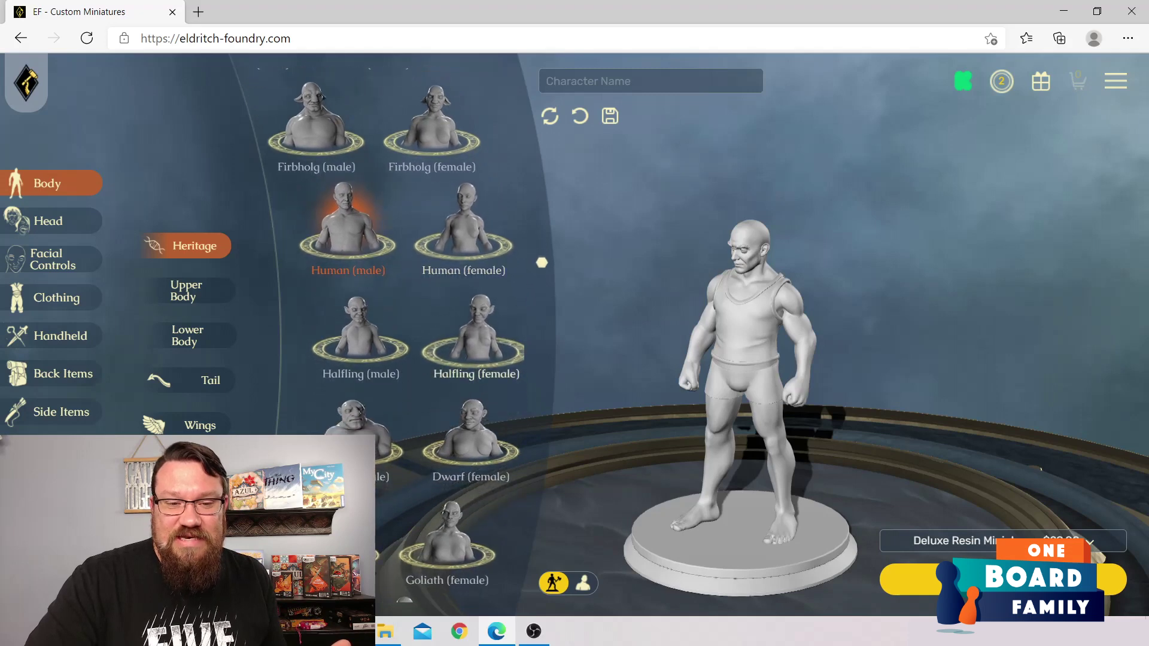
scroll(395, 335, up, 5)
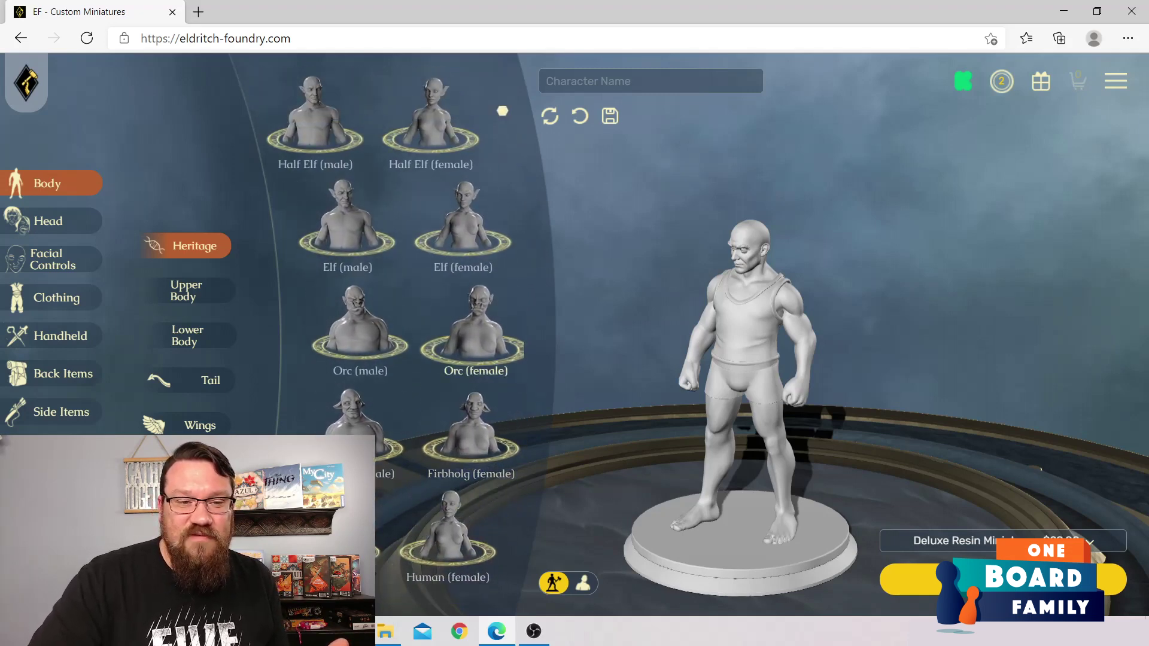
scroll(473, 290, down, 4)
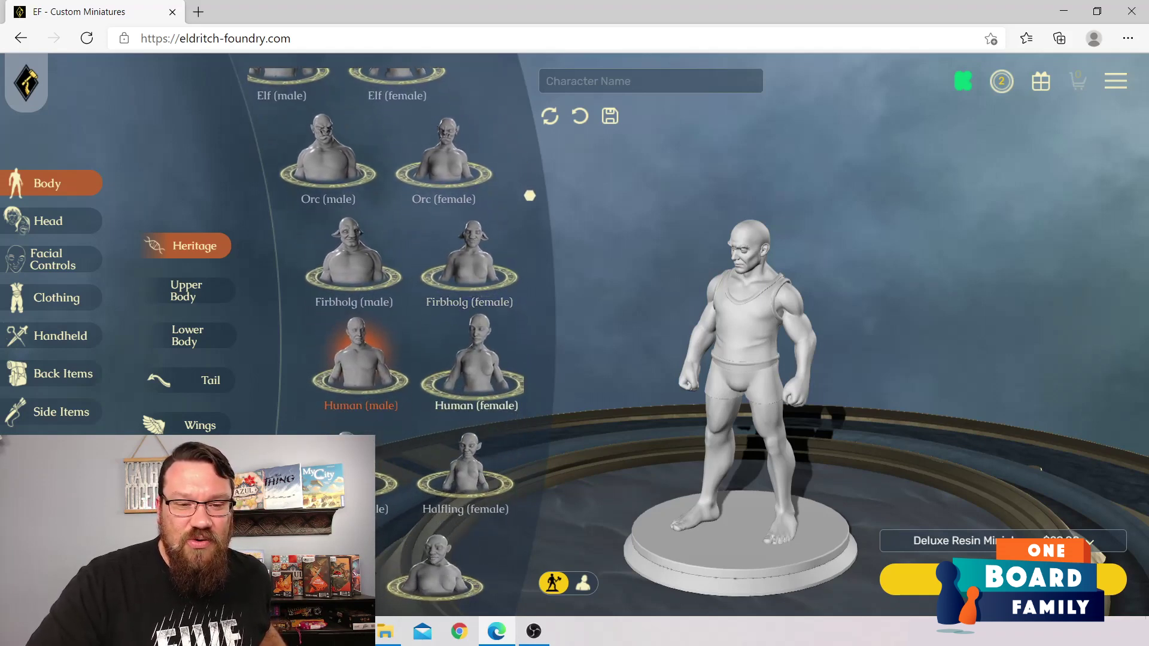
scroll(473, 291, down, 1)
scroll(473, 311, down, 4)
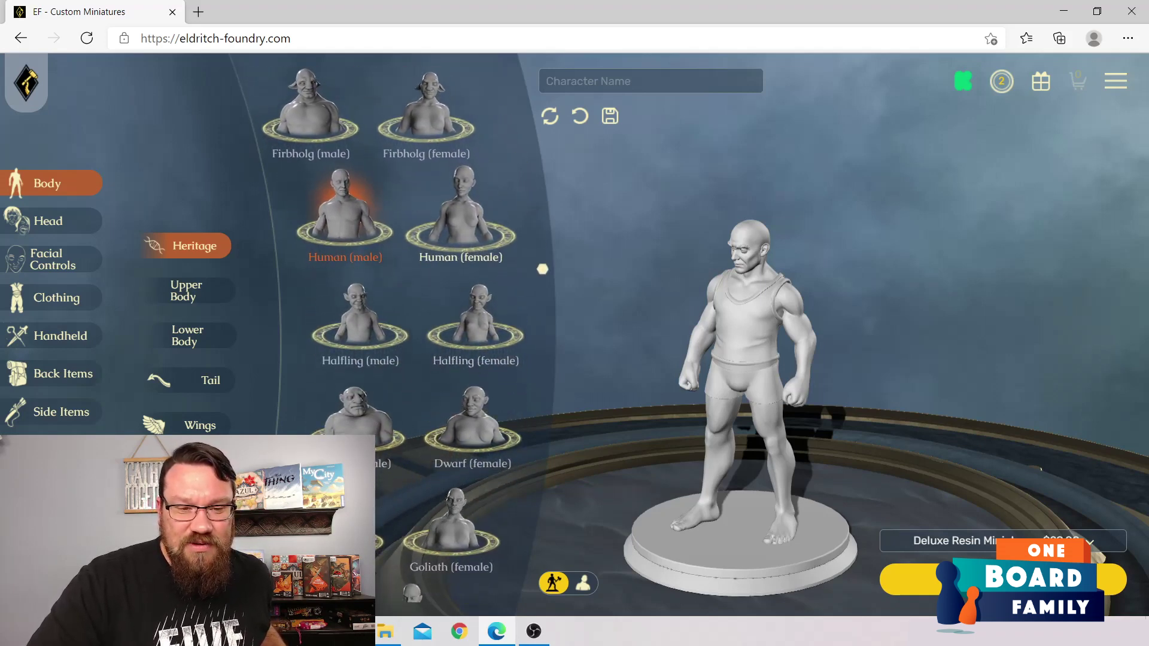
scroll(475, 335, down, 3)
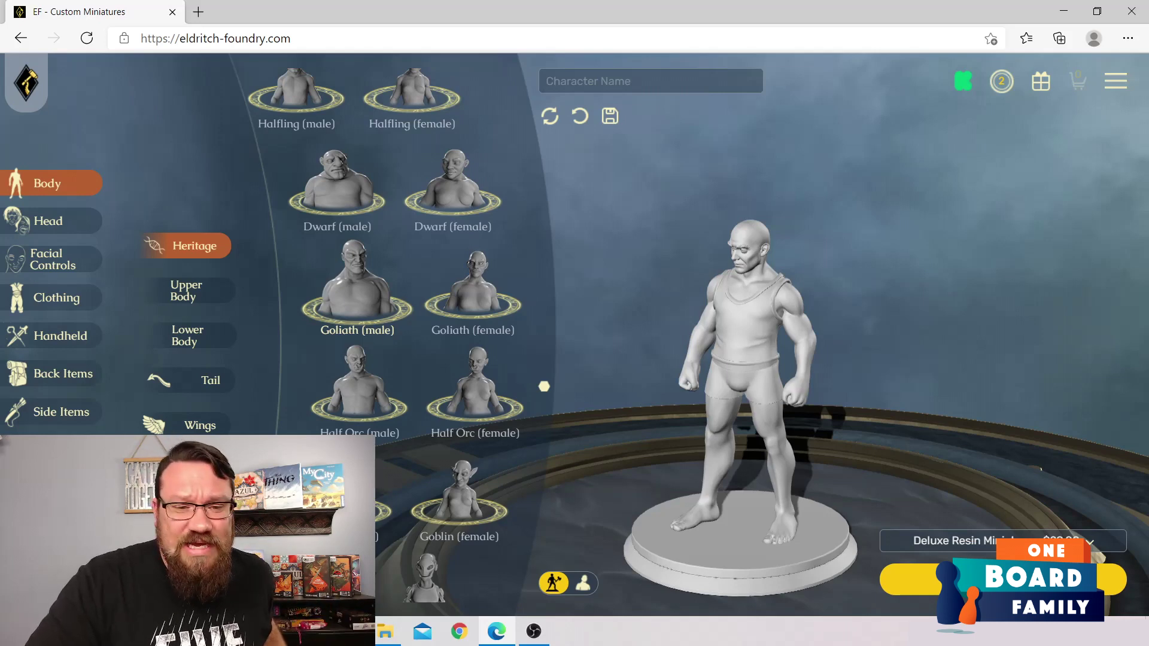
click(357, 288)
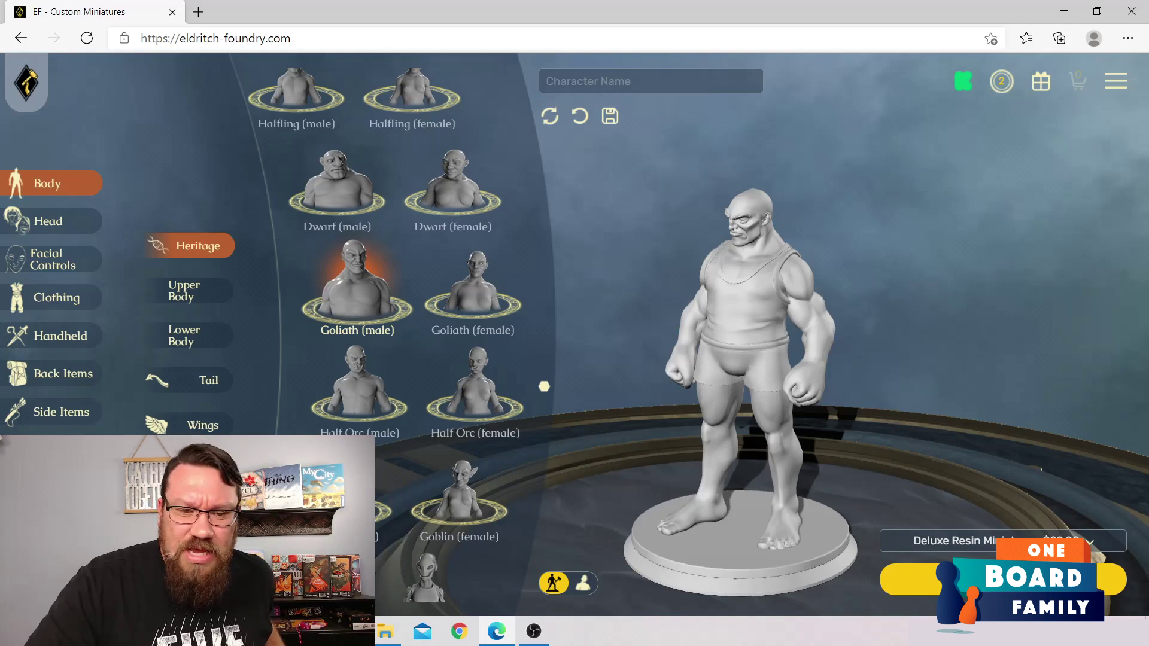
Step: Look through the remaining heritages and switch the figure to the feline Qitt (male)
scroll(357, 287, down, 2)
scroll(538, 429, down, 4)
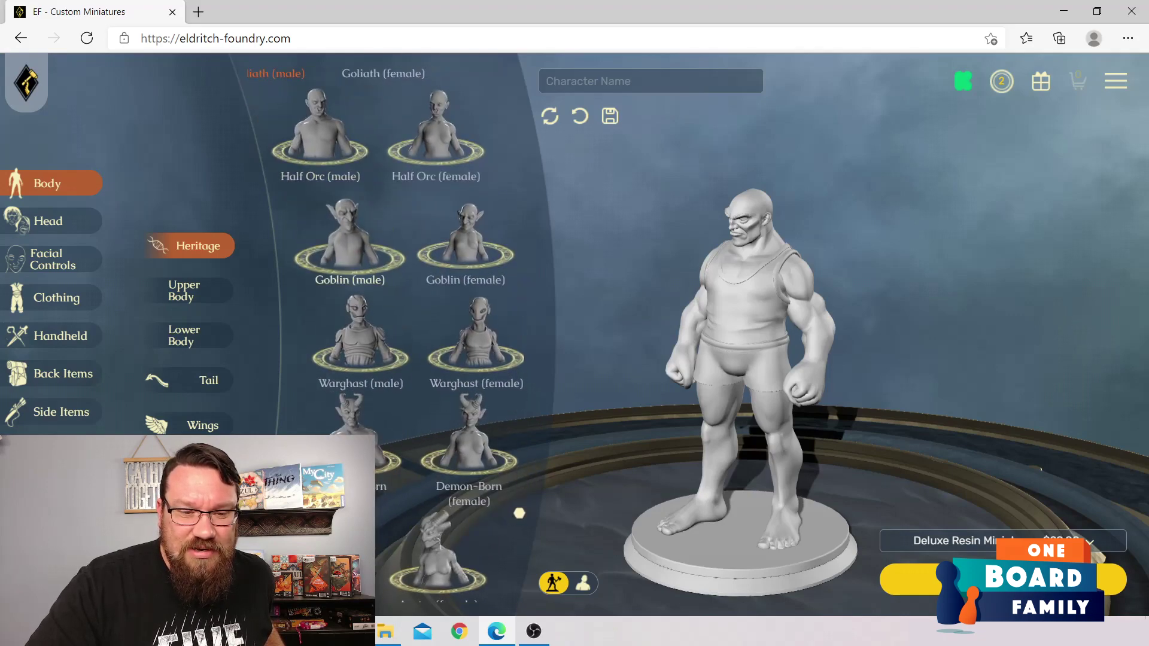
scroll(514, 526, down, 3)
scroll(503, 558, down, 1)
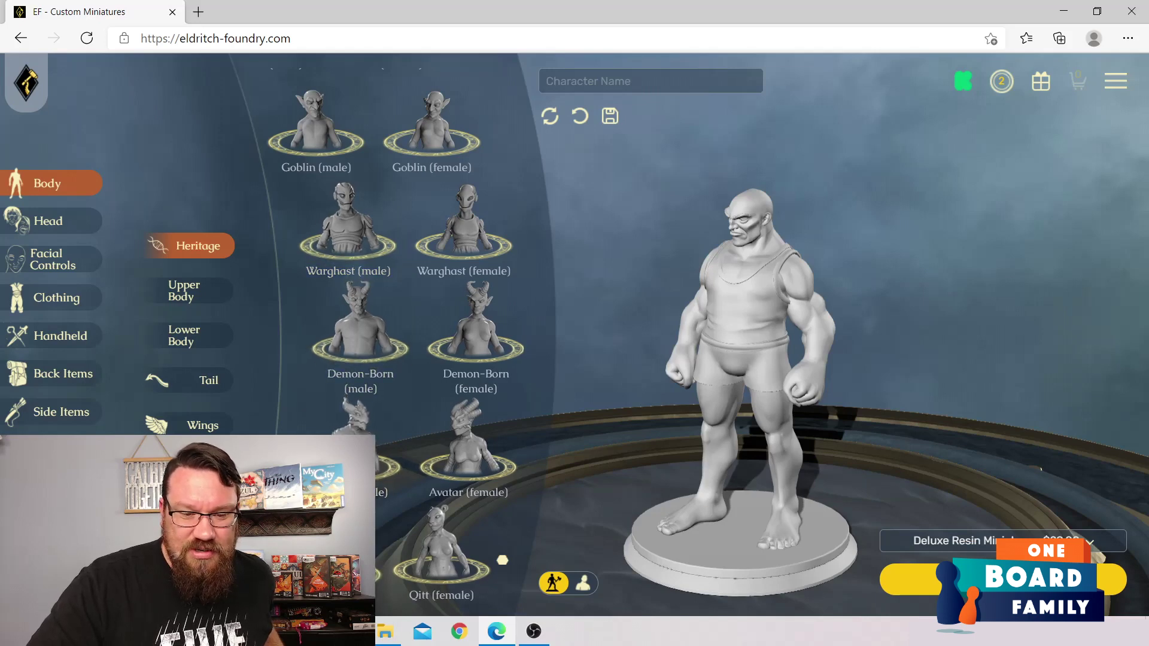
click(326, 556)
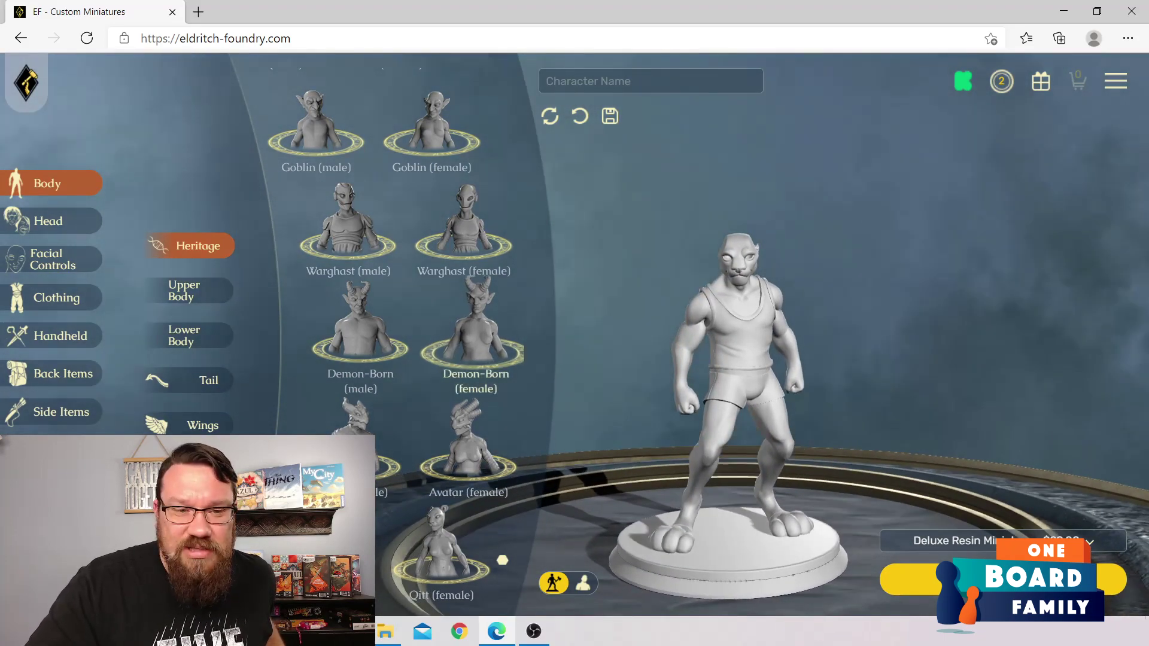
Step: Change the figure's heritage to Elf (male) and view the model from the front
scroll(502, 560, up, 5)
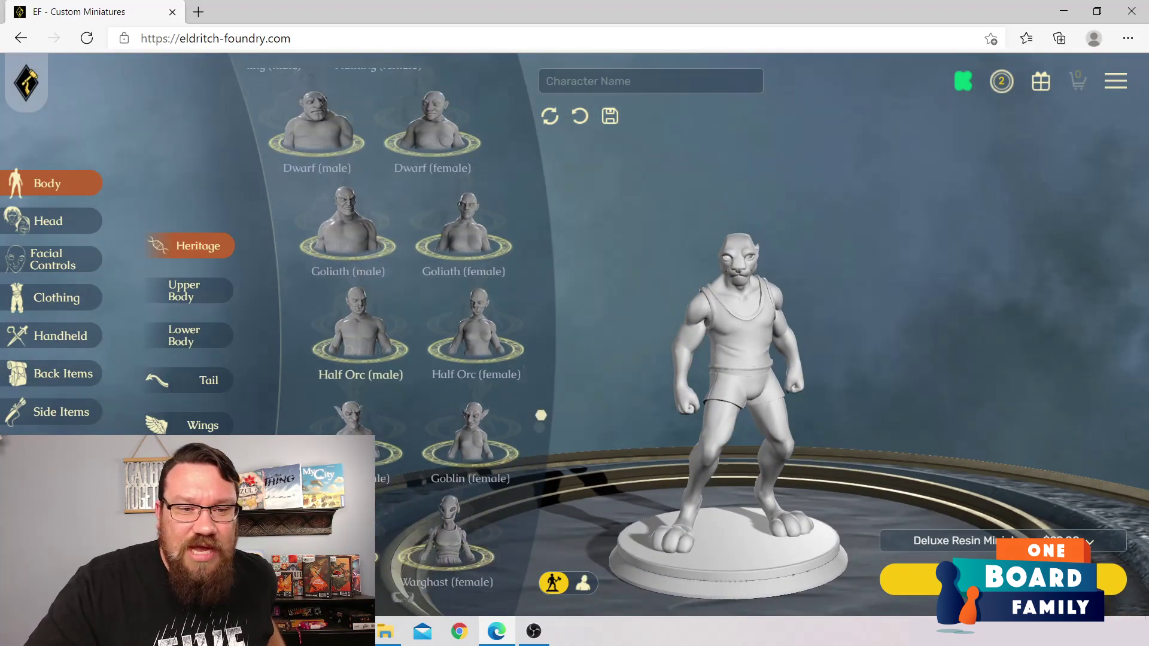
scroll(395, 335, up, 5)
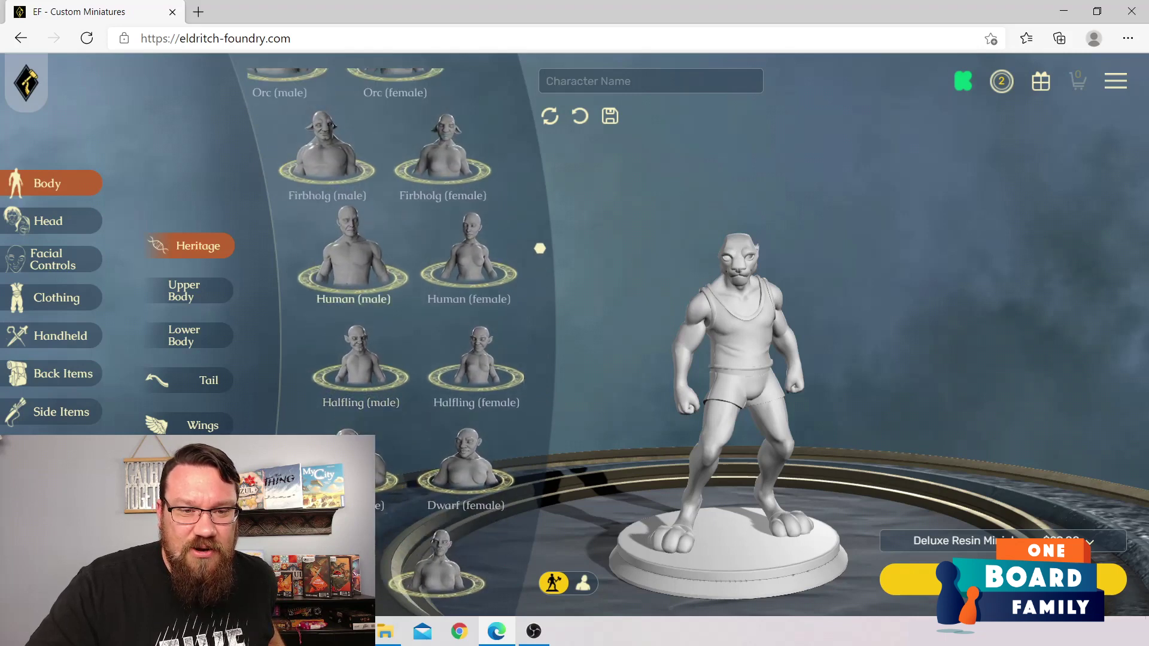
scroll(359, 335, up, 3)
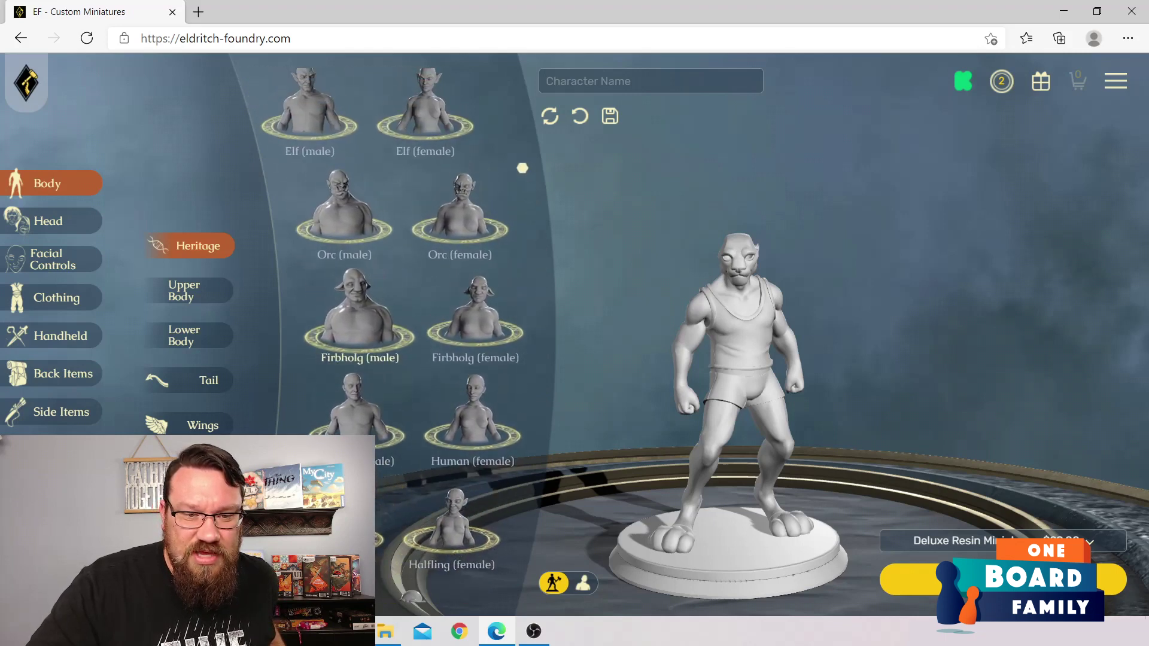
scroll(360, 323, up, 3)
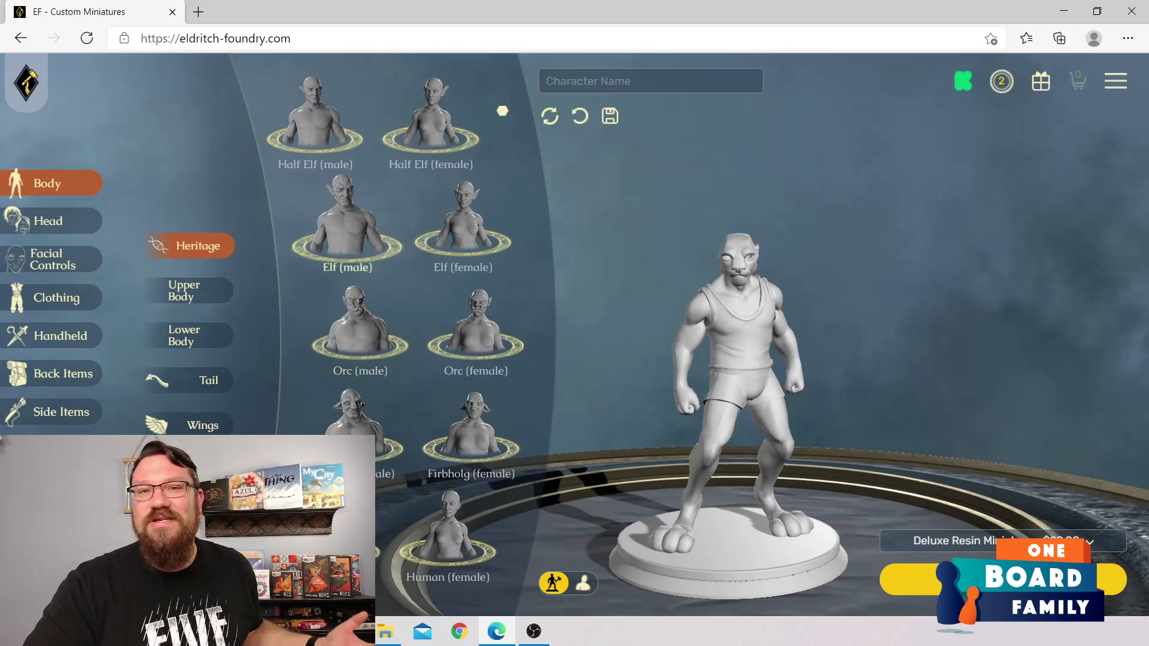
click(347, 225)
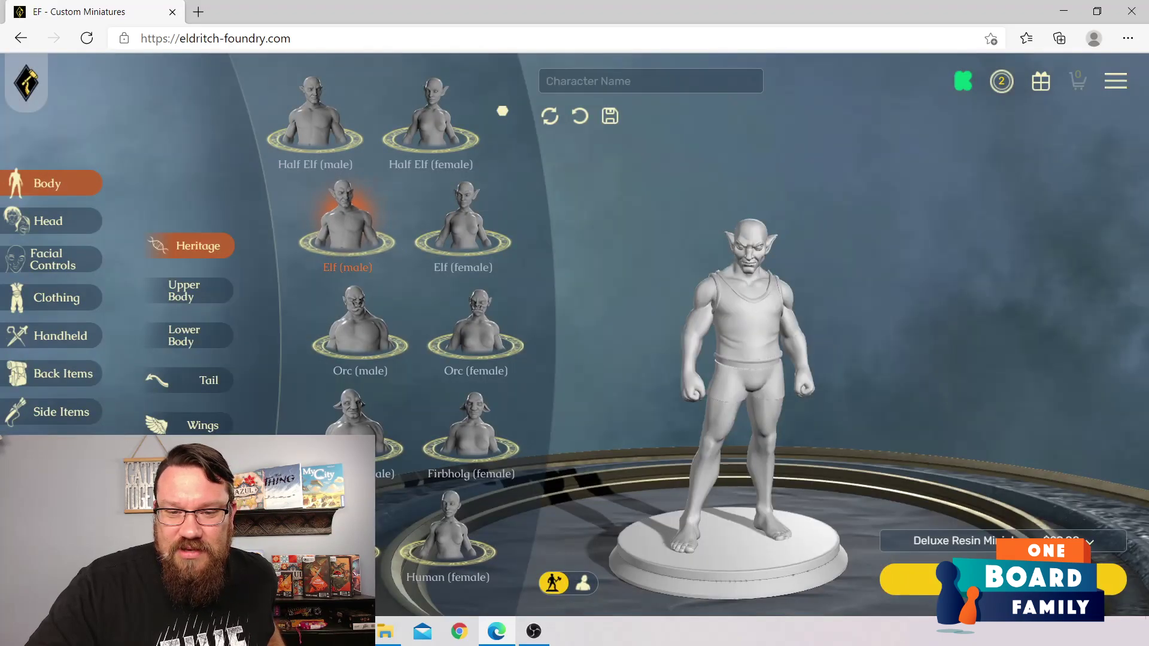
mouse_move(748, 359)
mouse_down()
mouse_move(583, 359)
mouse_move(754, 374)
mouse_up()
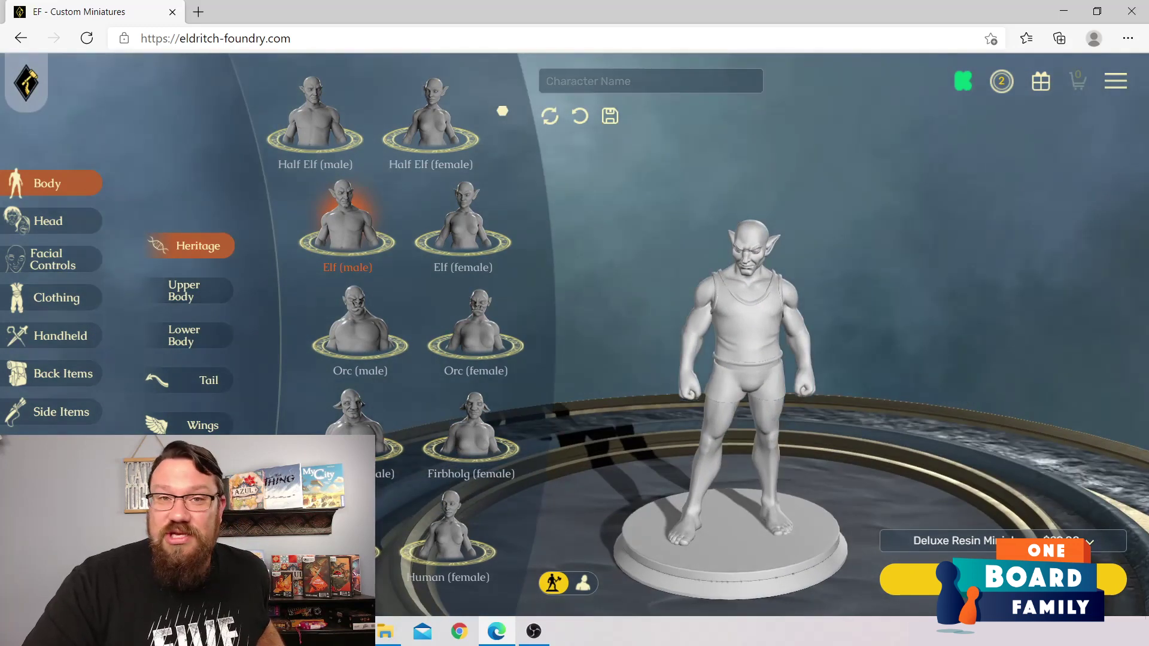
Step: Set the upper body's head size to about a quarter of its range and the shoulders width to about 60 percent
click(190, 291)
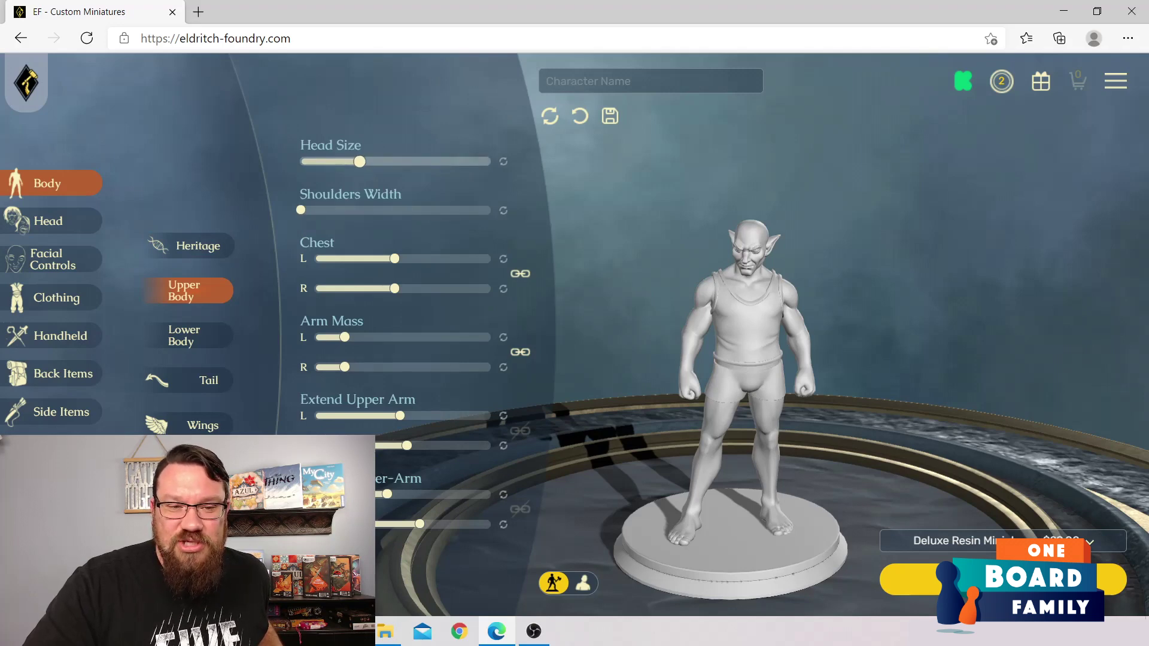
drag(359, 162, 359, 161)
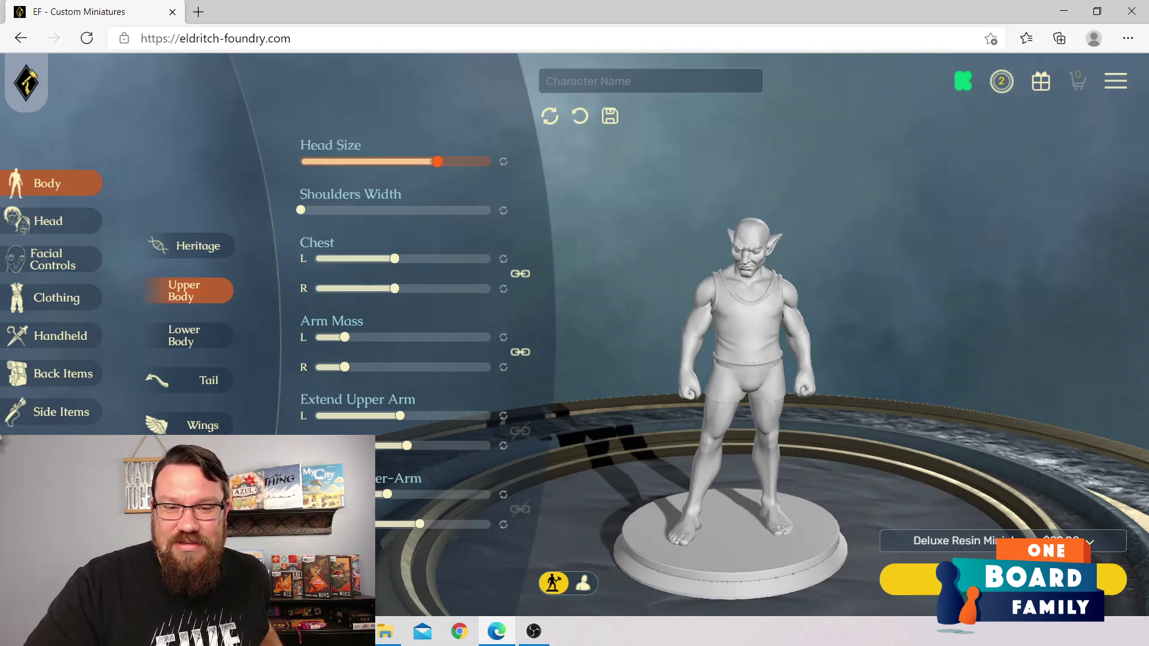
drag(399, 161, 357, 162)
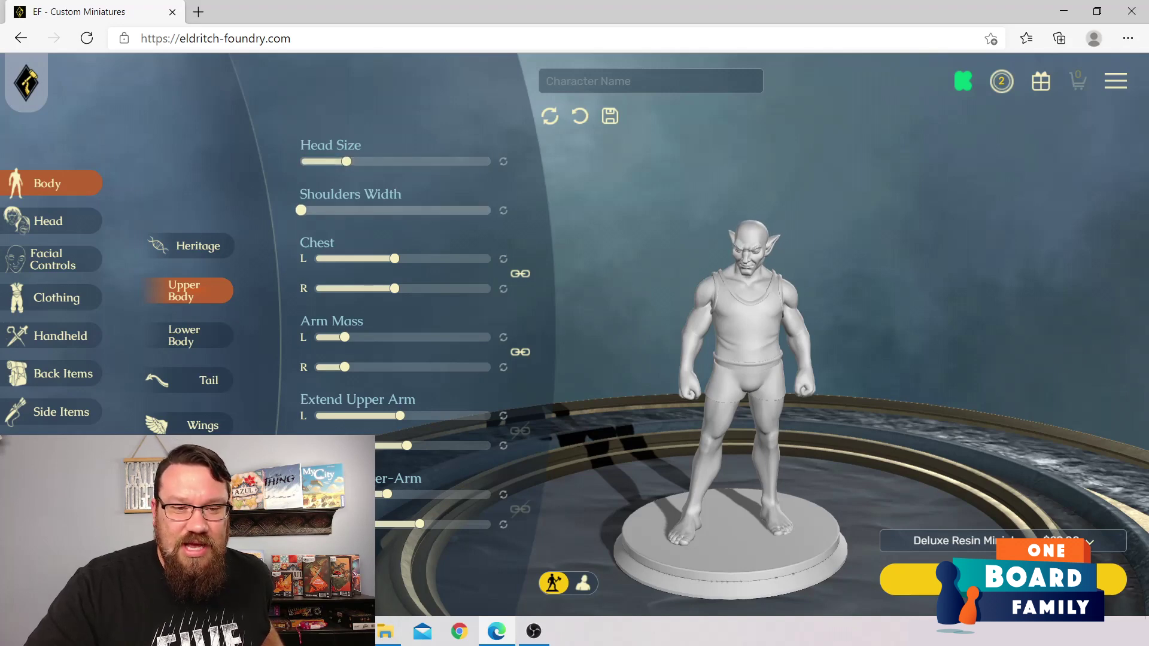
drag(301, 210, 434, 210)
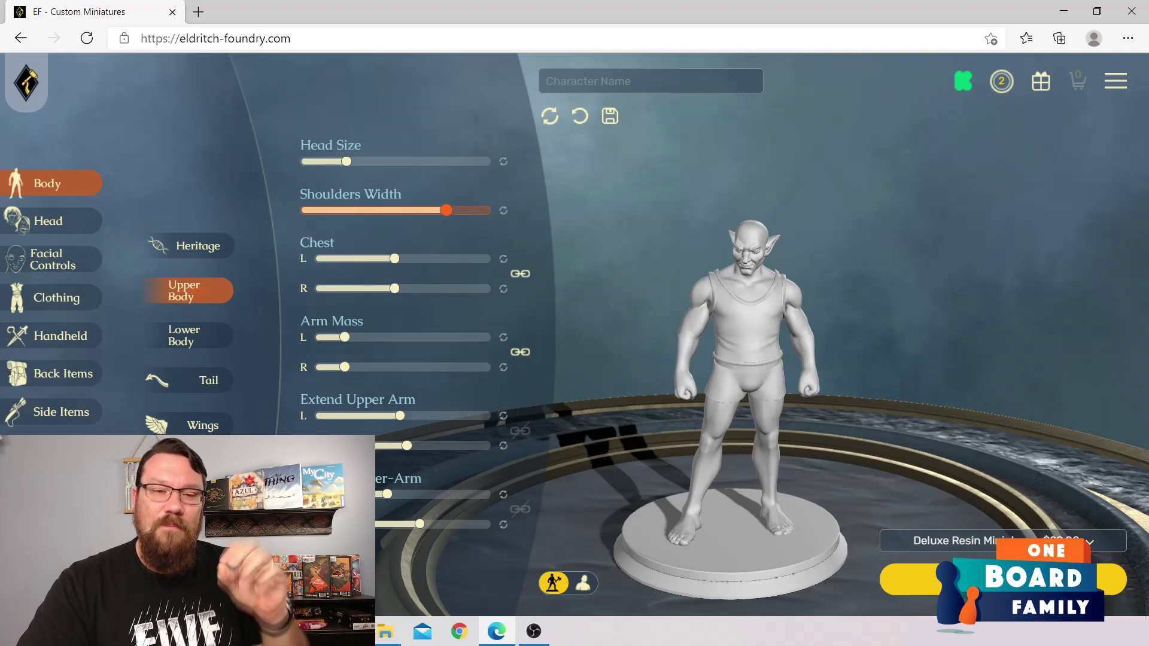
drag(447, 210, 419, 211)
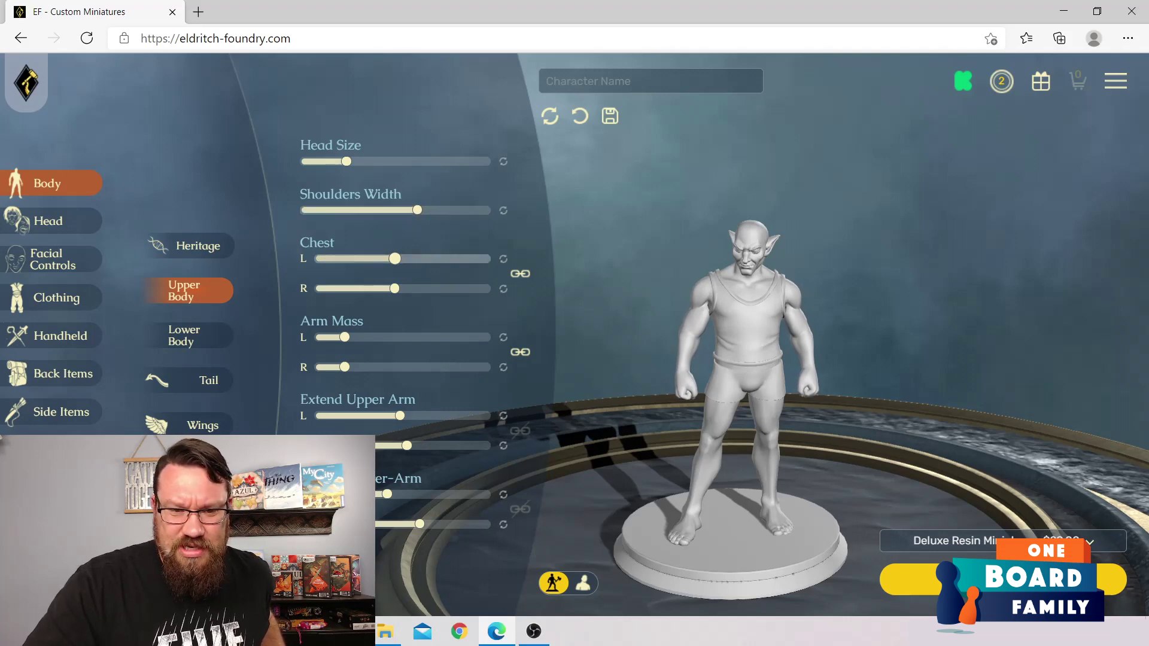
Step: Try out the chest size from the side and increase both arms' mass to about a third of its range
drag(748, 335, 616, 311)
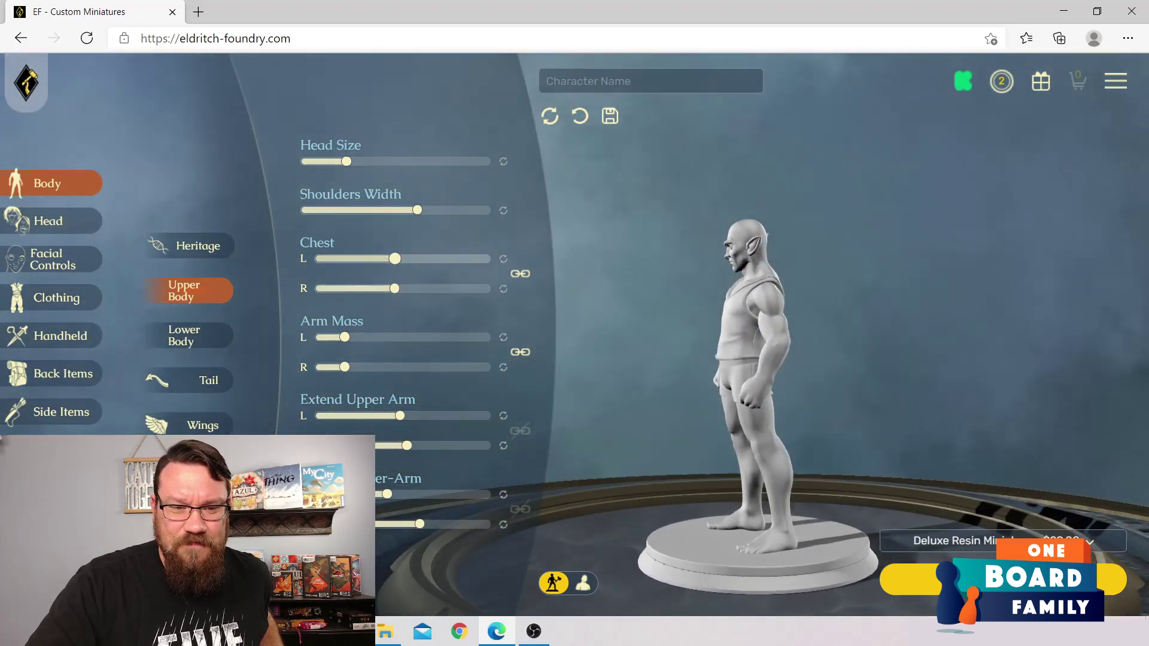
drag(394, 258, 407, 288)
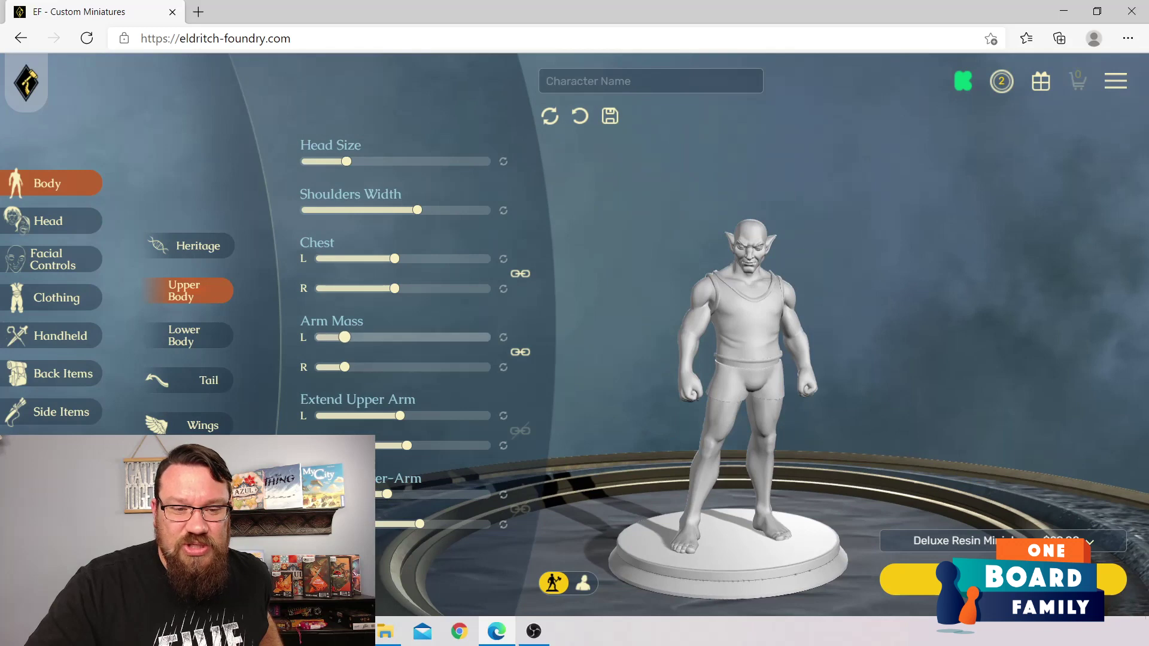
drag(345, 337, 368, 337)
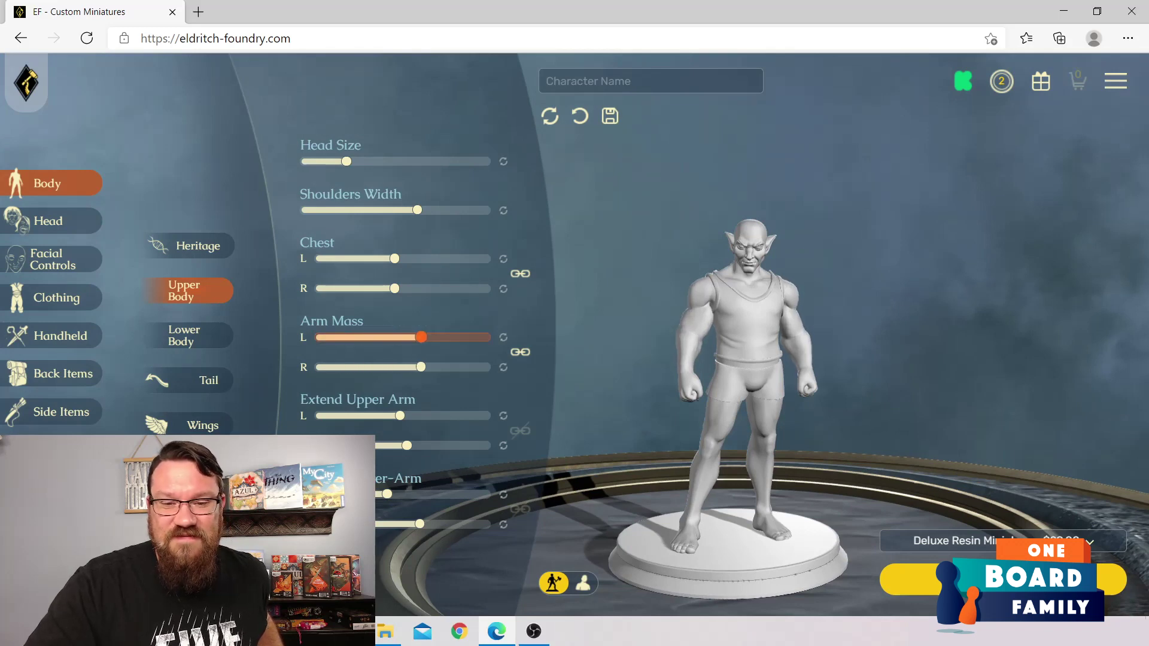
drag(421, 337, 382, 337)
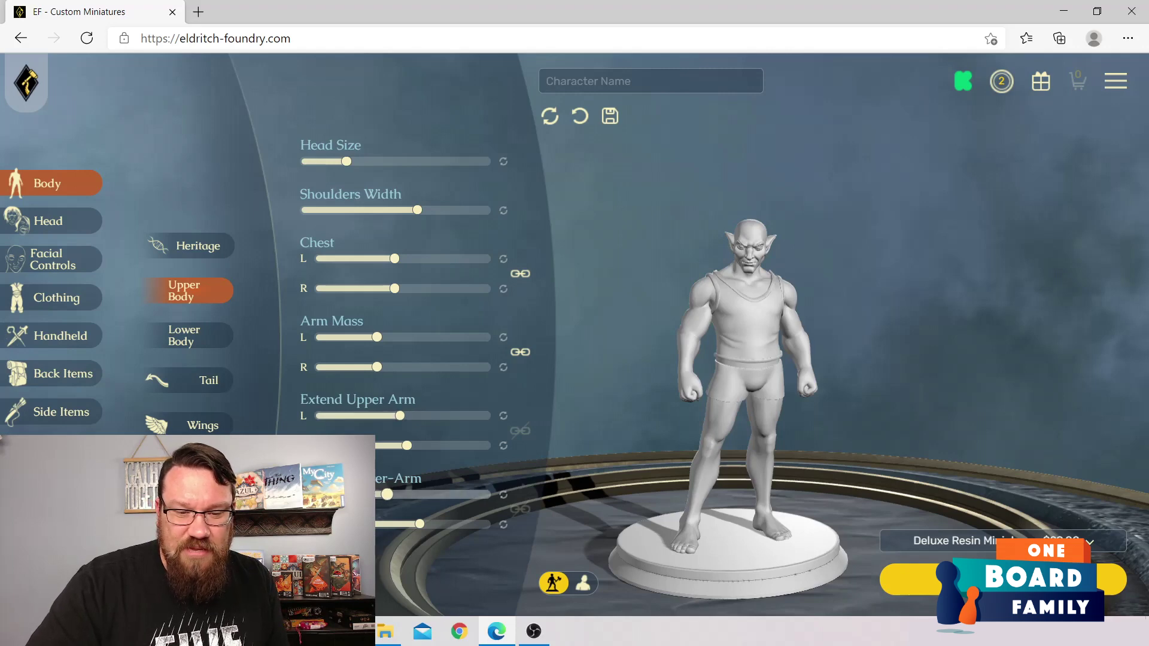
mouse_move(387, 495)
mouse_down()
mouse_move(446, 495)
mouse_move(389, 494)
mouse_up()
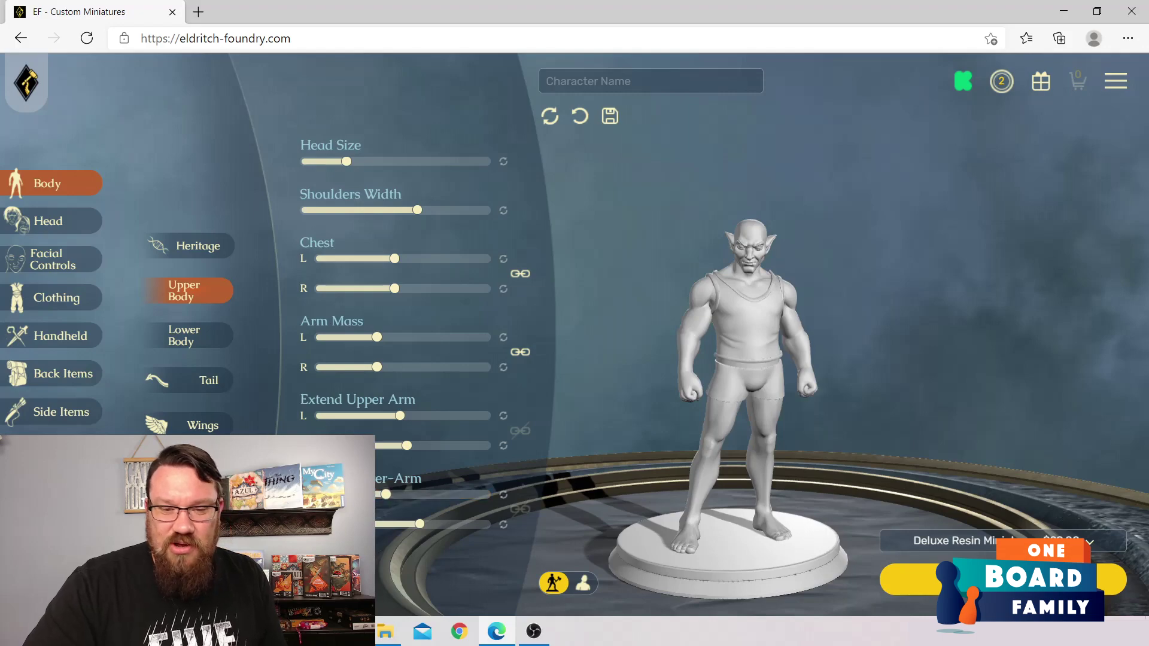
drag(778, 359, 733, 342)
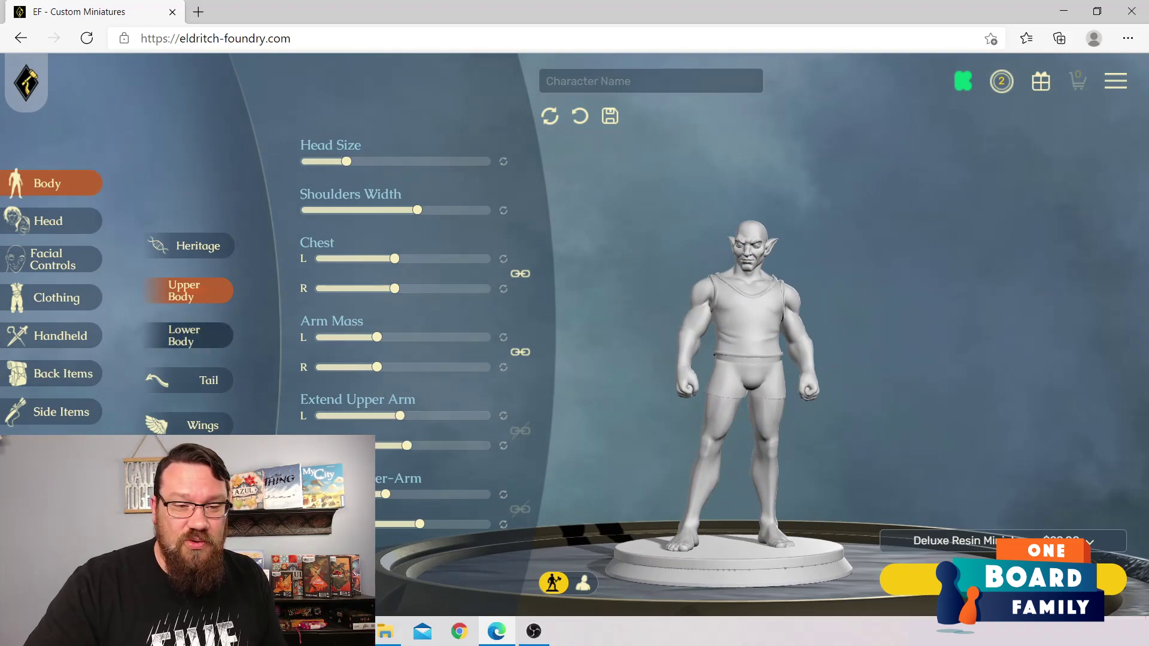
Step: Try a larger belly in the lower body settings and settle it just above the minimum
click(190, 336)
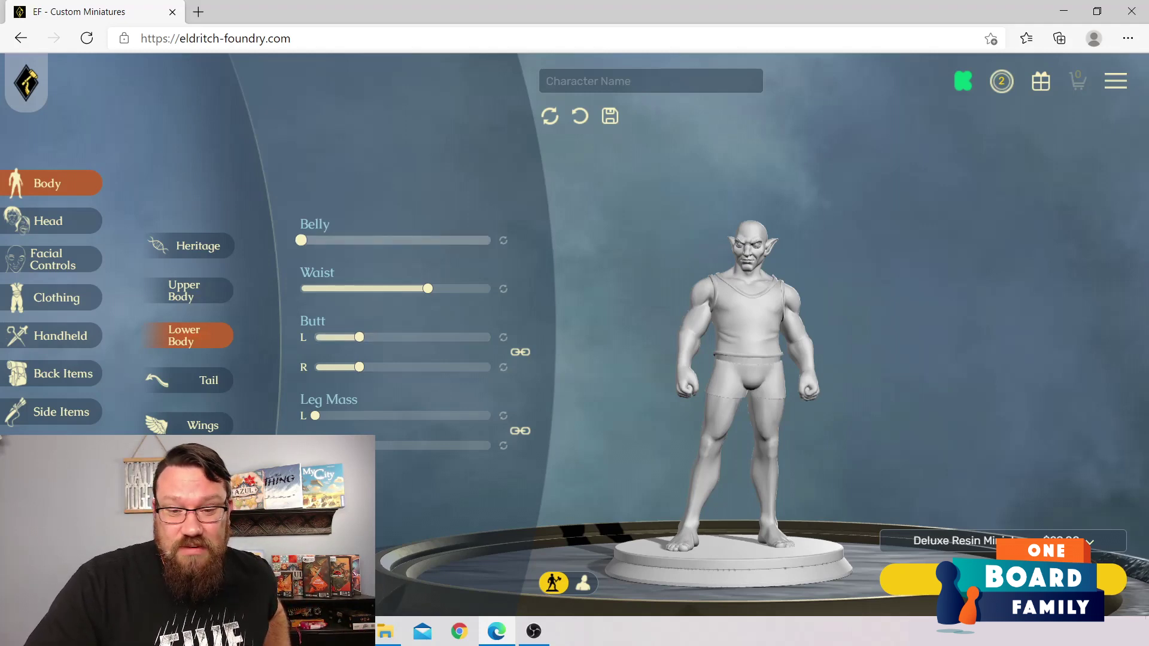
drag(301, 240, 306, 240)
drag(417, 240, 356, 240)
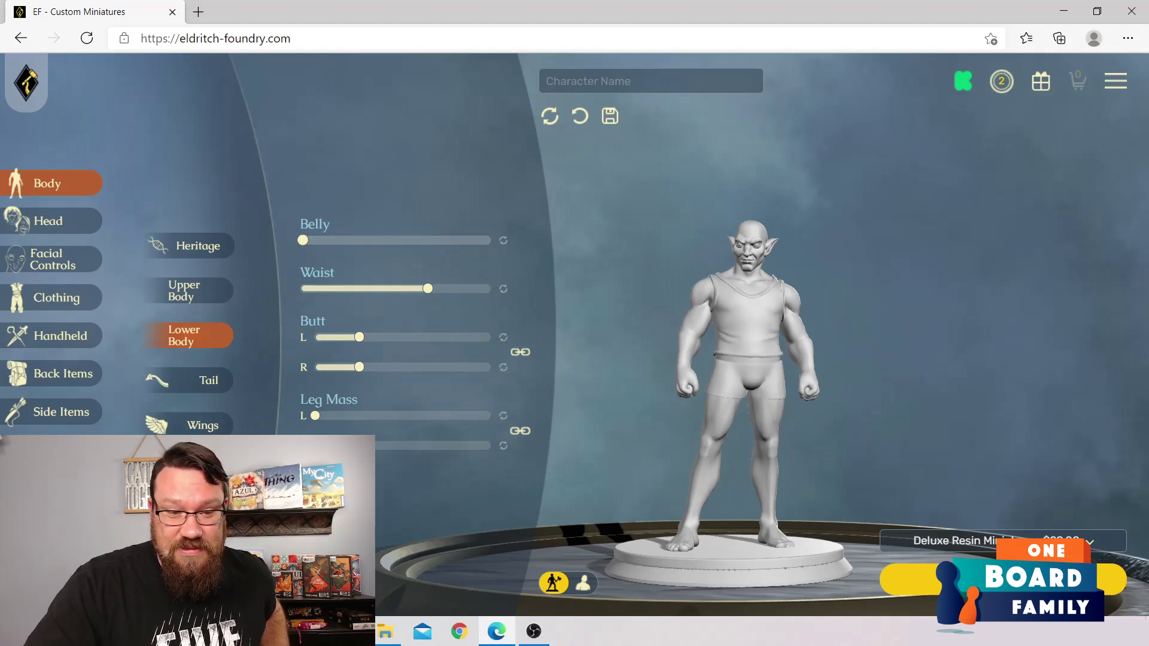
Step: Increase the butt size to about a third of its range and the leg mass to about half on both sides
drag(359, 338, 435, 337)
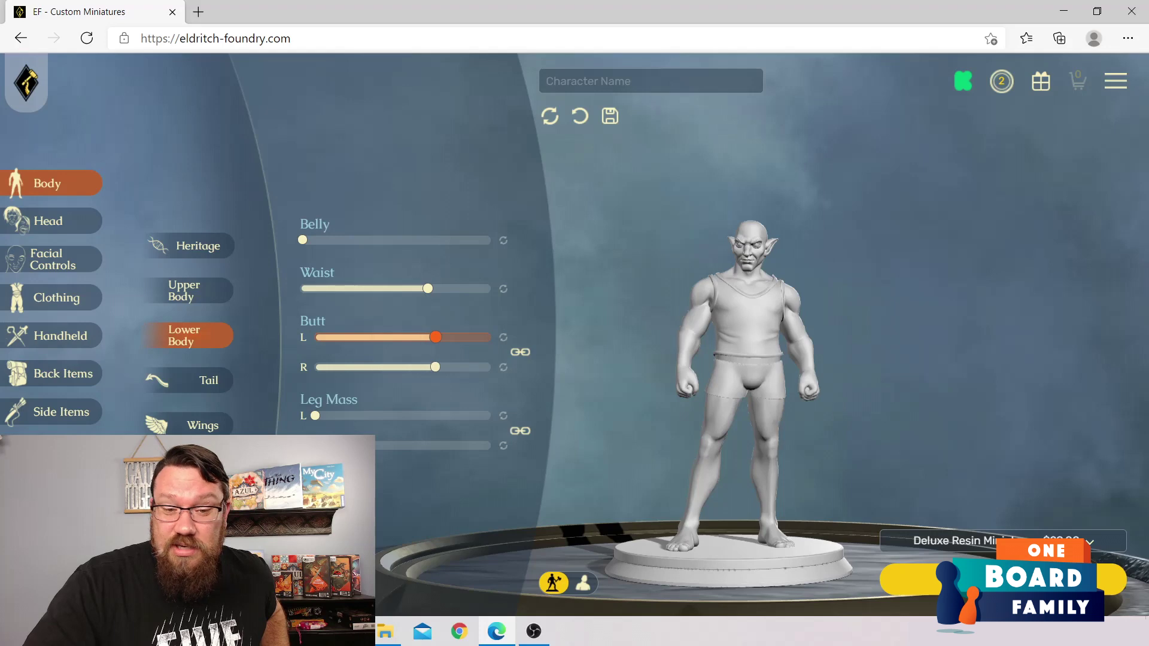
drag(886, 359, 664, 370)
drag(437, 337, 471, 337)
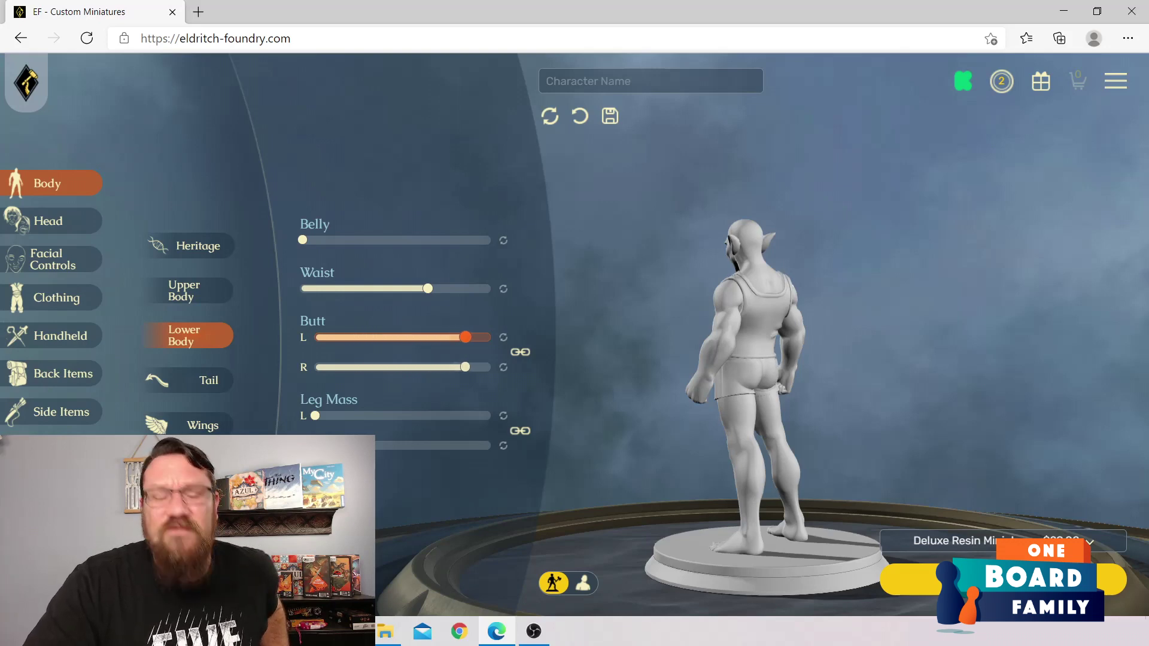
drag(465, 337, 391, 337)
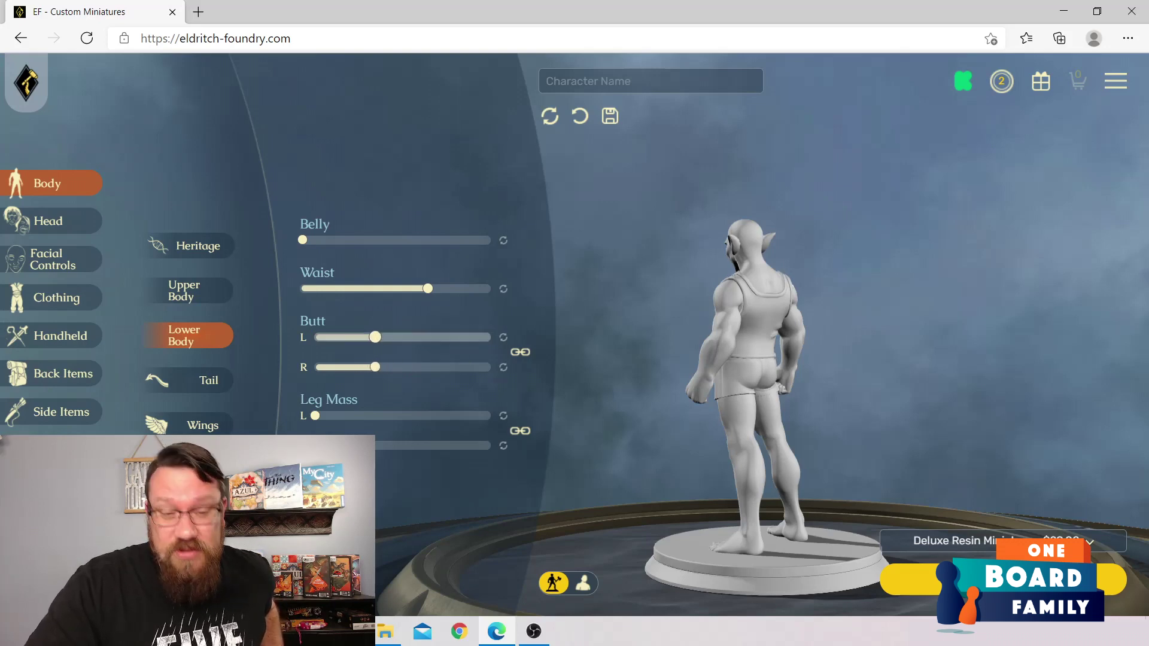
drag(314, 415, 402, 416)
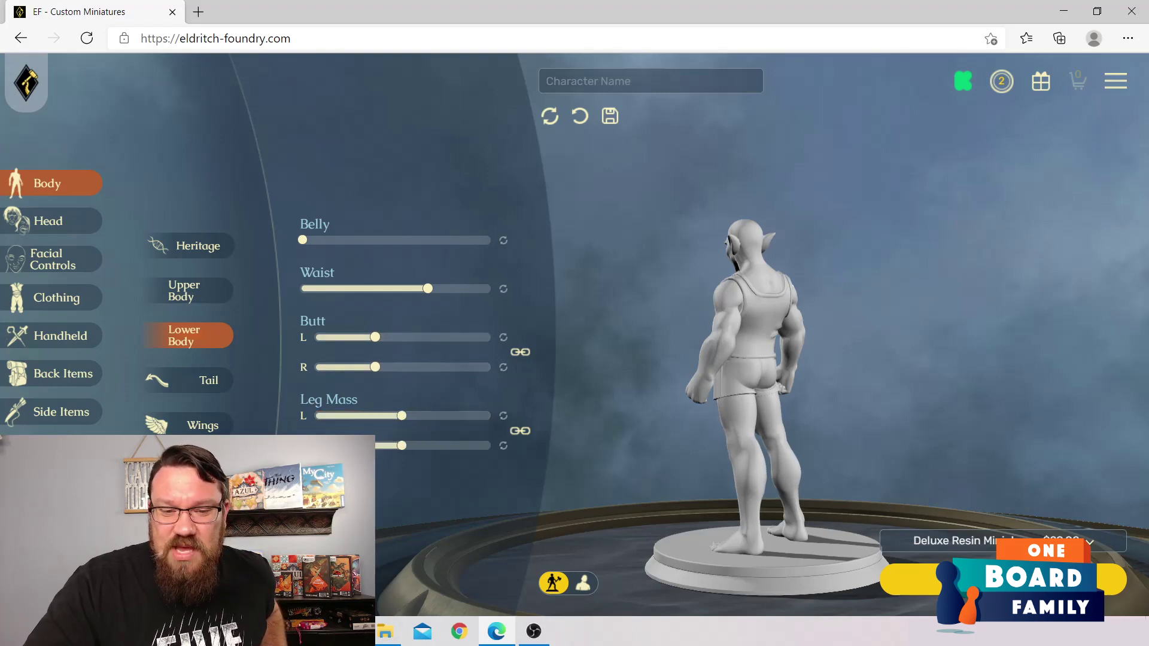
drag(670, 335, 892, 338)
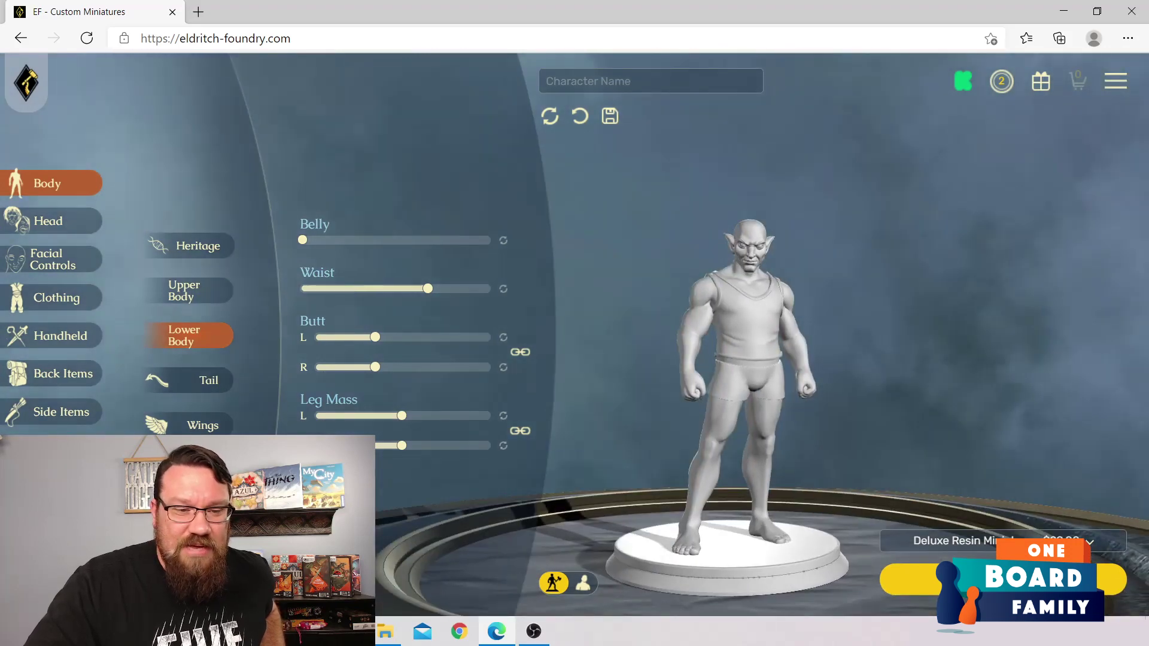
Step: Add the ridged, segmented tail with the pointed tip to the figure
click(188, 380)
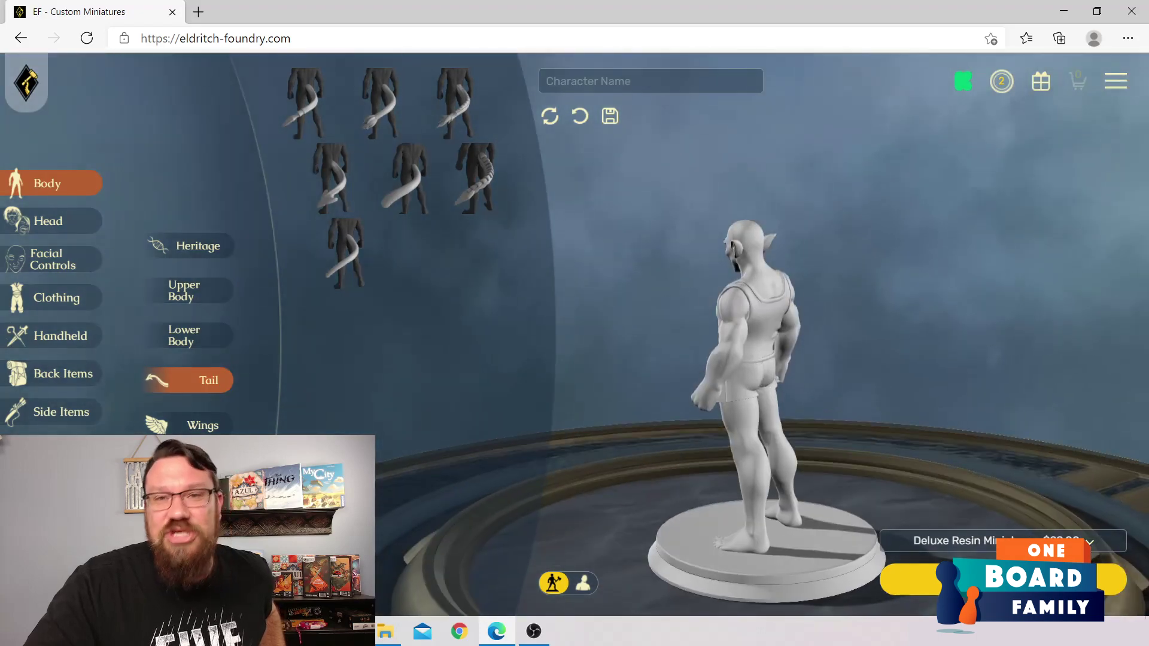
click(476, 179)
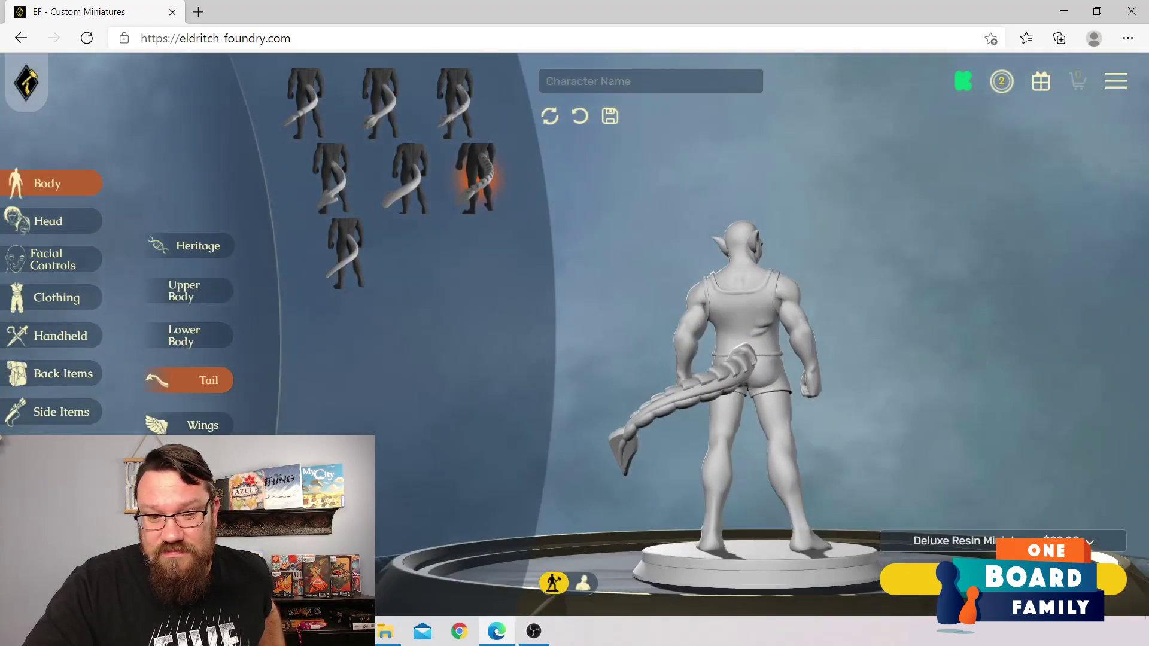
Step: Try the smooth, arrowhead-tipped and tufted tails in turn, and remove the tail from the figure
click(345, 251)
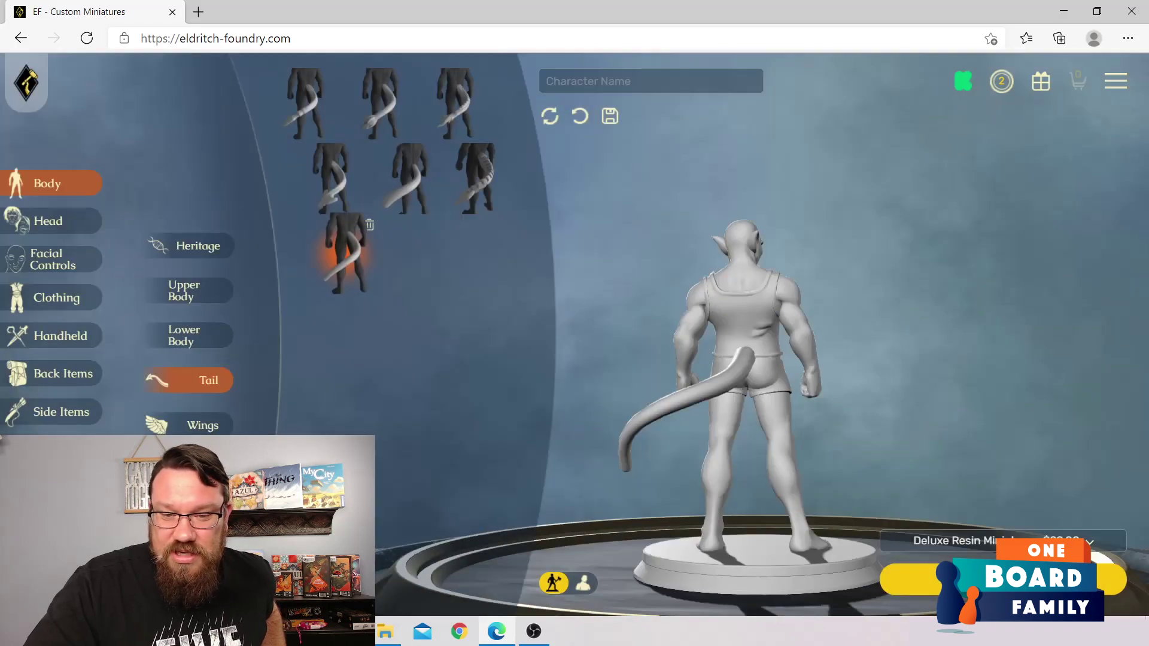
click(331, 179)
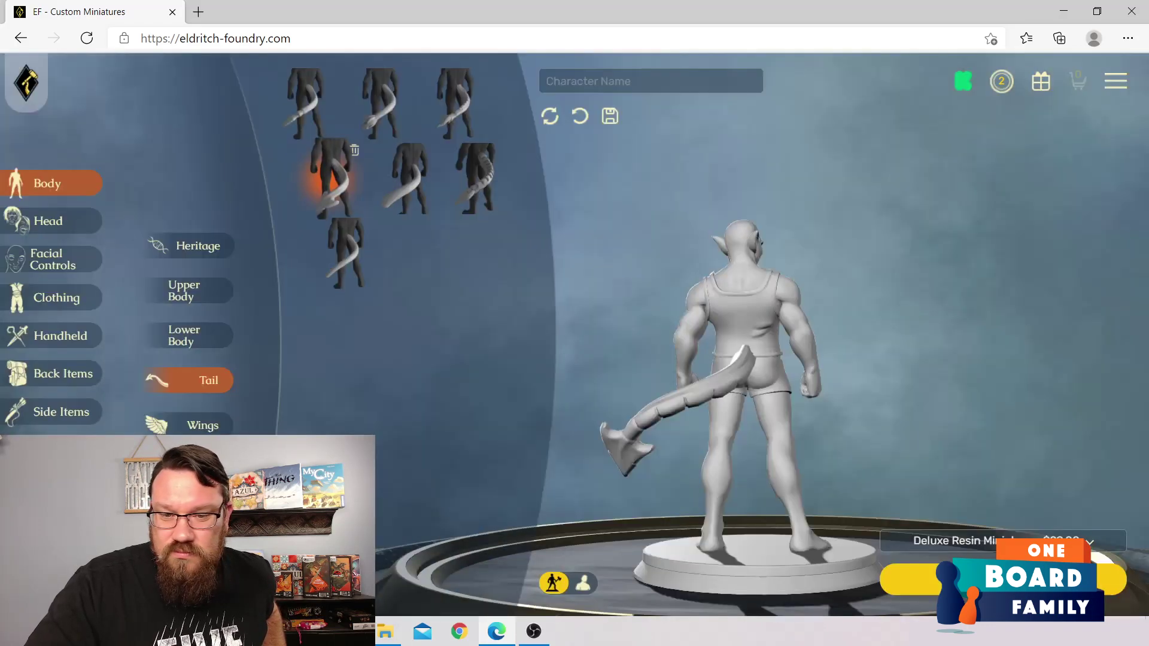
click(380, 104)
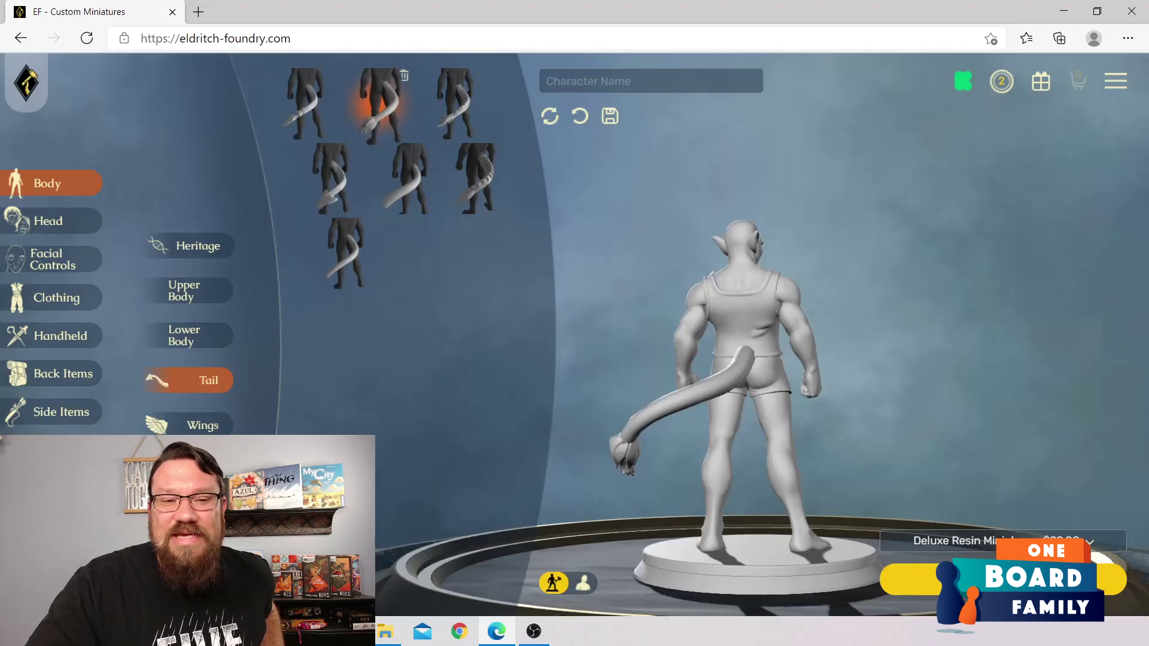
click(404, 75)
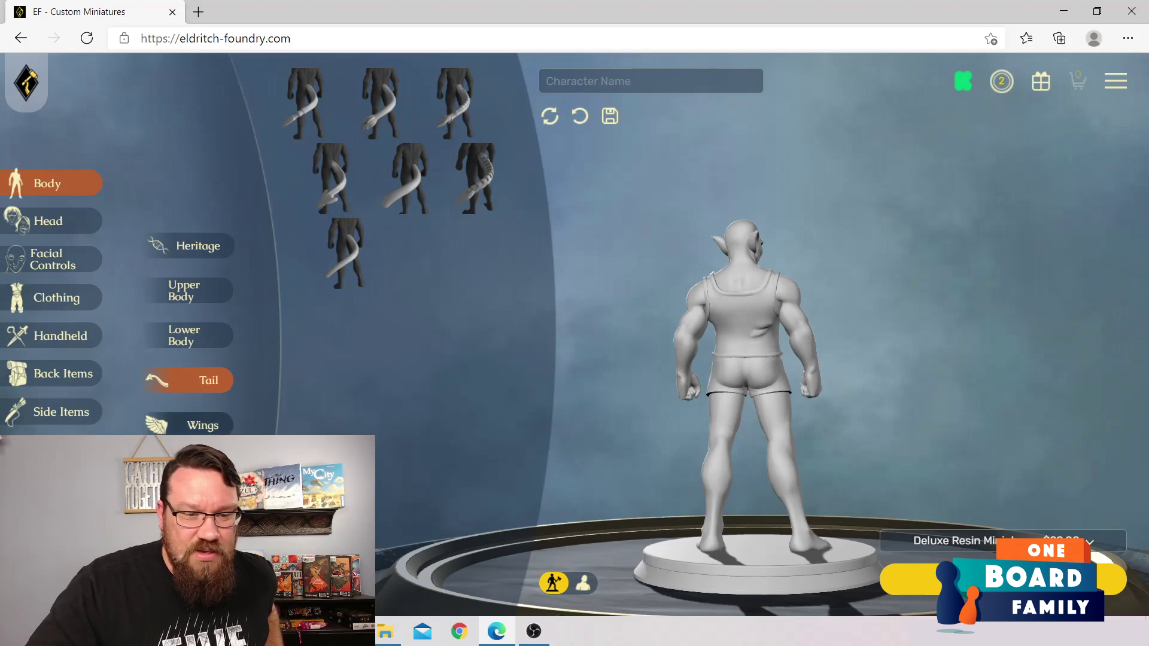
Step: Try the mechanical wings with gear joints on the figure's back and take them off again
click(192, 425)
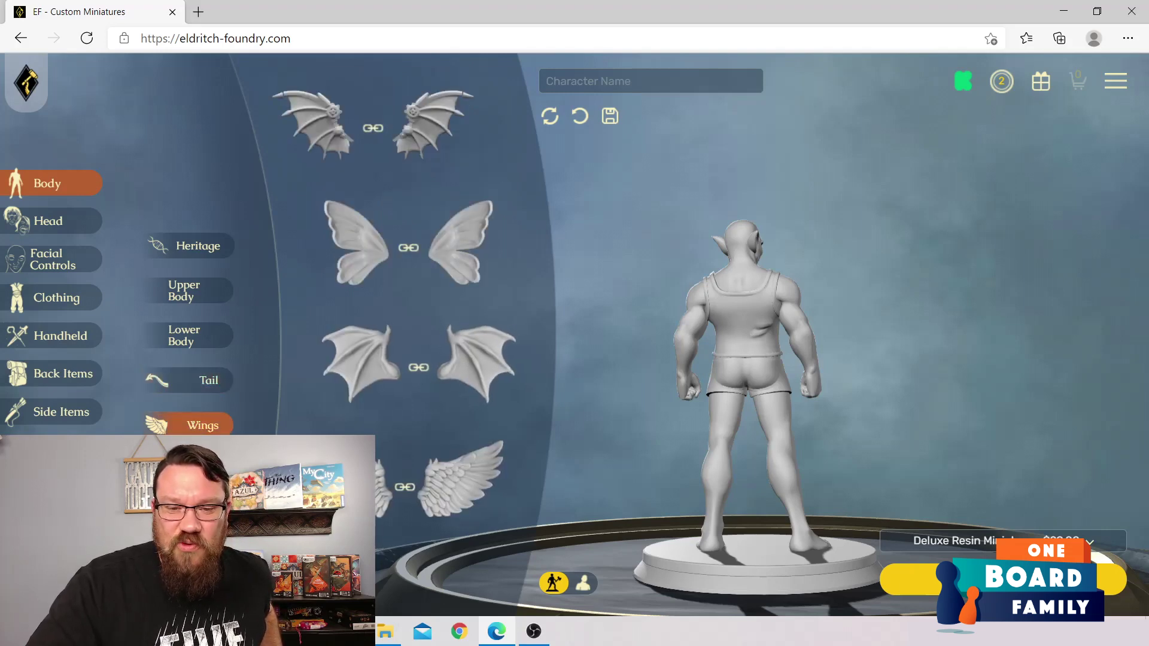
drag(706, 359, 802, 347)
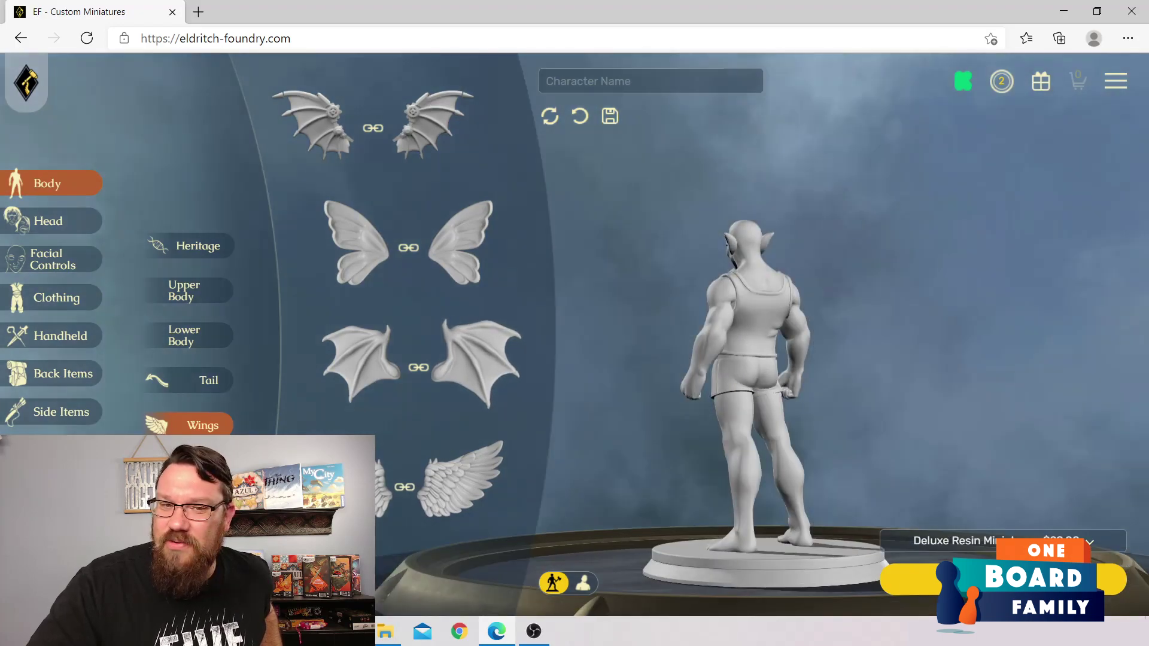
click(432, 125)
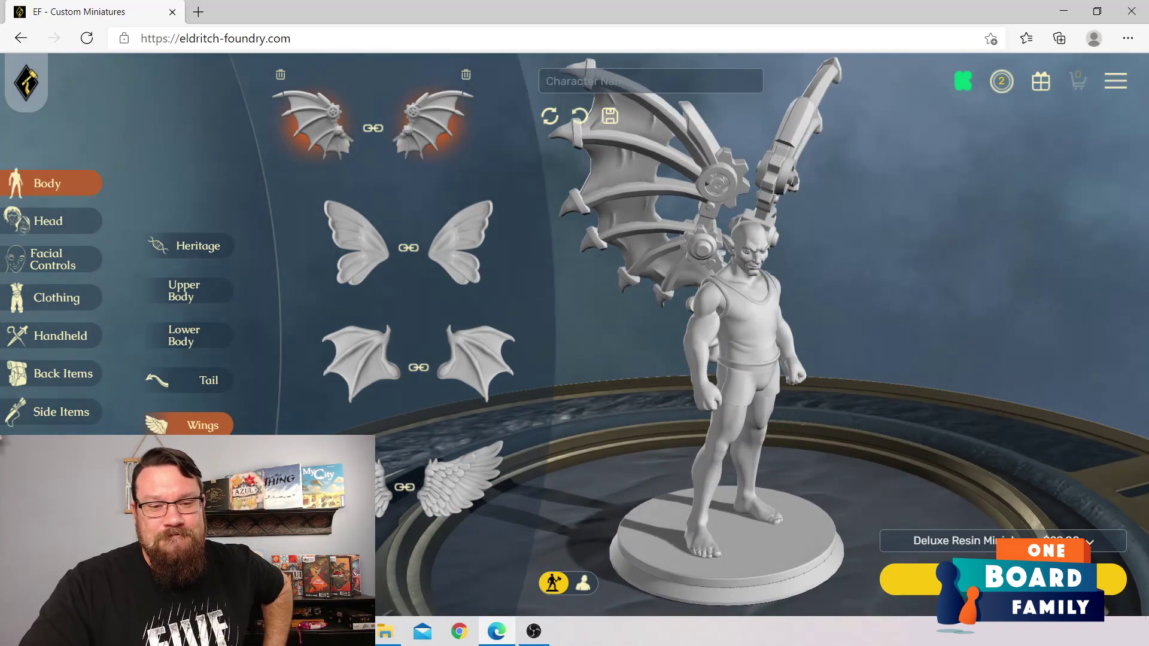
click(476, 364)
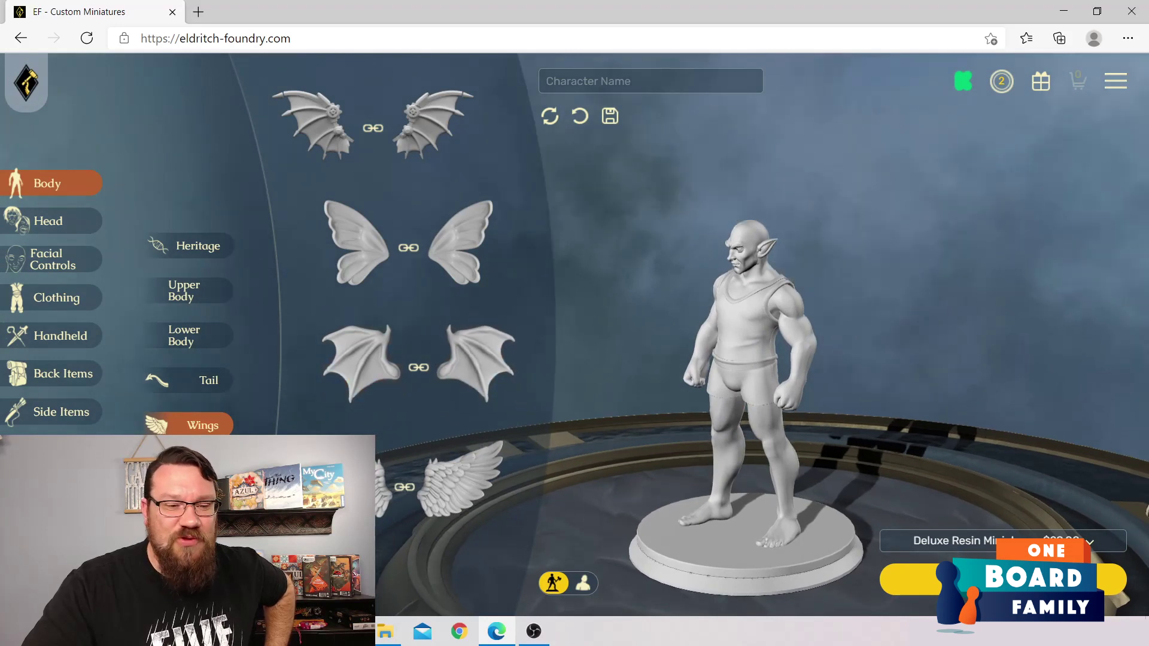
Step: Try the plain bat wings with the pair unlinked, and remove the two wings one at a time
click(326, 313)
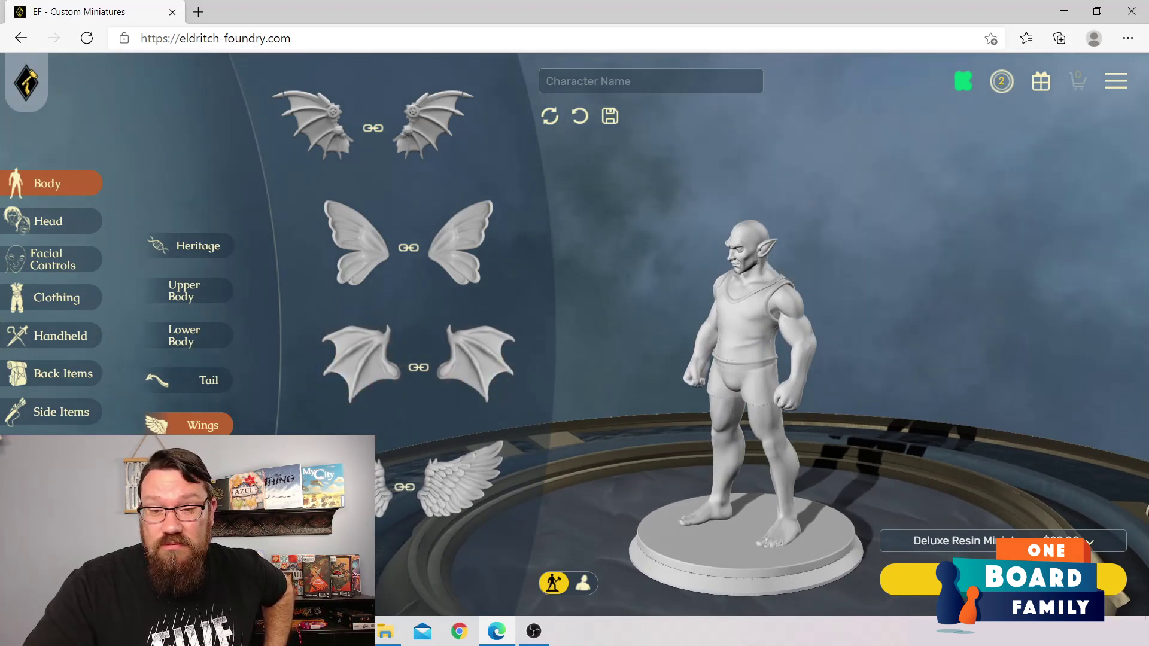
click(371, 364)
click(419, 367)
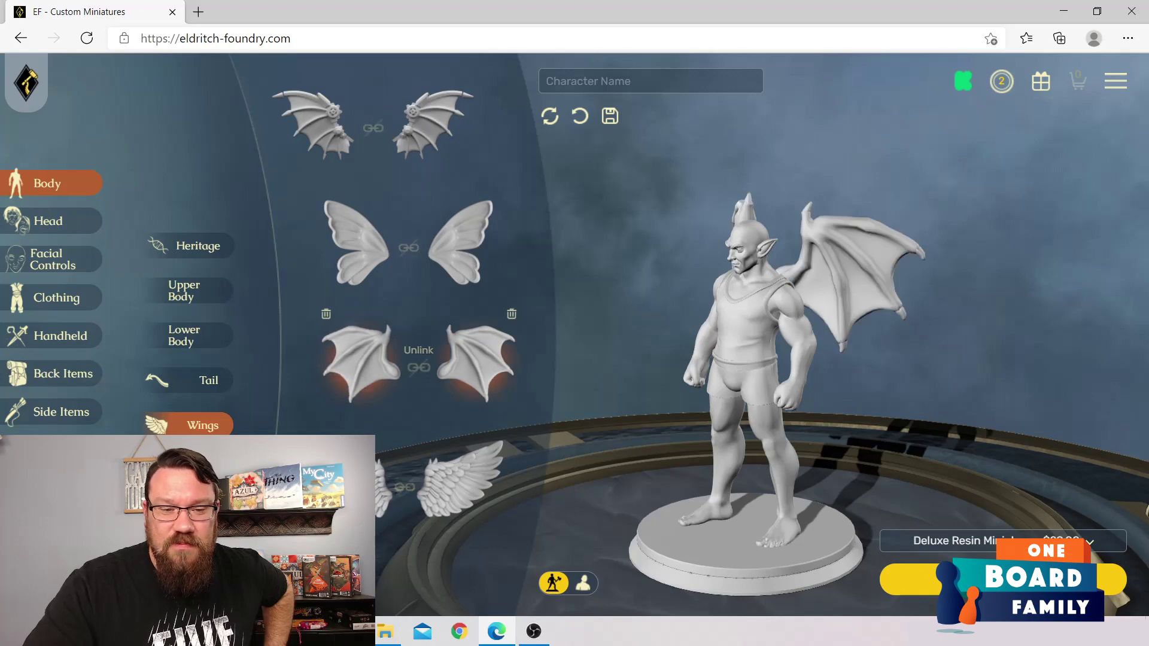
click(326, 314)
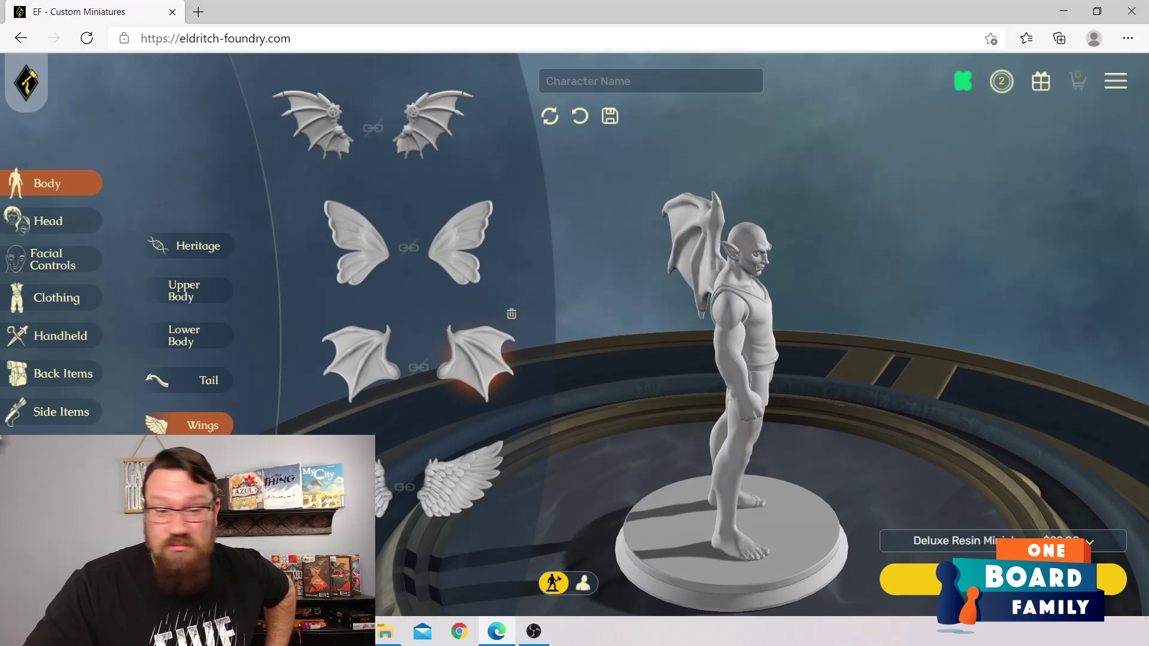
click(512, 314)
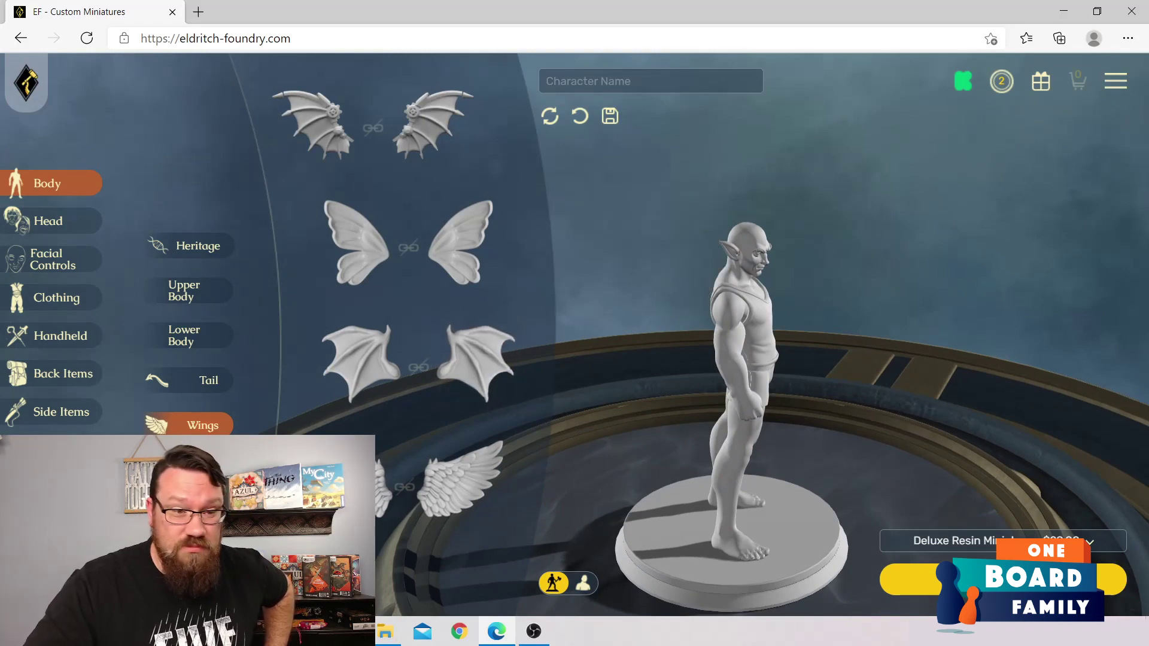
Step: Try the ribbed, upward-curling horn pair on the head, browse the other horn styles and remove the horns
click(51, 221)
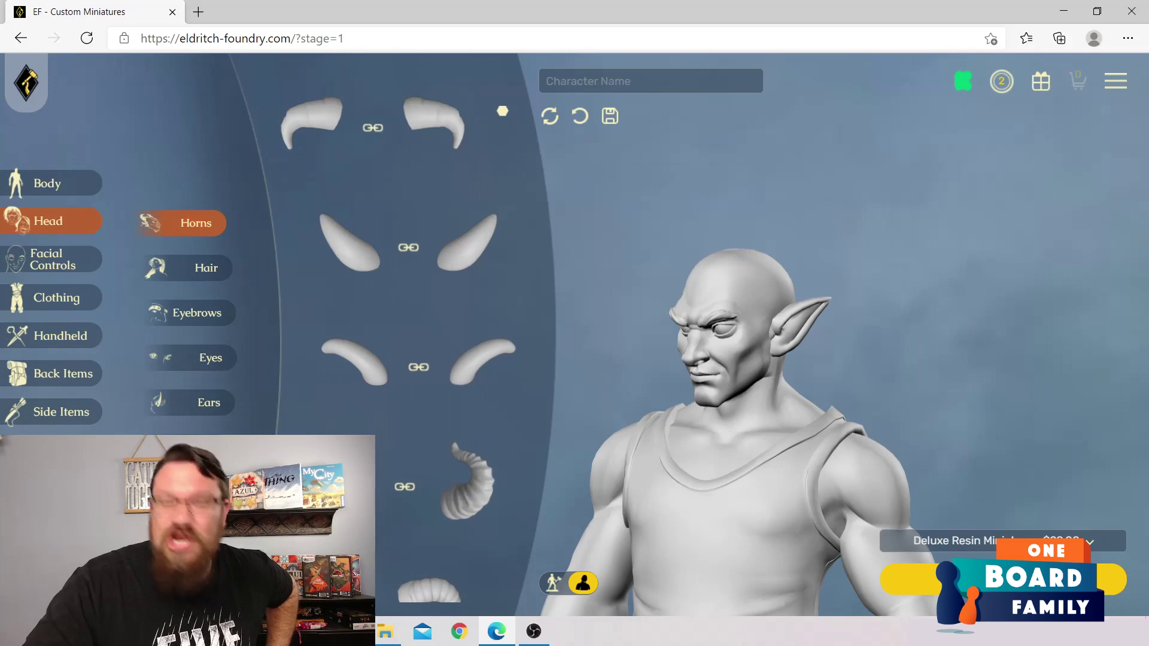
scroll(515, 147, down, 2)
scroll(413, 299, down, 3)
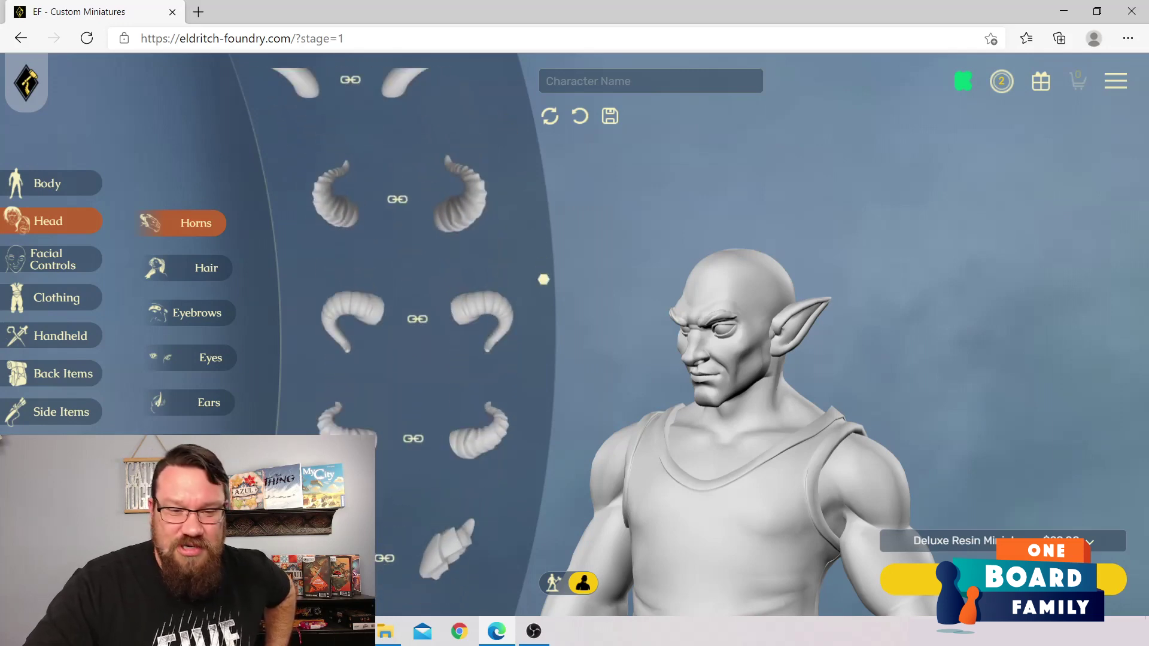
click(397, 199)
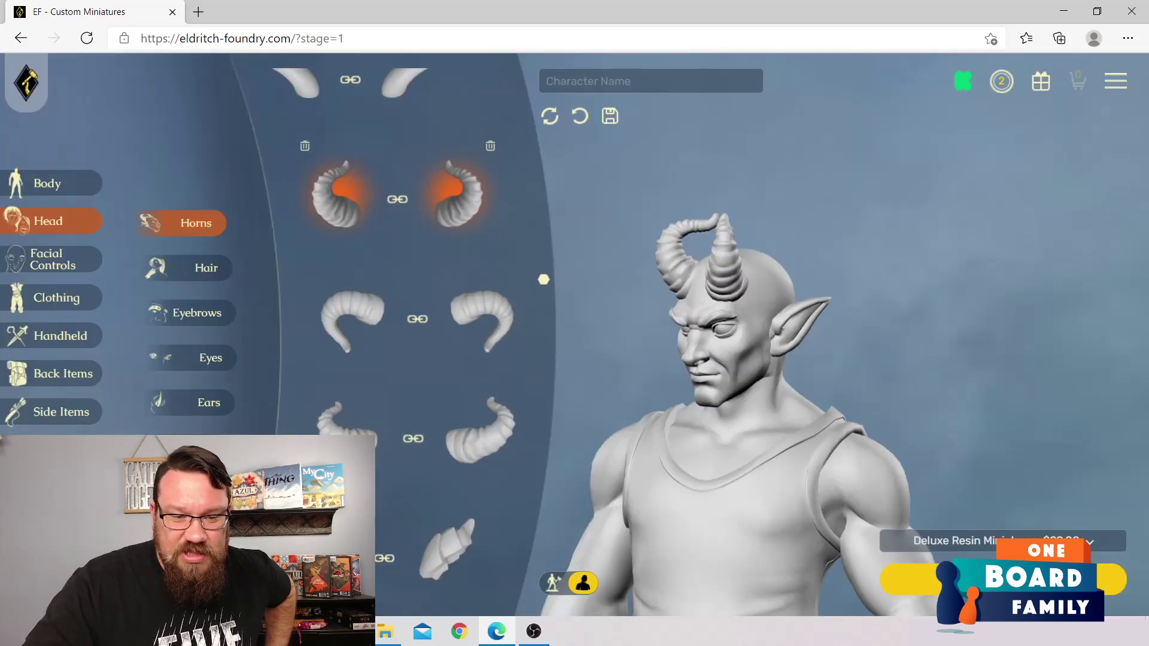
scroll(413, 434, down, 3)
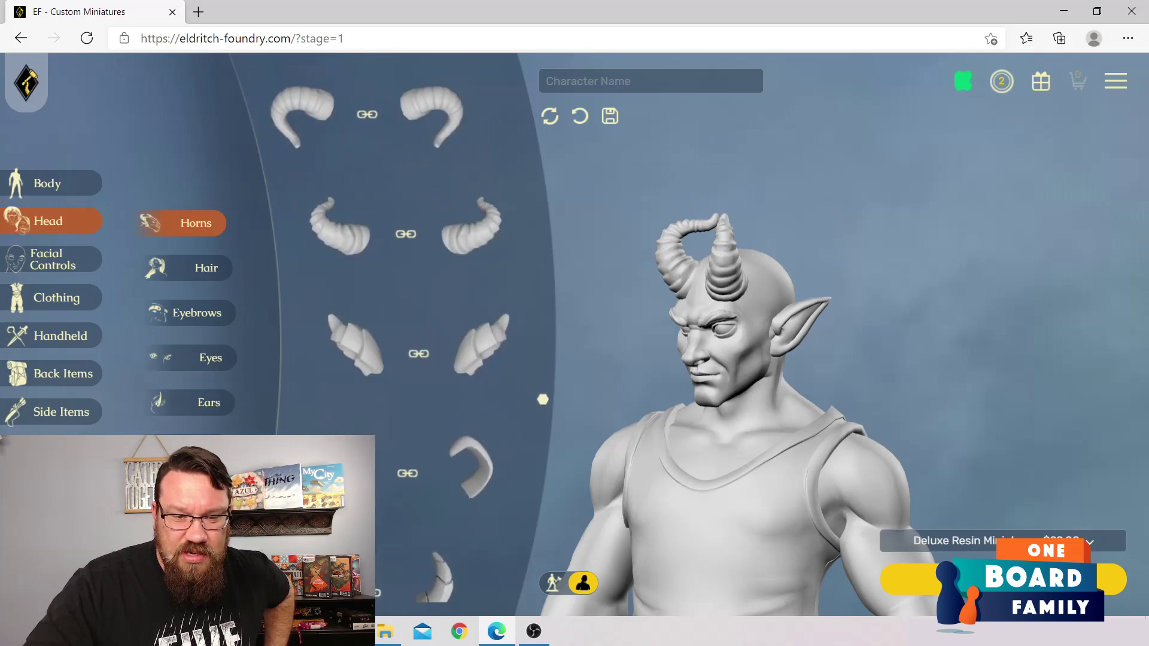
scroll(406, 234, down, 3)
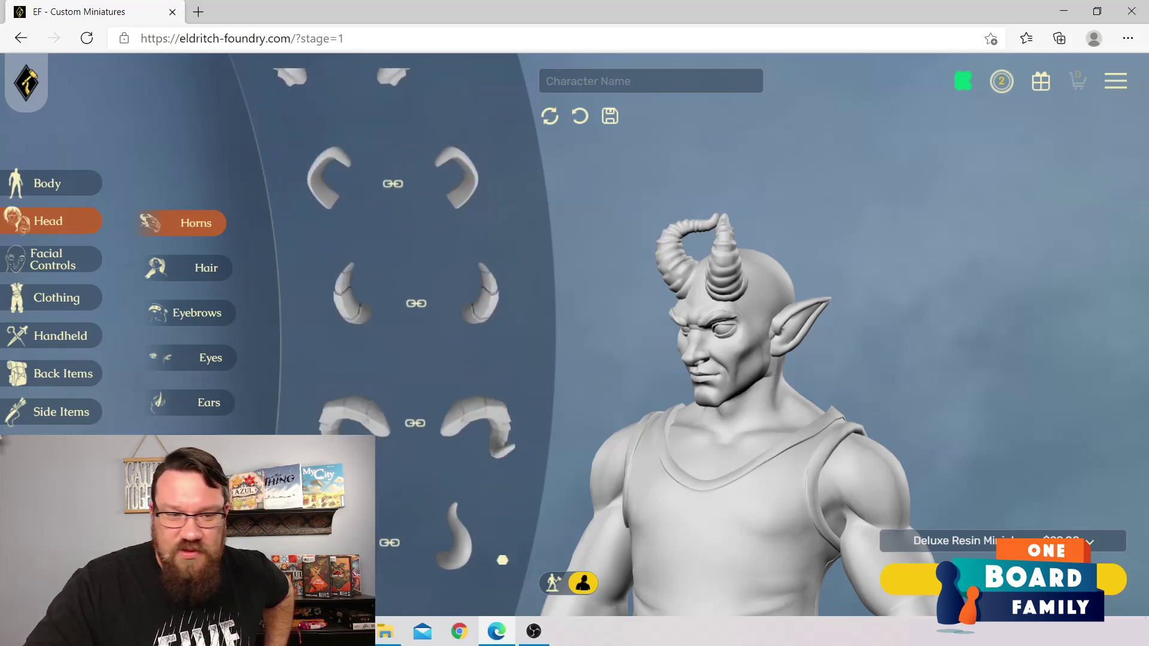
scroll(413, 299, up, 11)
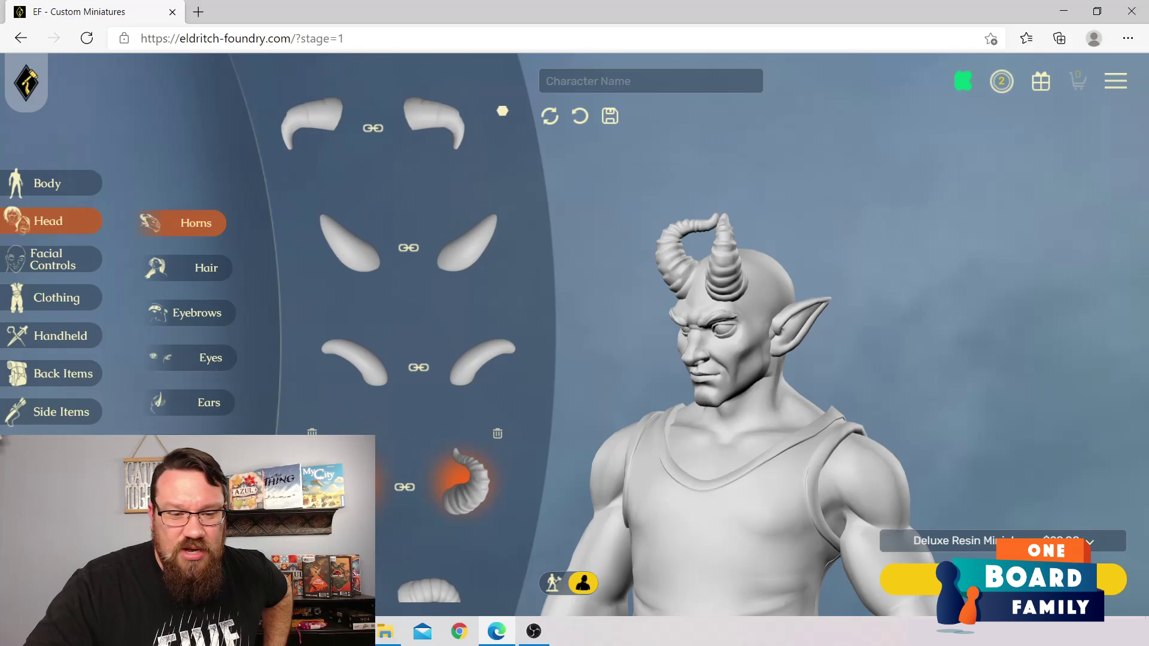
click(405, 487)
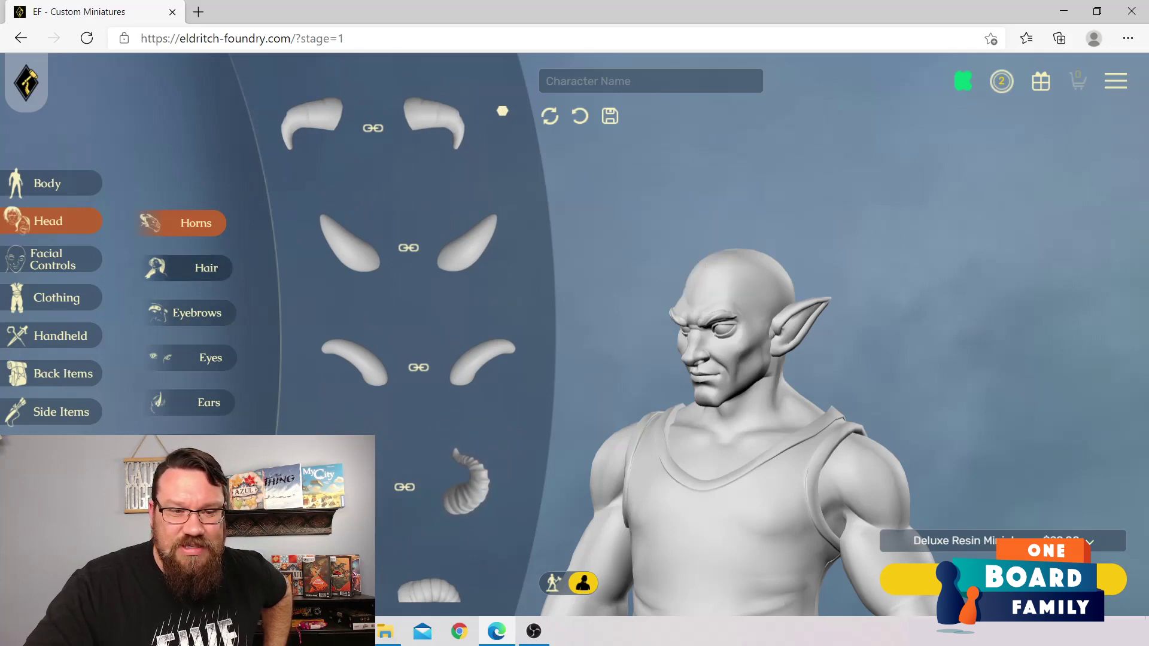
Step: Try the flat-top and the large afro hairstyles on the head
click(189, 268)
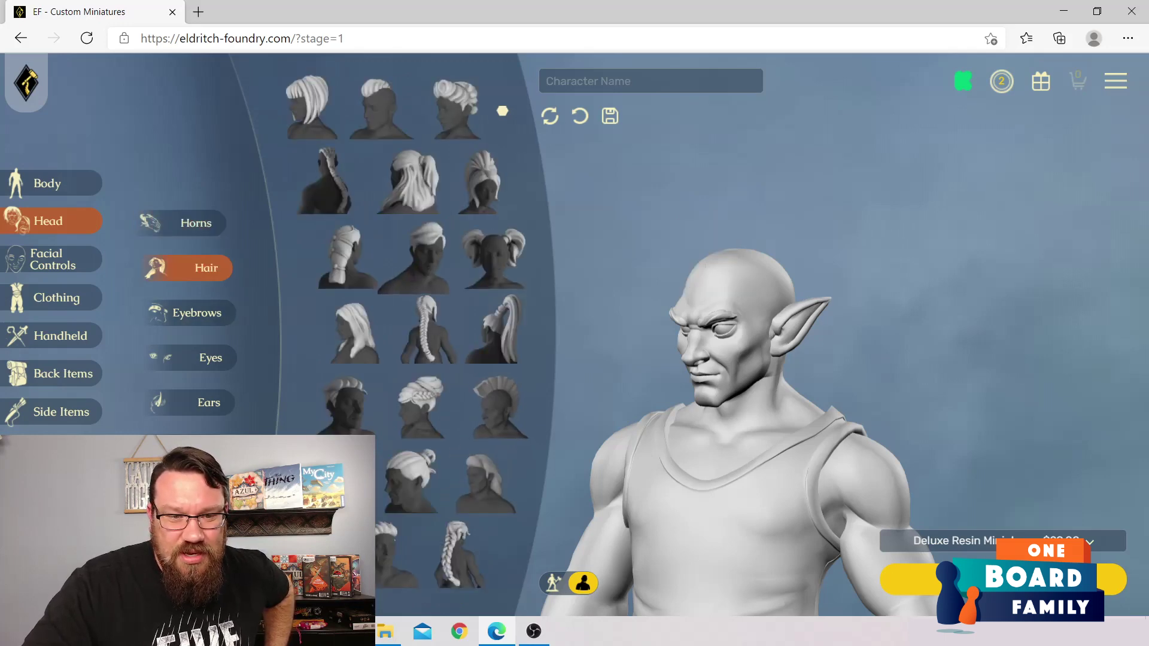
scroll(407, 329, down, 5)
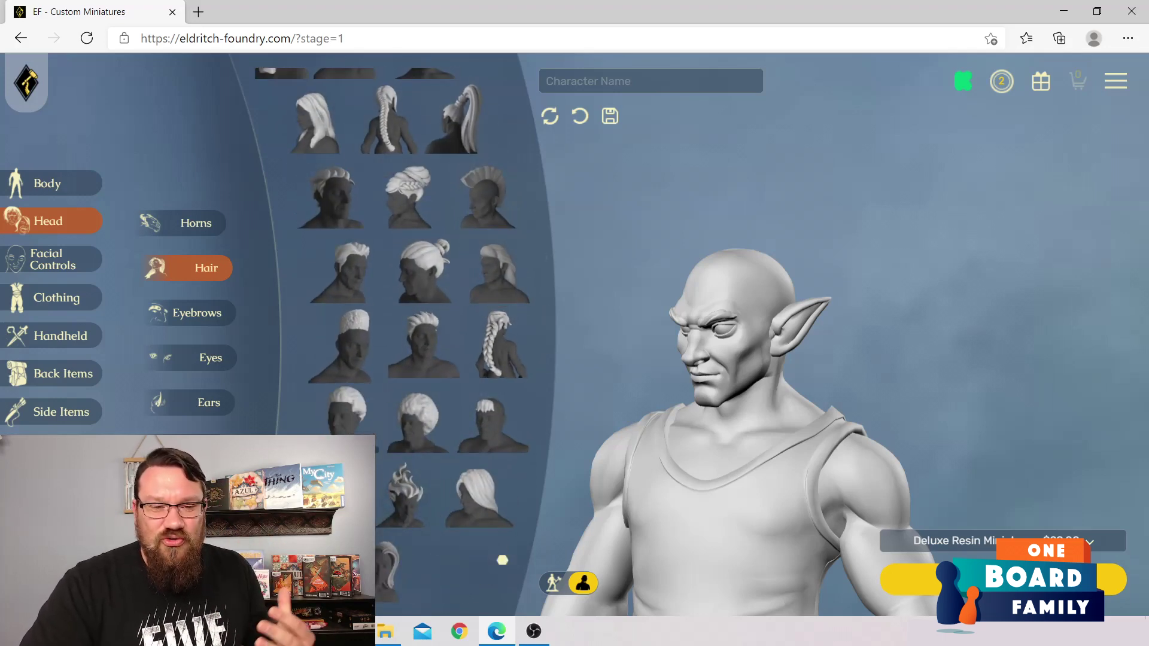
click(351, 345)
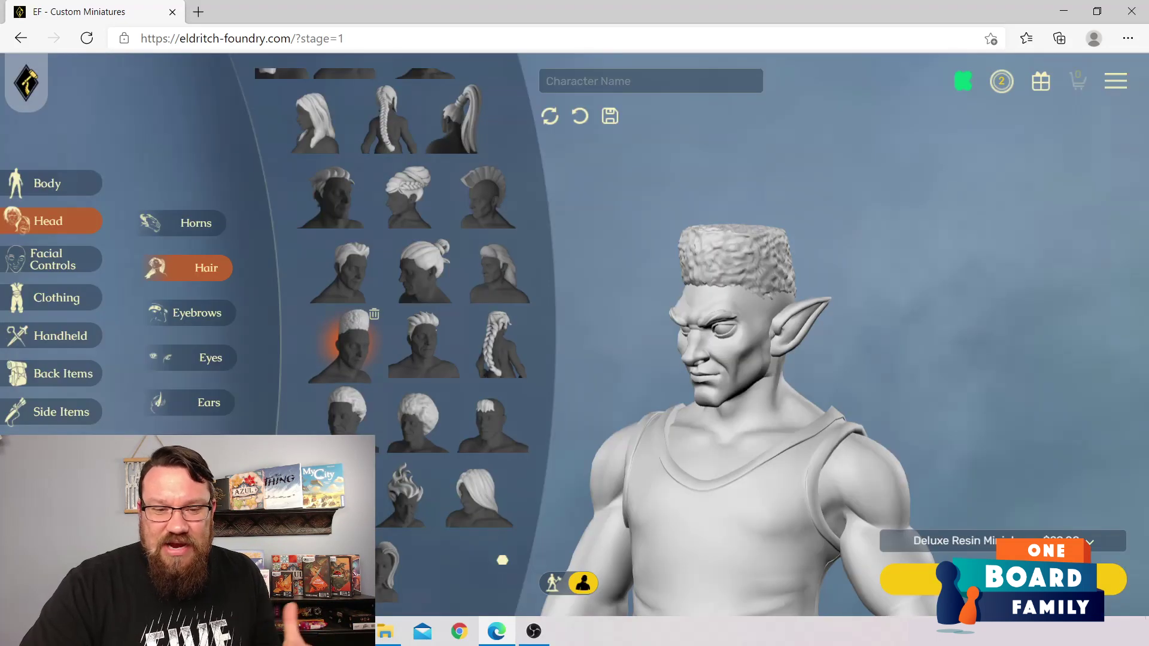
click(419, 422)
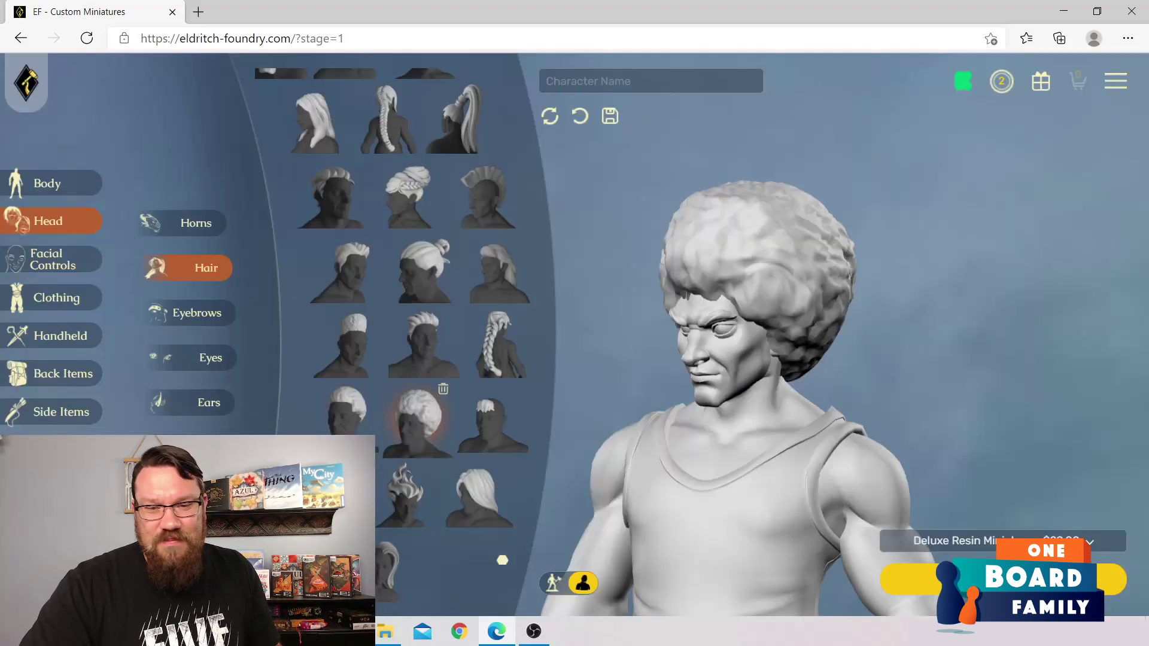
drag(695, 395, 745, 395)
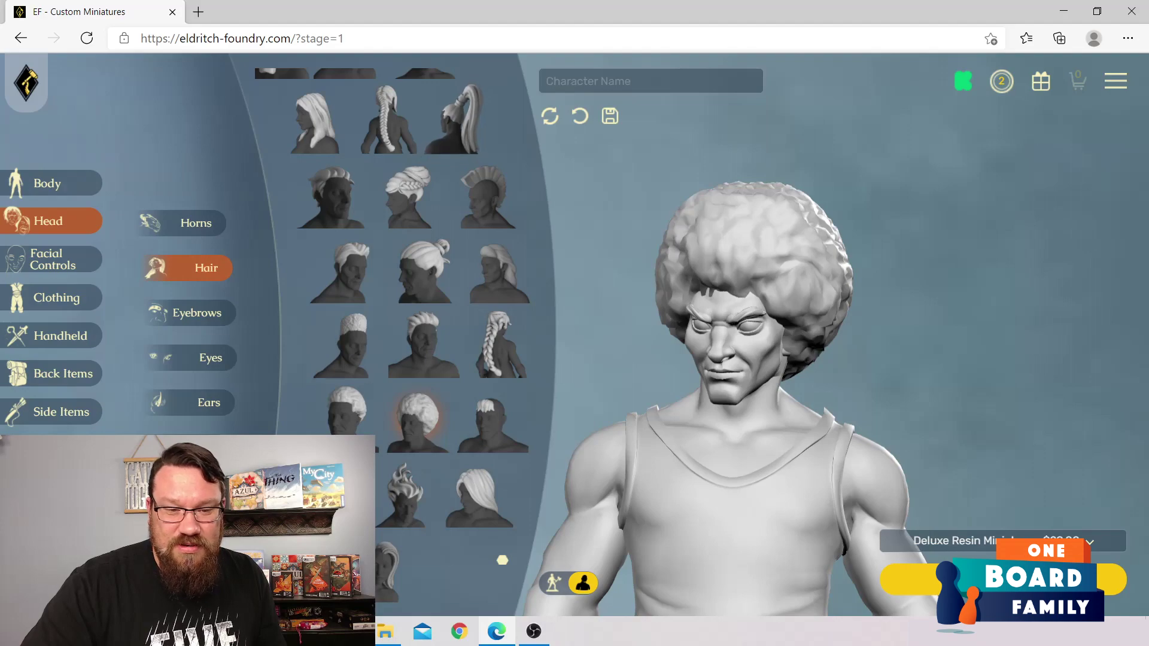
Step: Compare the slicked-back hair with the long braided ponytail against the flame-shaped hair, and settle on the braided ponytail
click(335, 495)
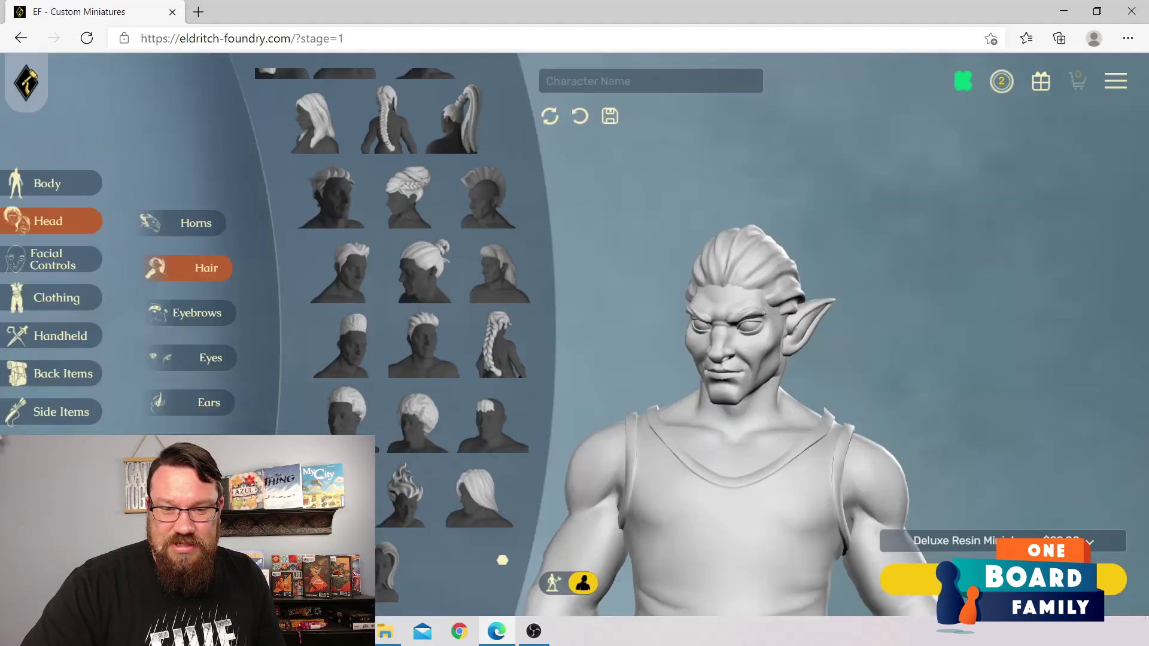
drag(838, 359, 733, 359)
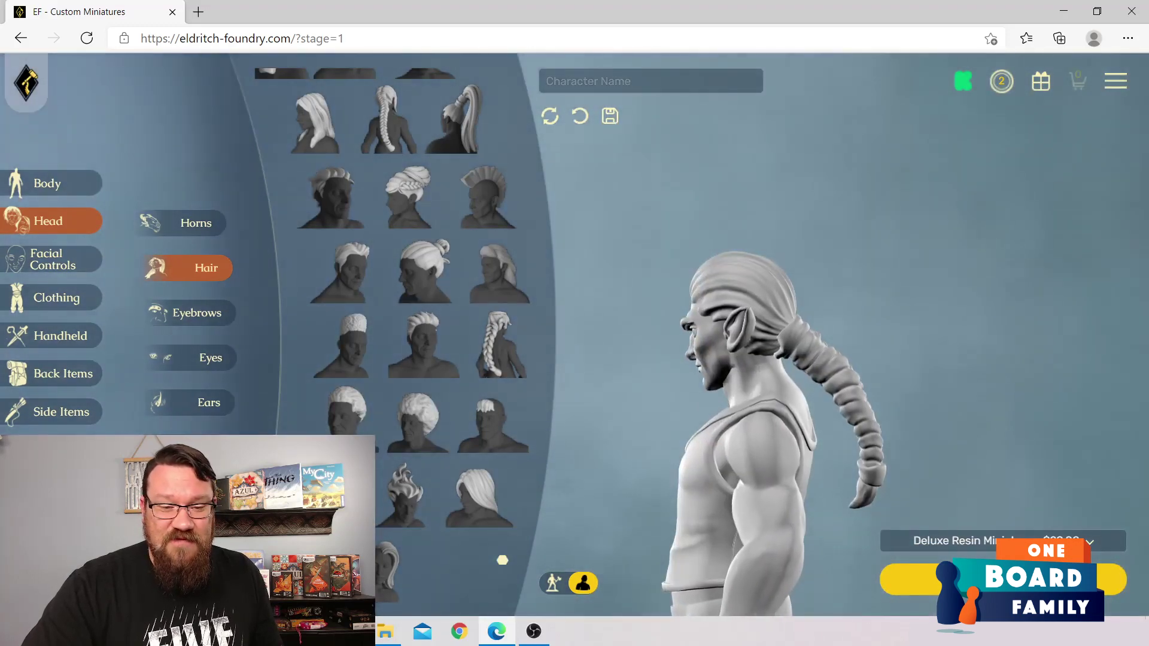
click(407, 496)
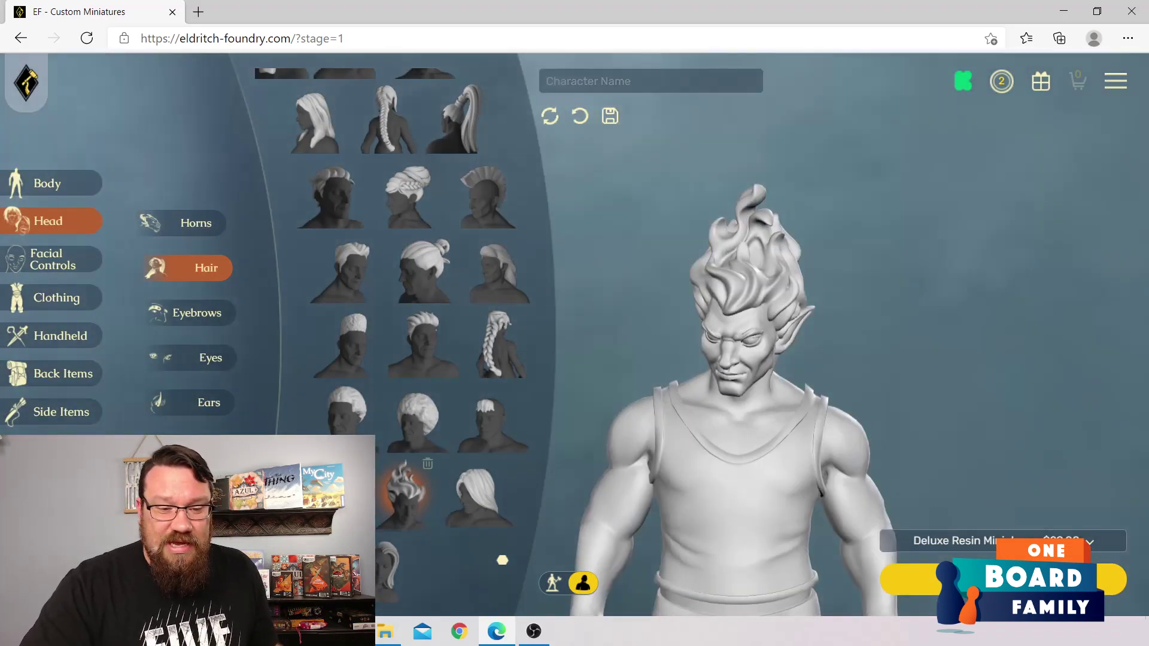
click(336, 497)
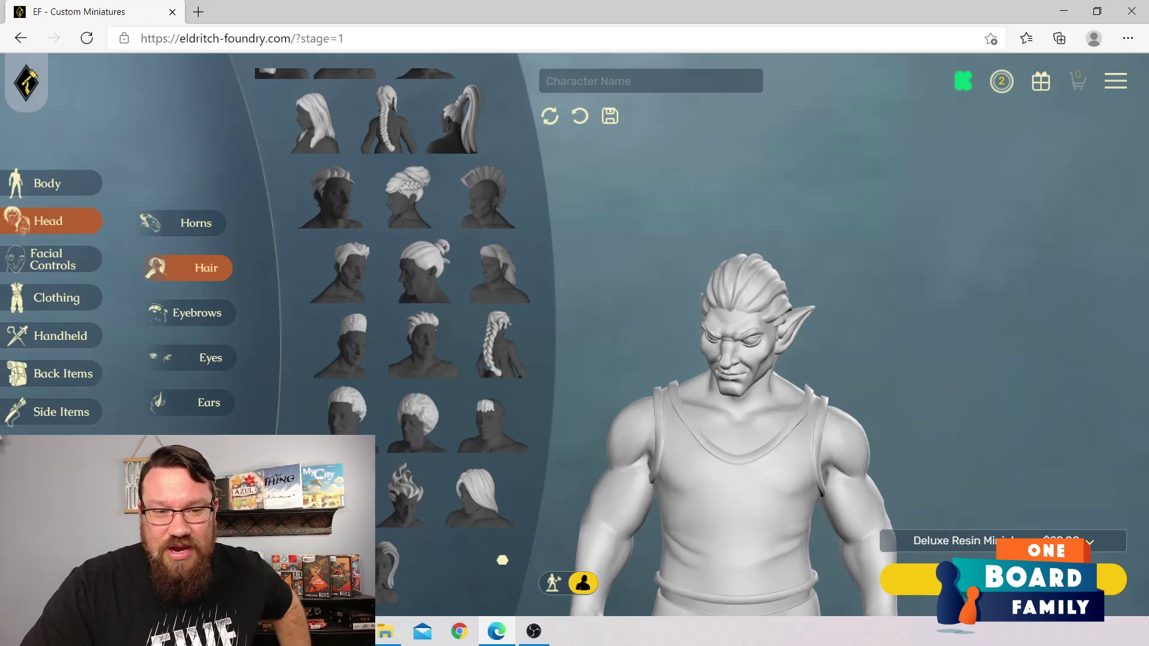
right_click(543, 405)
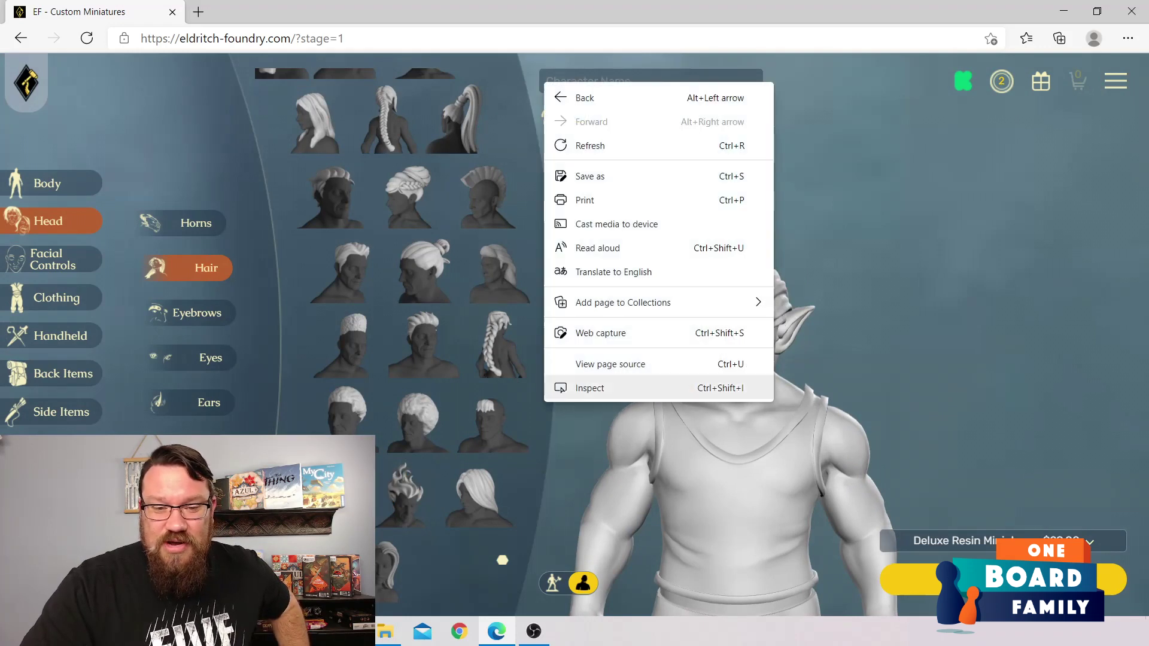
click(539, 431)
drag(598, 431, 566, 431)
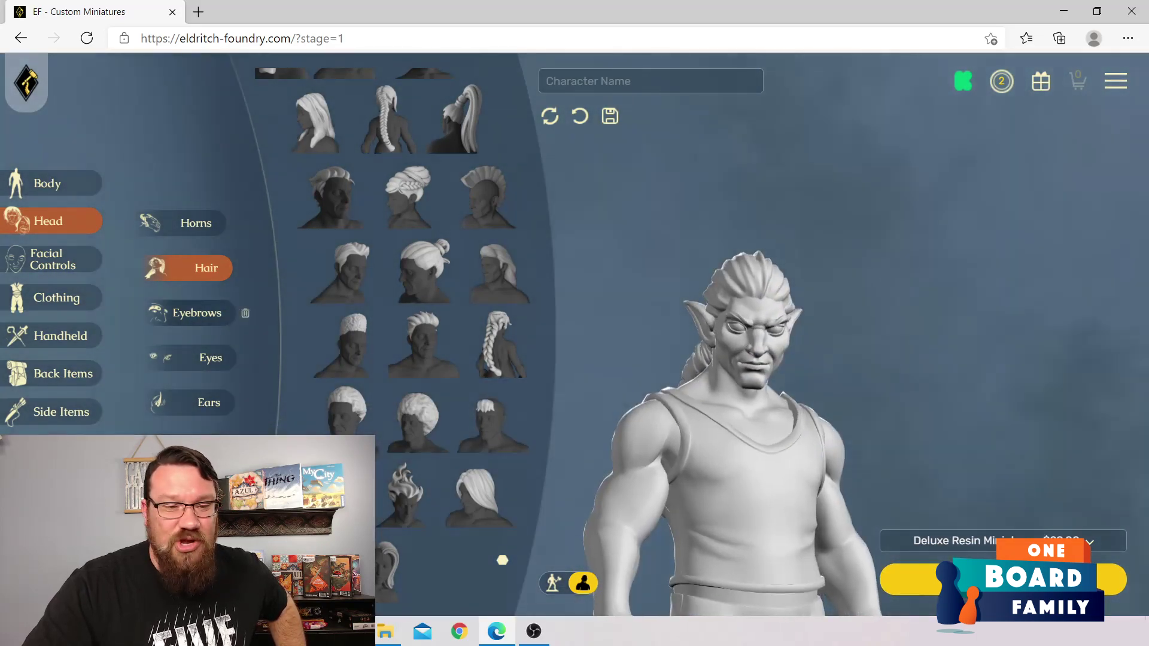
Step: Try the second and first eyebrow pairs on the face and return to the third pair
click(191, 313)
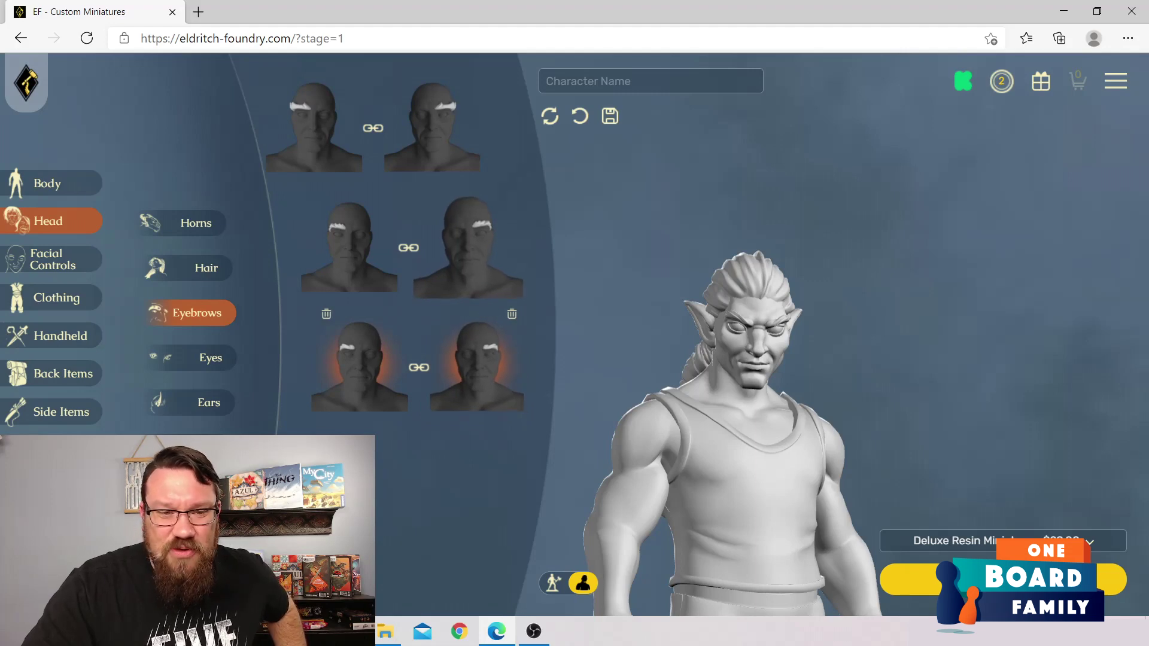
click(468, 247)
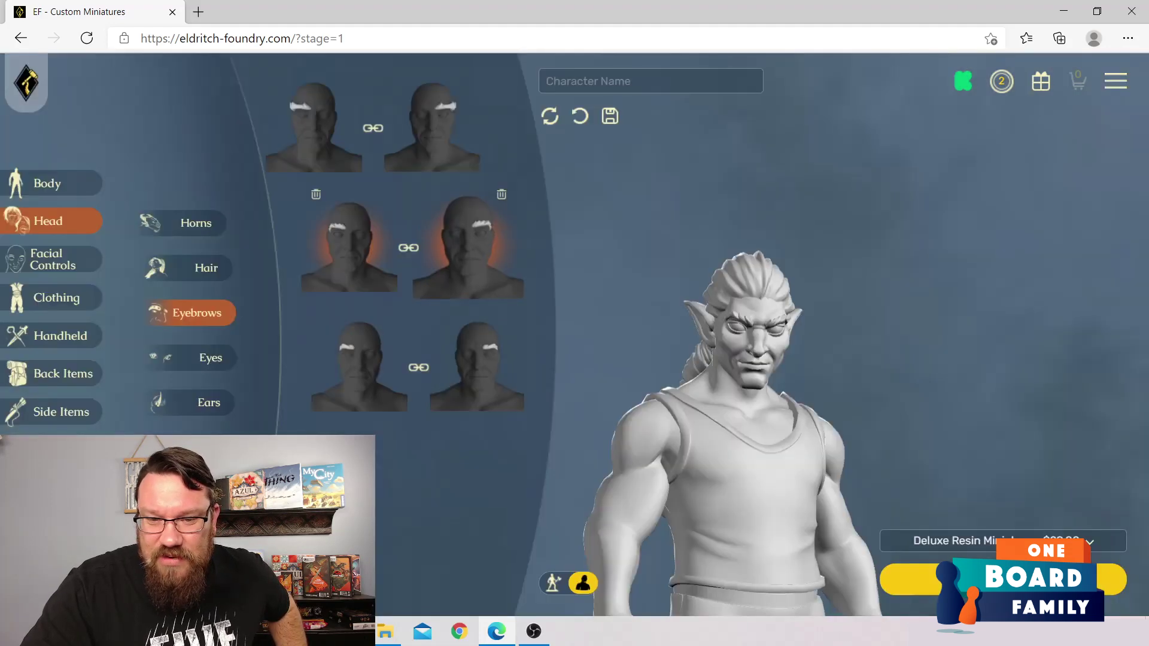
click(432, 128)
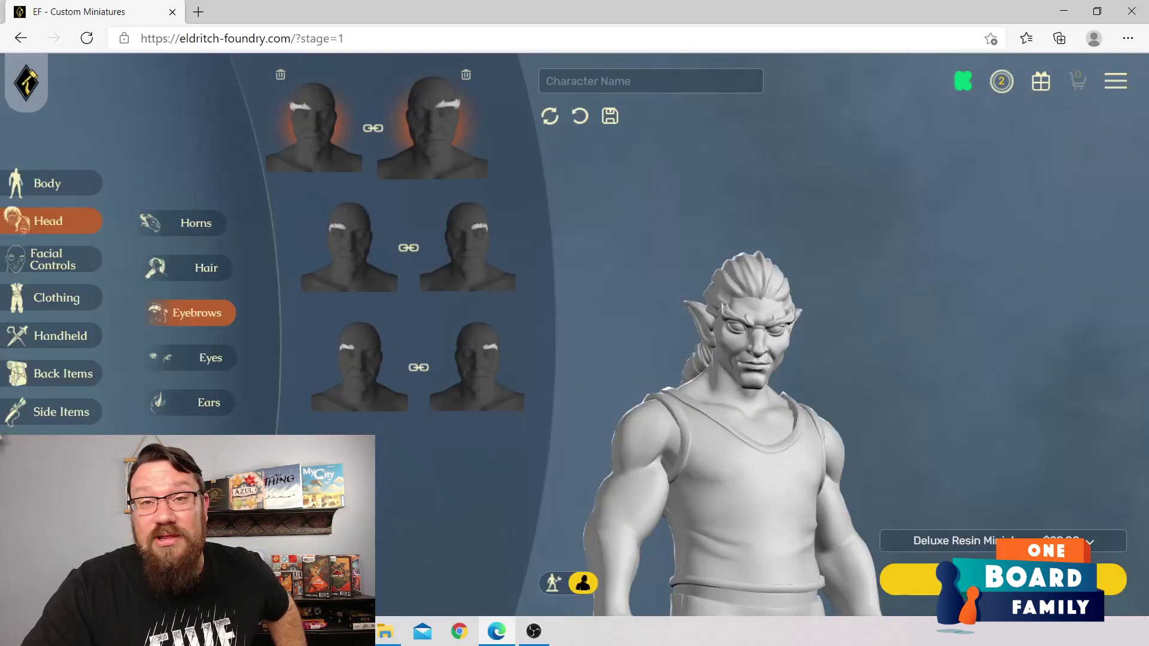
click(478, 367)
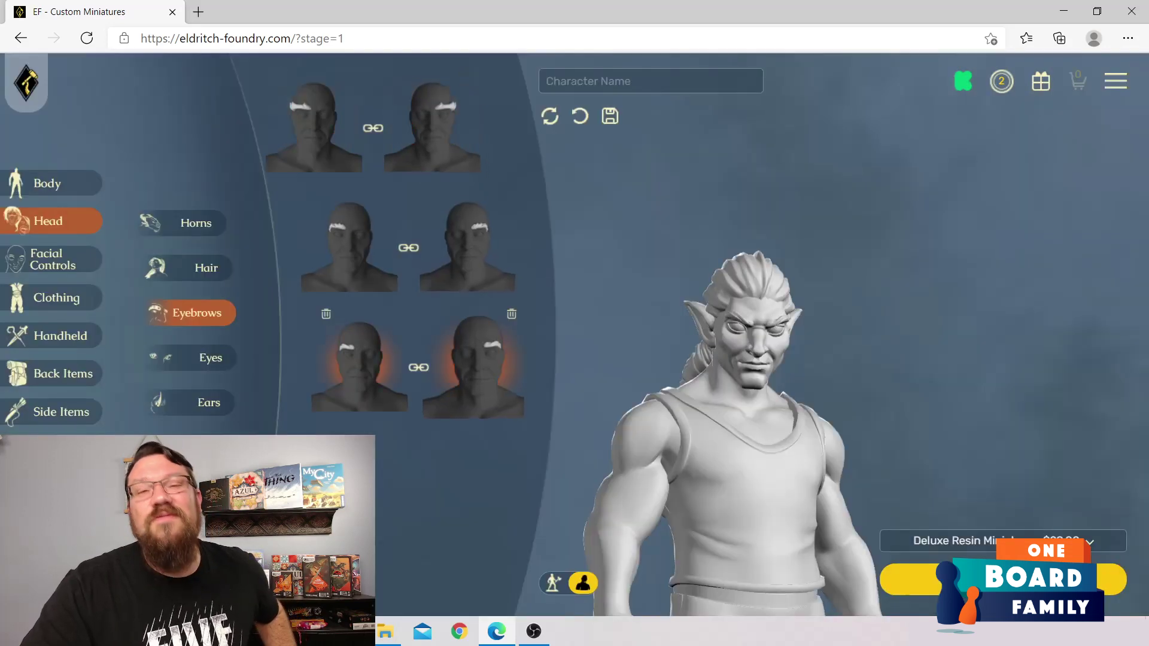
Step: Try the ringed eyes and the hollow-pupil eyes on the face, return to the smooth plain pair and view the ear options
click(204, 358)
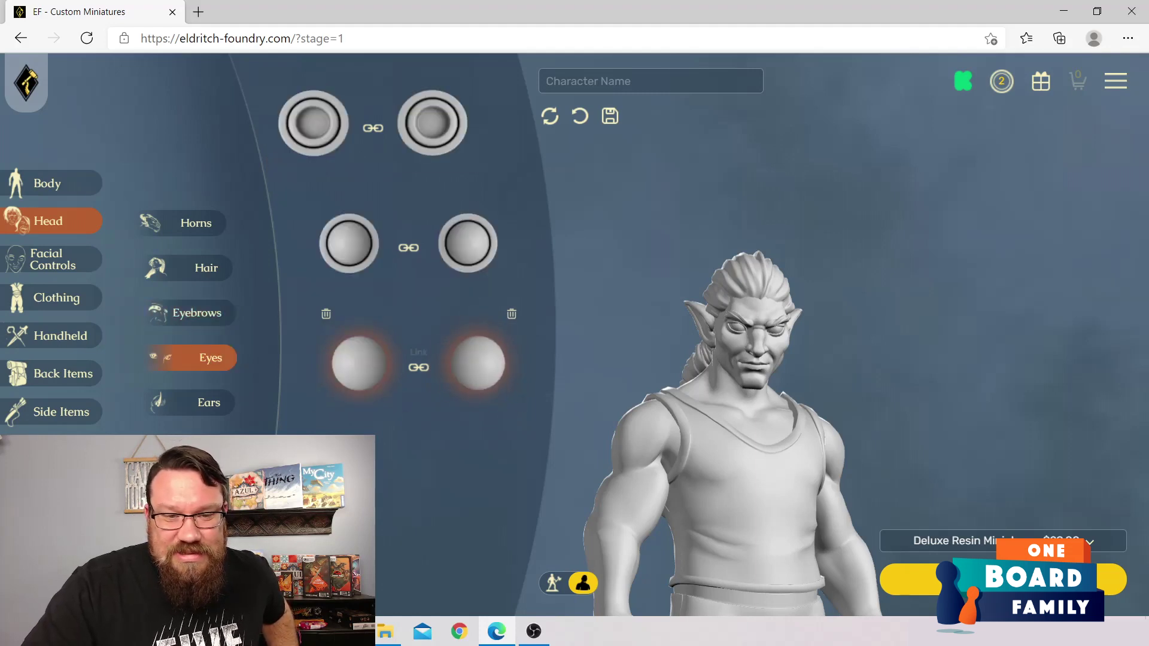
click(468, 243)
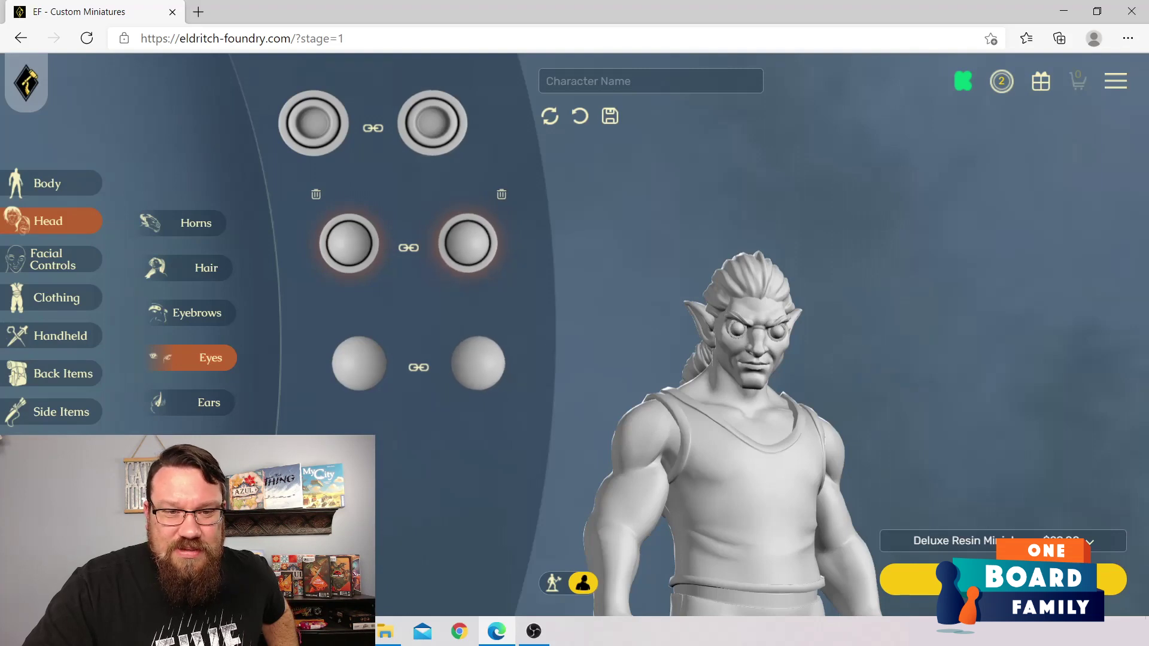
click(433, 123)
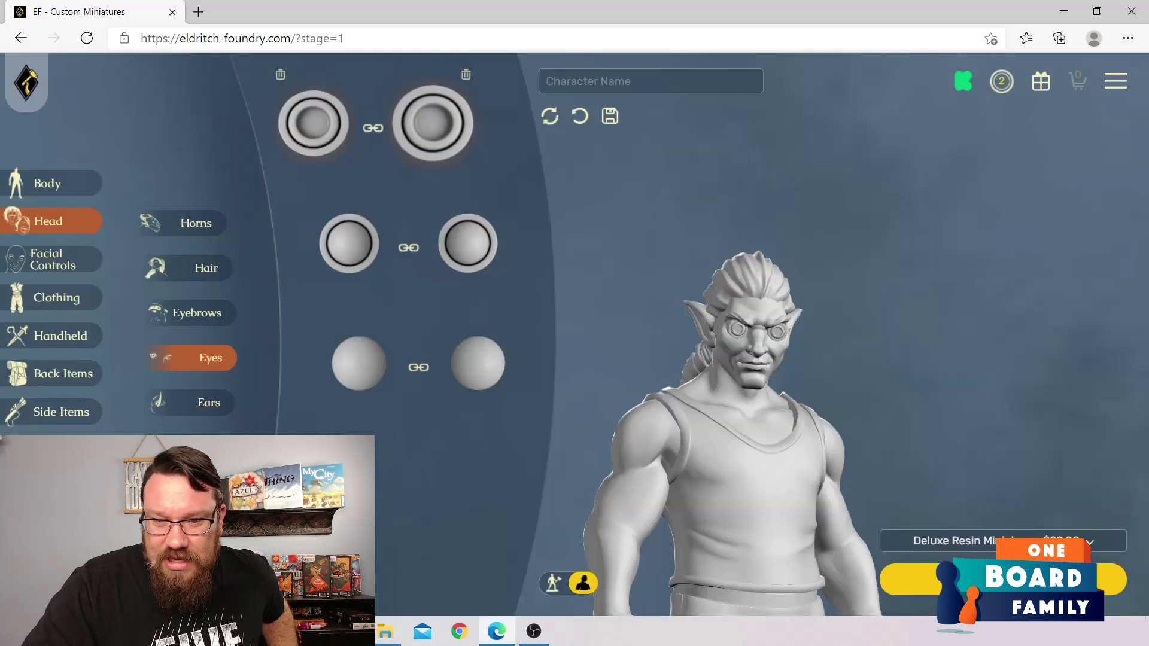
click(479, 364)
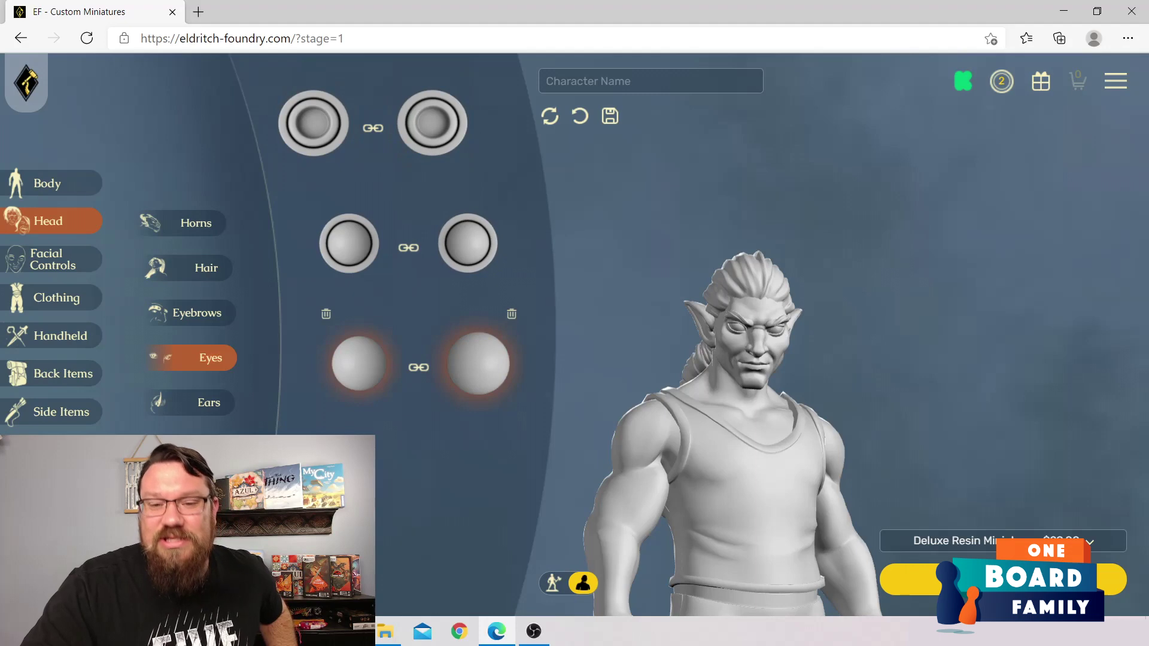
click(209, 402)
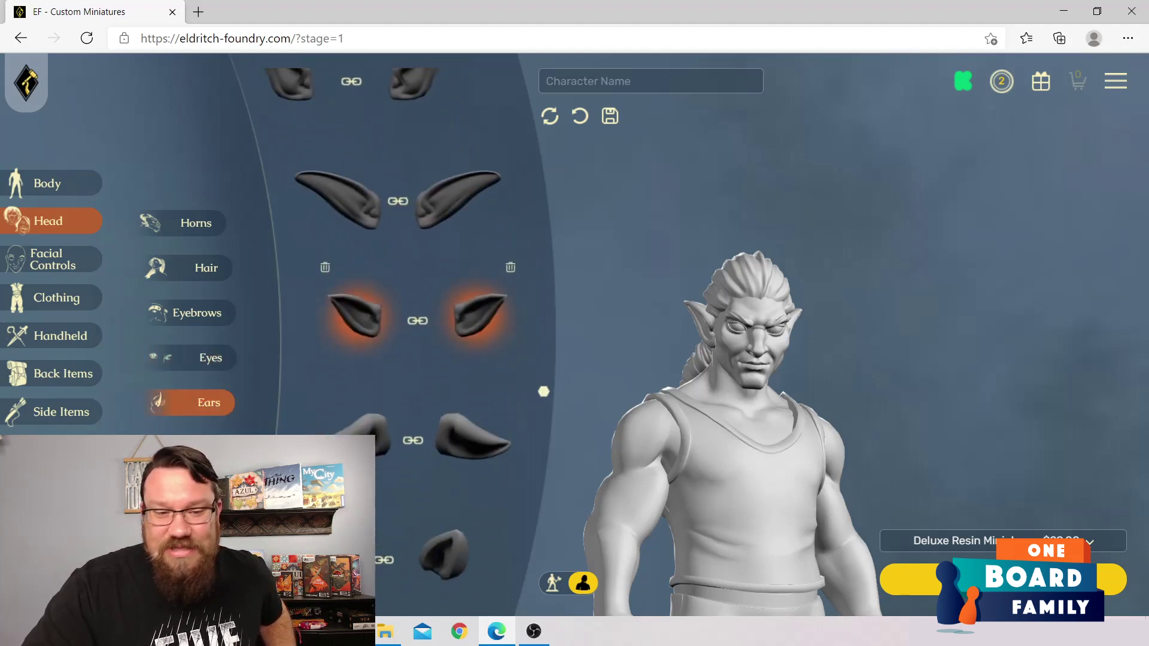
Step: Try the handlebar moustache, the mutton chops and the long flowing beard as facial hair, and settle on the short full beard
click(200, 447)
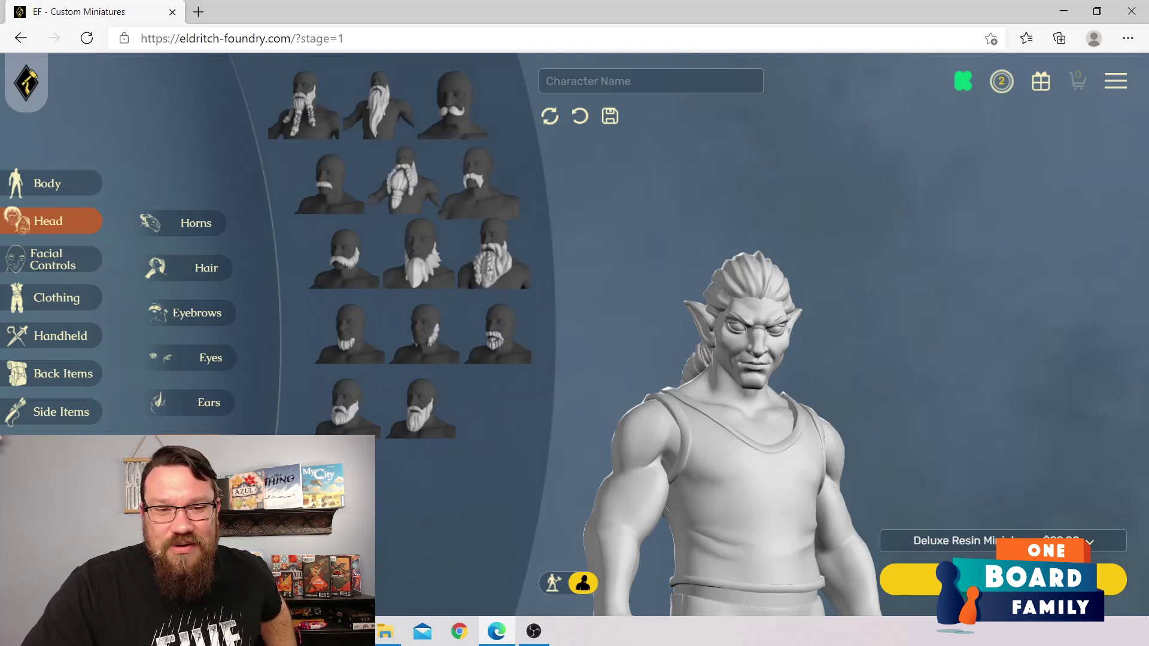
click(453, 105)
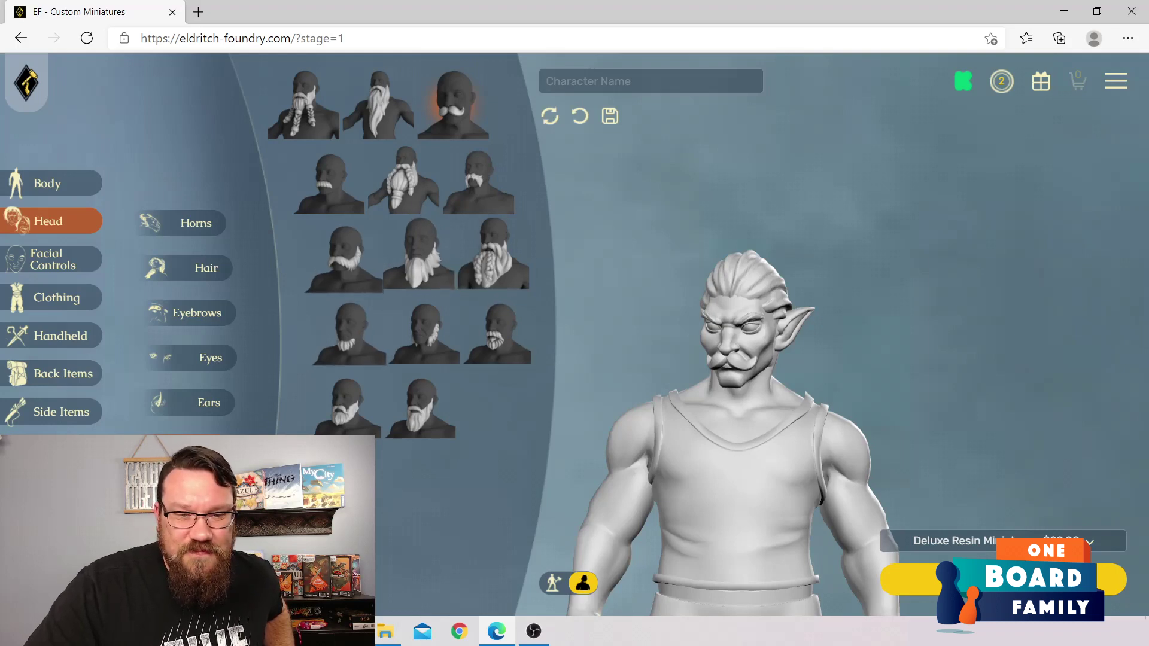
click(345, 261)
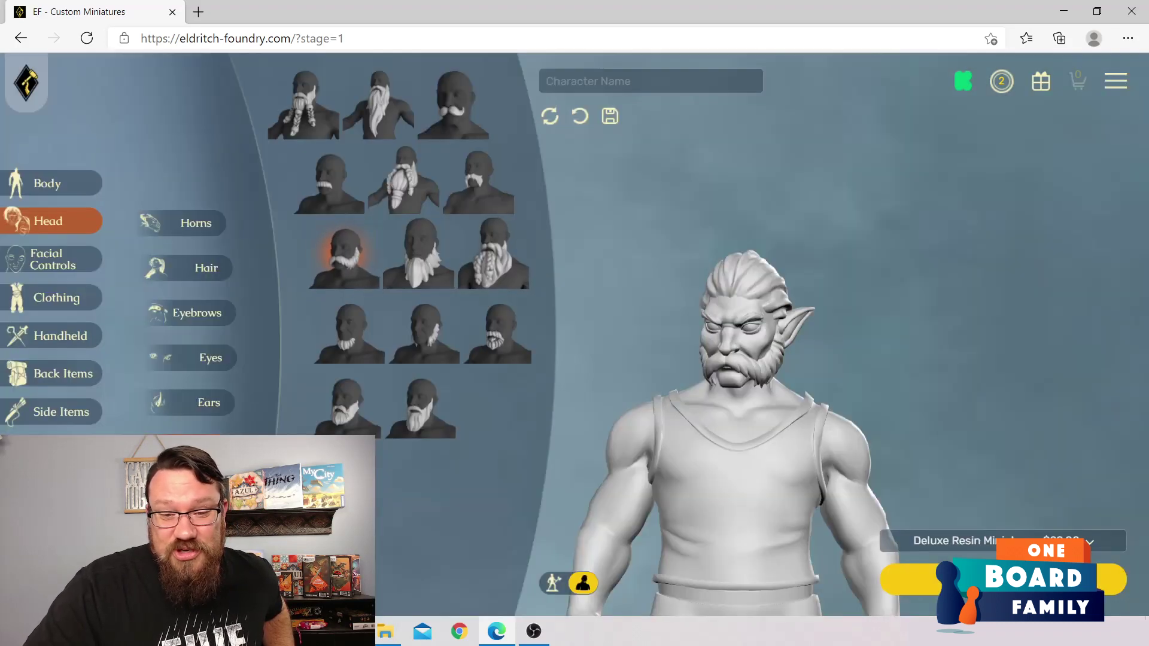
drag(718, 383, 868, 383)
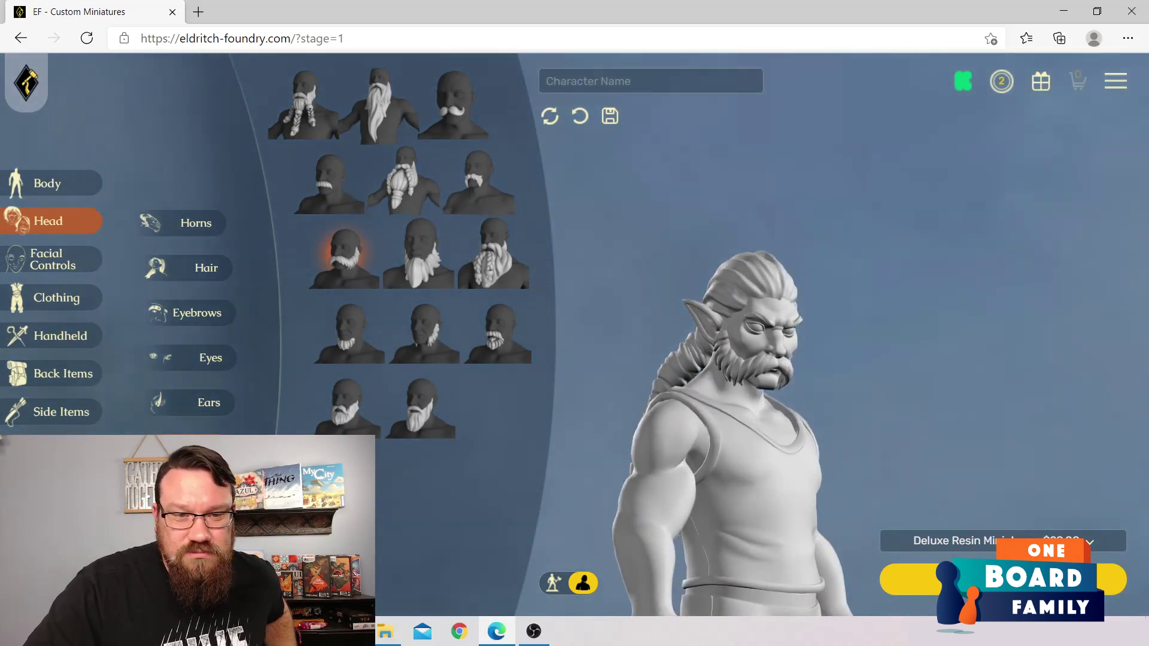
click(378, 105)
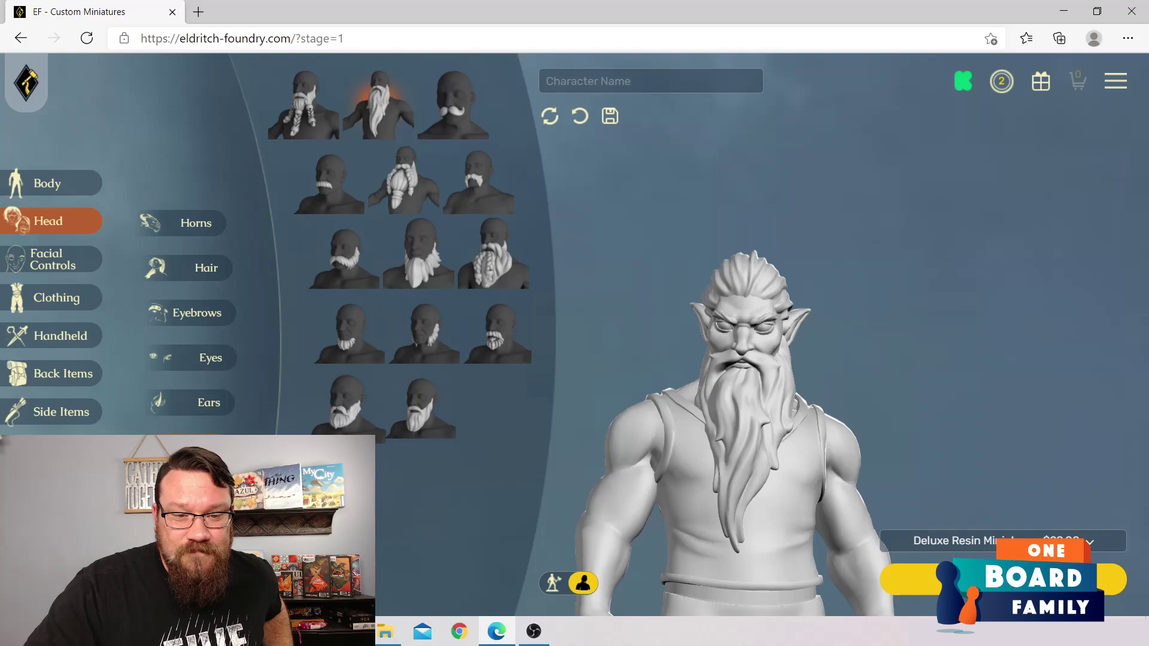
click(347, 407)
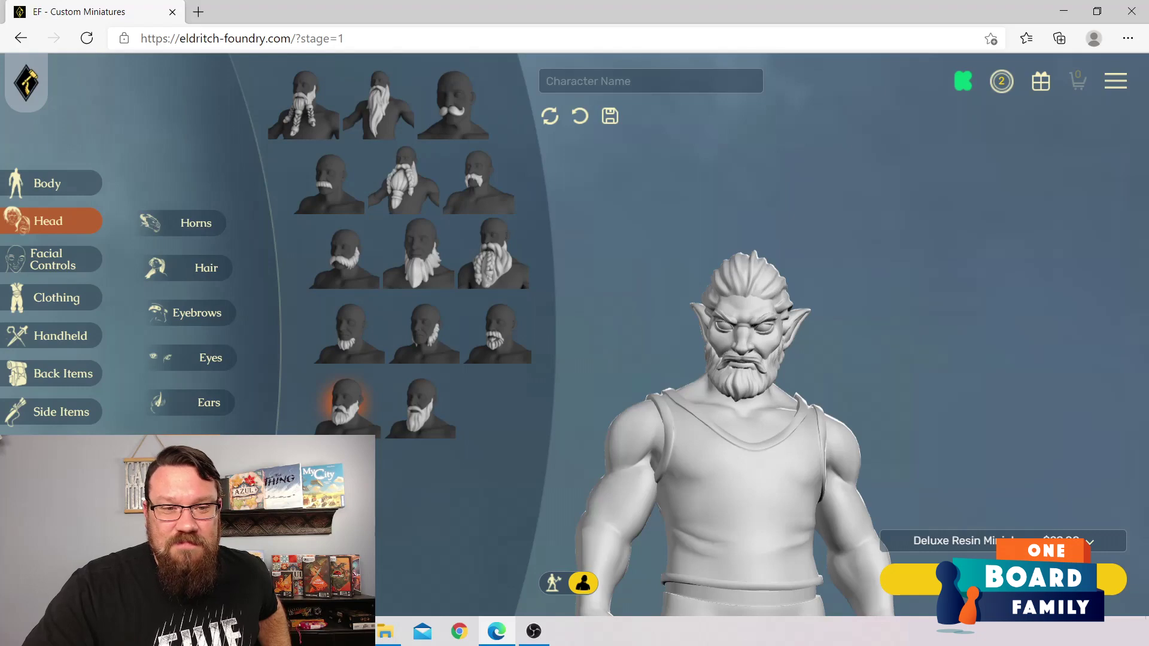
drag(748, 389, 811, 389)
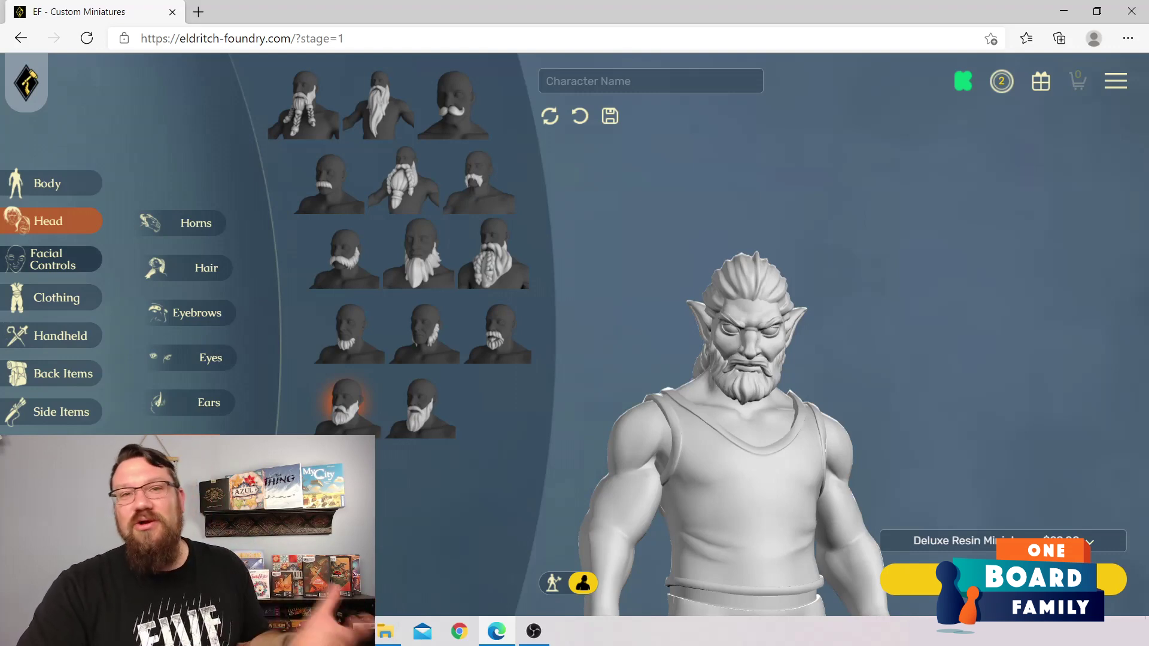
Step: Try the Happy expression at its maximum, set Angry to about three quarters and return Happy to its minimum
click(53, 259)
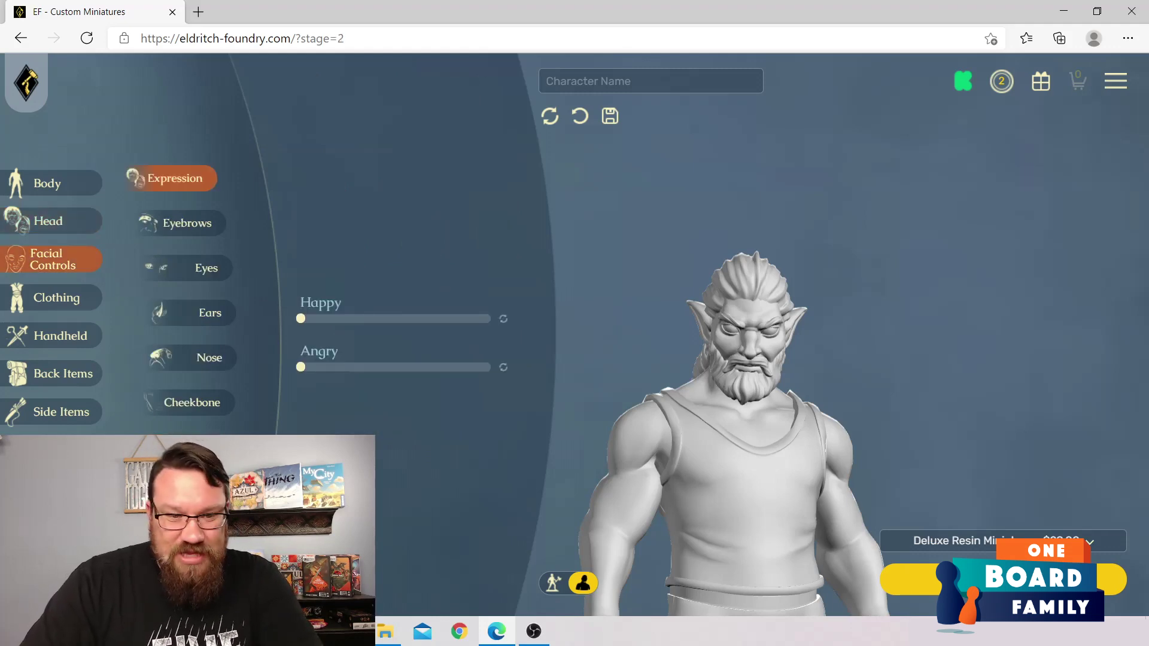
drag(302, 319, 491, 318)
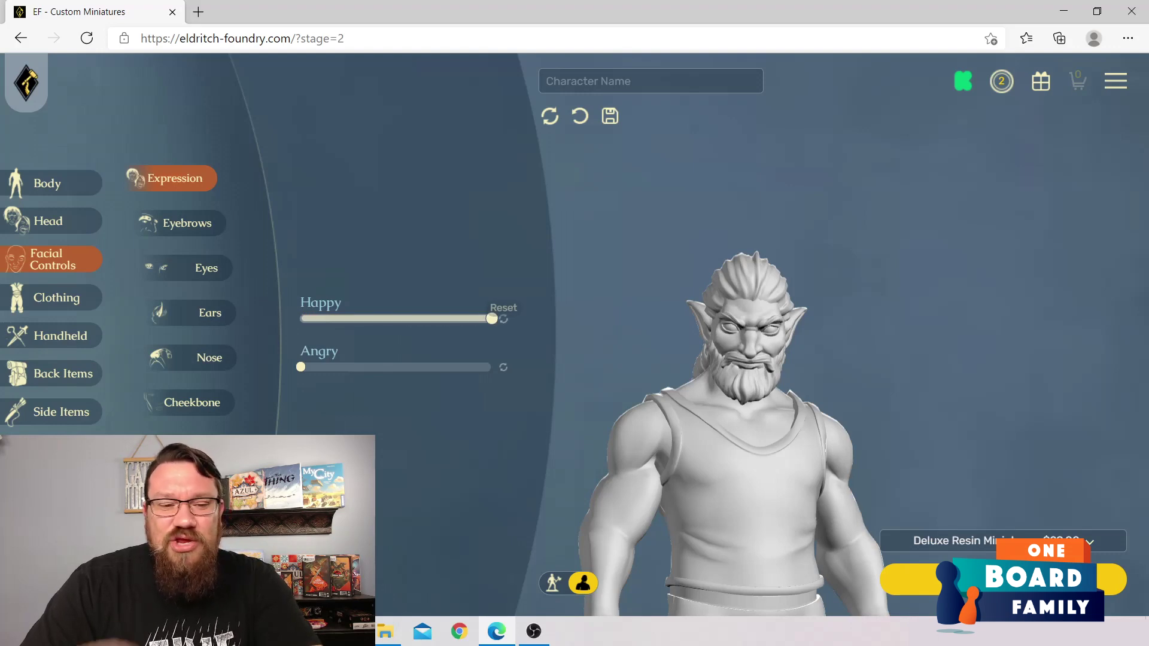
drag(301, 367, 446, 367)
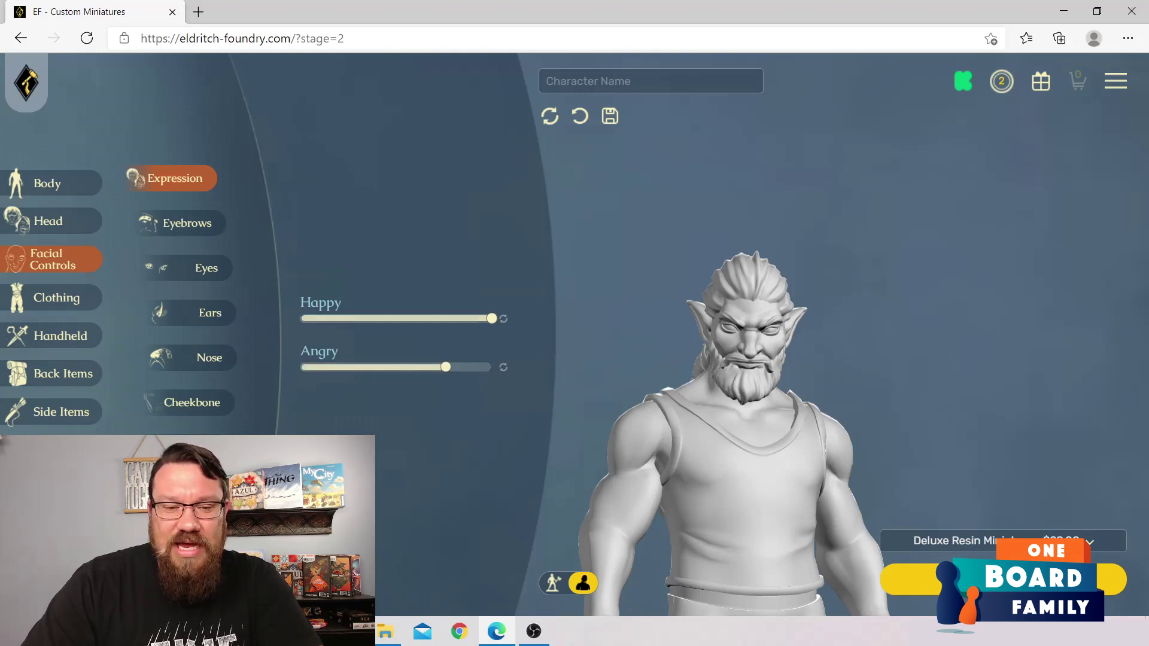
drag(492, 318, 301, 318)
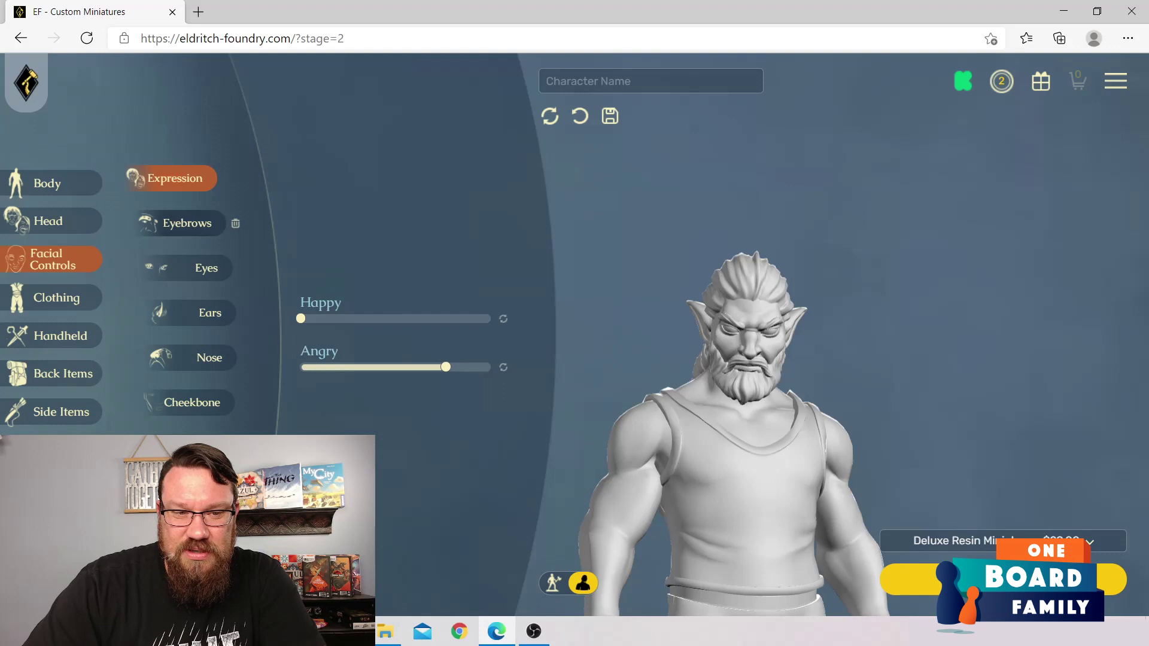
Step: Raise the left eyebrow to about 70% of its range and lower the right eyebrow to about 40%
click(182, 222)
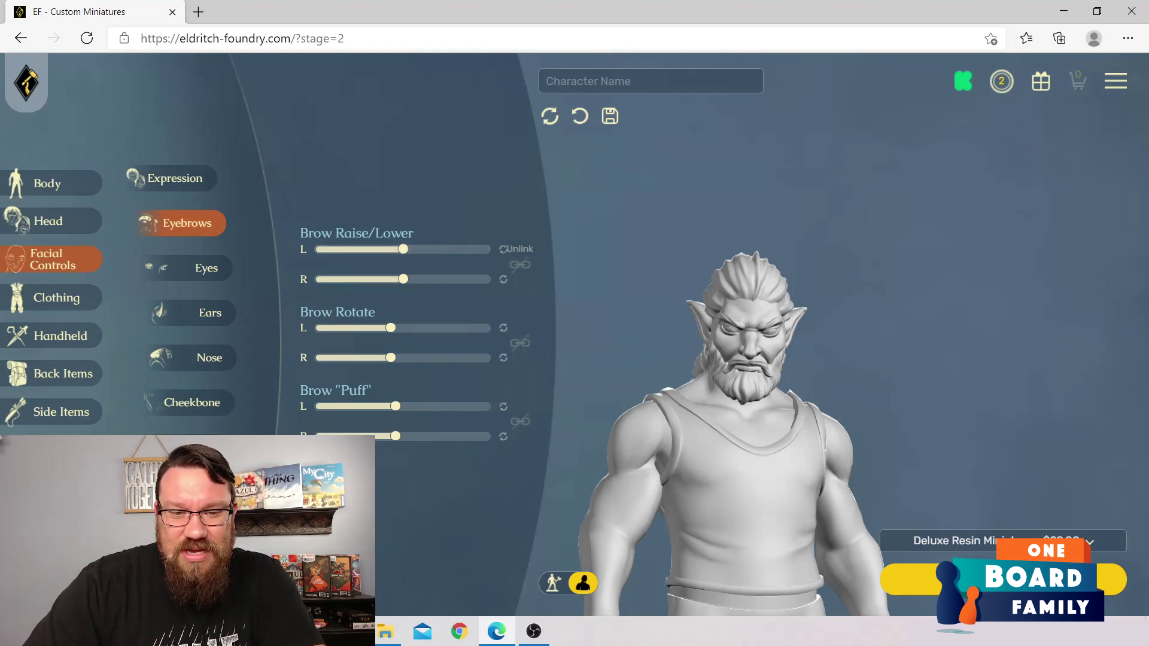
drag(404, 249, 385, 278)
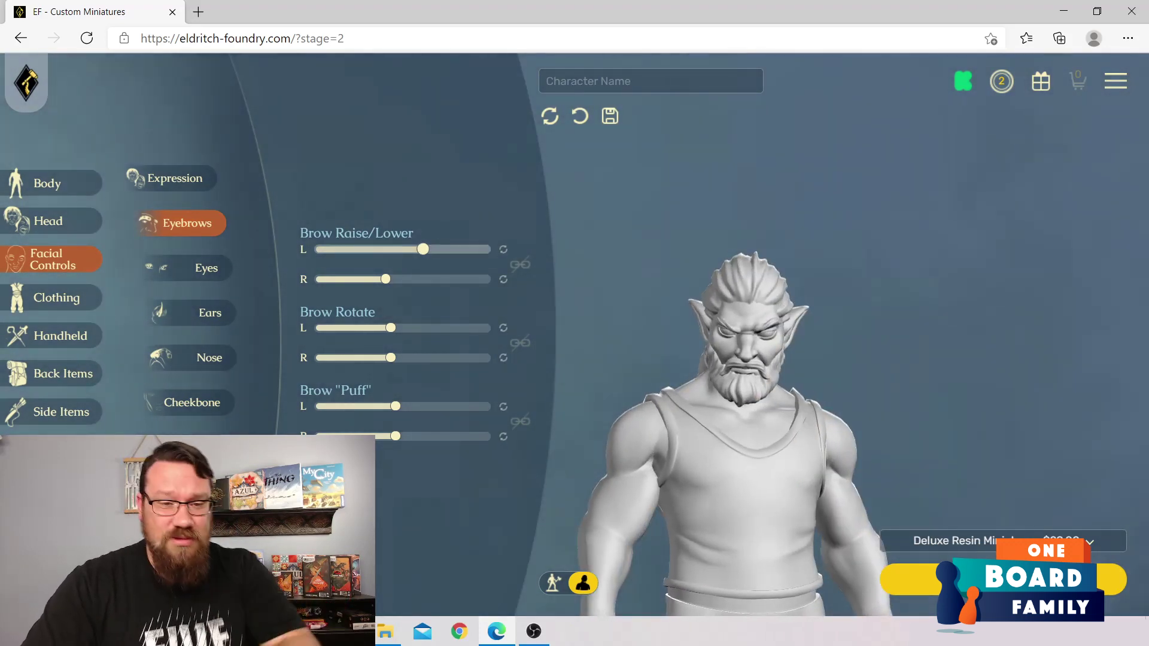
drag(423, 249, 438, 249)
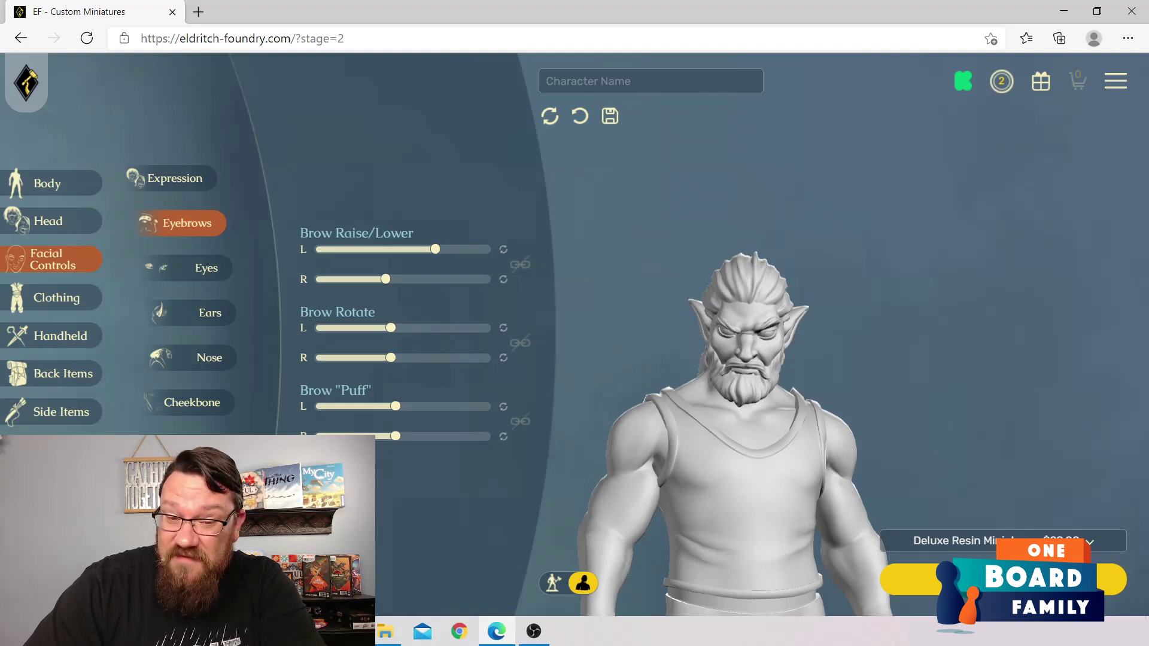
Step: Reduce the puff of both eyebrows to slightly below the middle, at about 38% of the range
drag(647, 344, 522, 343)
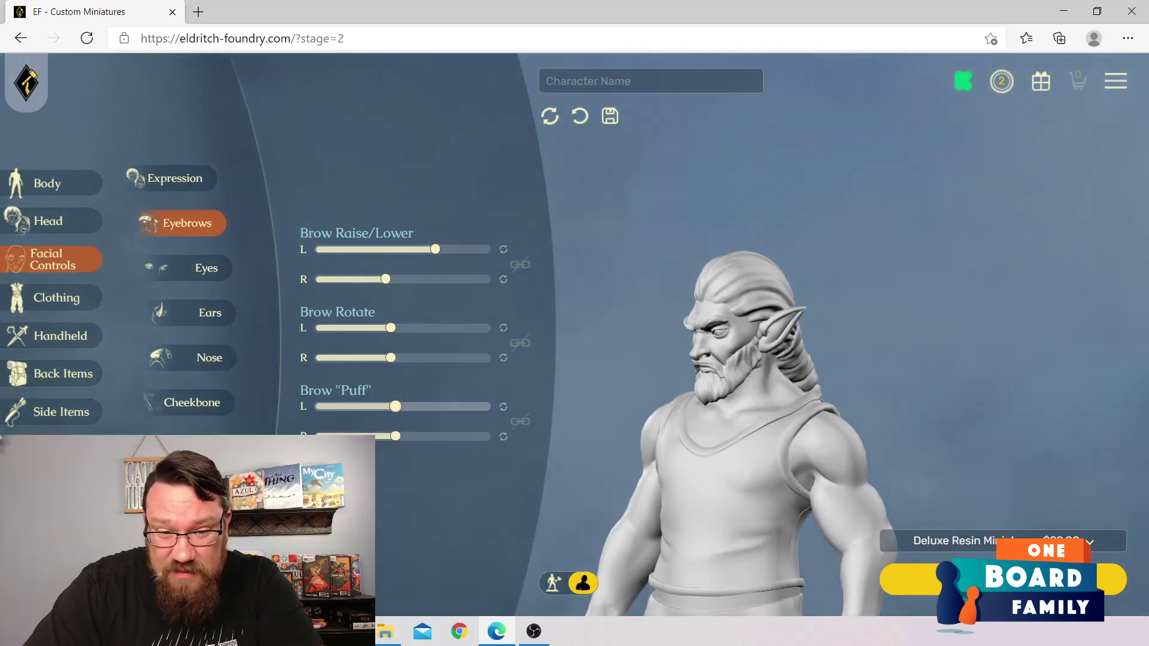
mouse_move(396, 406)
mouse_down()
mouse_move(471, 406)
mouse_move(396, 406)
mouse_up()
drag(718, 389, 846, 389)
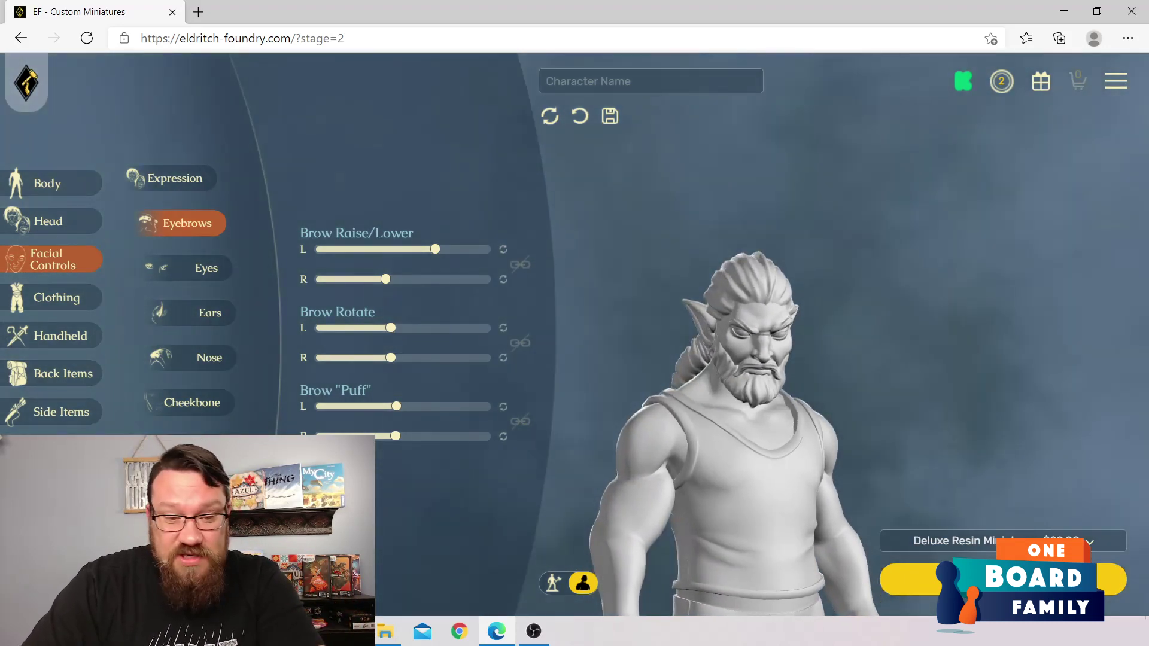
drag(396, 406, 382, 436)
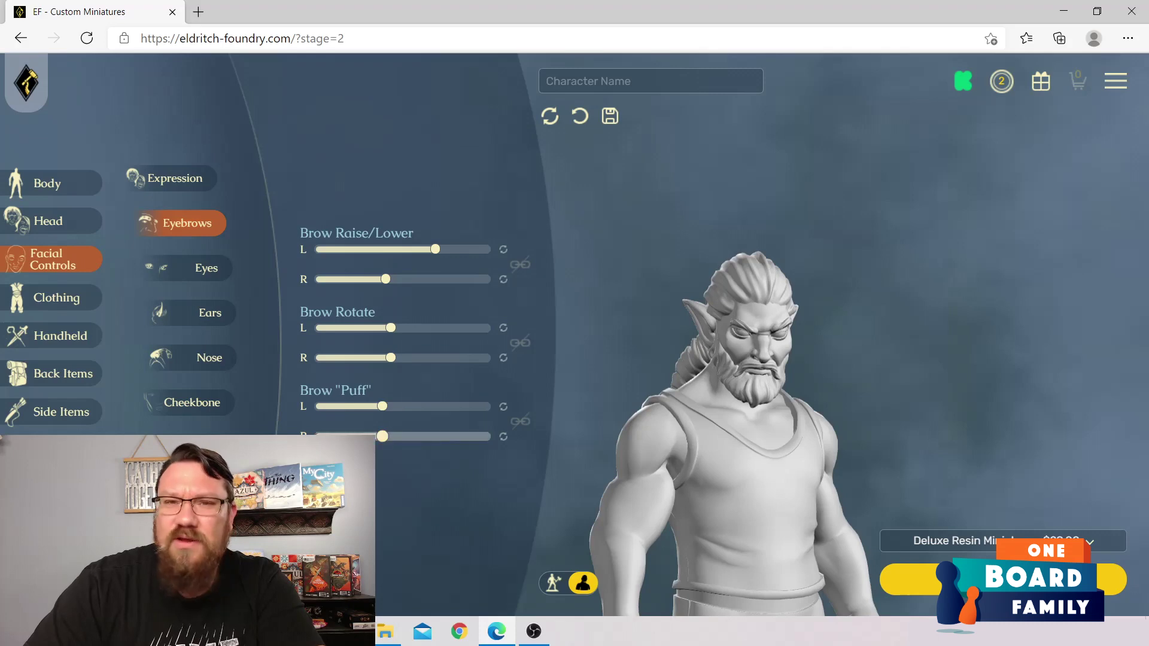
Step: Lower the eye socket height of both eyes to about 42% of the range and check the face from another angle
mouse_move(242, 268)
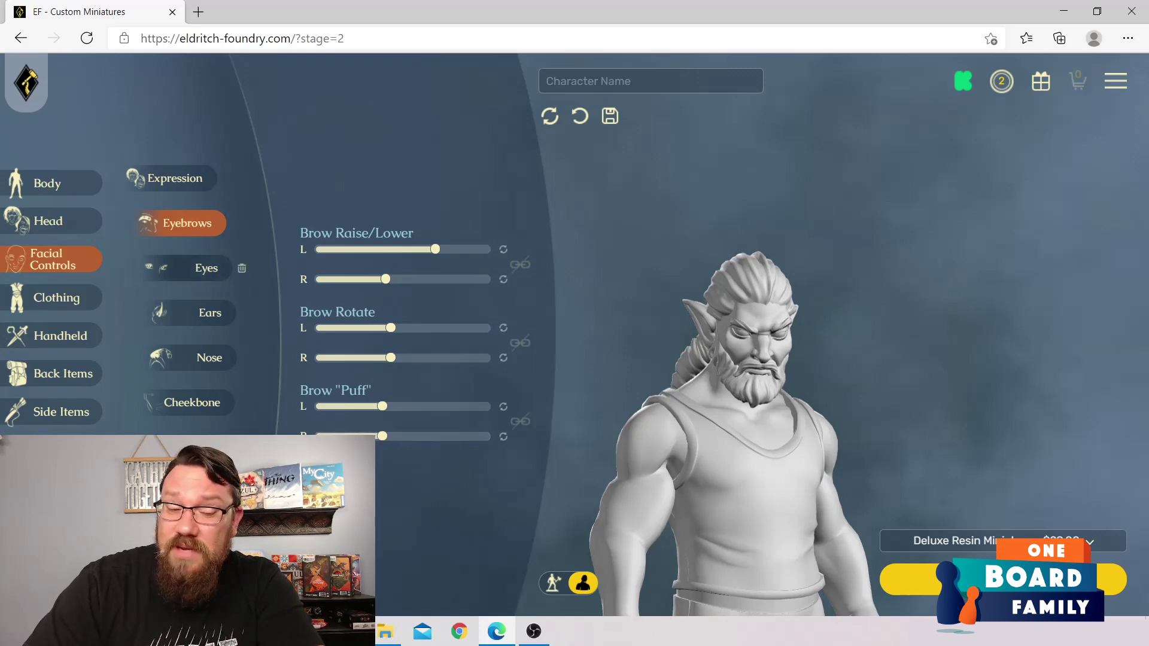
click(206, 268)
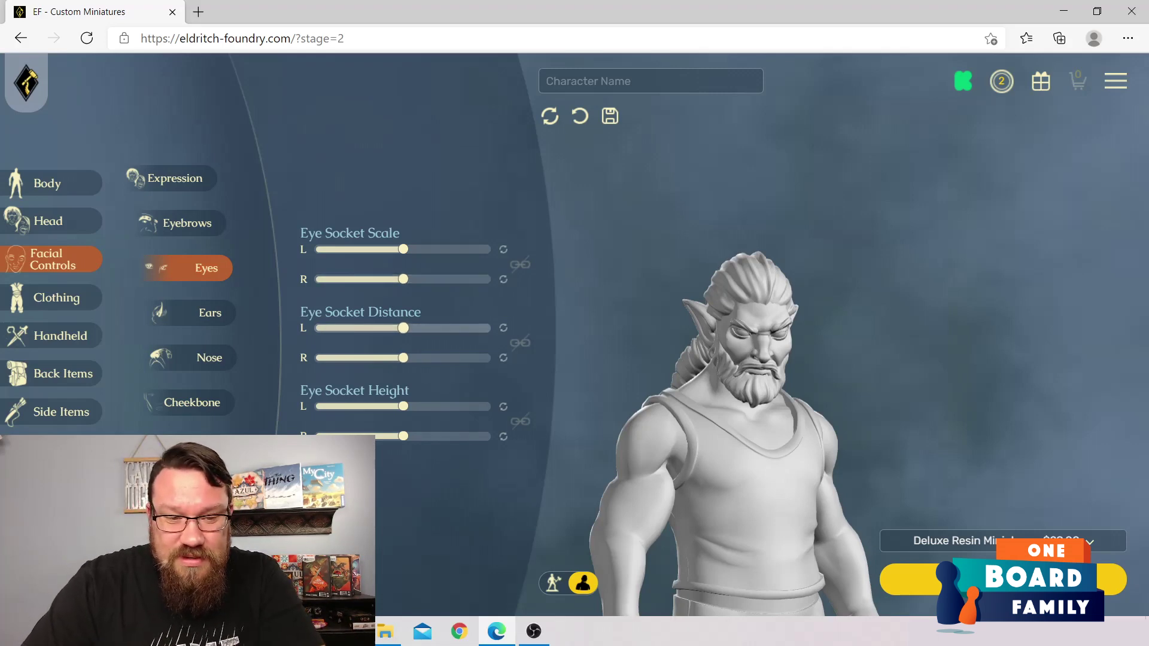
drag(404, 406, 390, 436)
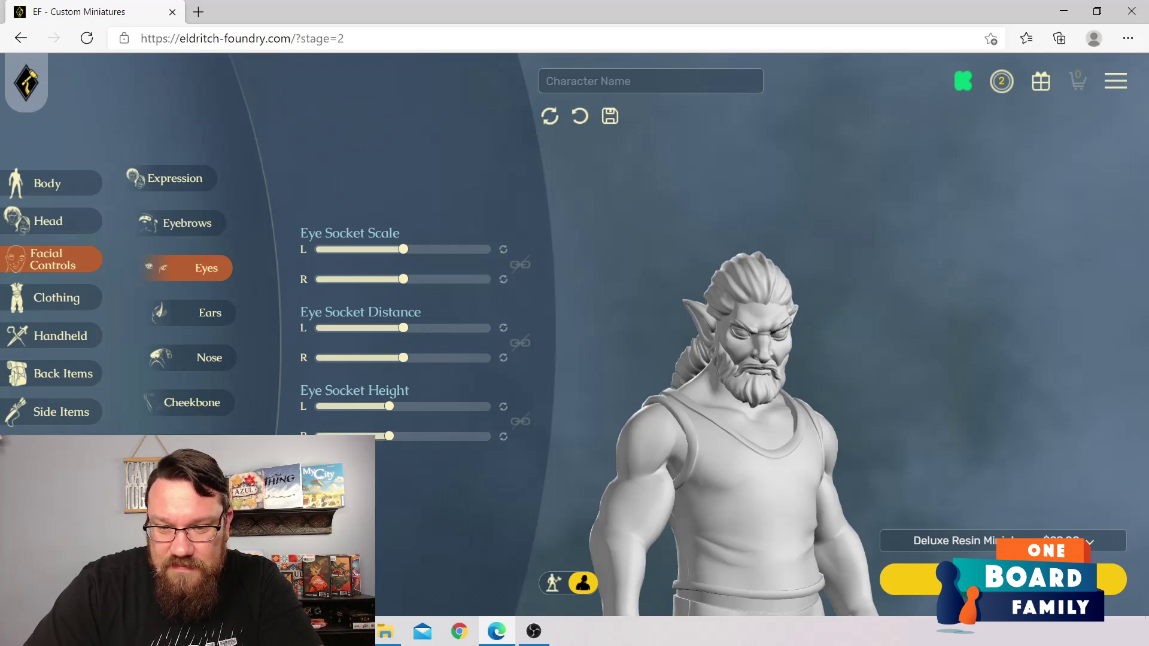
drag(795, 371, 661, 371)
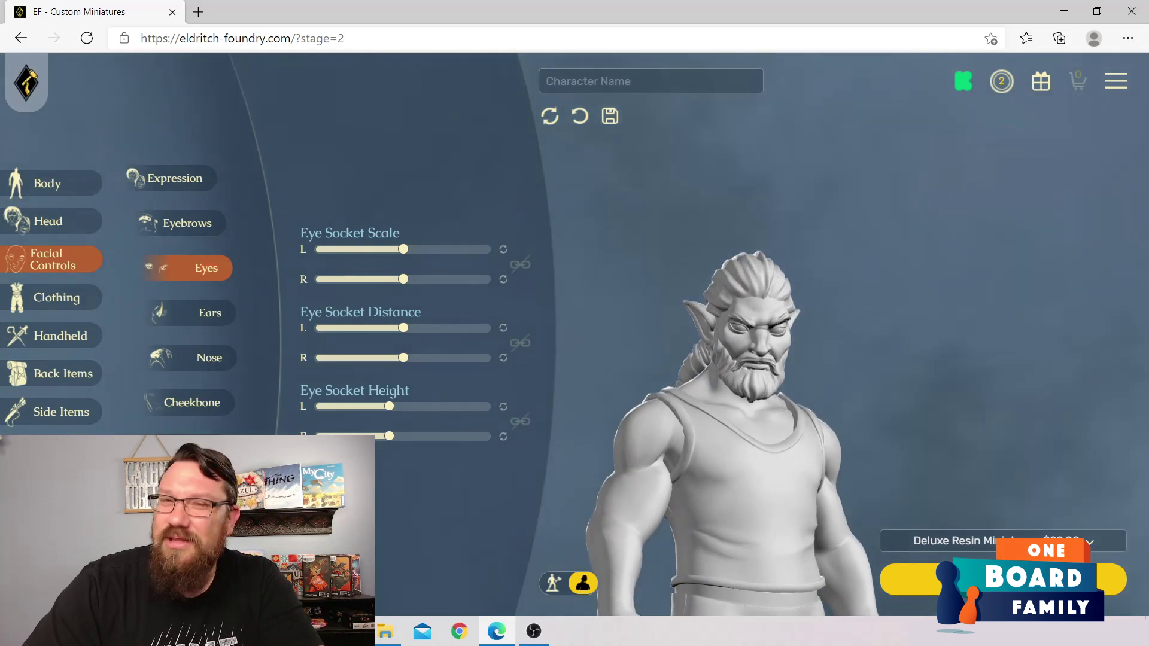
Step: Look over the ear adjustments, then set the nose size to about 43% and the nose length to about the middle of its range
click(197, 313)
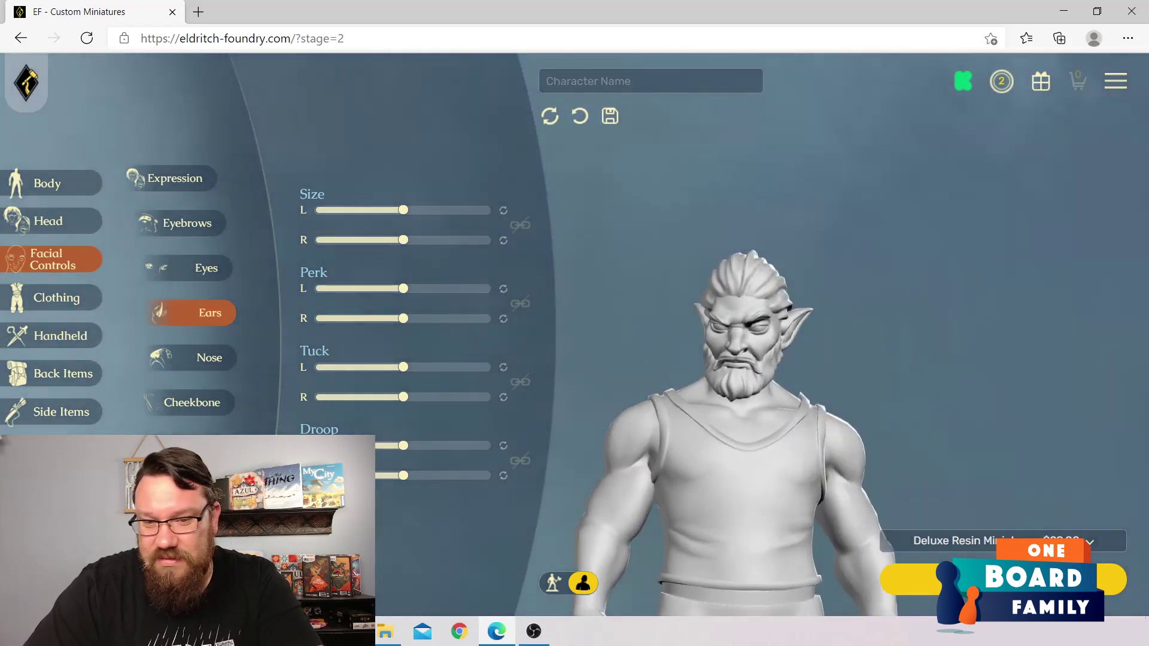
click(197, 357)
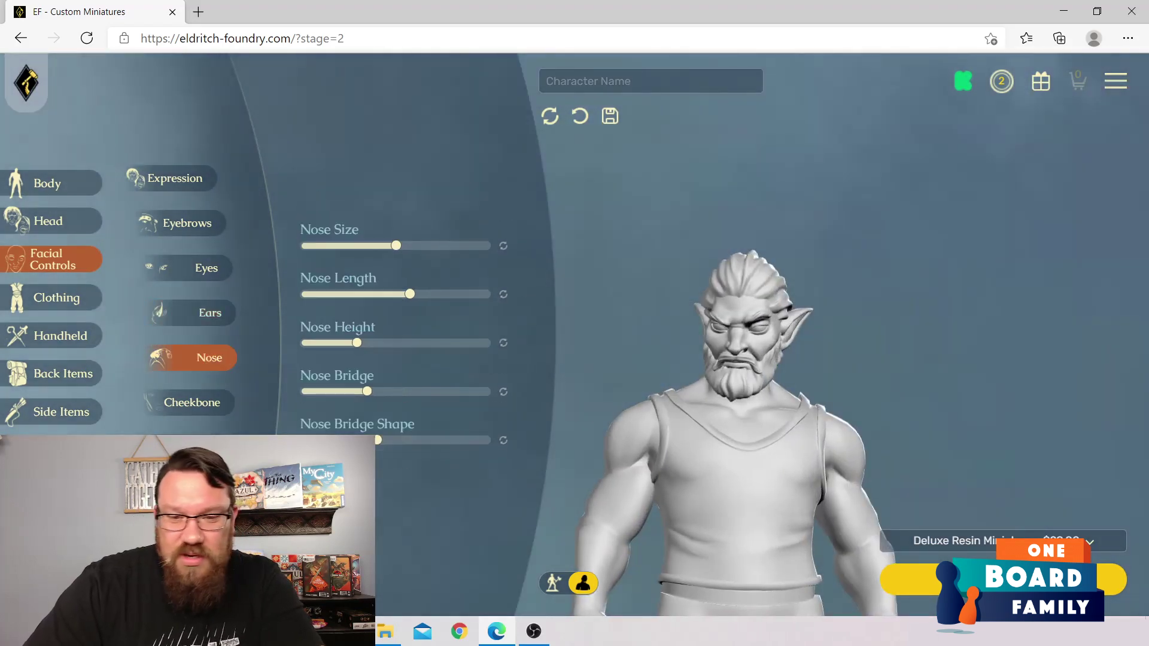
mouse_move(396, 246)
mouse_down()
mouse_move(496, 246)
mouse_move(383, 246)
mouse_up()
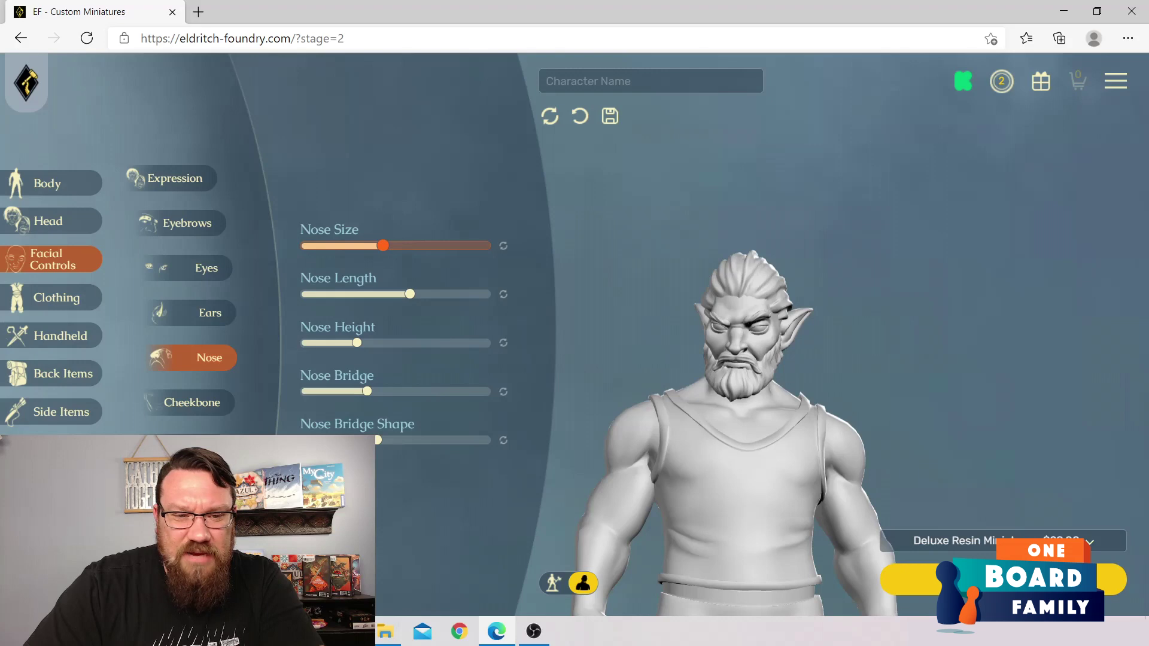
drag(410, 294, 425, 293)
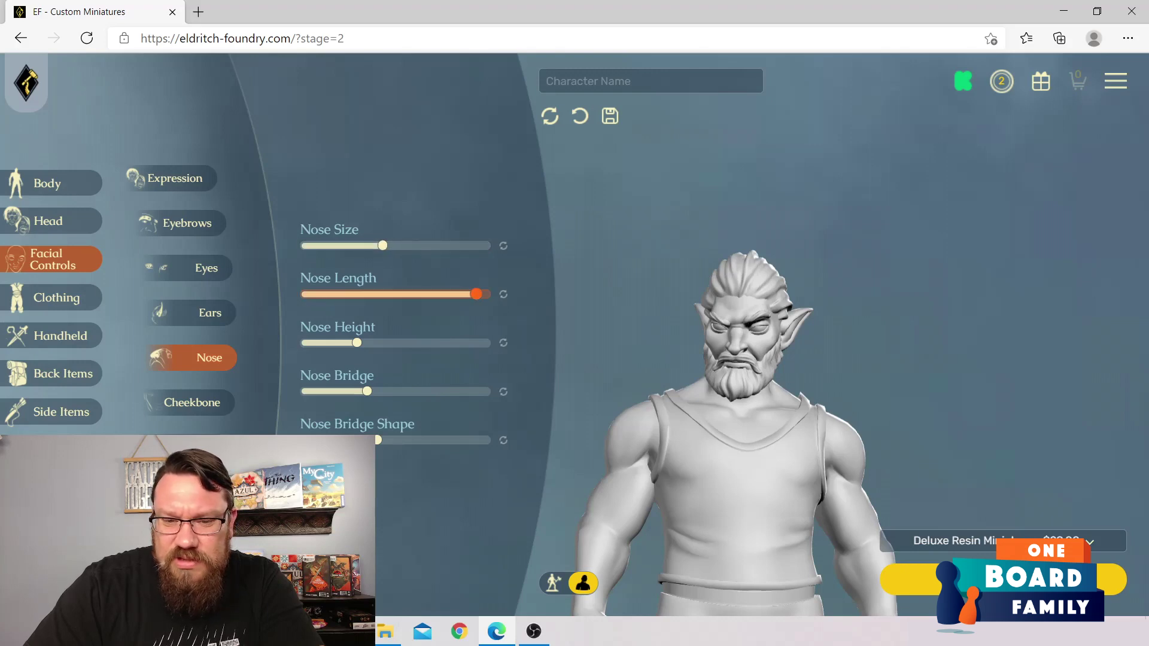
drag(476, 295, 410, 295)
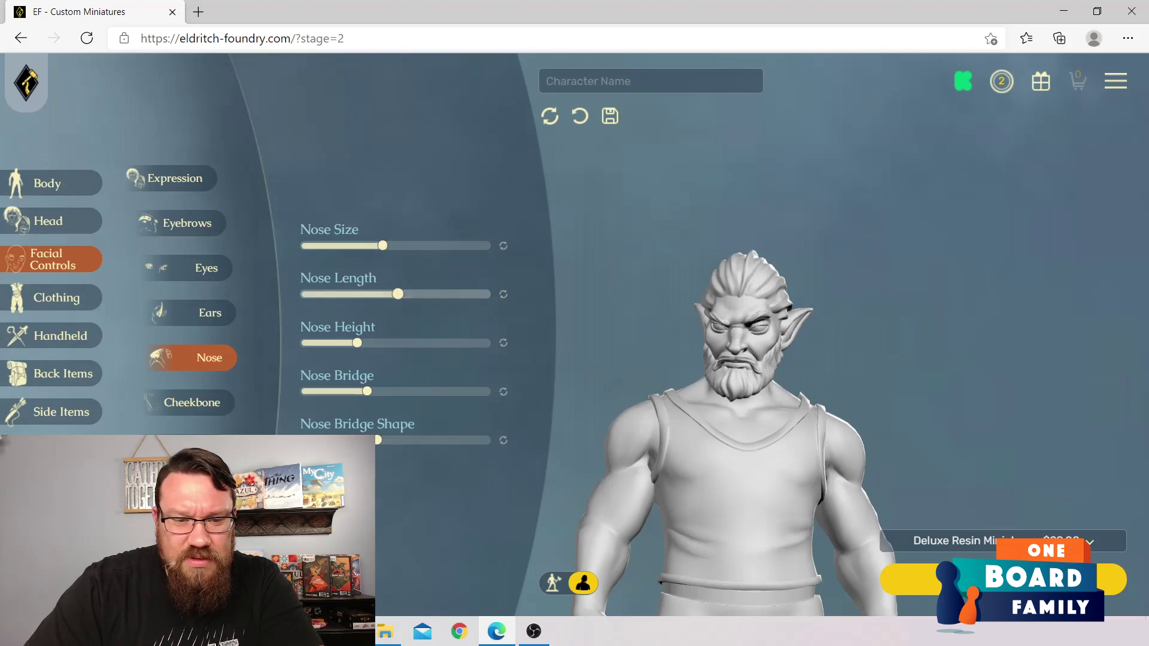
Step: Lower the nose bridge to about one sixth of its range and reduce the nose bridge shape, checking the face in profile
mouse_move(367, 391)
mouse_down()
mouse_move(329, 391)
mouse_move(386, 391)
mouse_move(362, 392)
mouse_up()
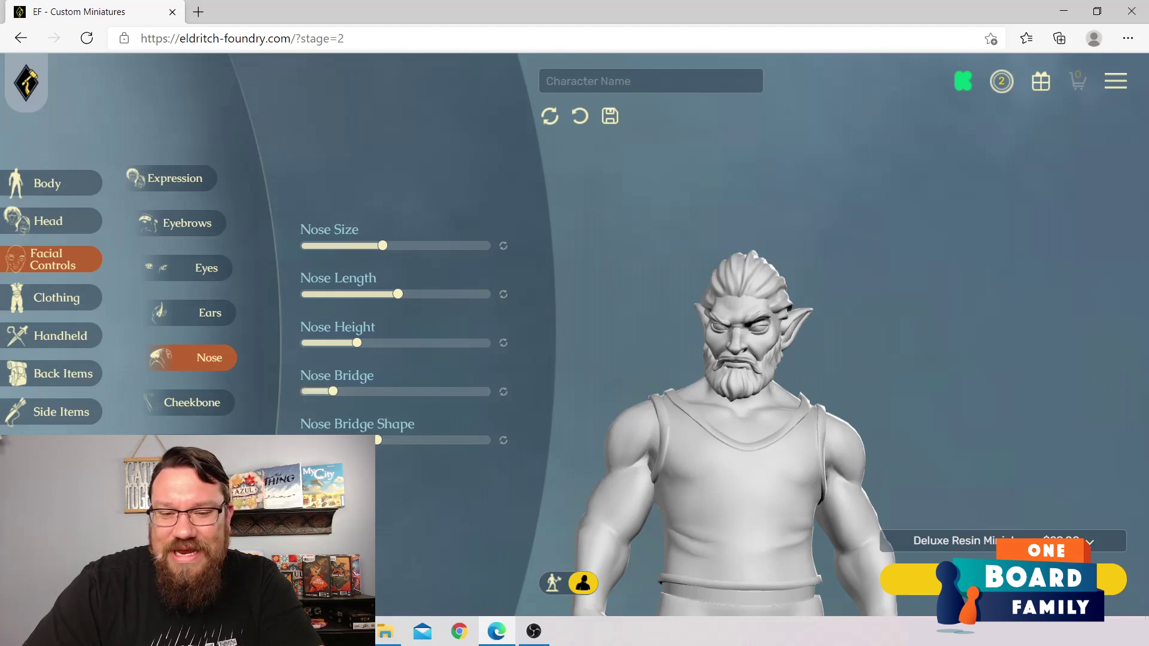
drag(778, 371, 640, 371)
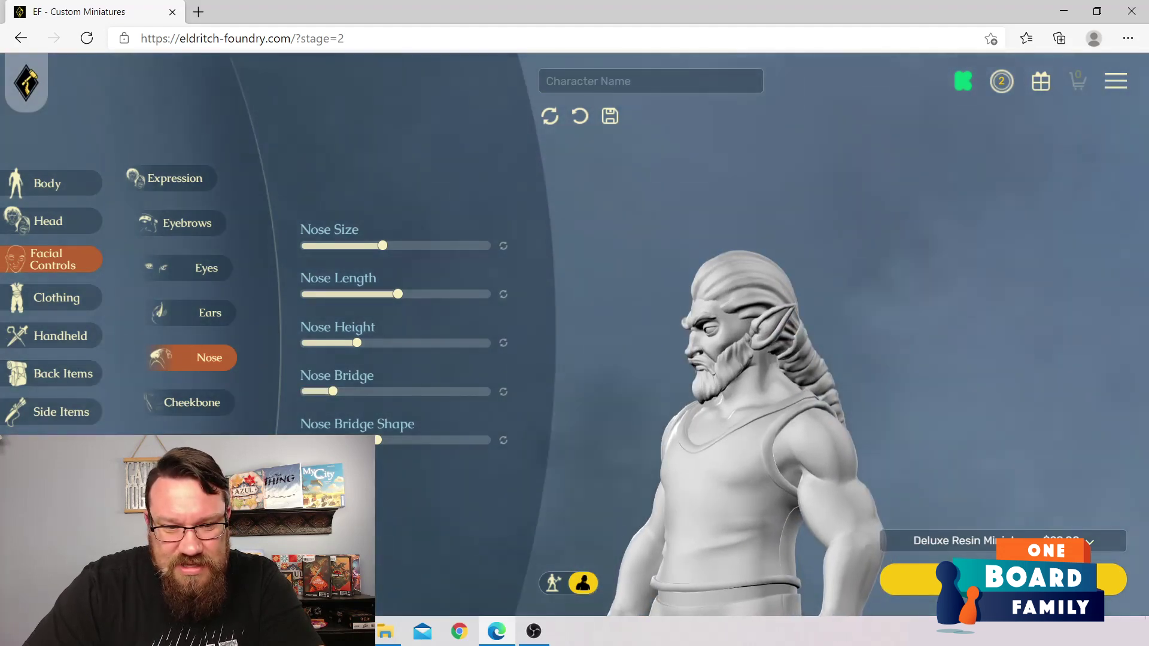
mouse_move(377, 439)
mouse_down()
mouse_move(436, 440)
mouse_move(385, 440)
mouse_up()
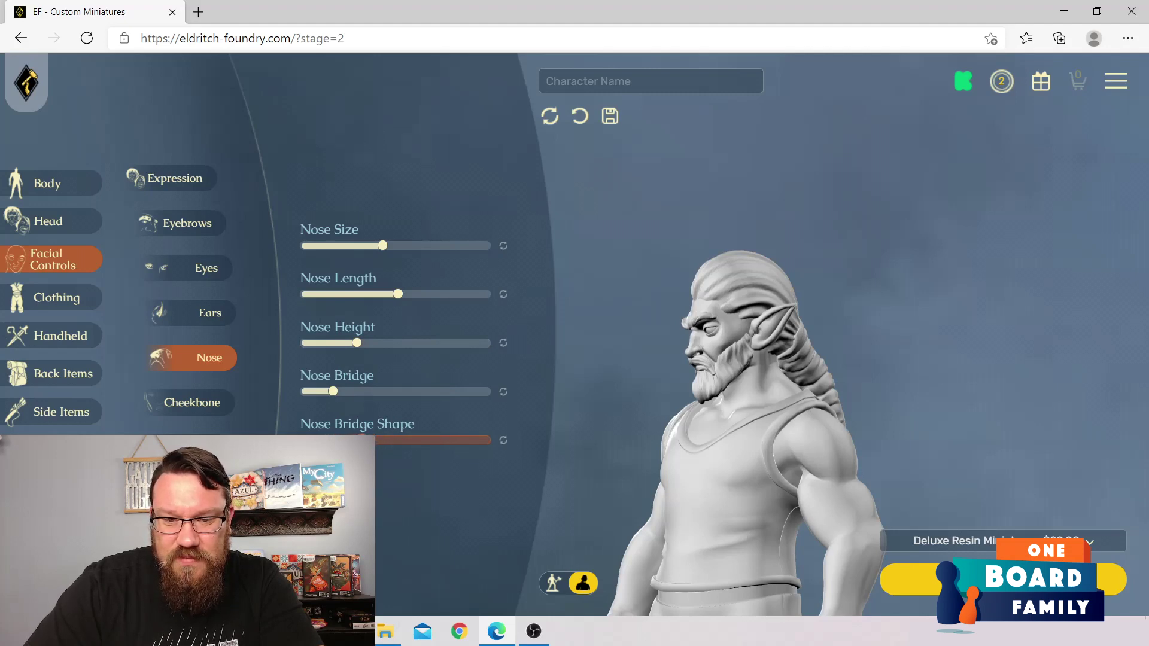
drag(688, 383, 850, 383)
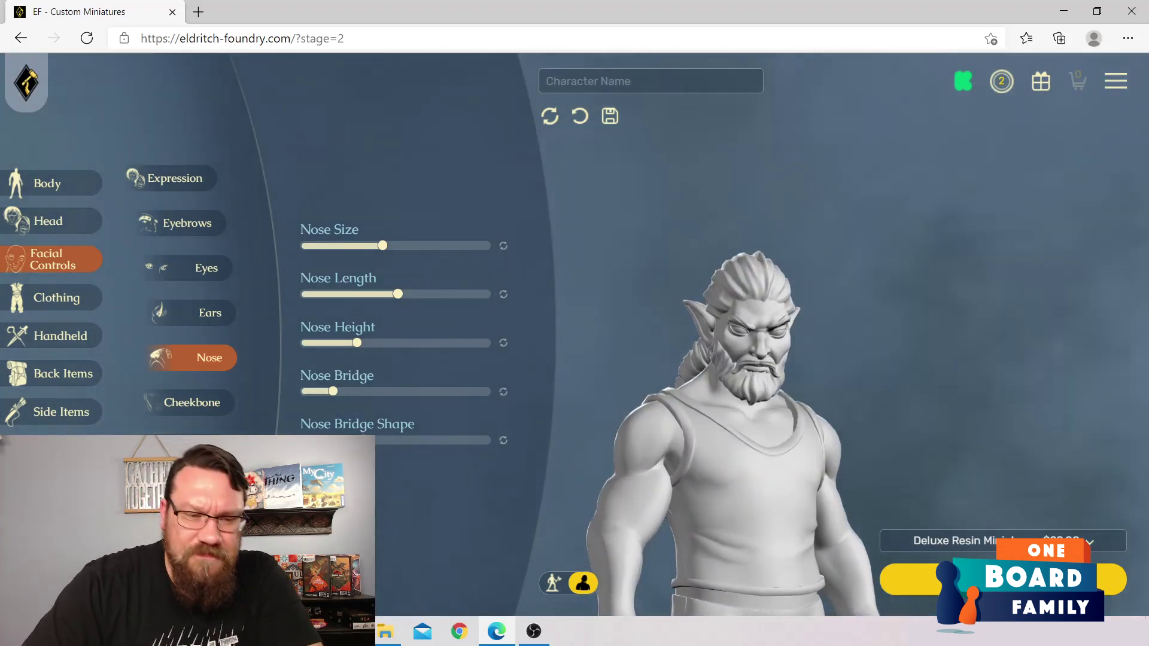
Step: Look over the cheekbone, jaw and chin adjustments of the face
click(191, 403)
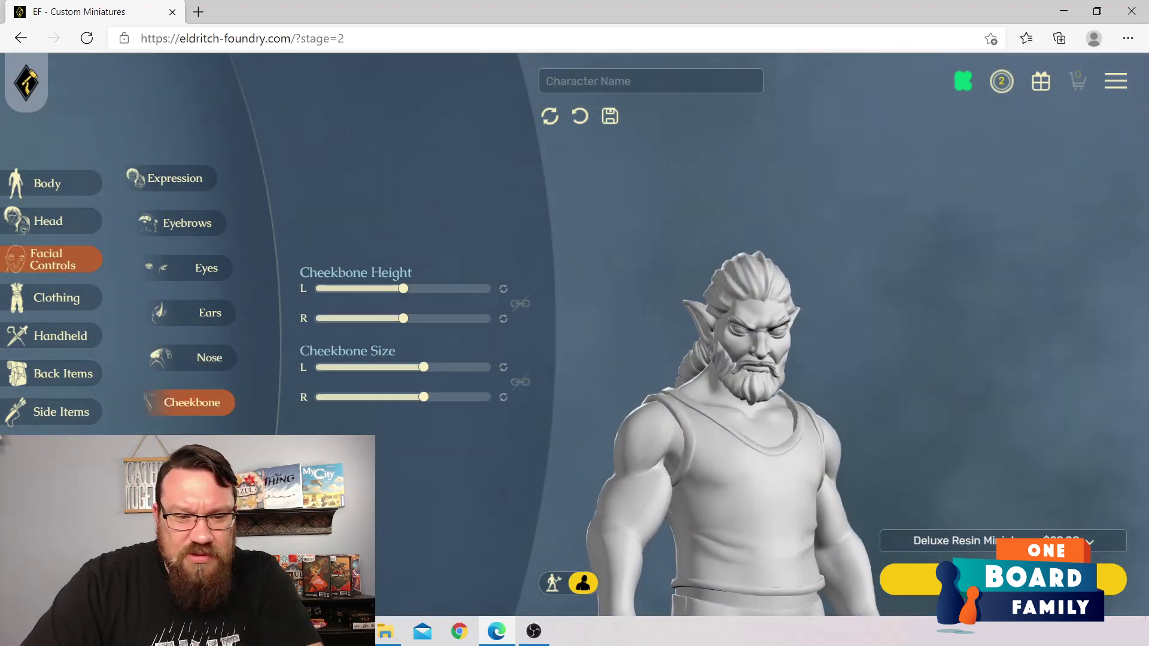
click(190, 447)
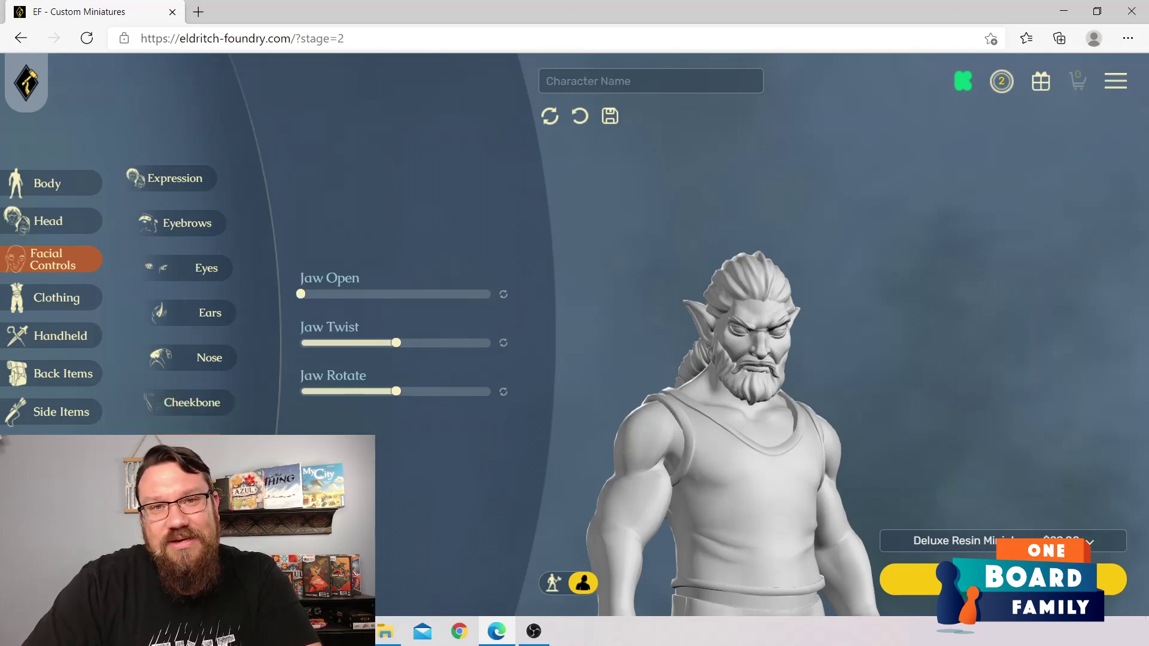
click(179, 493)
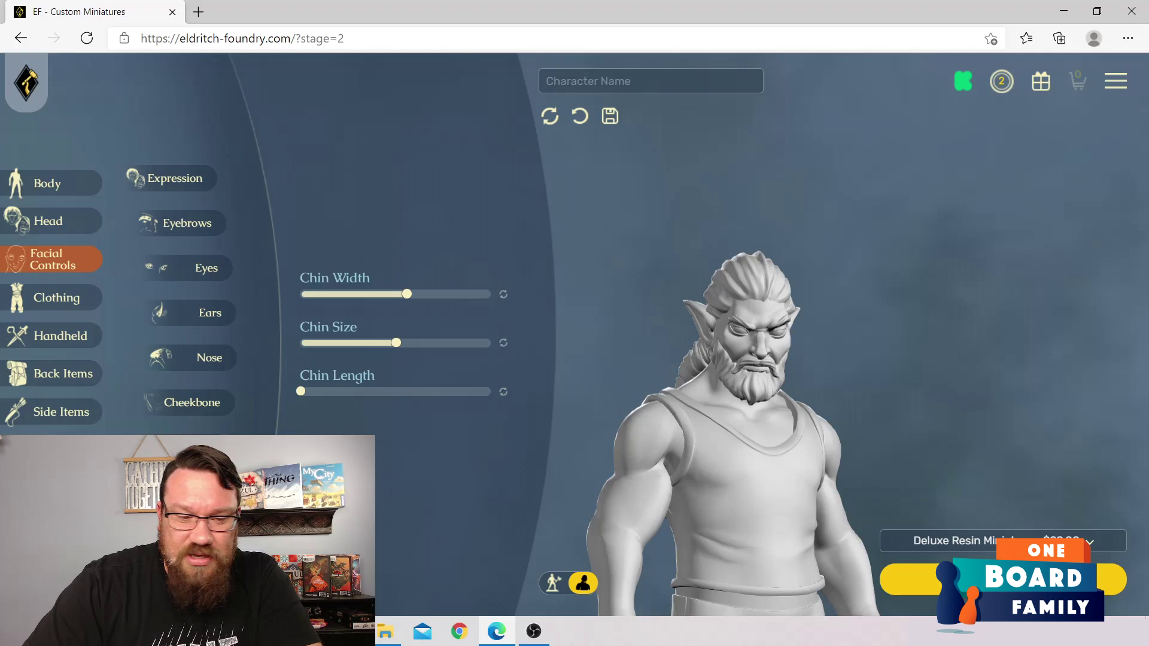
Step: Try full clothing outfits on the elf, including the patched baggy-pants, aviator, tactical armor and ruffled bowler-hat sets
click(57, 298)
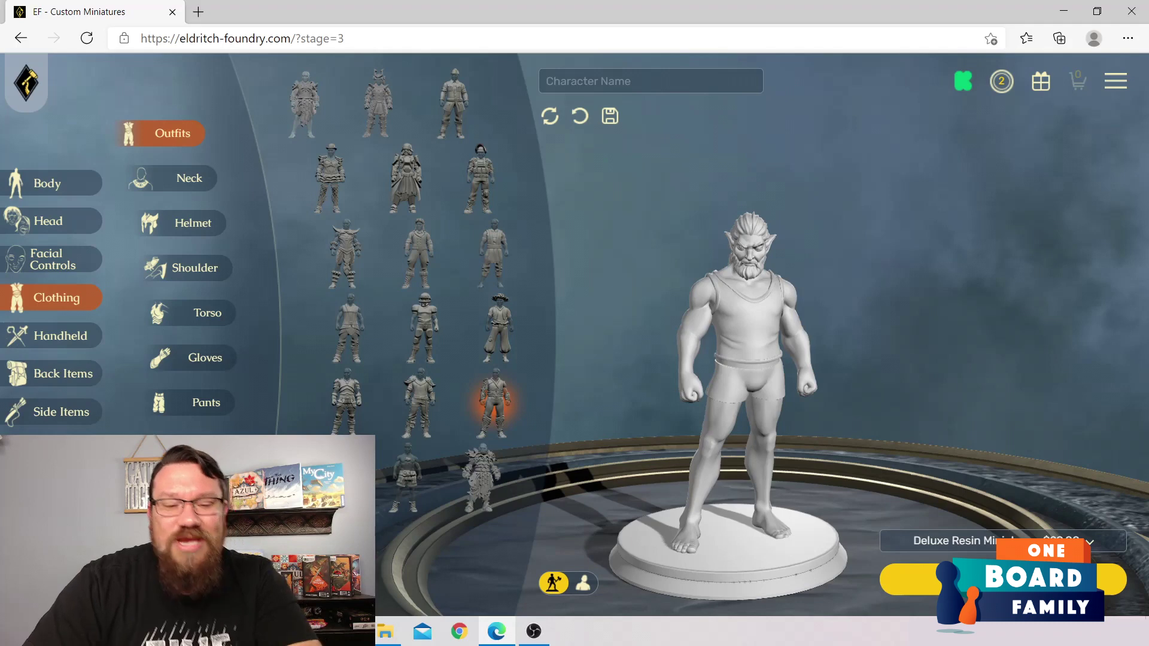
click(494, 404)
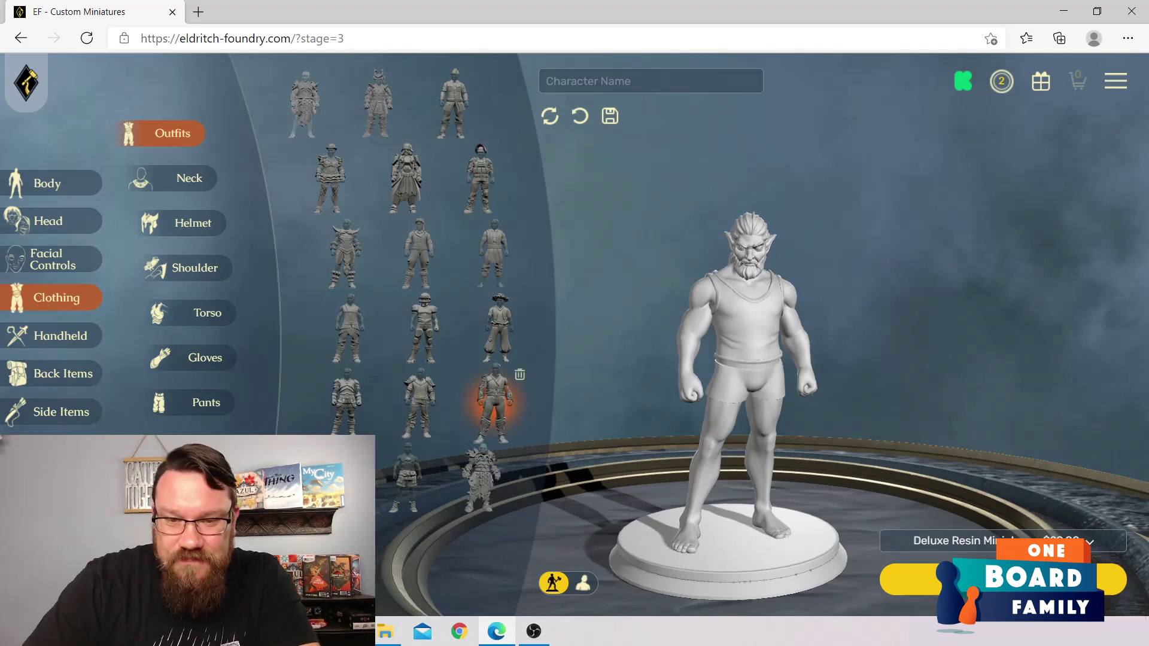
click(498, 328)
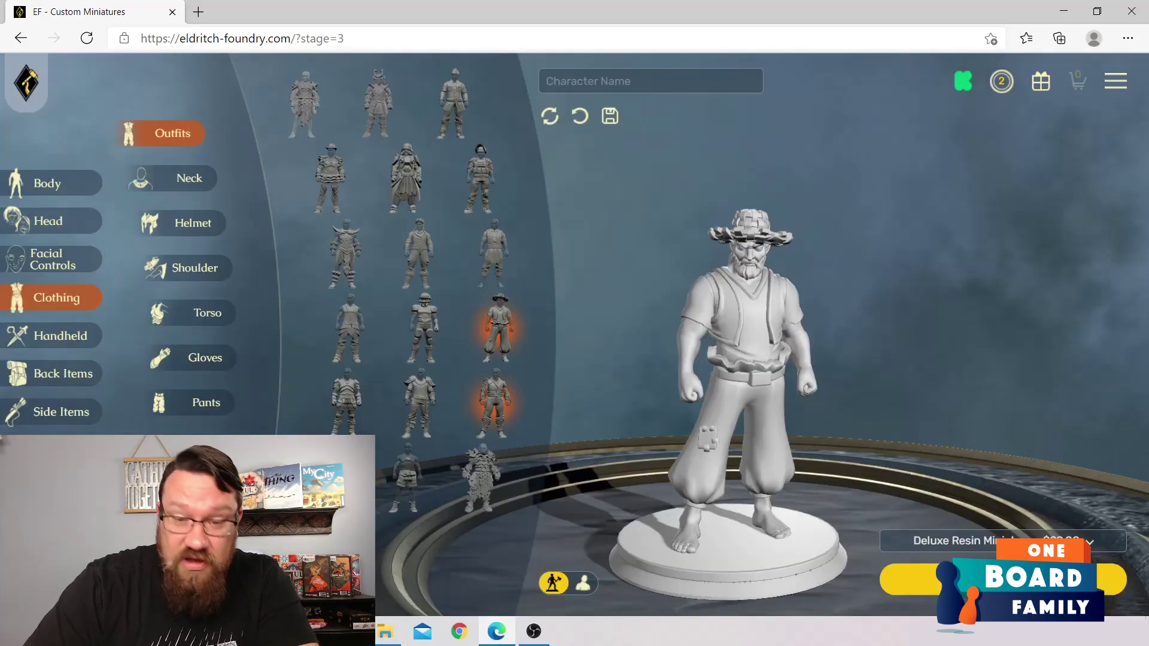
click(418, 251)
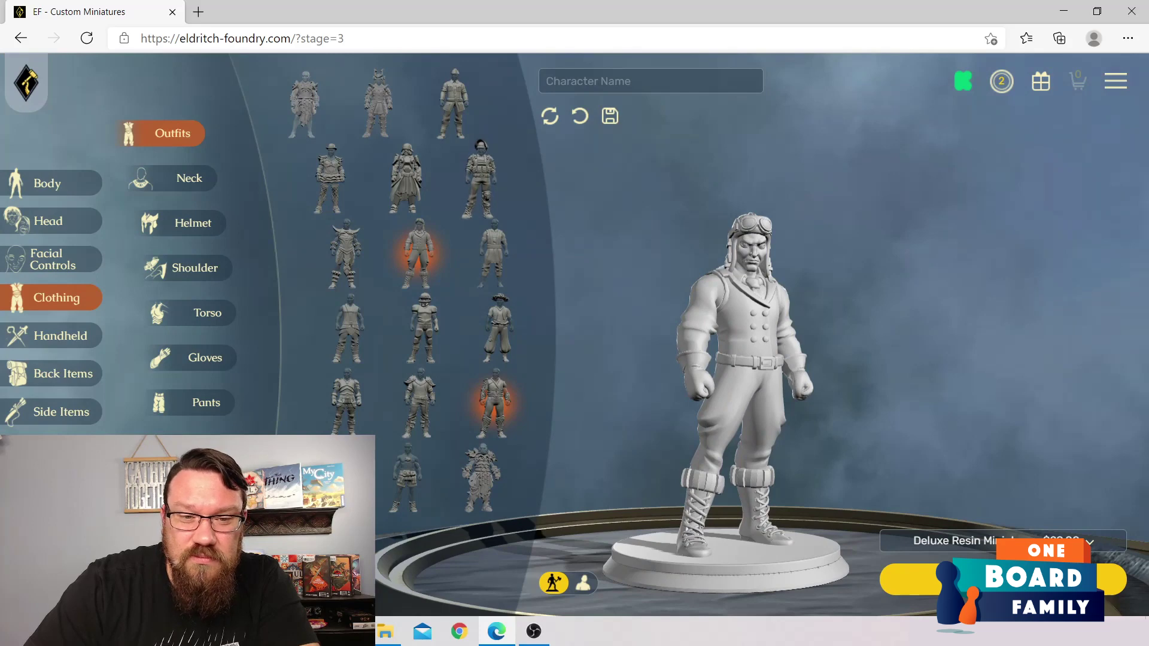
click(480, 179)
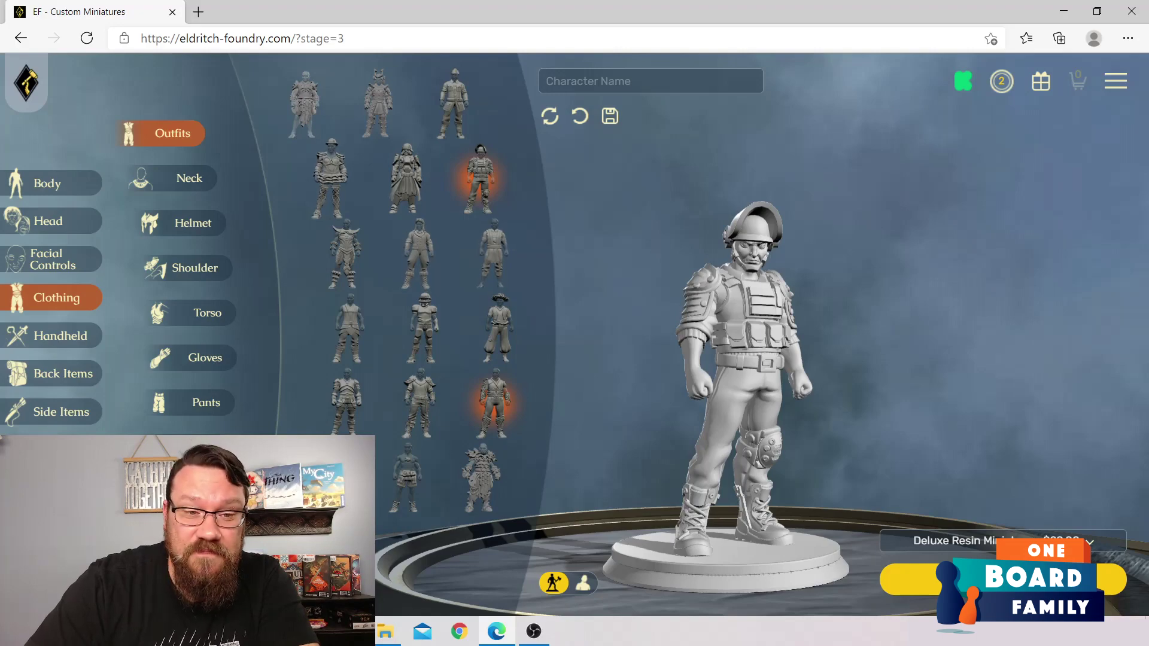
click(330, 180)
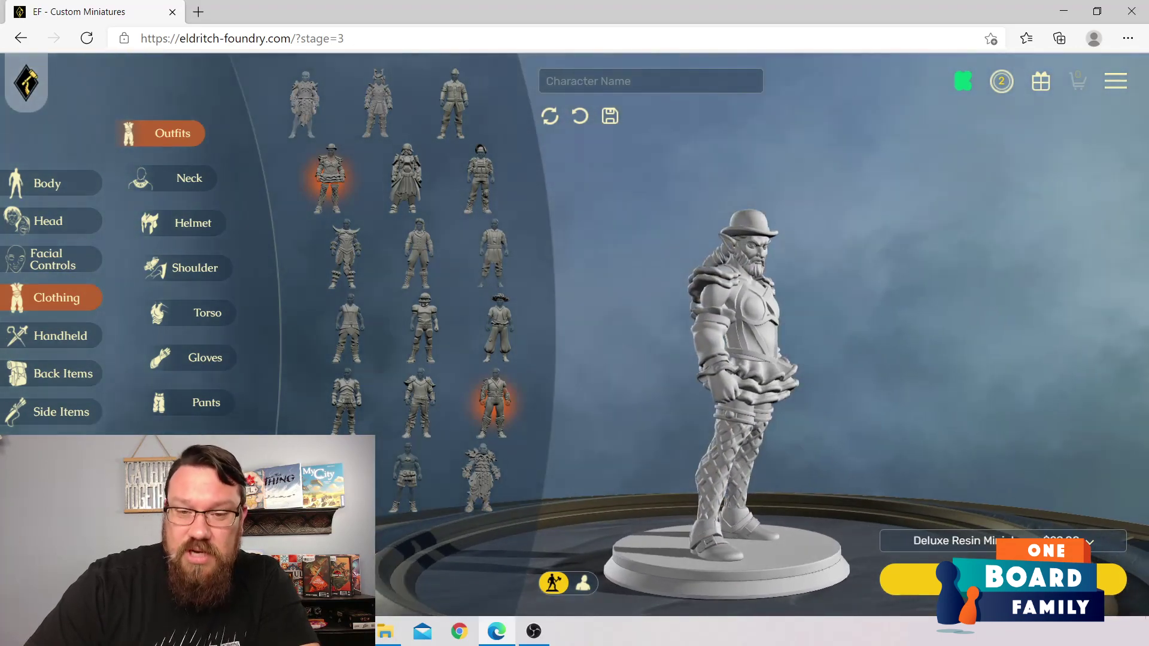
Step: Compare the tribal and armored outfits with the sleeveless open-vest set, and dress the elf in the open-vest outfit with strapped boots
click(349, 329)
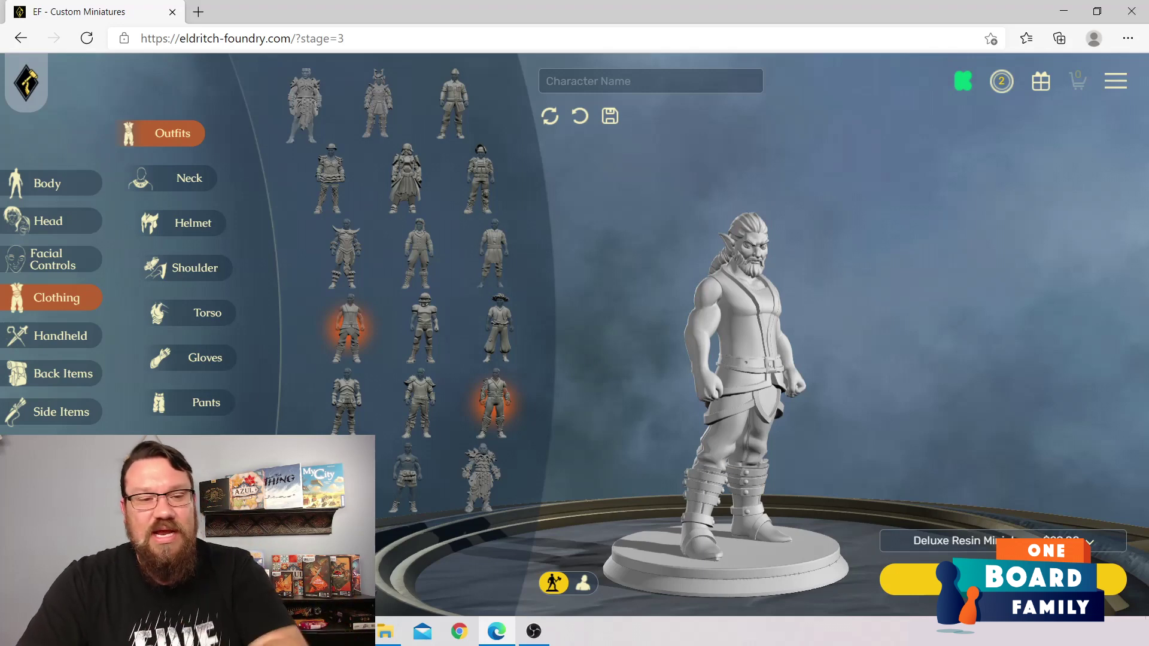
click(304, 106)
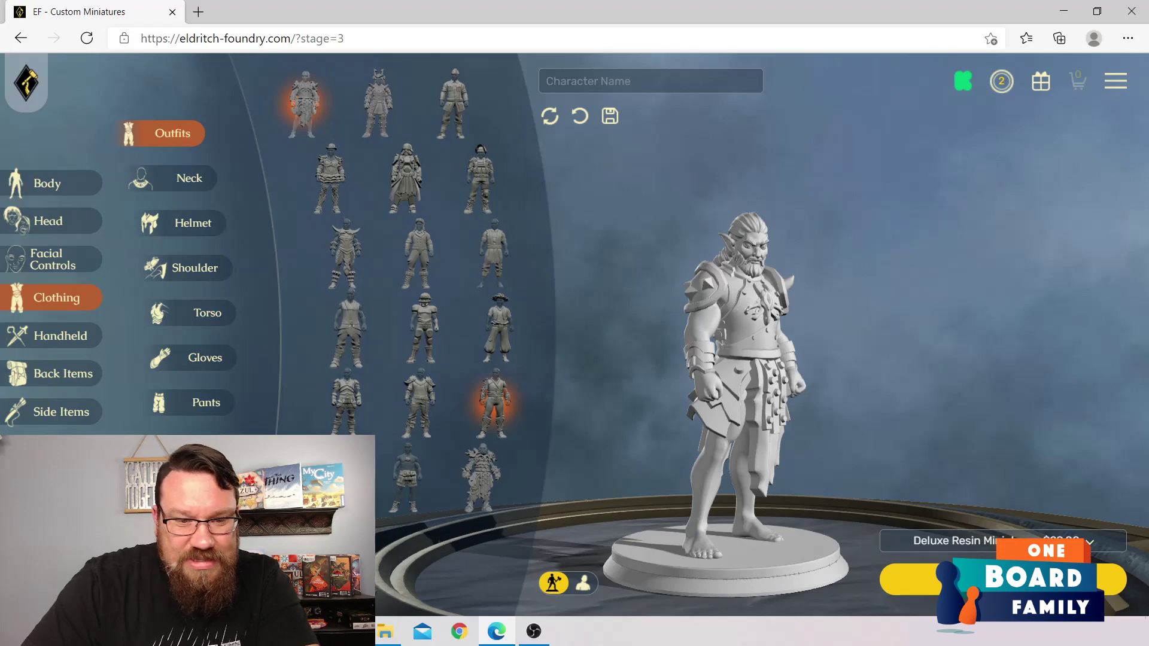
click(347, 400)
click(494, 403)
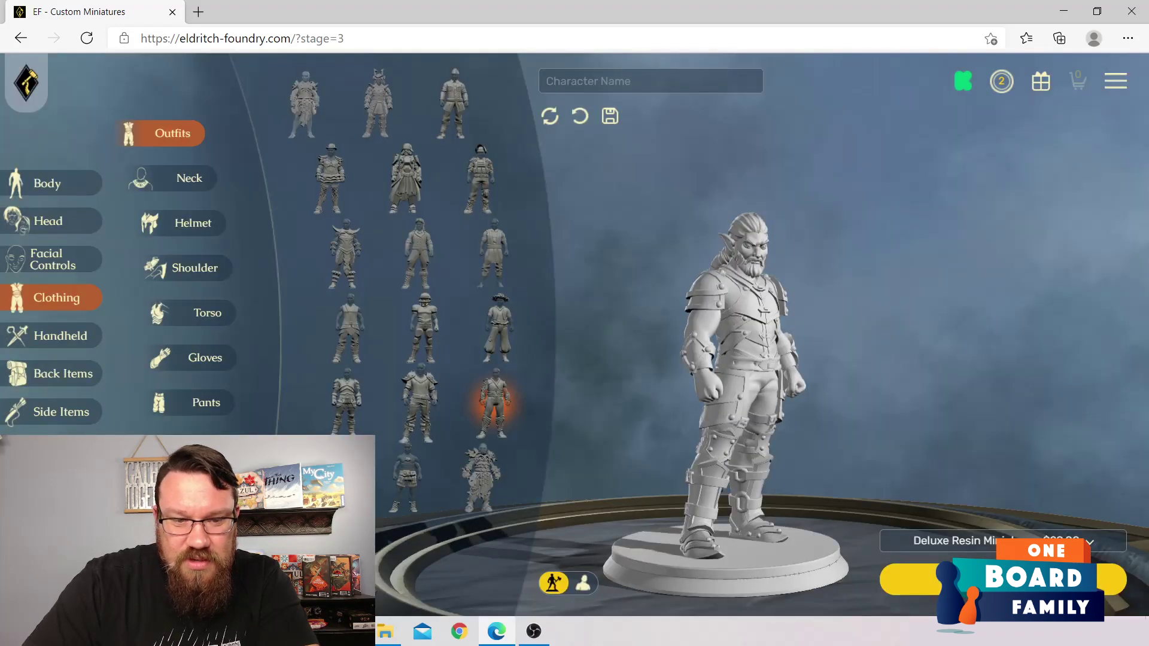
click(421, 402)
click(349, 328)
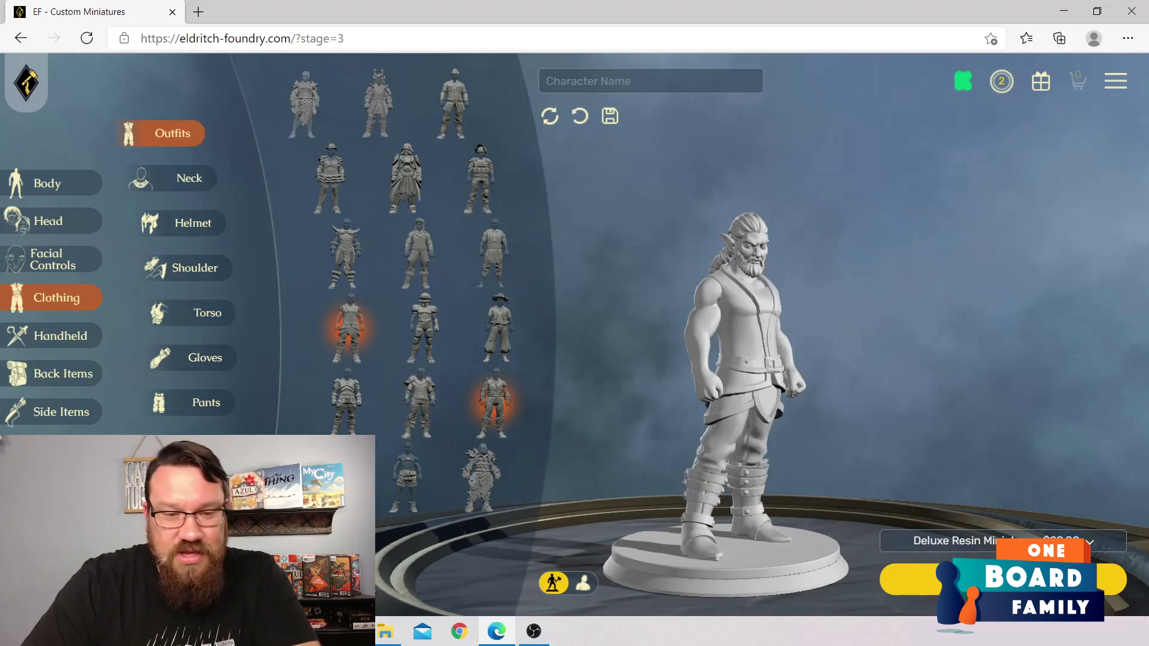
Step: Try the large beaded necklace and the shaggy layered collar on the neck, removing each one
click(163, 180)
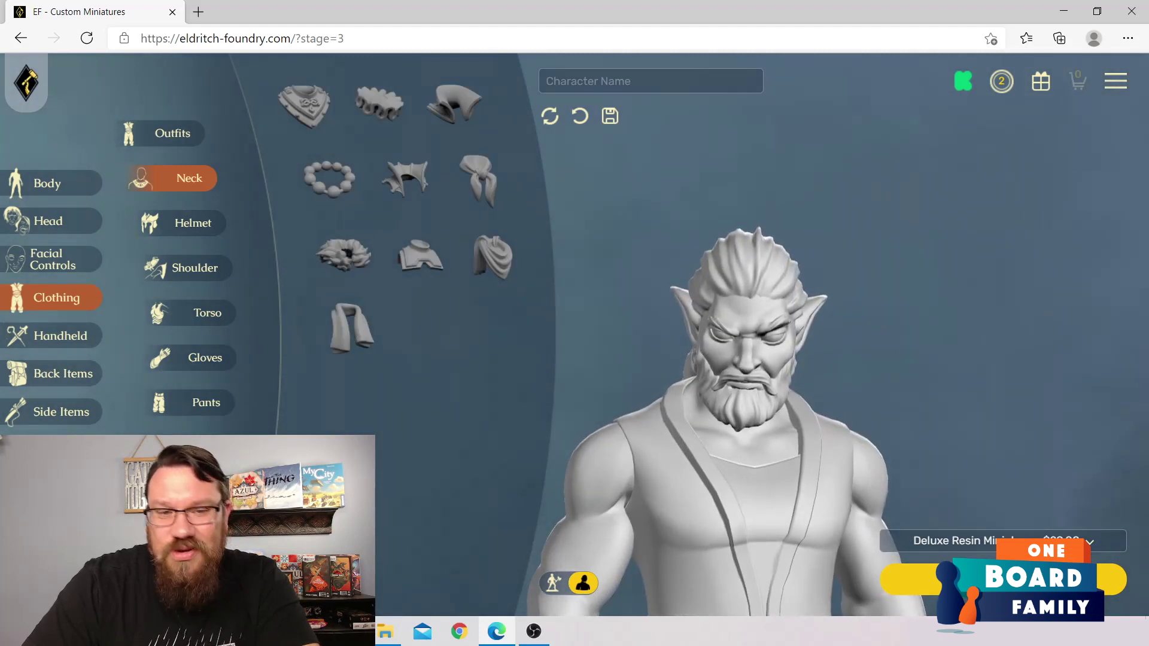
click(330, 180)
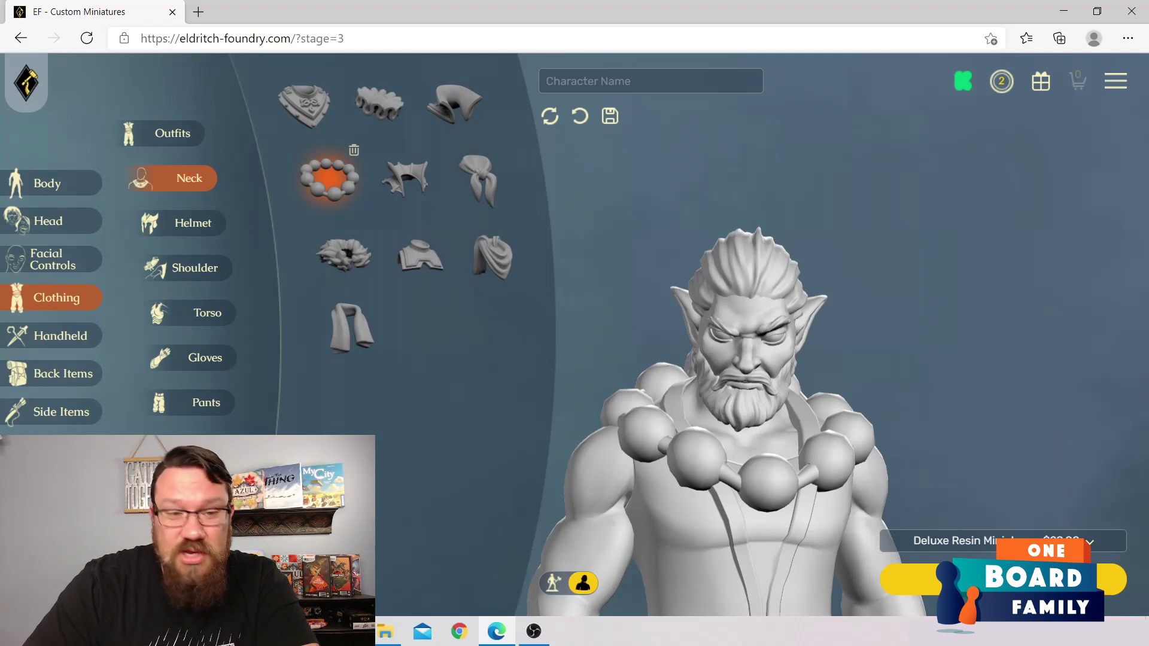
click(354, 151)
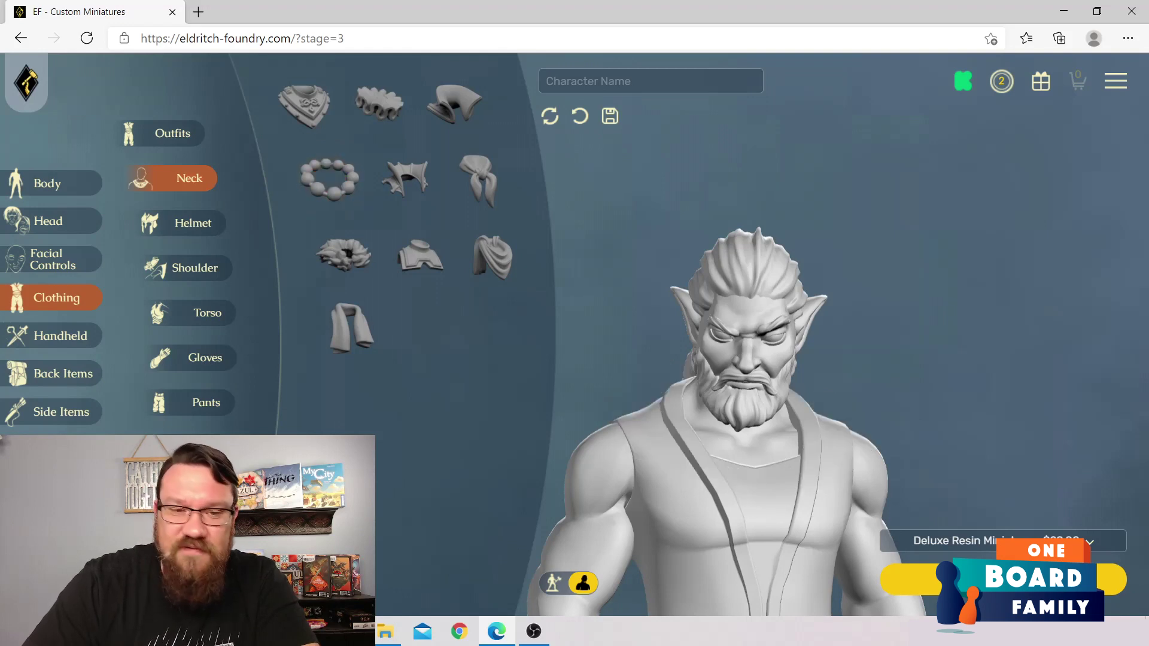
click(343, 255)
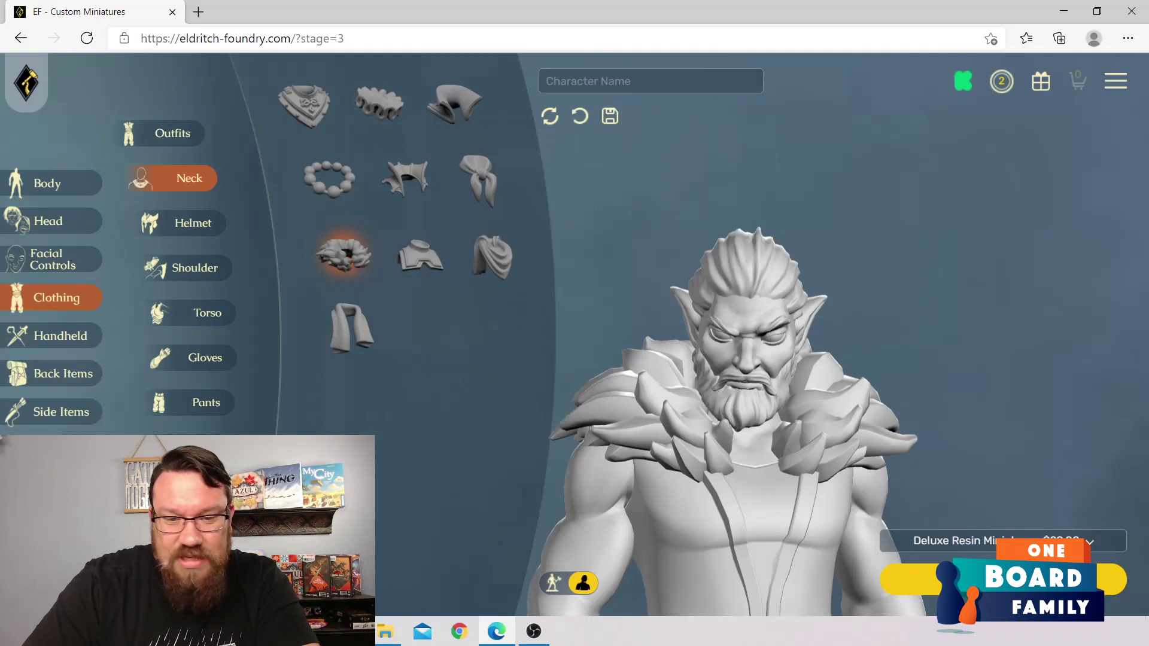
mouse_move(796, 359)
mouse_down()
mouse_move(640, 359)
mouse_move(796, 360)
mouse_up()
click(368, 225)
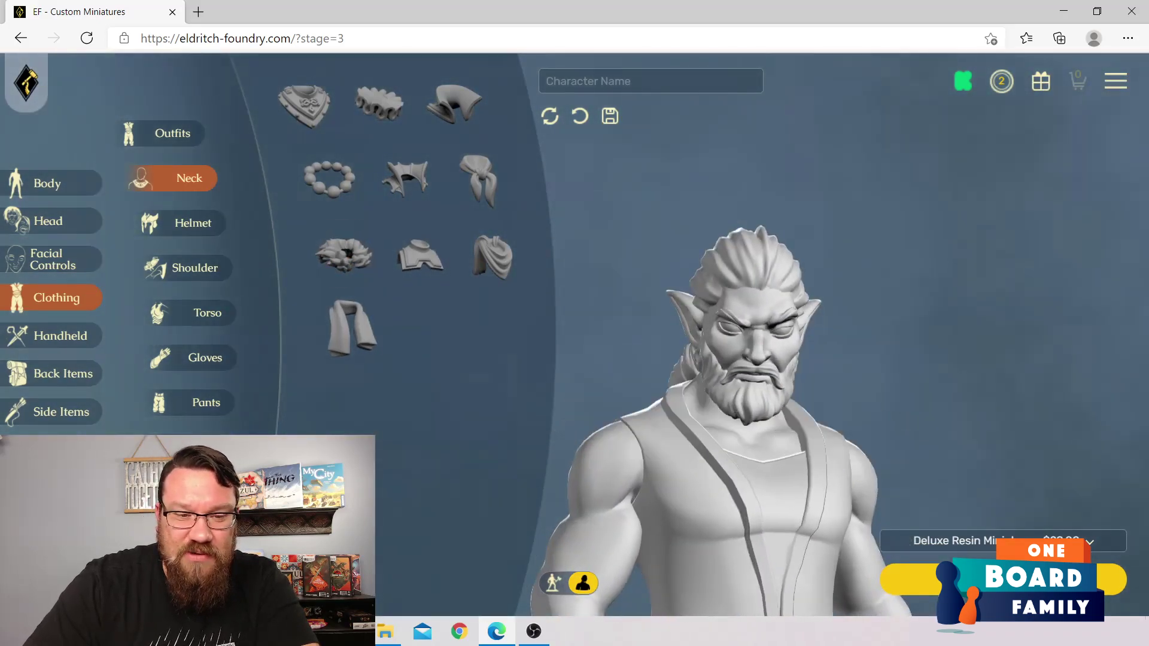
Step: Try the scarf draped over both shoulders, view it from the front and remove it
click(352, 329)
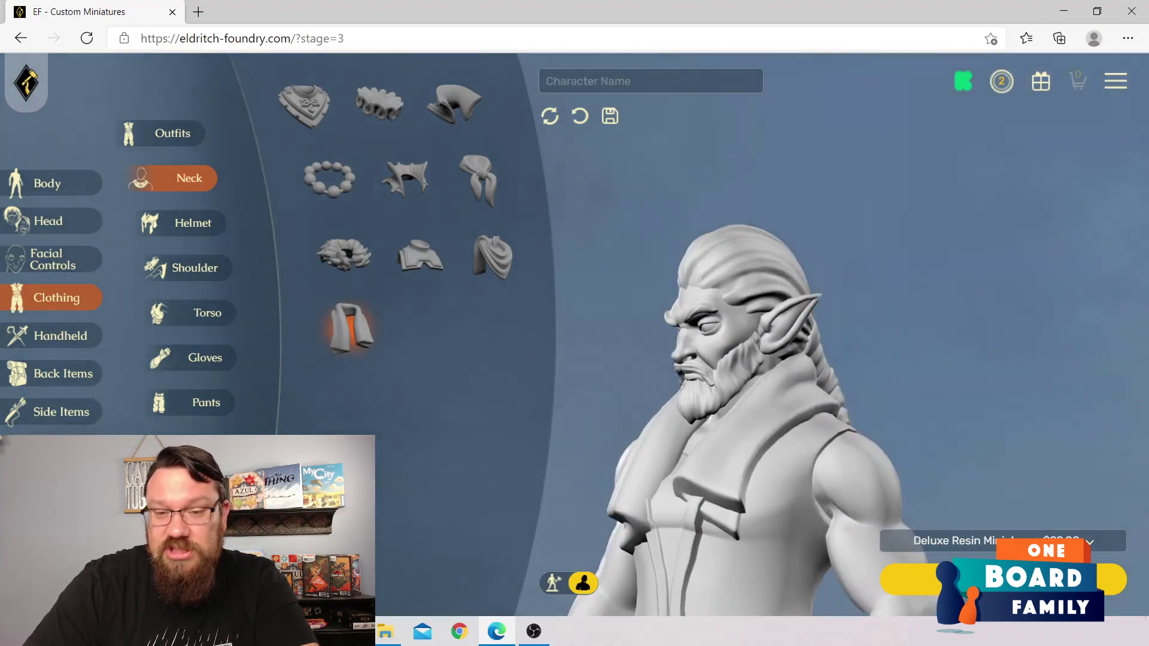
drag(676, 419, 843, 419)
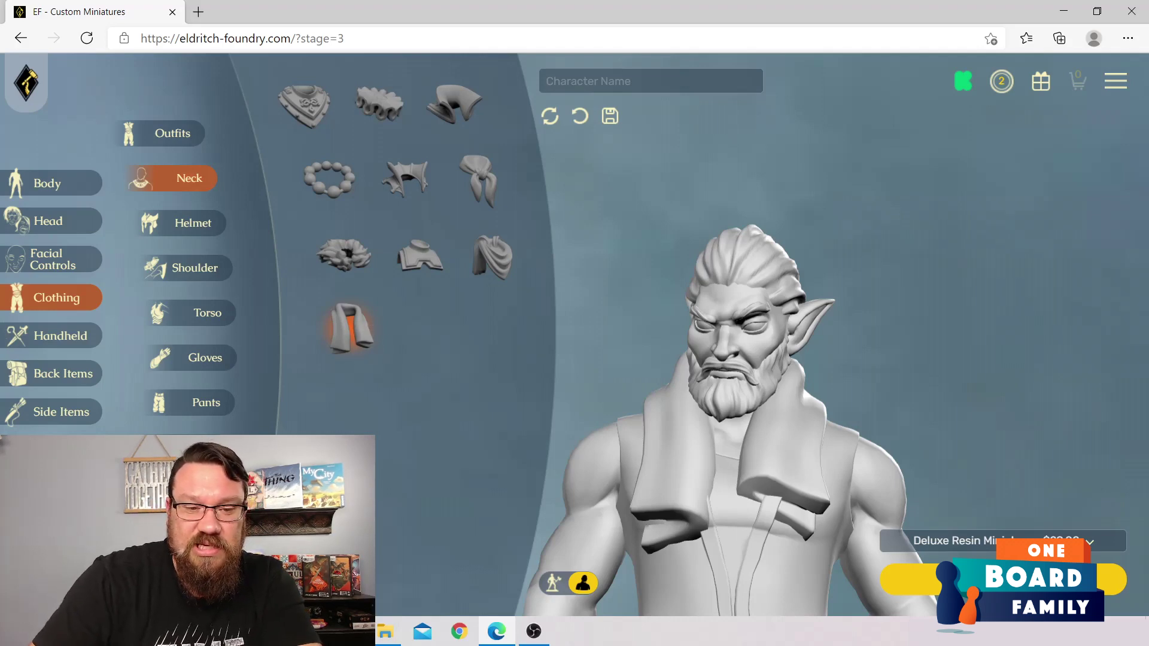
mouse_move(353, 326)
click(374, 300)
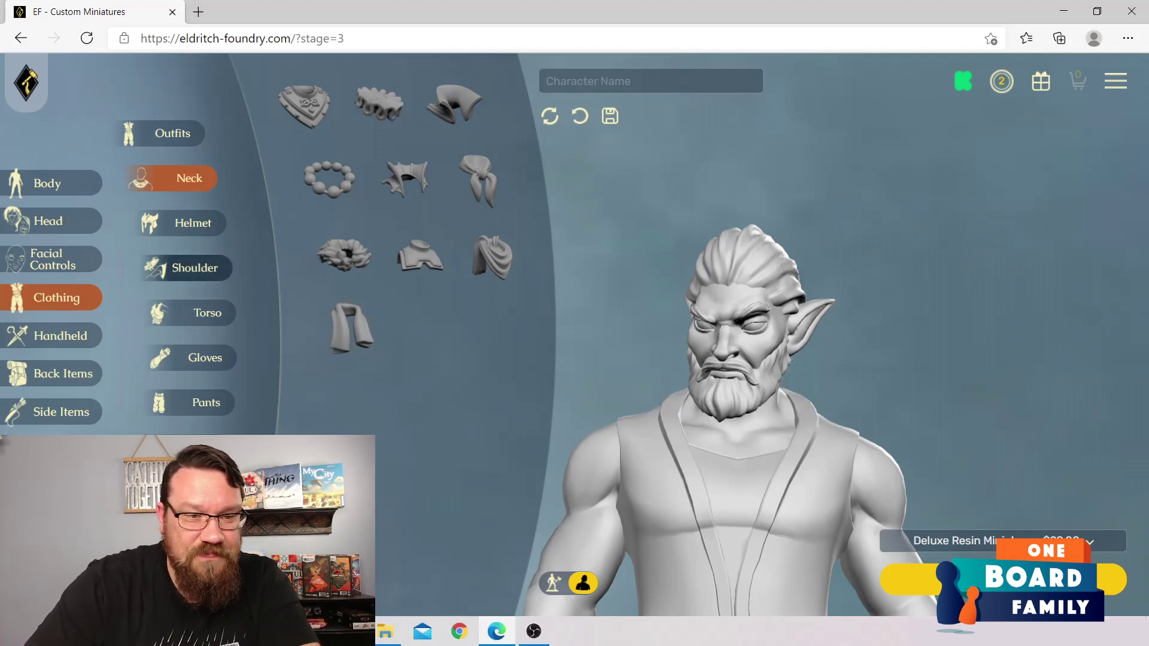
Step: Try the draped hood, the wolf head and the pointed wizard hat as headgear, removing each one
click(193, 223)
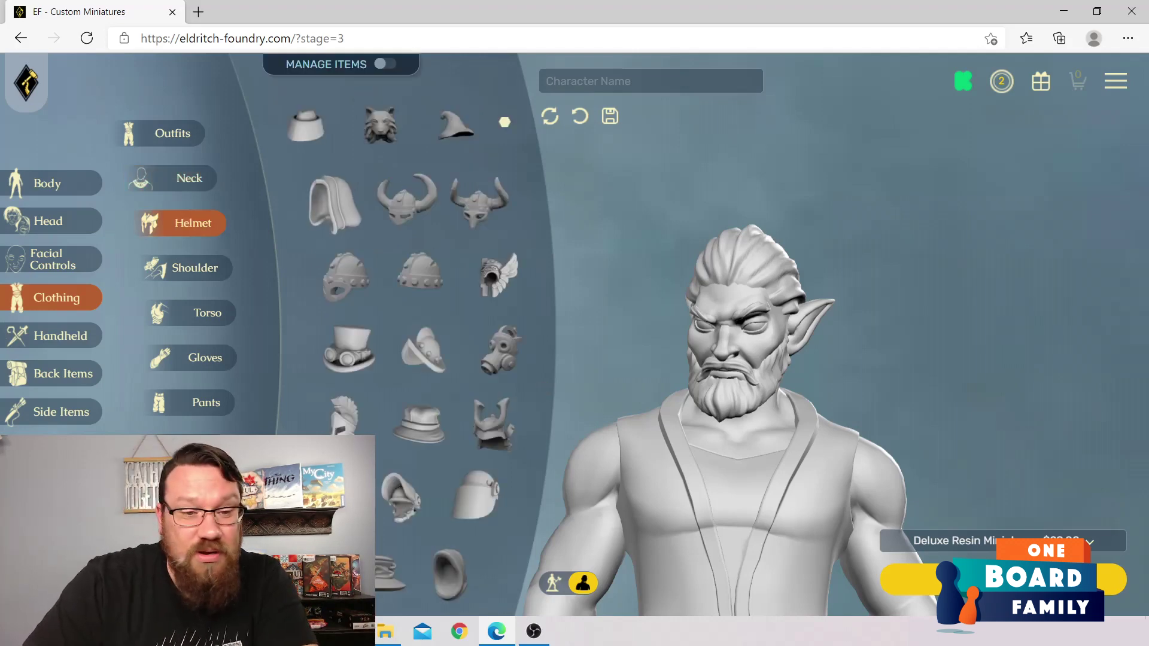
click(335, 205)
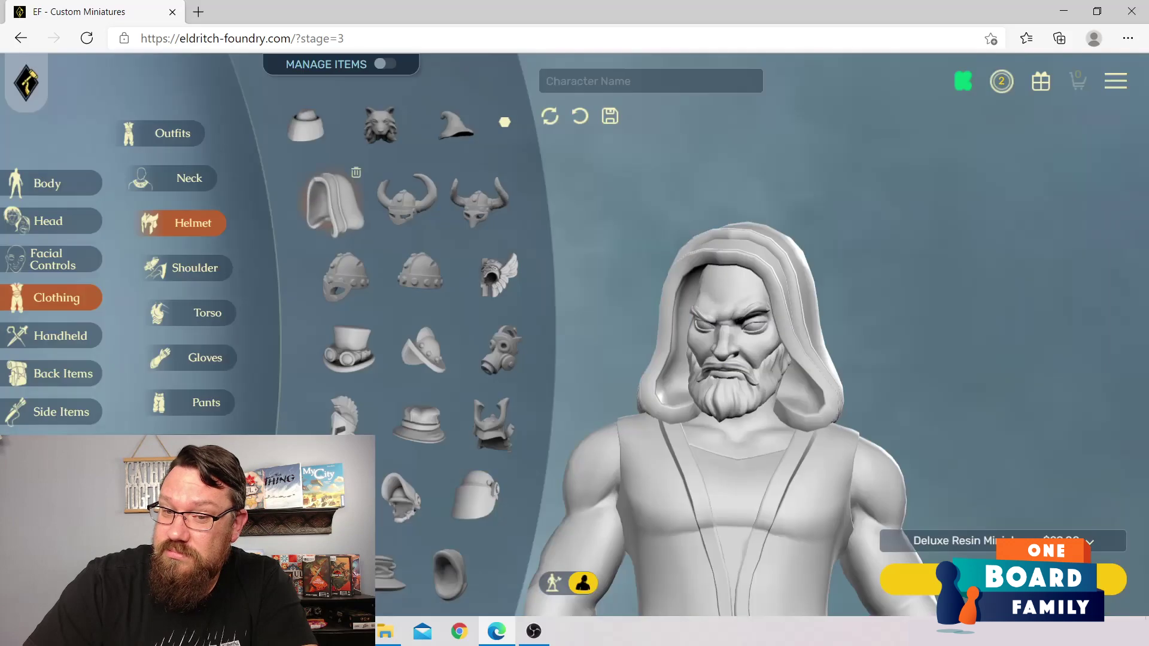
click(356, 172)
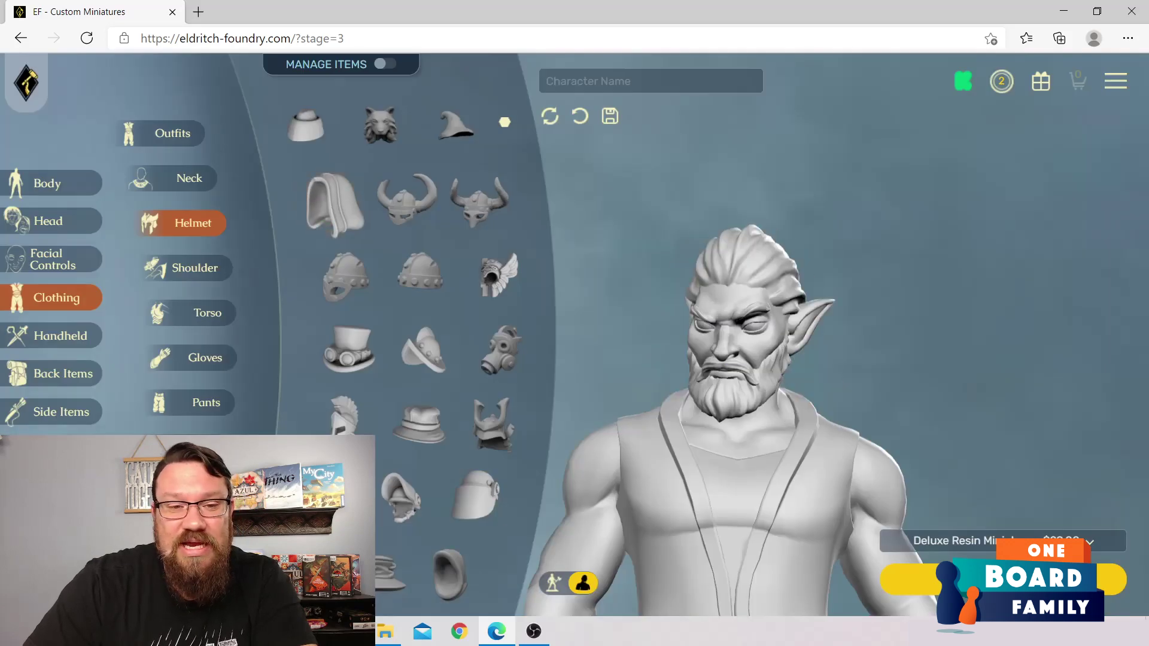
click(380, 126)
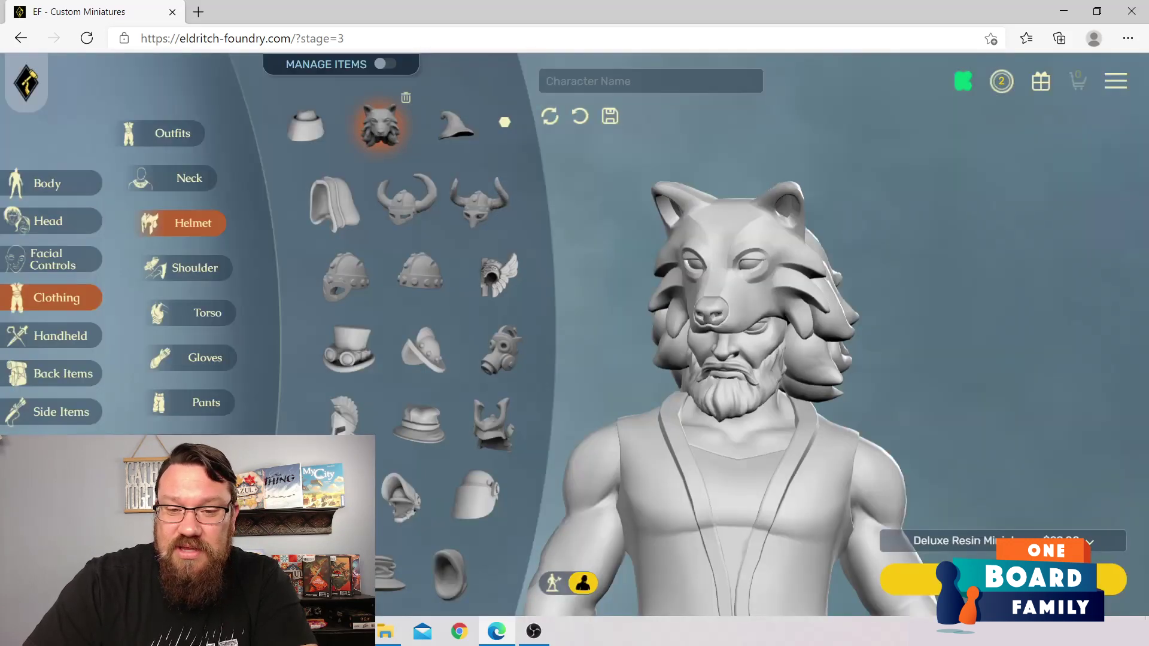
click(380, 126)
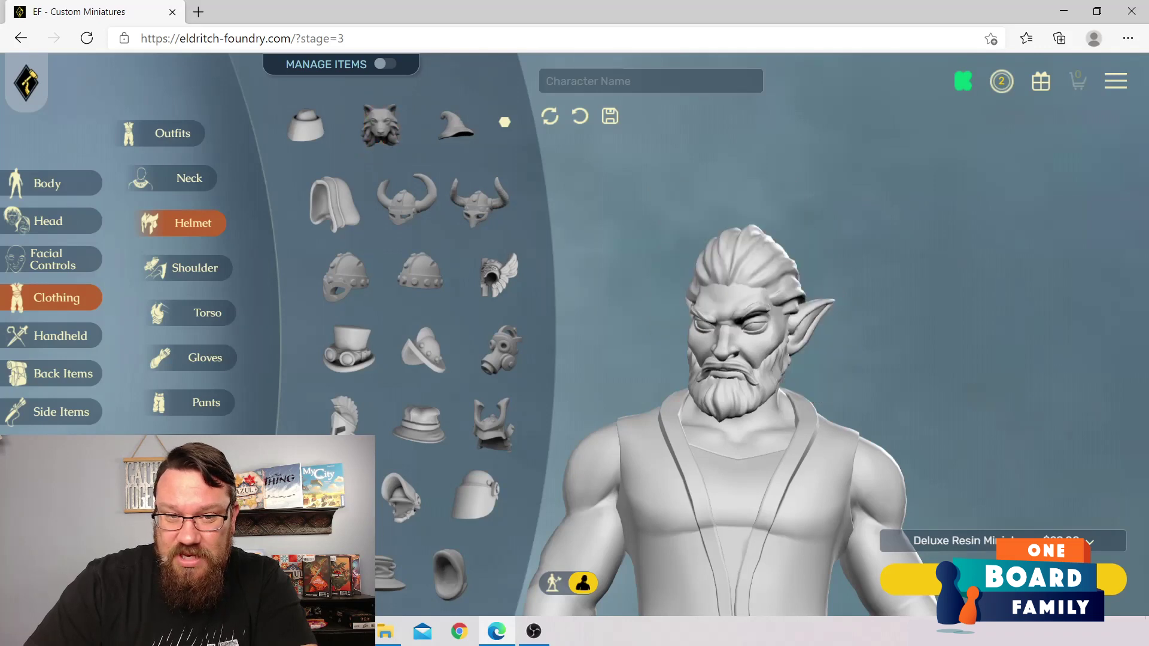
click(454, 126)
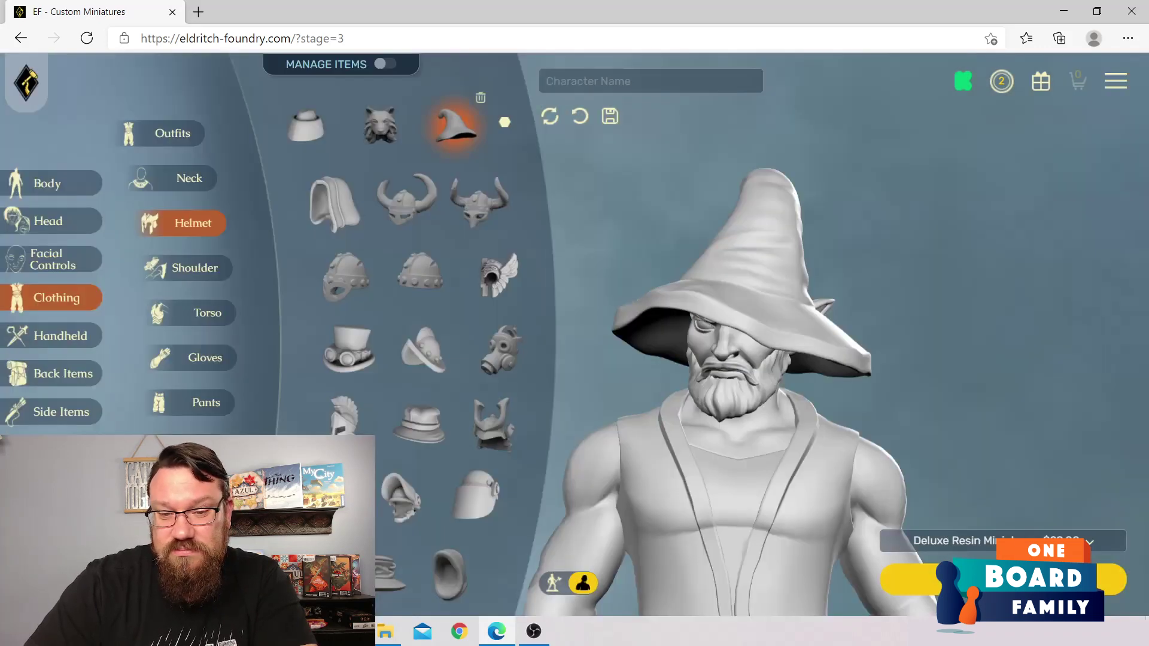
click(481, 98)
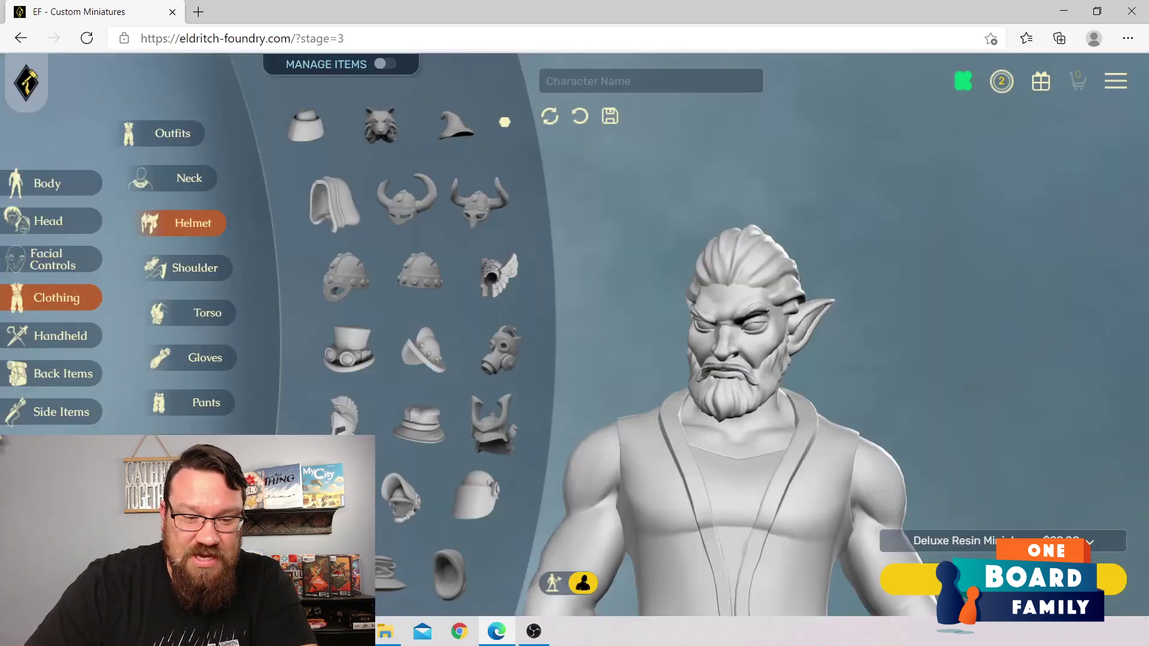
Step: Try the plague doctor mask on the elf's head and remove it
scroll(536, 222, down, 3)
scroll(407, 269, down, 1)
click(349, 320)
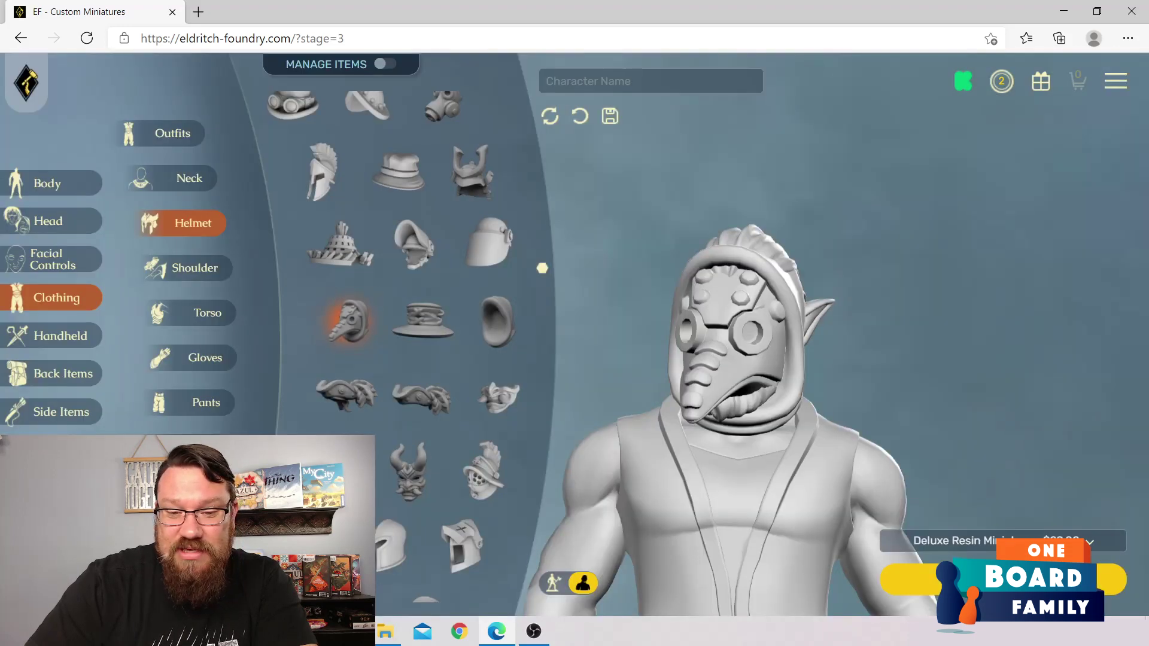
click(374, 293)
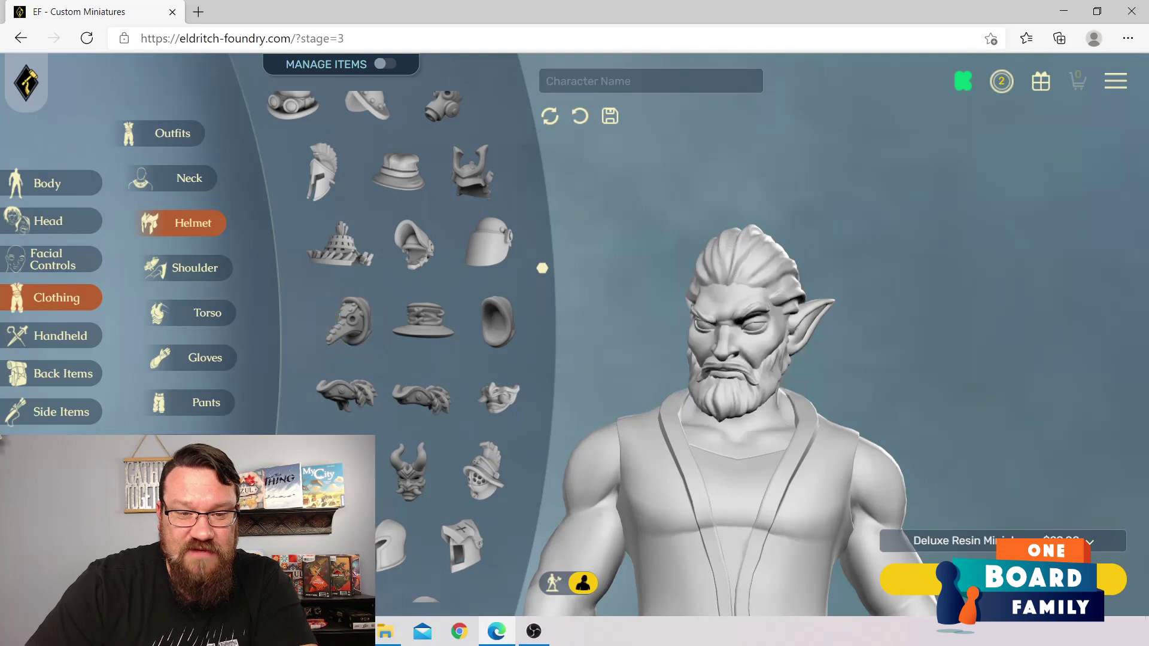
Step: Try the carved pumpkin head on the elf, remove it and browse the remaining headgear
scroll(407, 311, down, 2)
scroll(541, 383, down, 2)
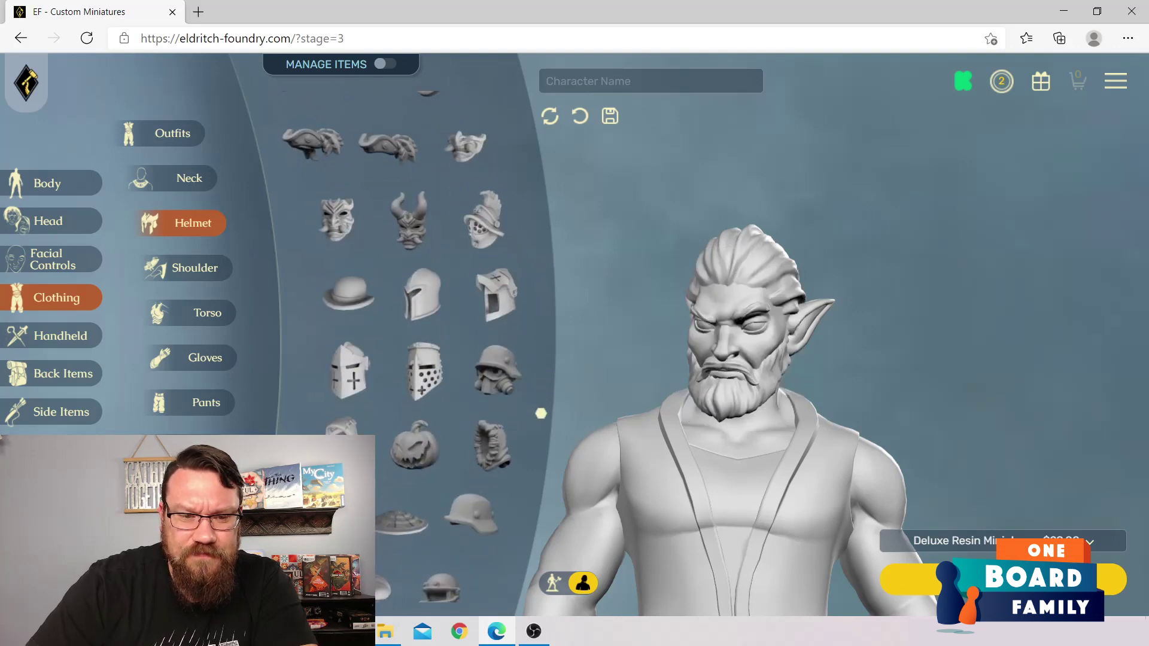
scroll(527, 490, down, 1)
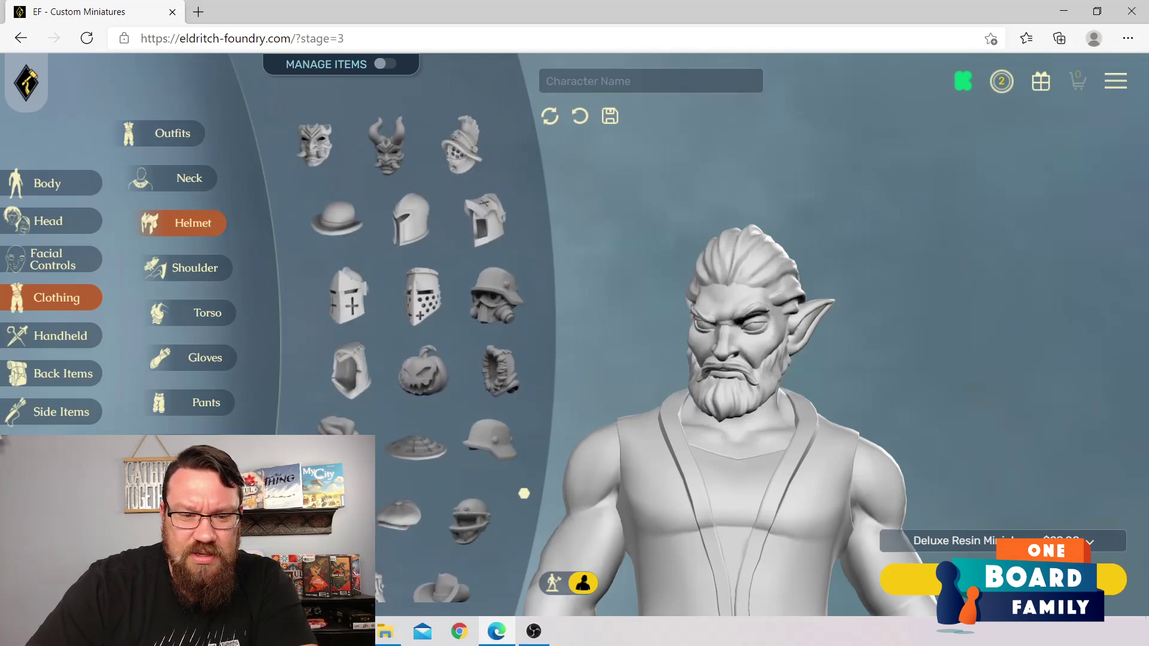
click(423, 371)
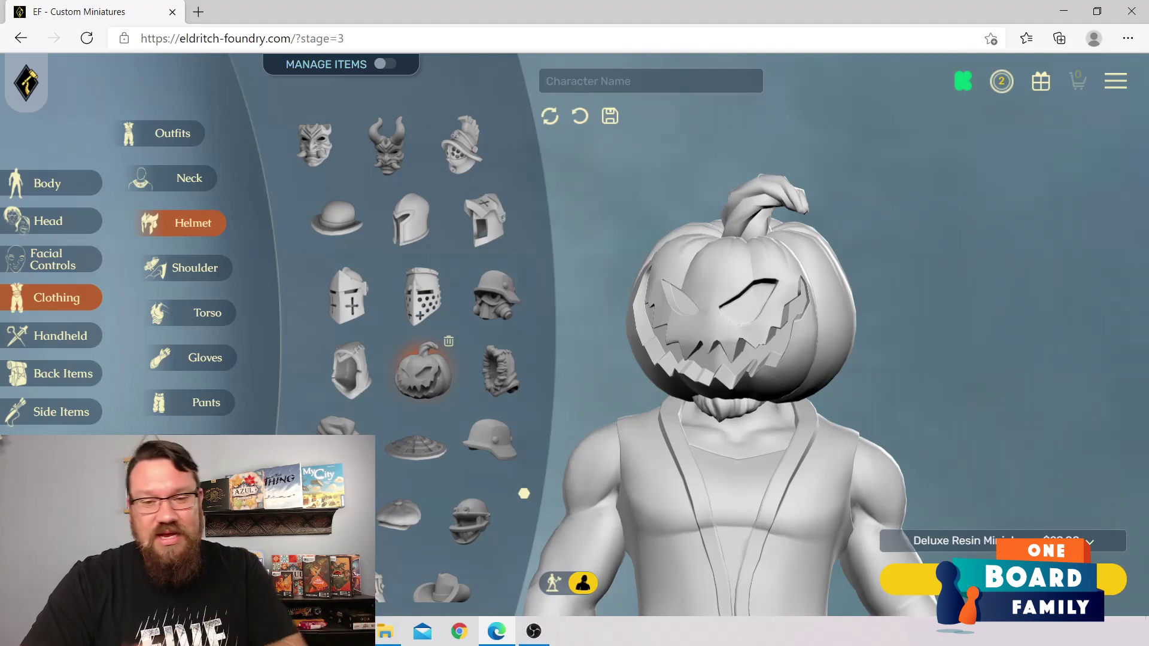
click(449, 341)
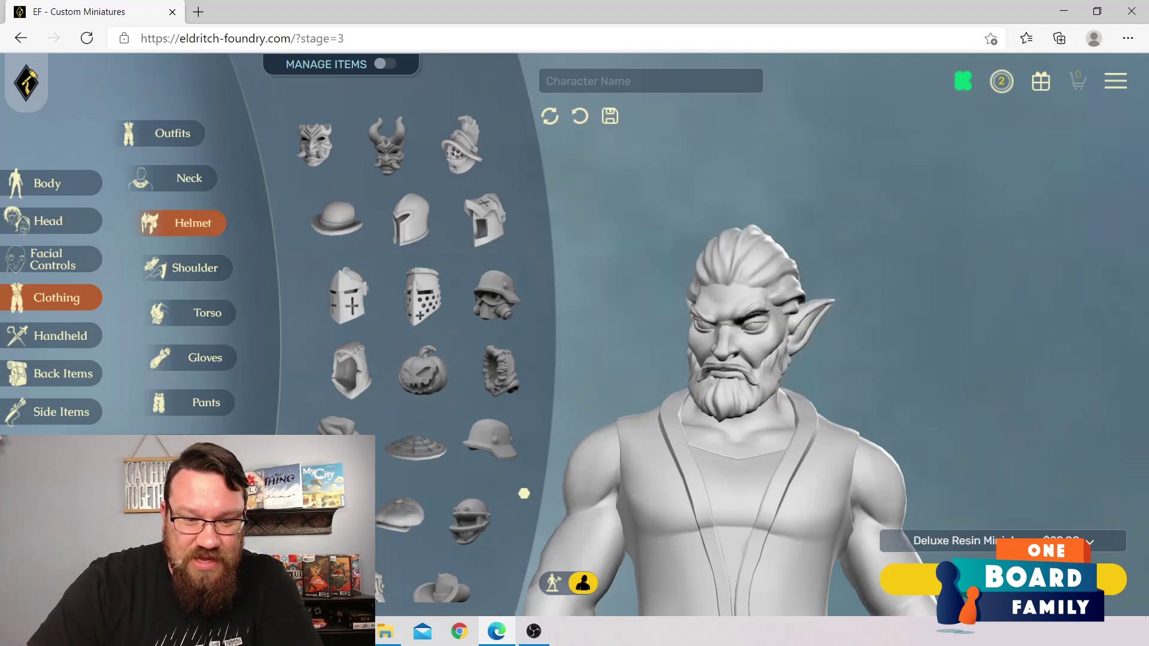
scroll(518, 508, down, 3)
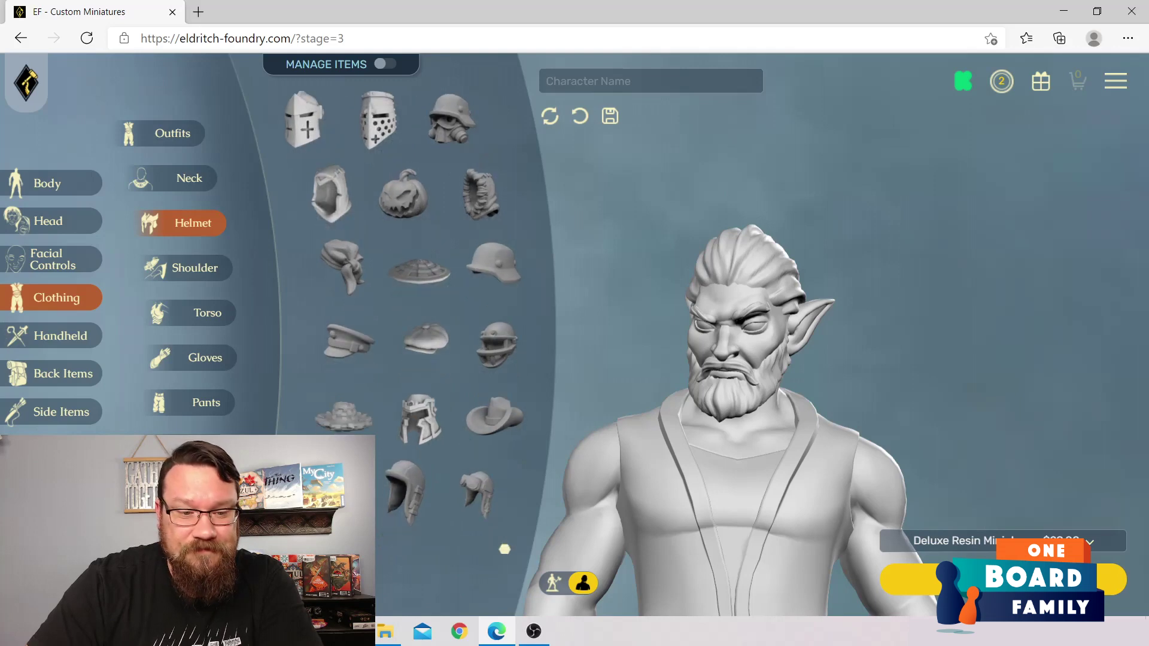
Step: Try the woven wide-brimmed hat and the peaked officer's cap on the elf, removing the headgear at the end
click(344, 413)
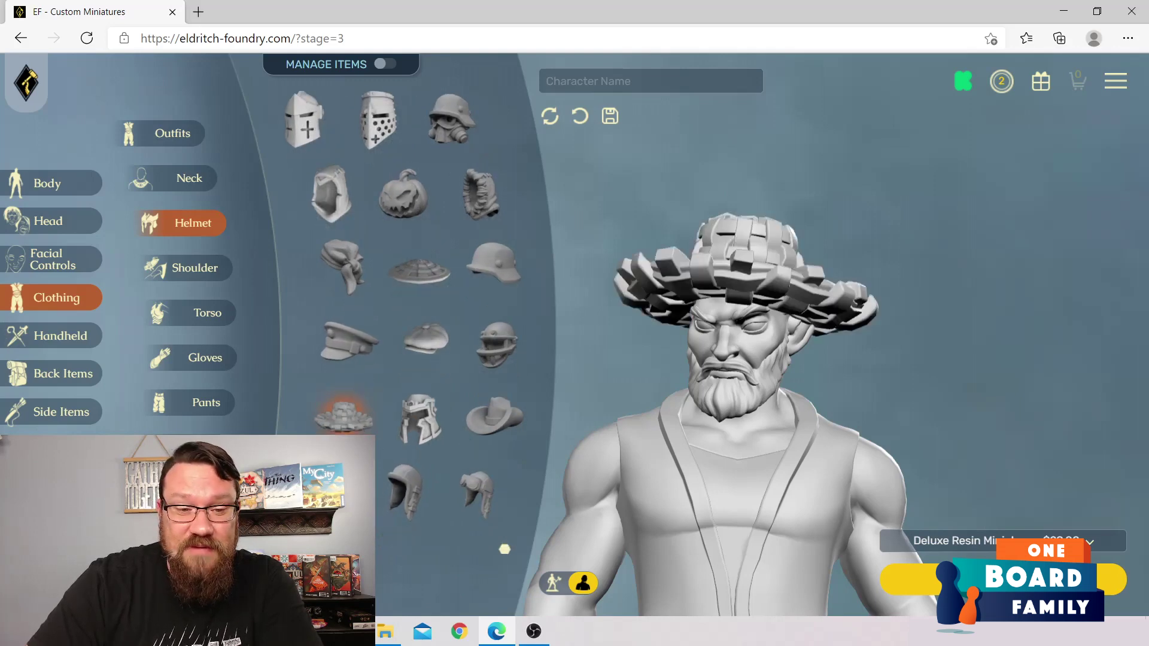
click(349, 343)
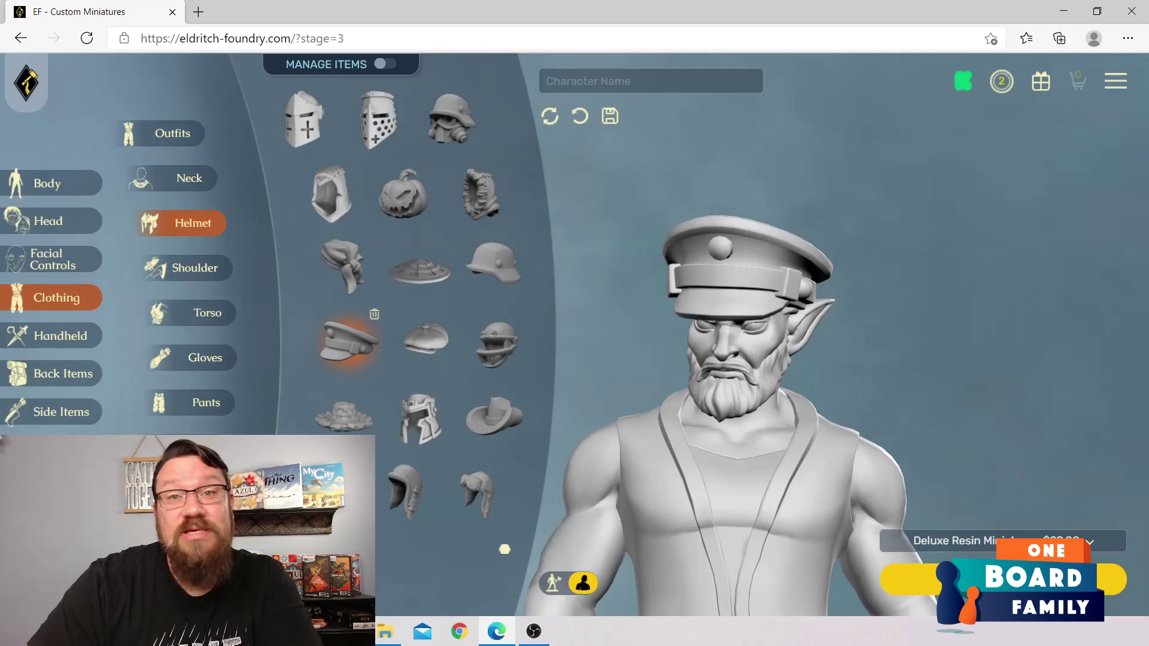
click(374, 315)
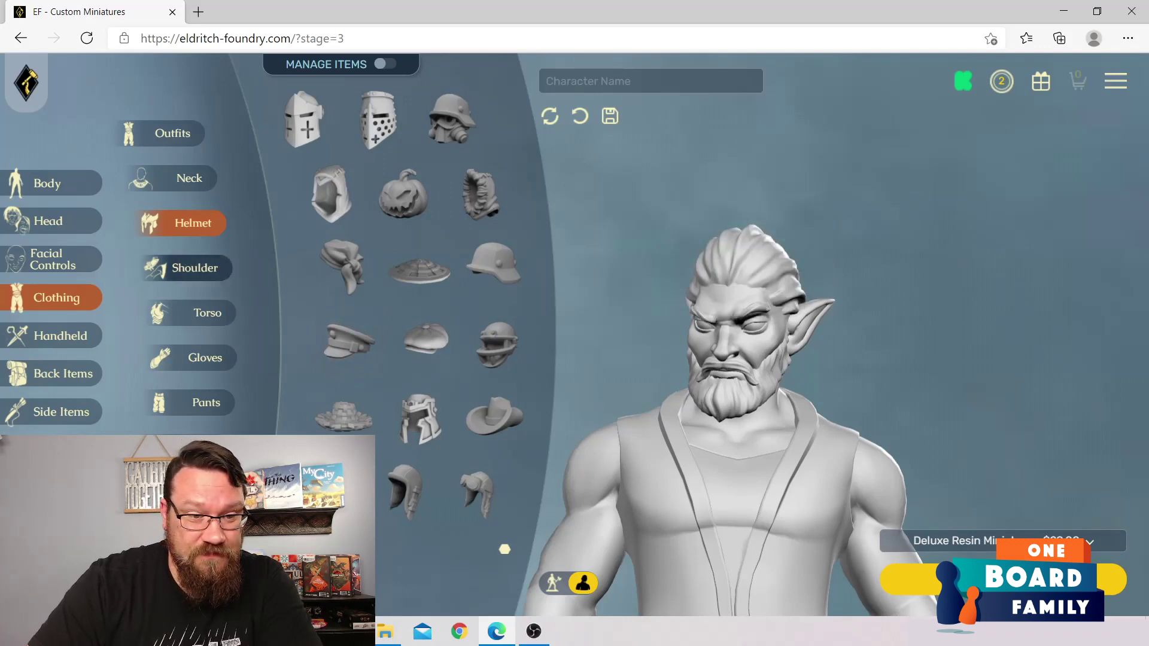
Step: Try the linked wolf-head pauldrons and the flared pointed plates on both of the elf's shoulders, viewing them up close
click(189, 268)
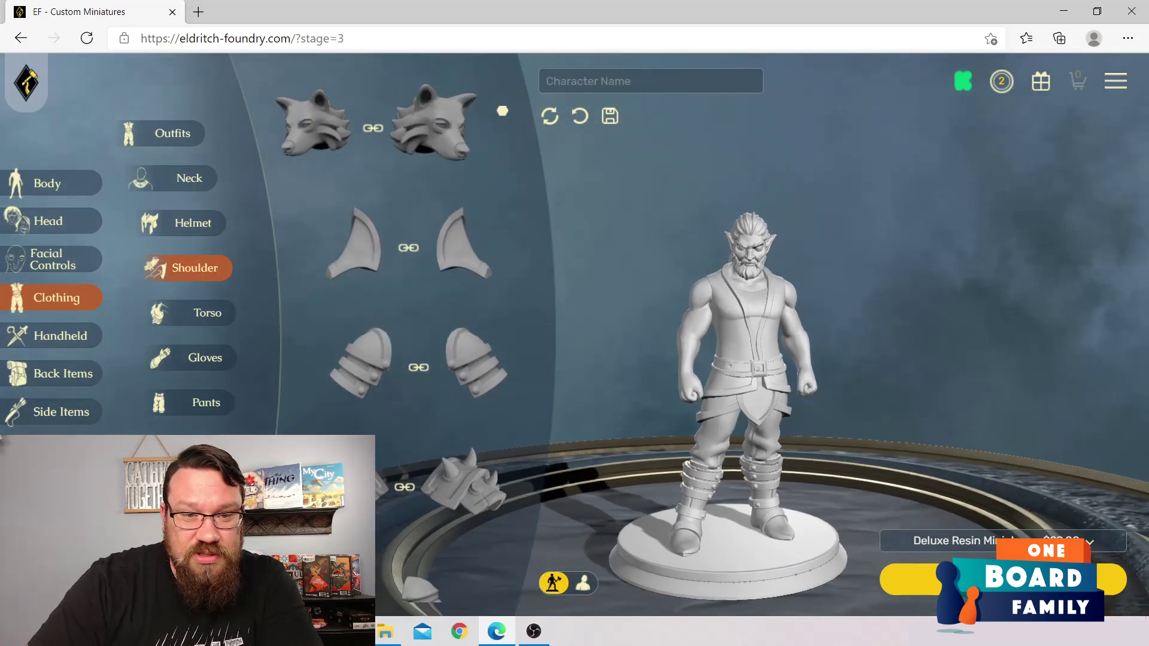
click(373, 128)
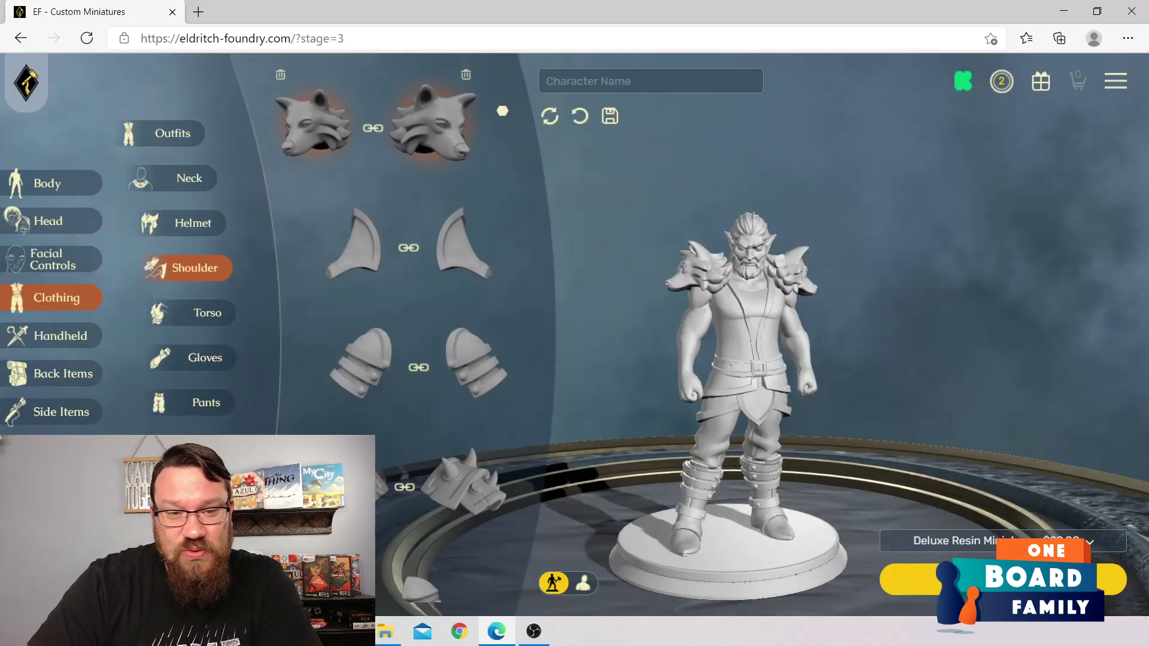
scroll(507, 120, down, 5)
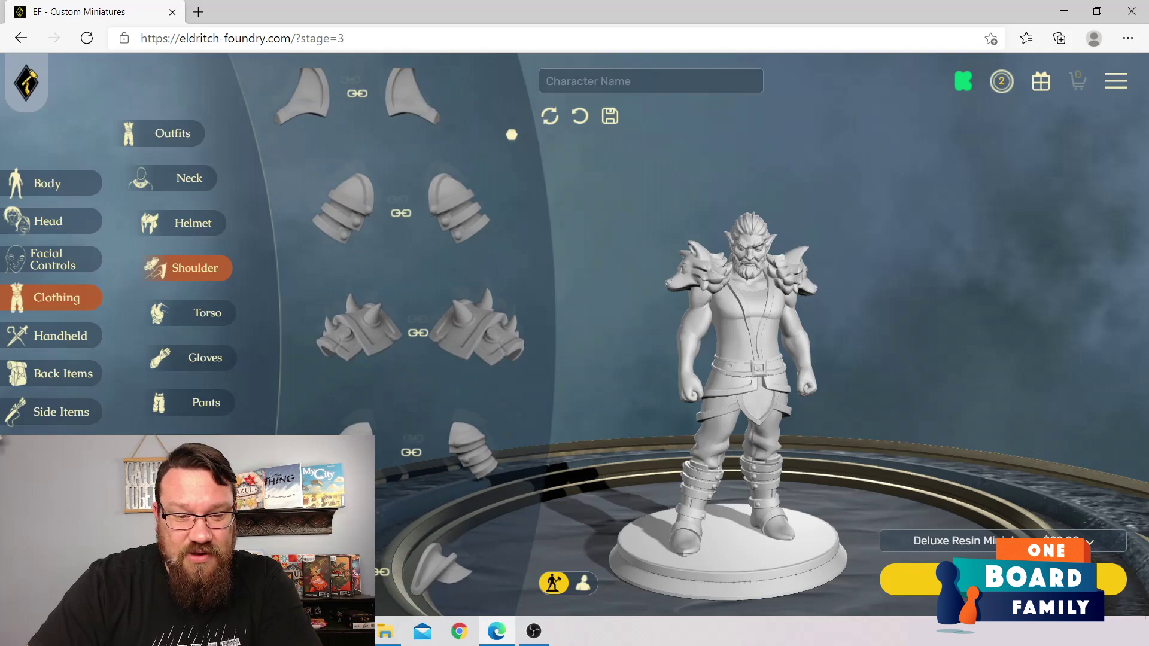
scroll(520, 161, down, 2)
click(419, 369)
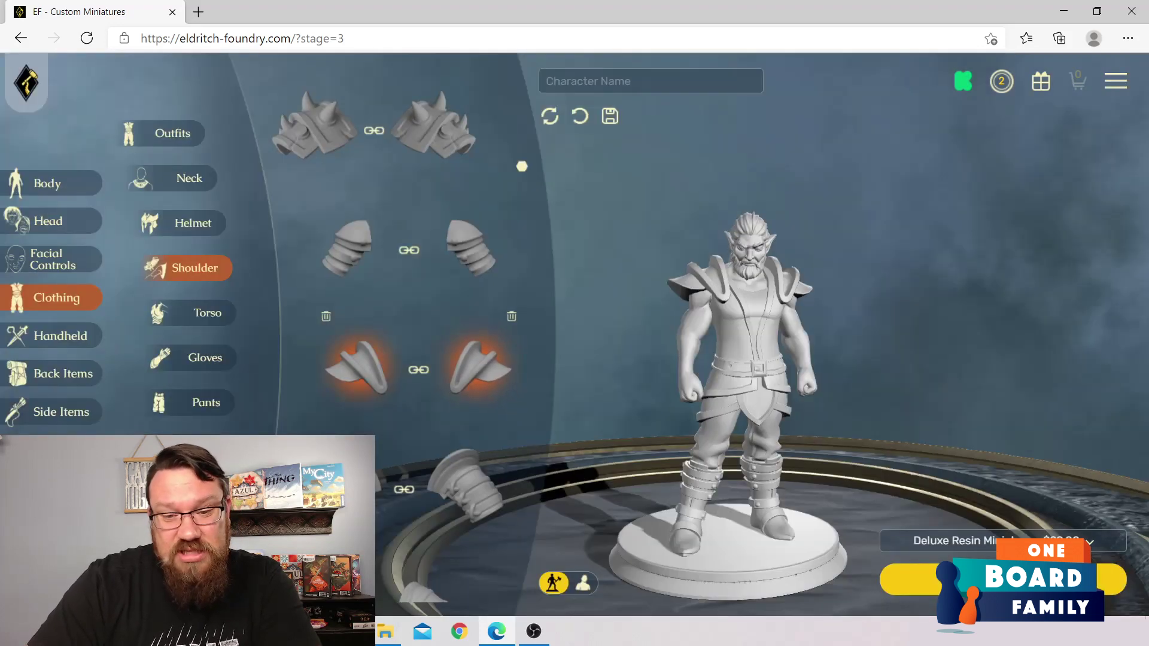
scroll(748, 371, down, 3)
scroll(748, 371, up, 6)
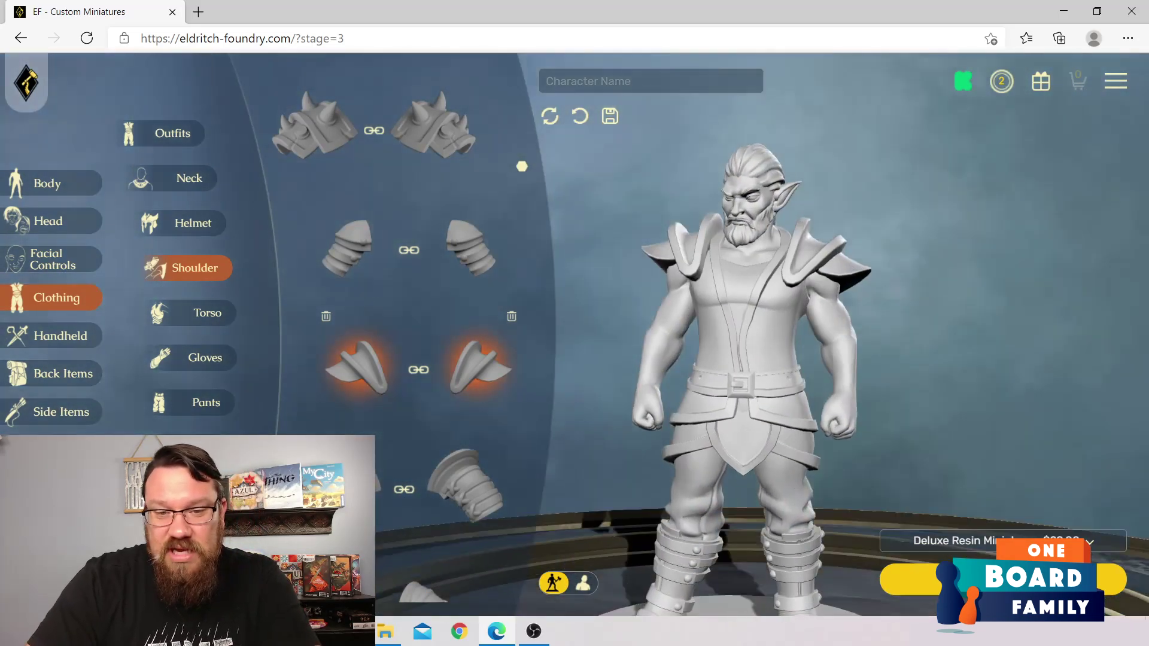
Step: Try the strapped feather-like shoulder pieces and the layered wavy-edged shoulder pads on both of the elf's shoulders
scroll(413, 299, down, 5)
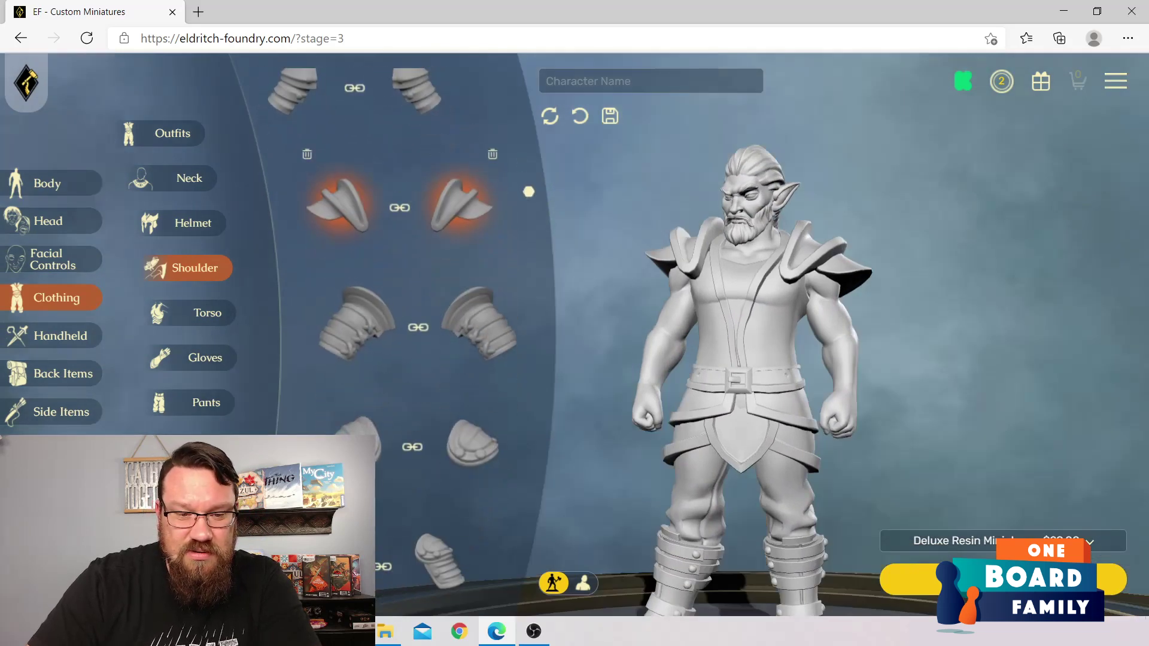
scroll(419, 299, down, 3)
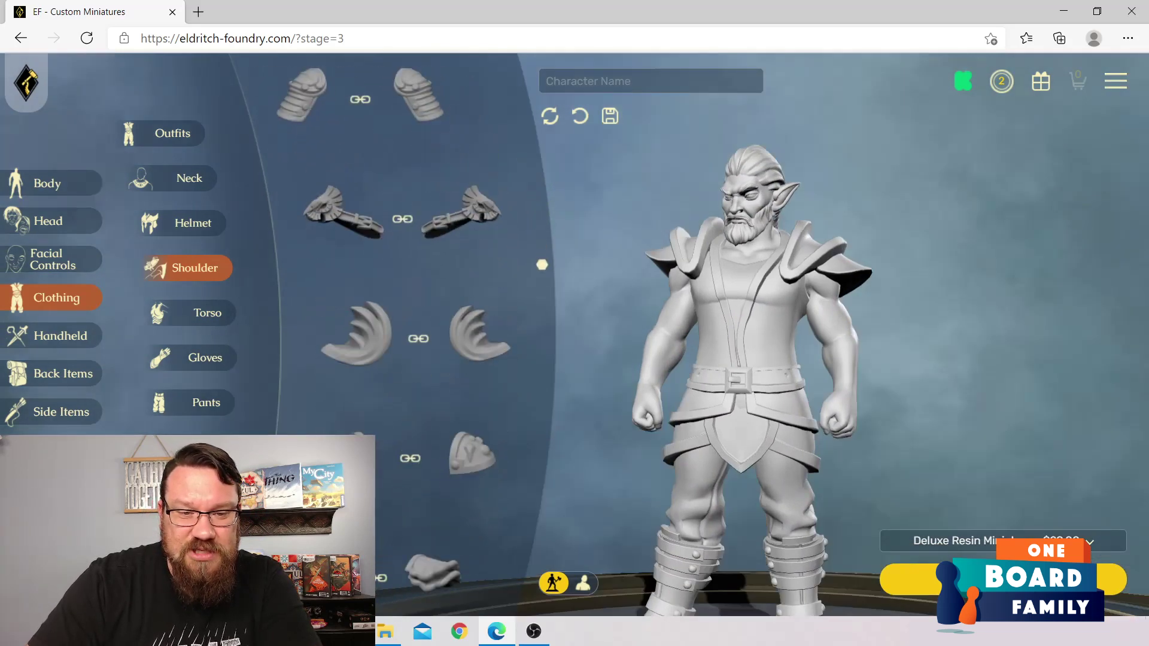
click(478, 334)
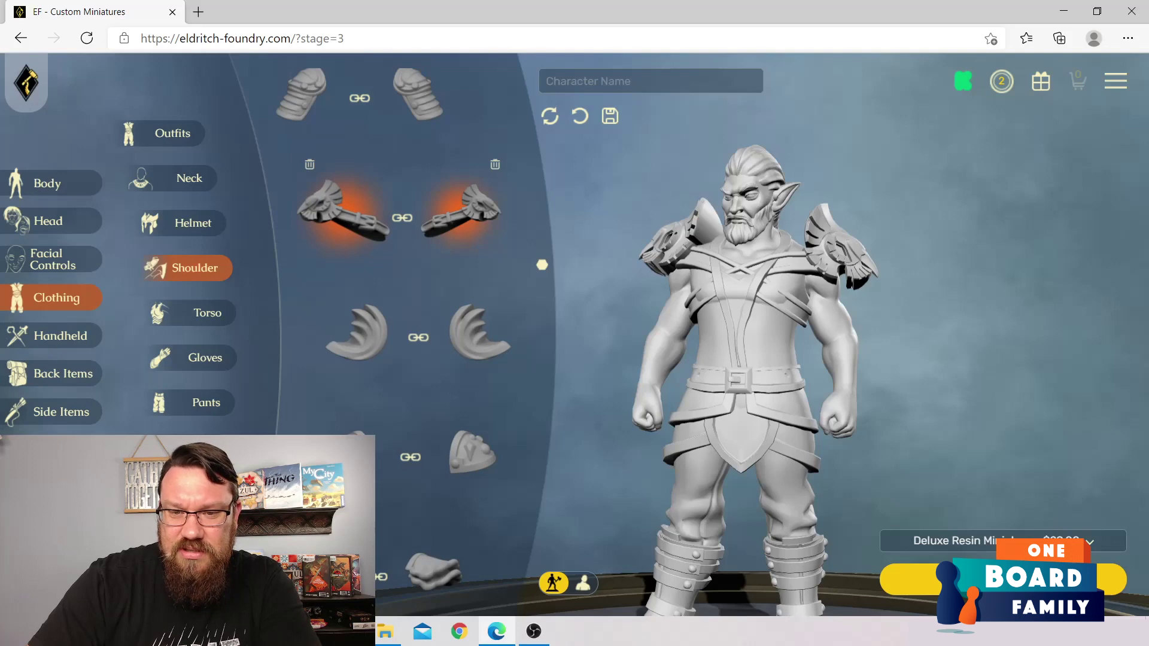
scroll(413, 299, down, 5)
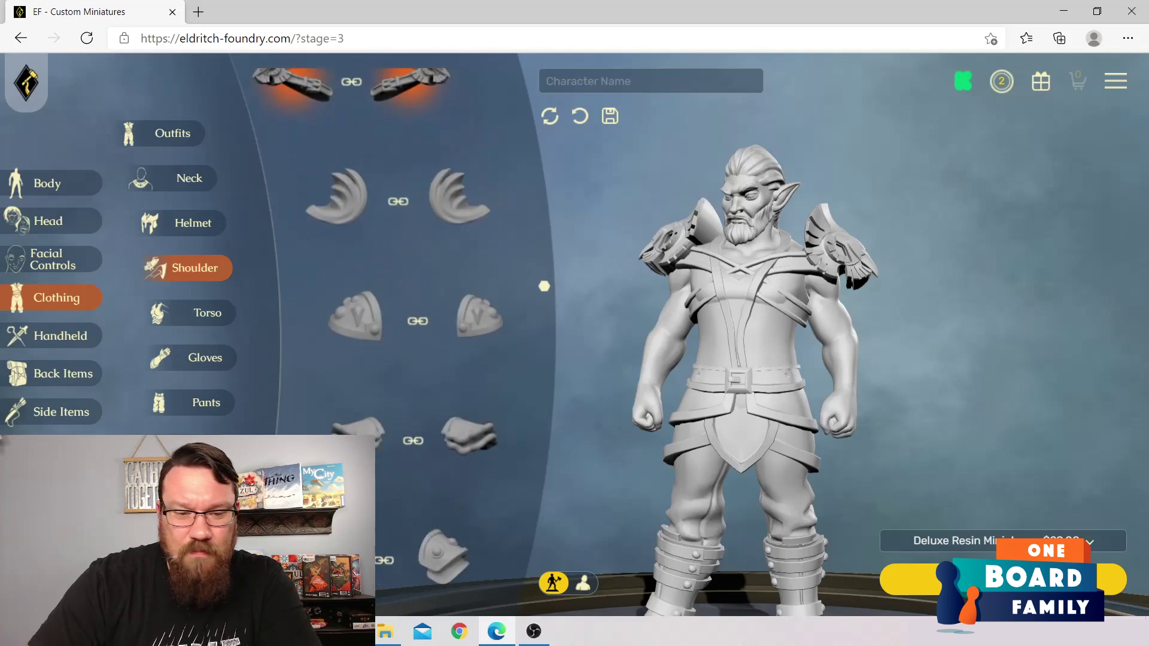
click(417, 308)
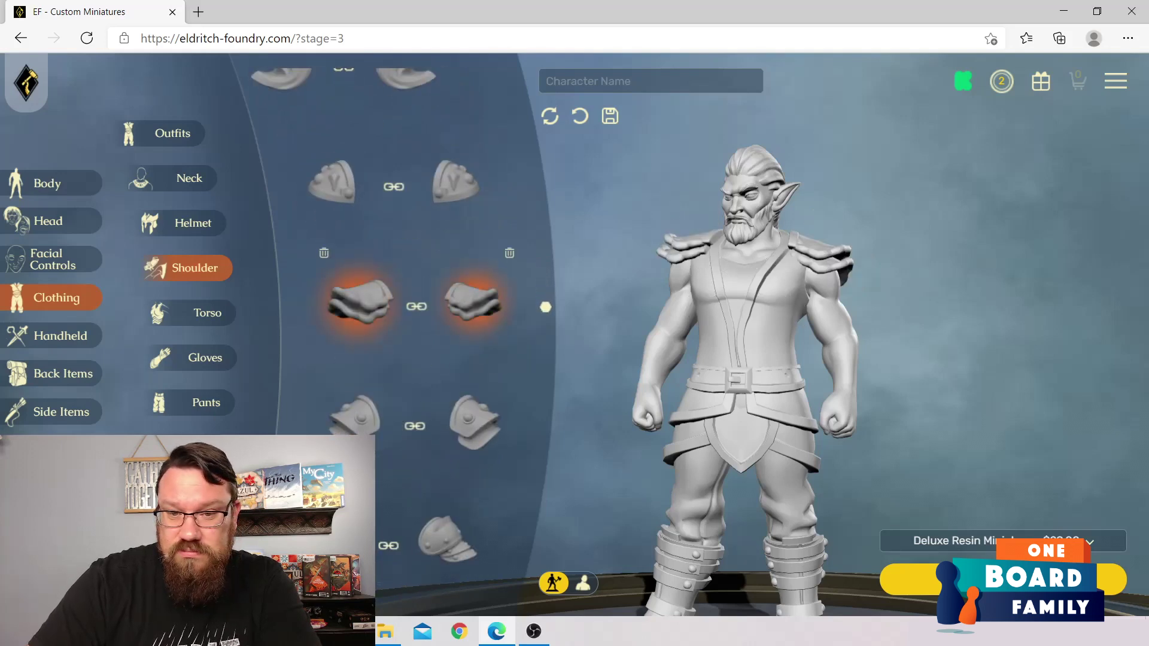
Step: Try the angular studded shoulder plates and the rounded spiked pauldrons as matching pairs, turning the elf to view the shoulders
click(415, 426)
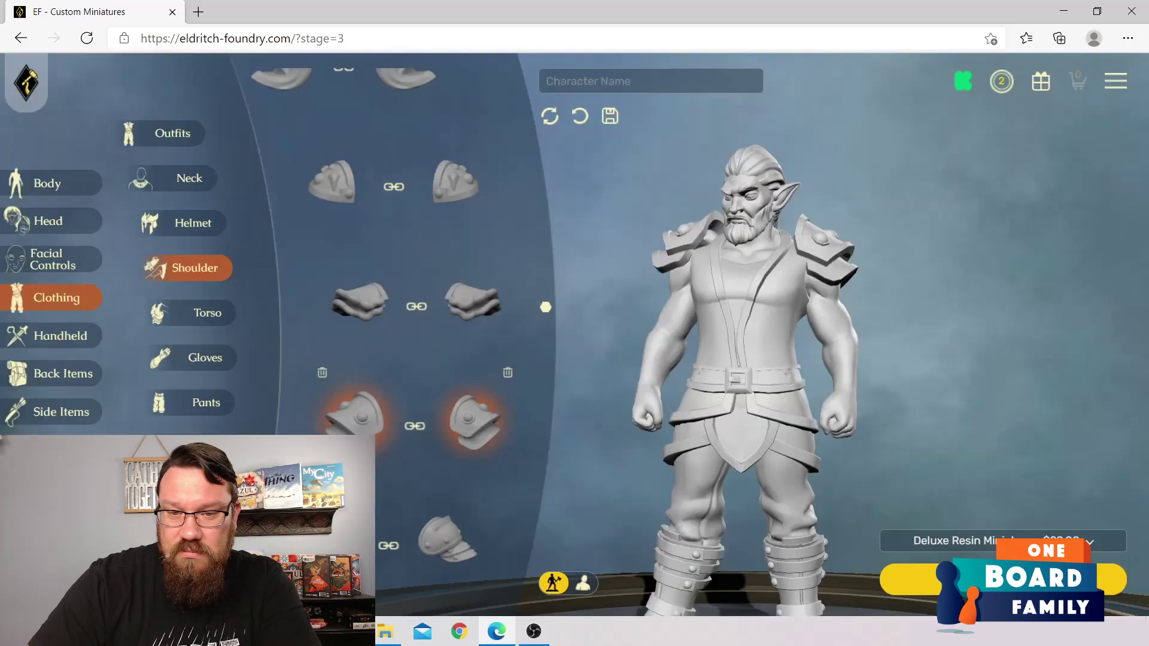
drag(742, 323, 766, 383)
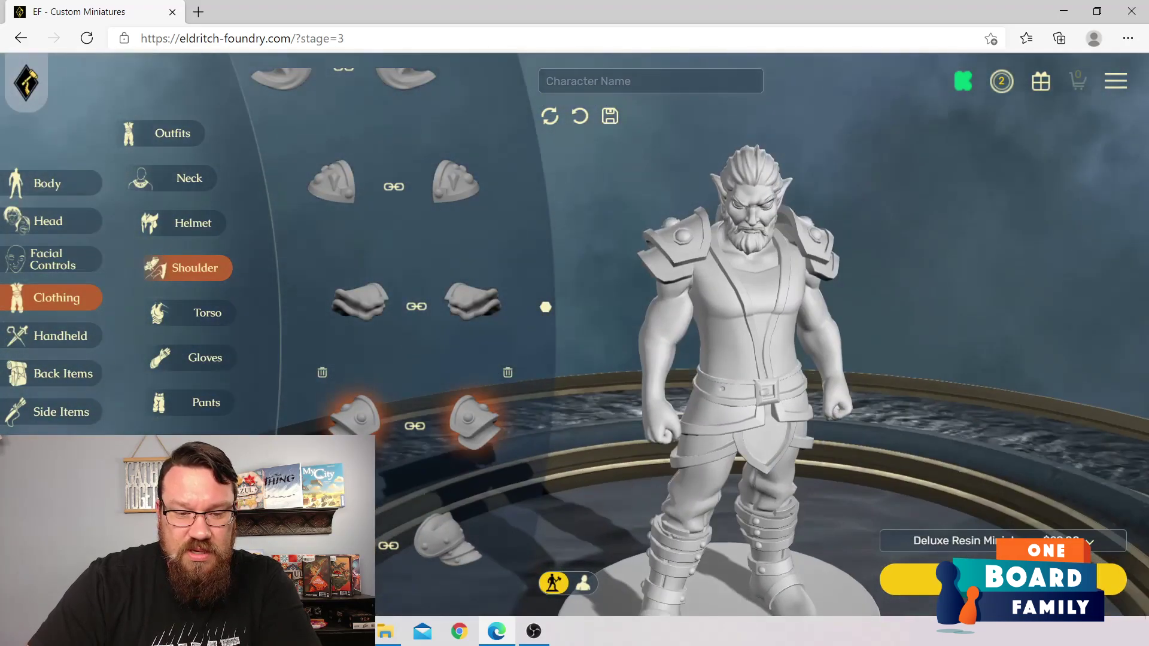
click(389, 545)
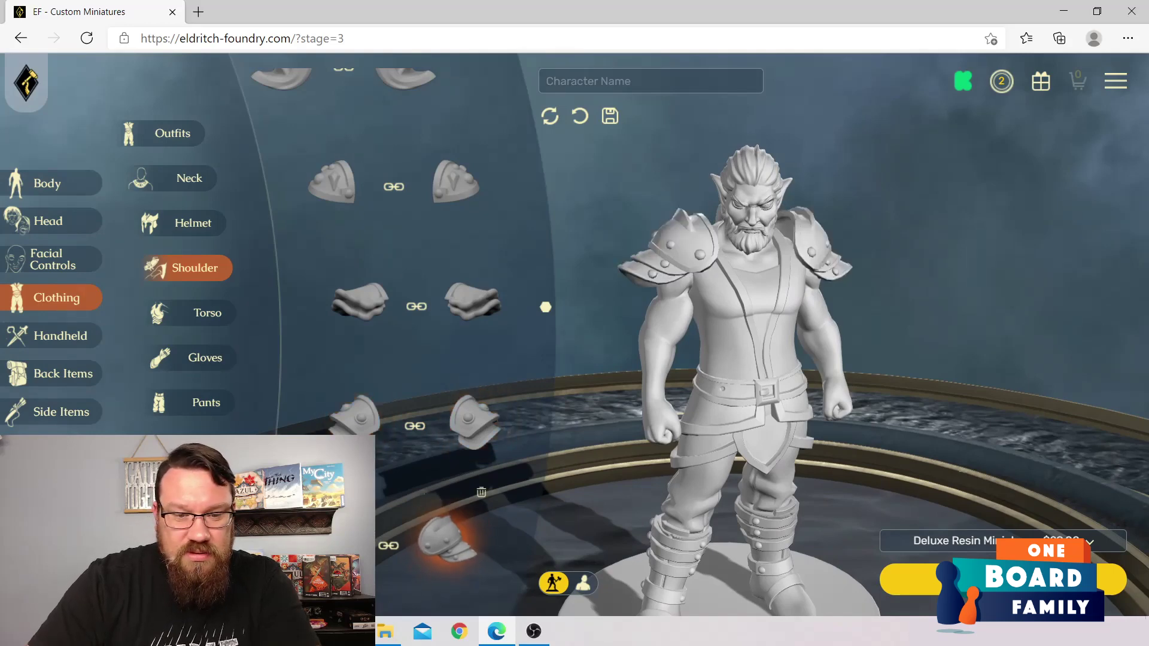
Step: Equip both of the elf's shoulders with the flared pointed plates and view them from the front
scroll(407, 299, down, 5)
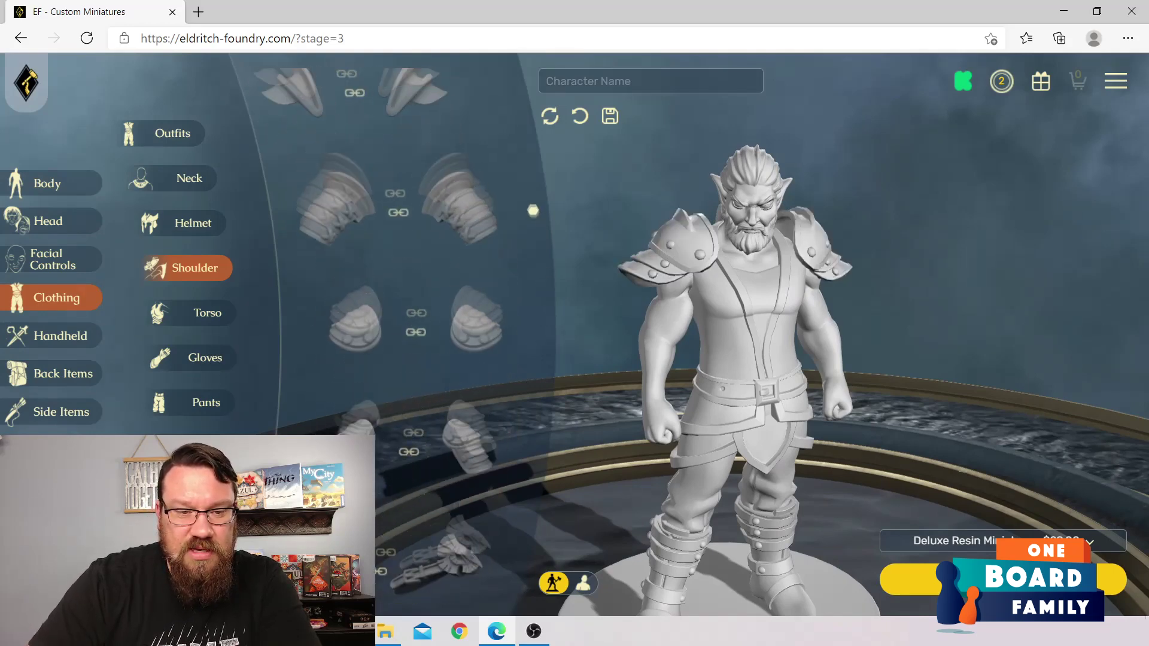
click(480, 313)
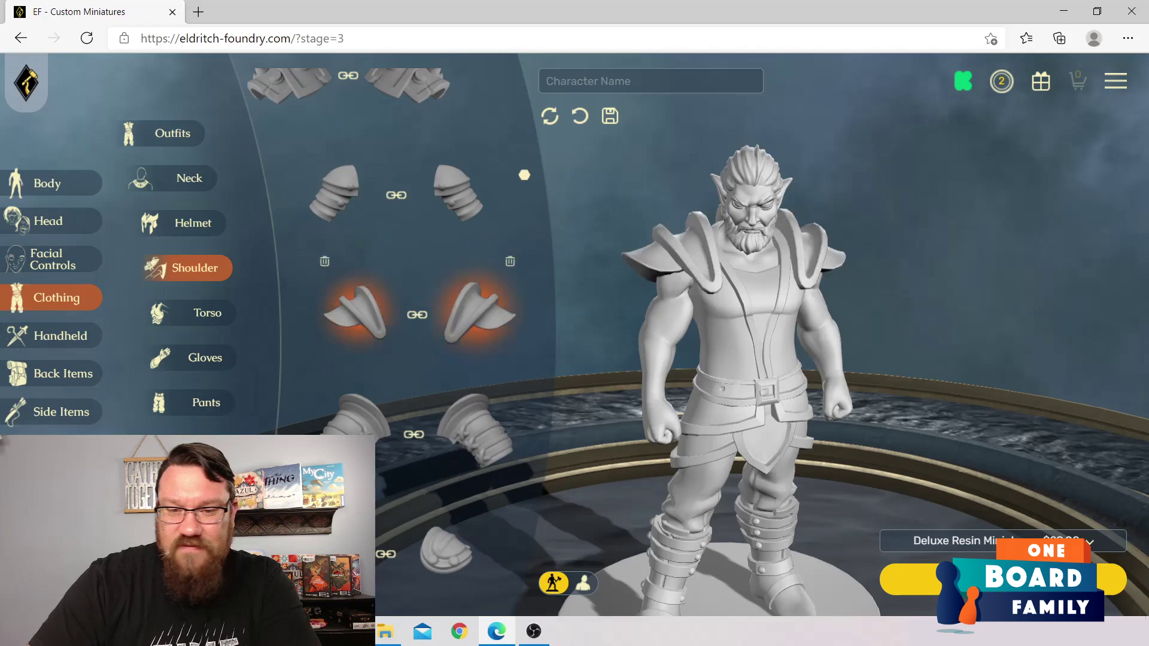
drag(676, 335, 837, 303)
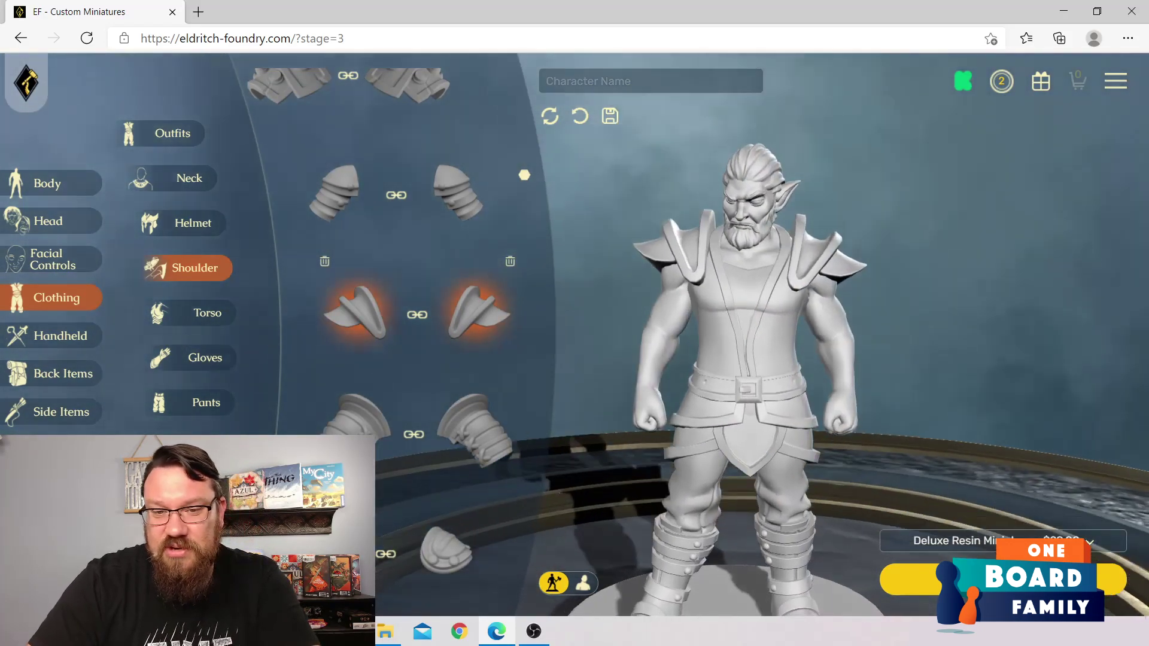
Step: Try the laced vest with and without a scarf, the tank top and the long-sleeved breastplate as torso clothing
click(200, 312)
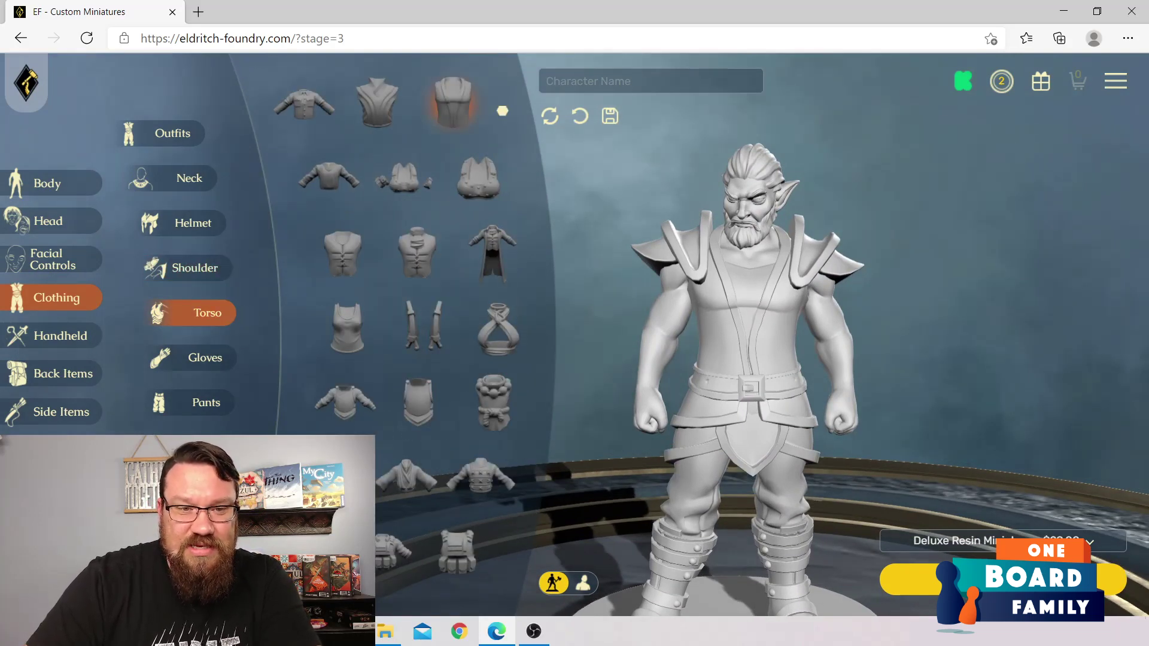
click(417, 253)
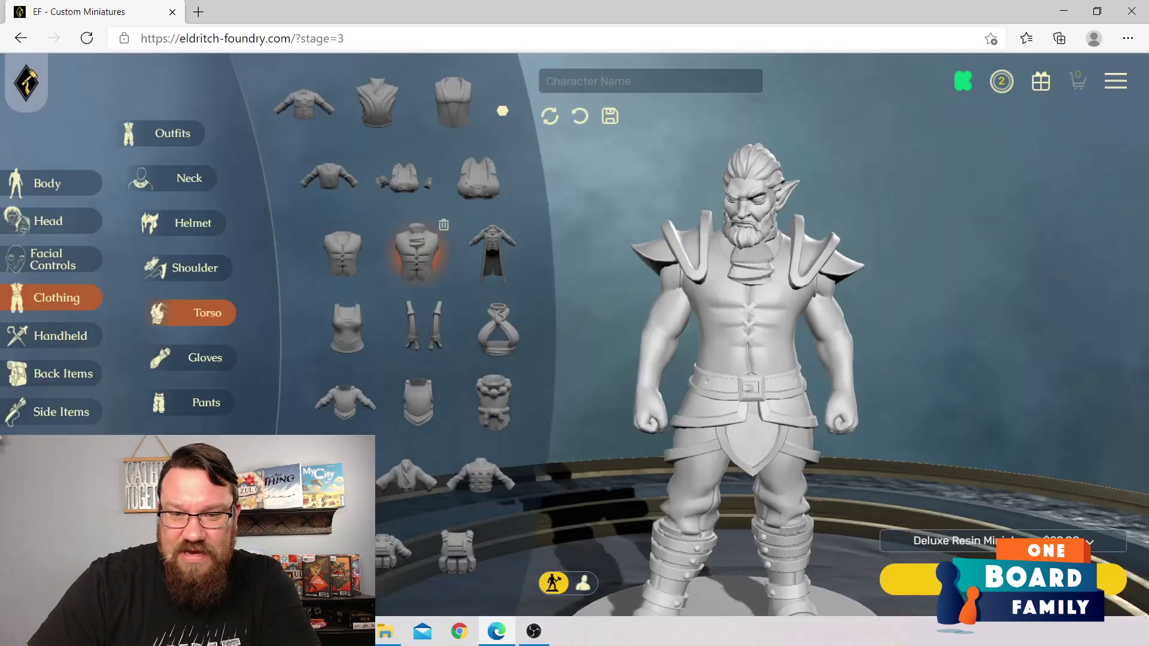
click(343, 251)
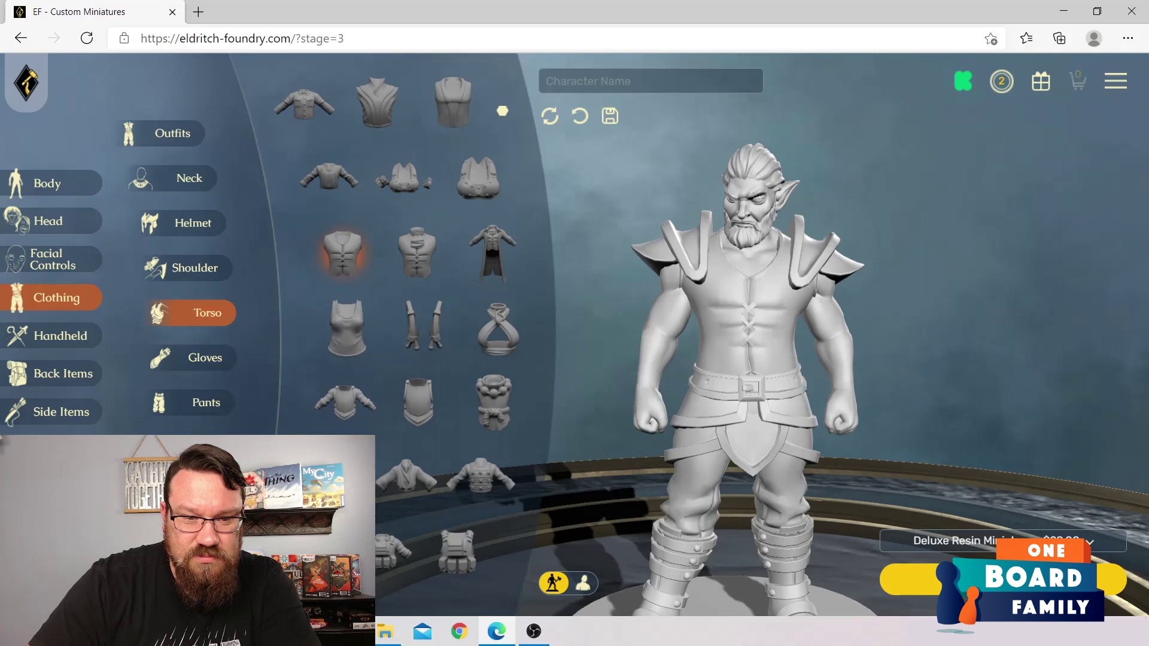
click(347, 326)
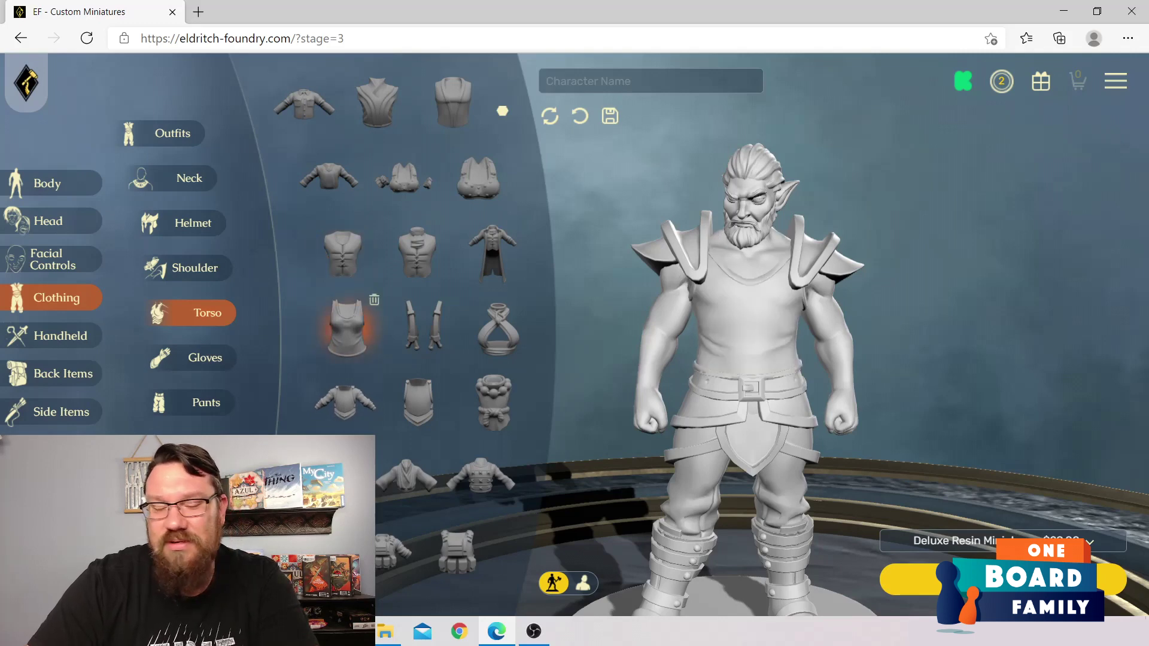
click(345, 402)
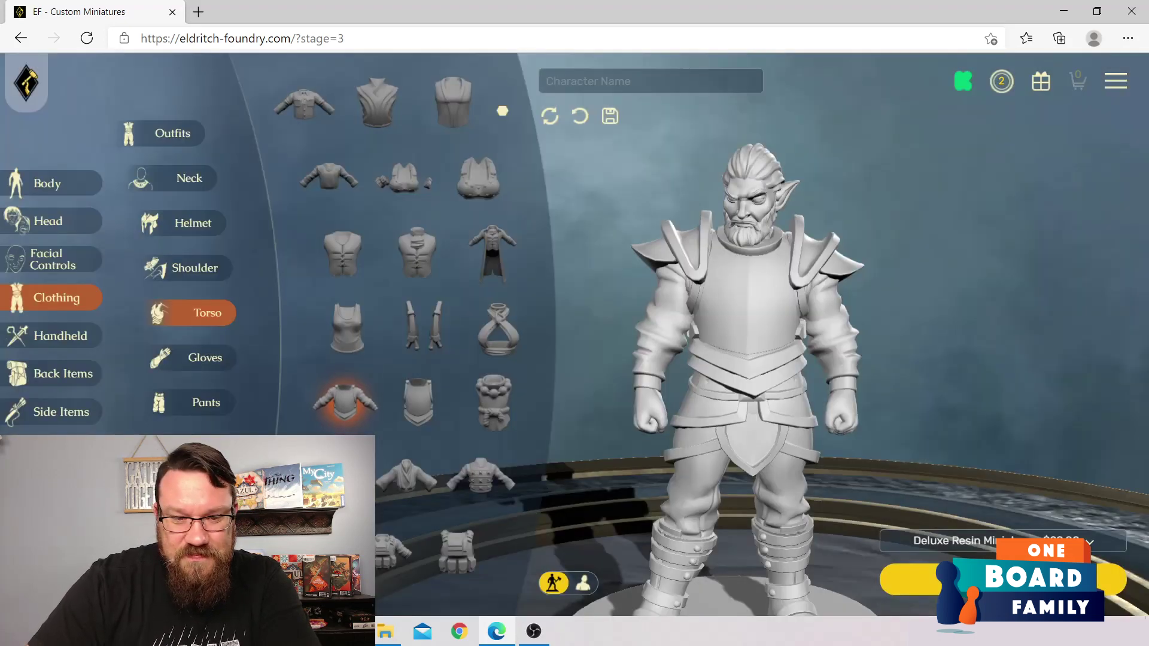
Step: Try the long open coat, the suspenders and the woven-strip armour on the elf's torso
click(580, 116)
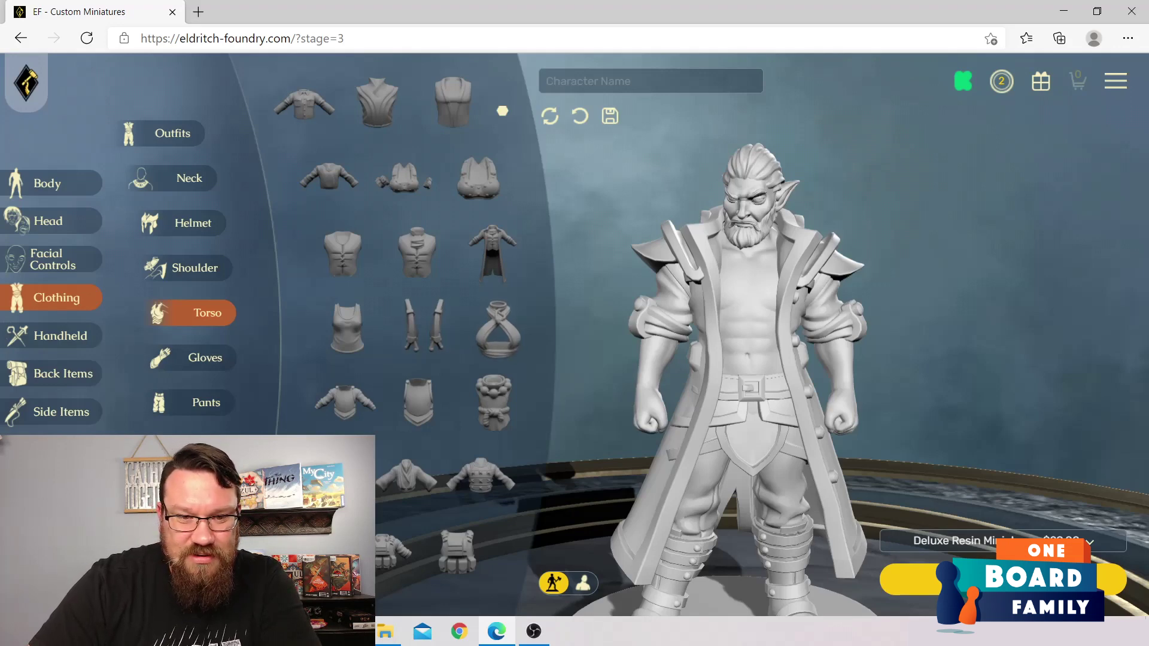
click(423, 326)
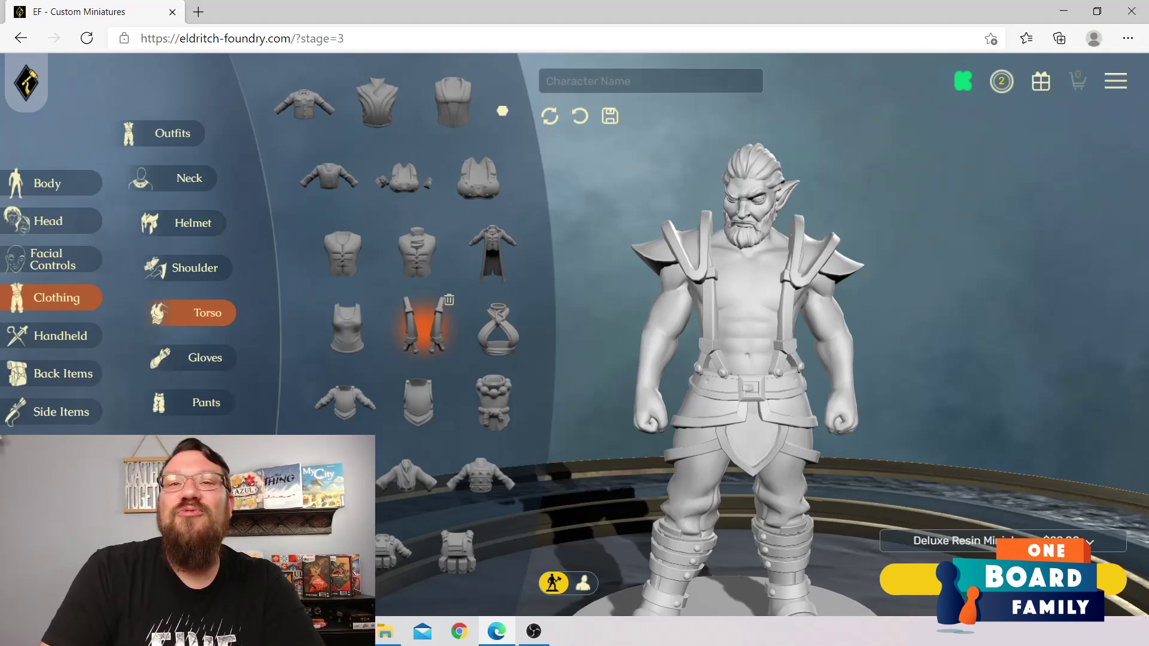
scroll(502, 111, down, 5)
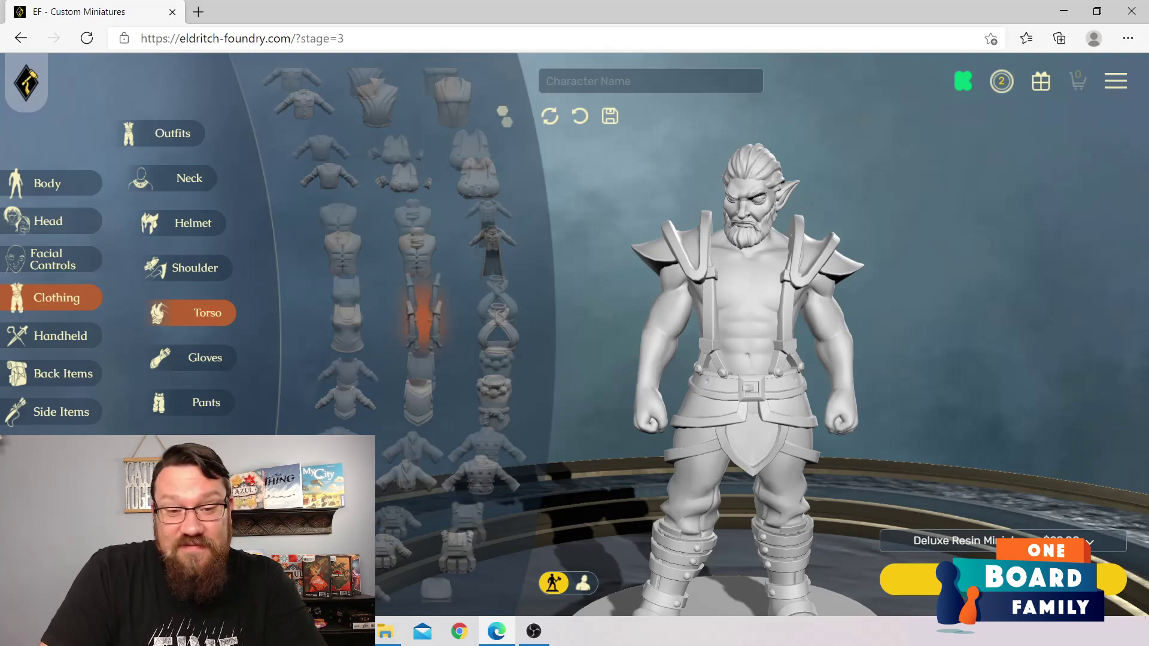
scroll(539, 257, down, 3)
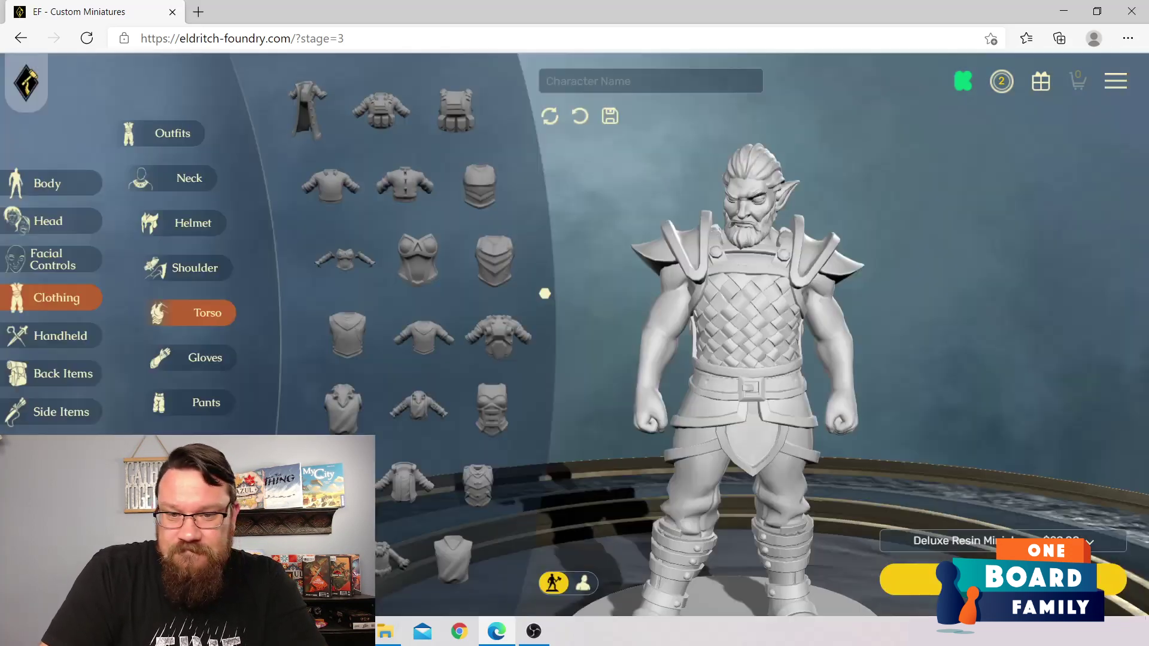
scroll(477, 486, down, 3)
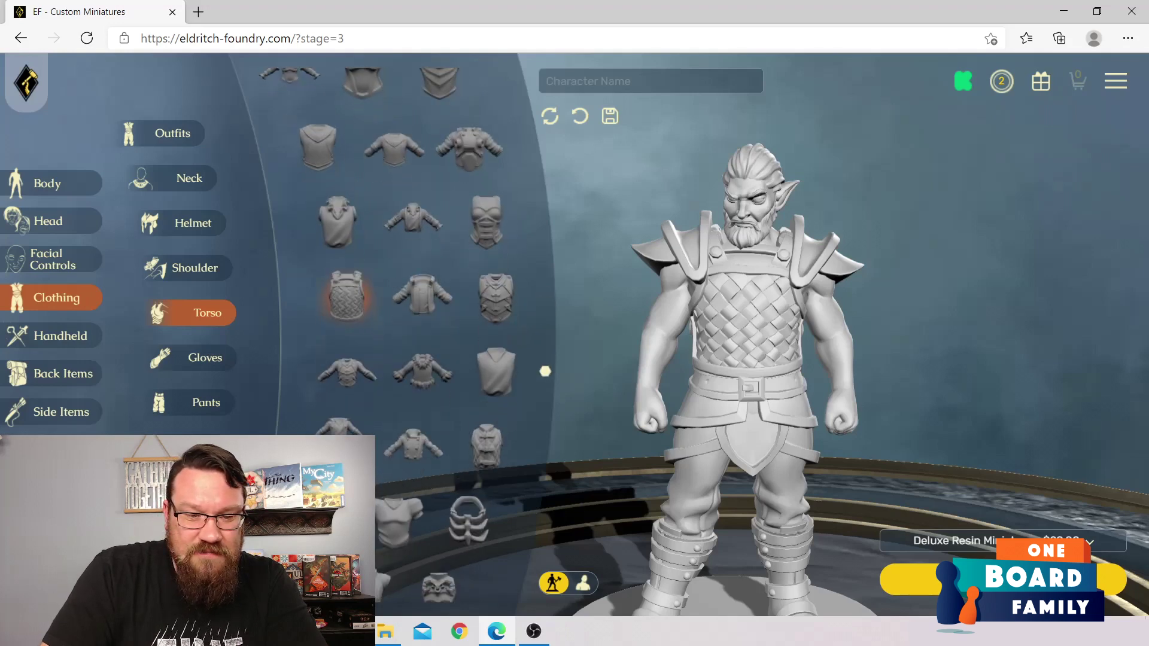
Step: Try the fur-trimmed long-sleeved tunic and the bone ribcage armour on the elf's torso
click(422, 368)
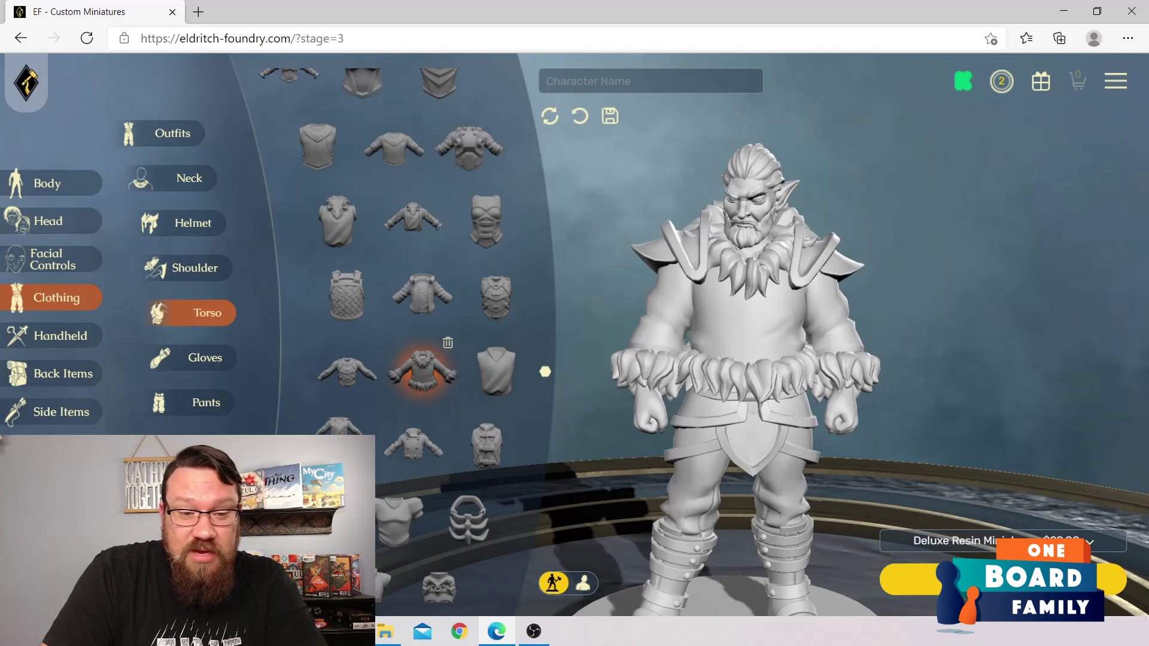
scroll(544, 372, down, 5)
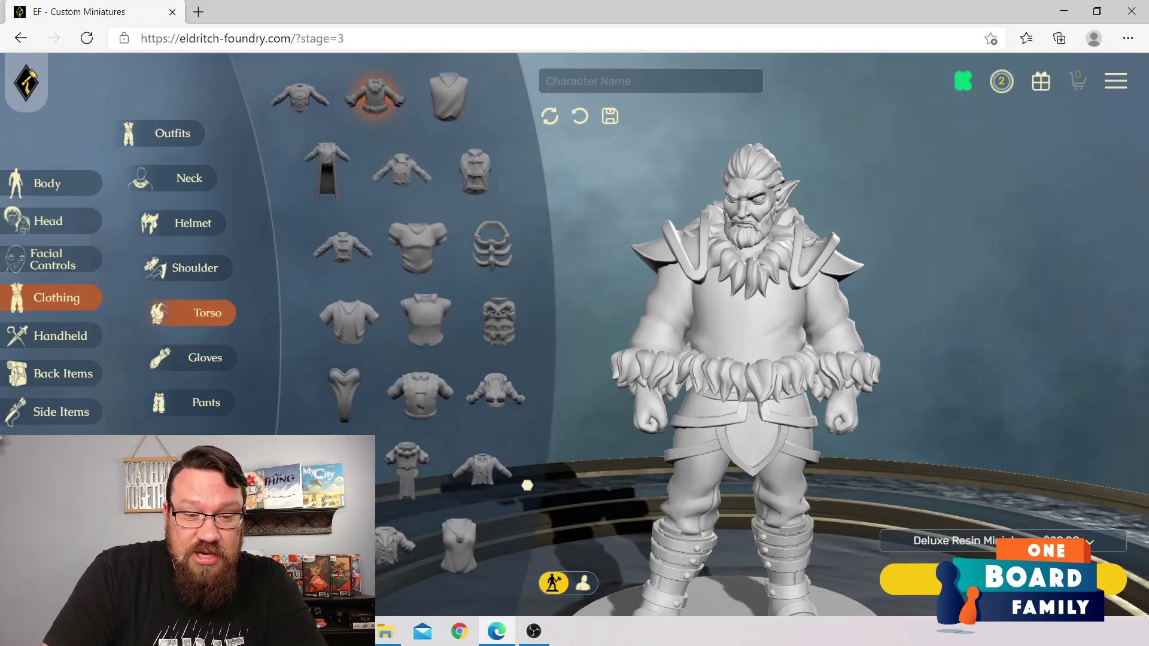
click(491, 245)
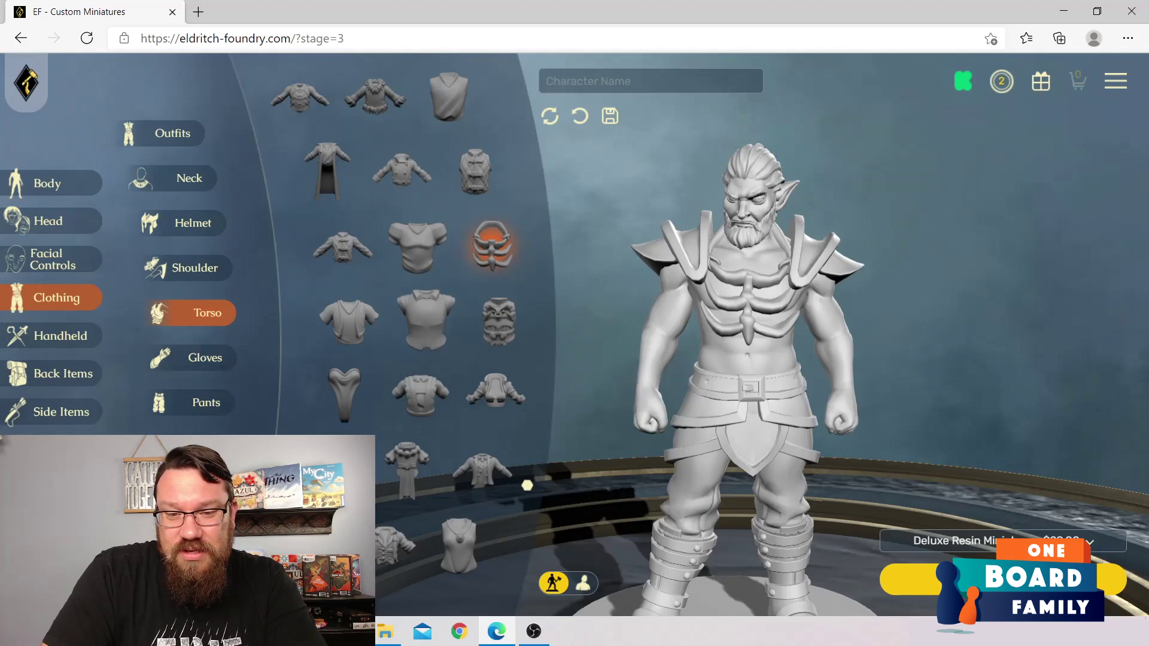
Step: Put the laced crop top with detached sleeves on the elf's torso and browse the other torso pieces
scroll(527, 484, down, 4)
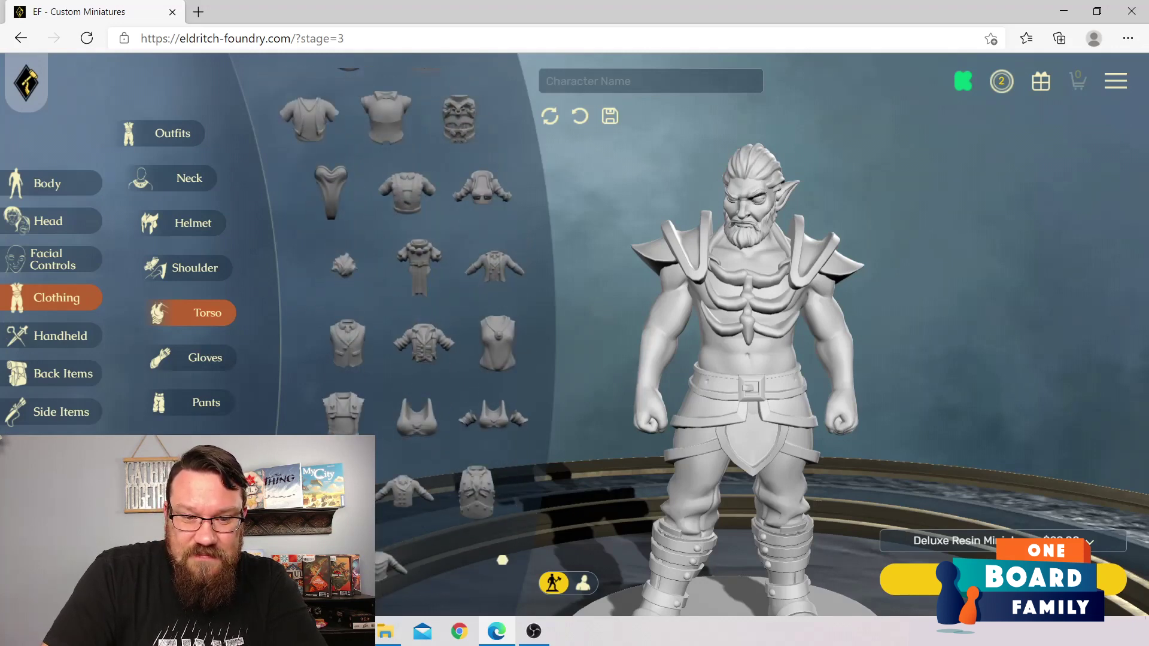
click(494, 416)
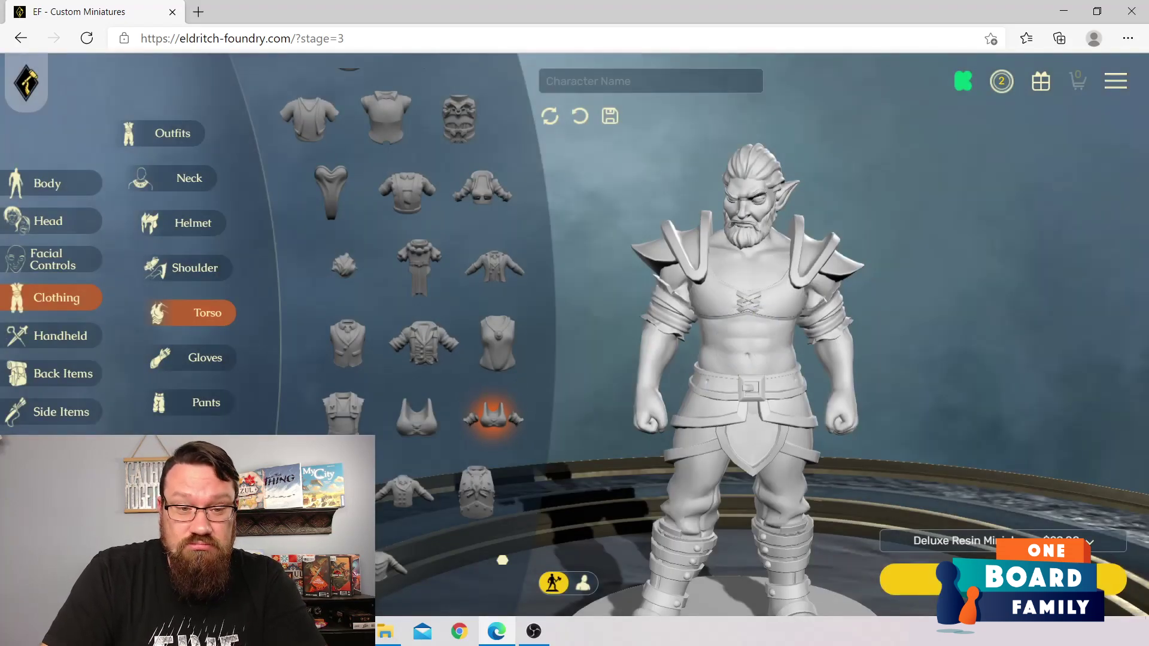
scroll(425, 343, up, 3)
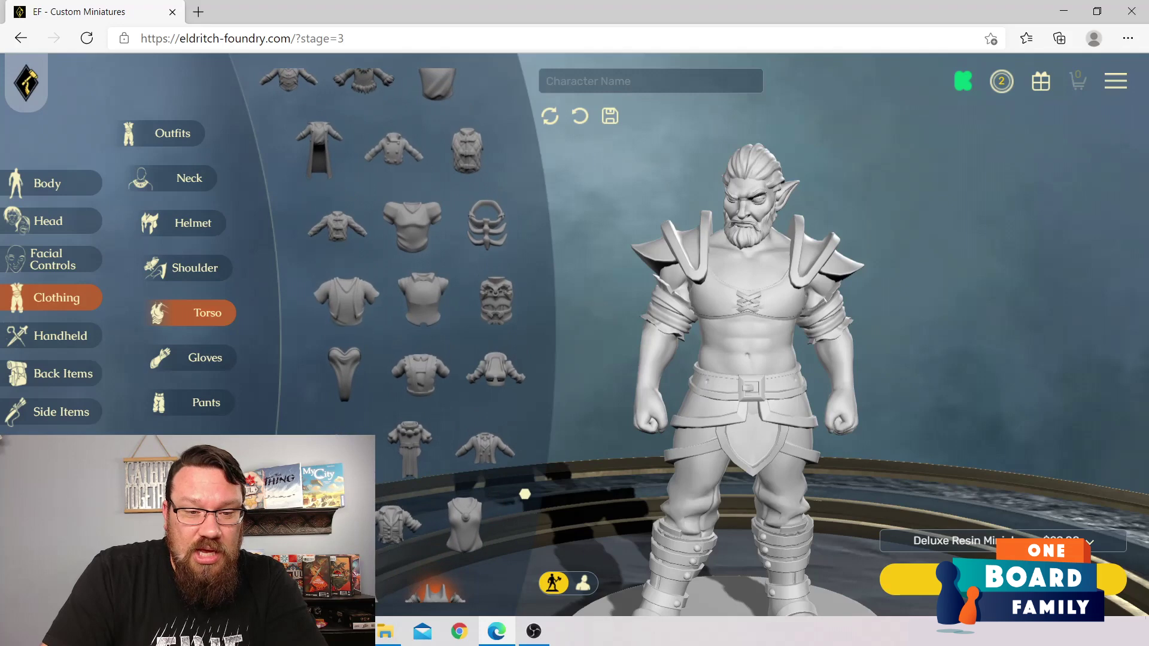
Step: Dress the elf's torso in the short-sleeved shirt with open vest and remove the winged armour from both shoulders
click(347, 301)
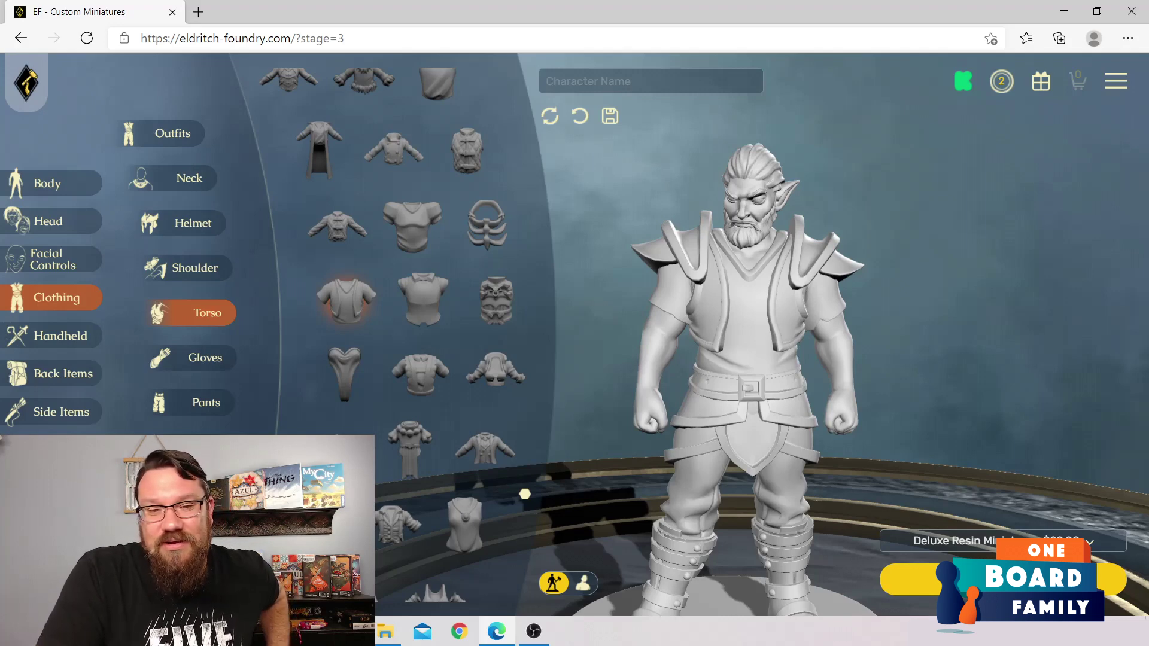
scroll(413, 329, up, 5)
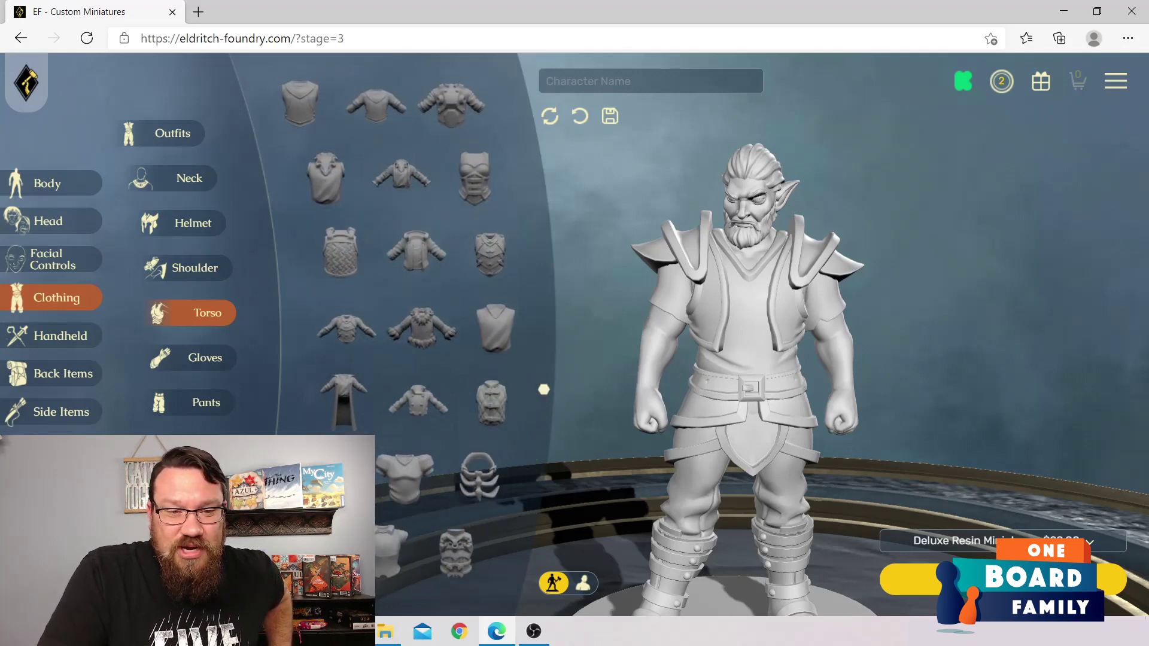
scroll(413, 329, down, 2)
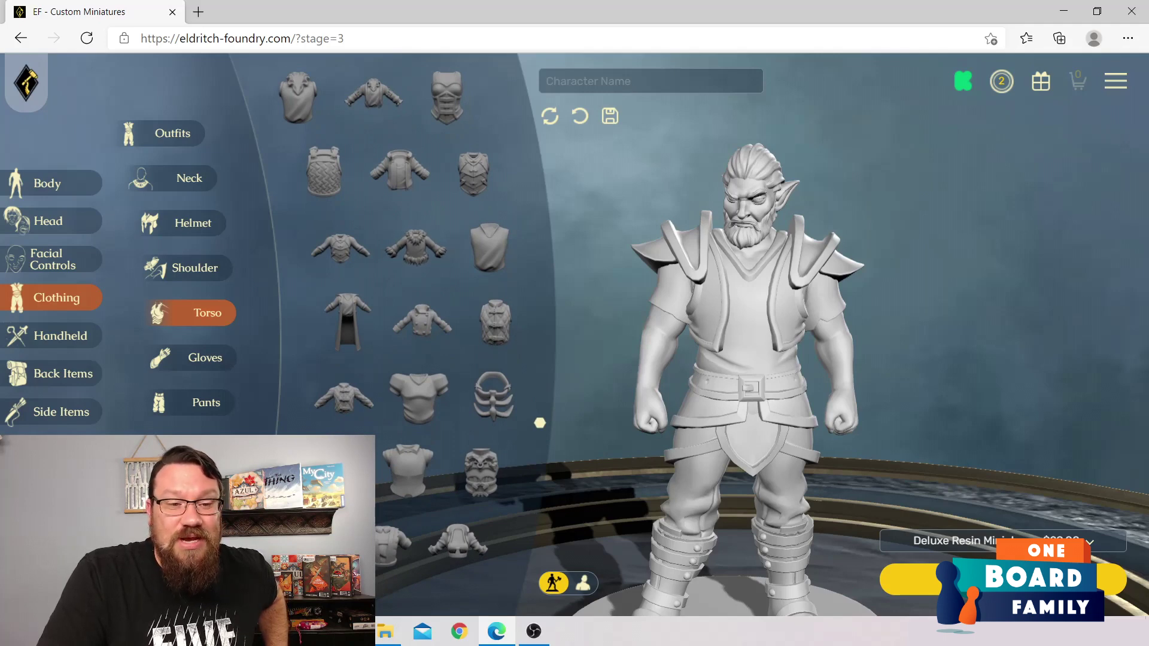
click(198, 268)
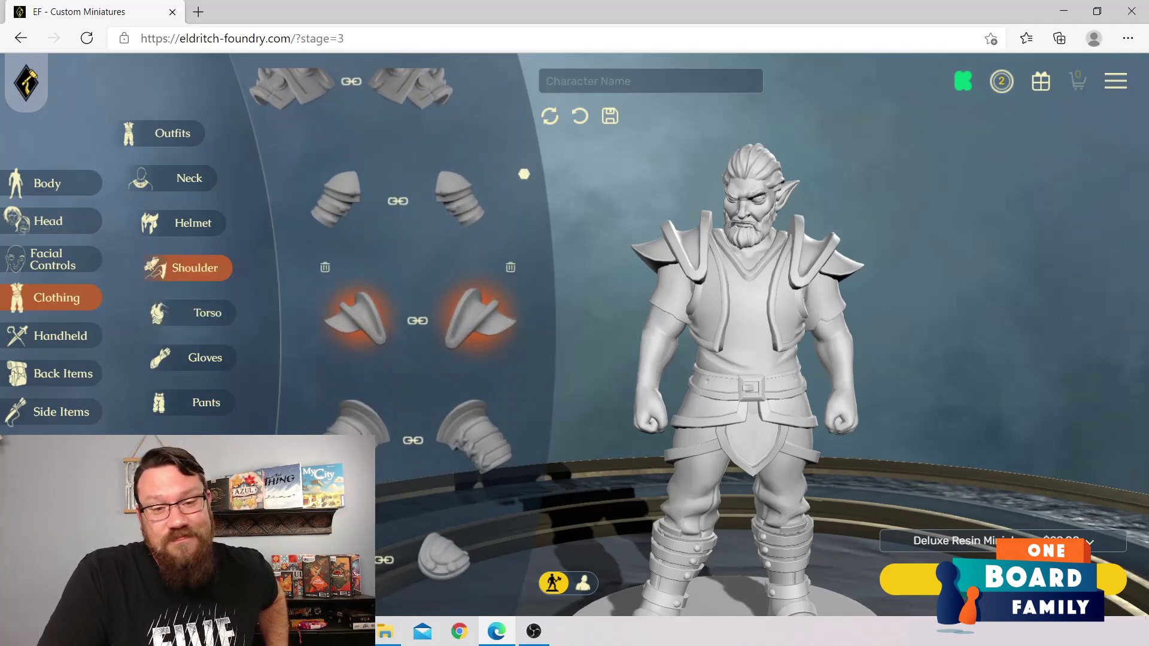
click(418, 321)
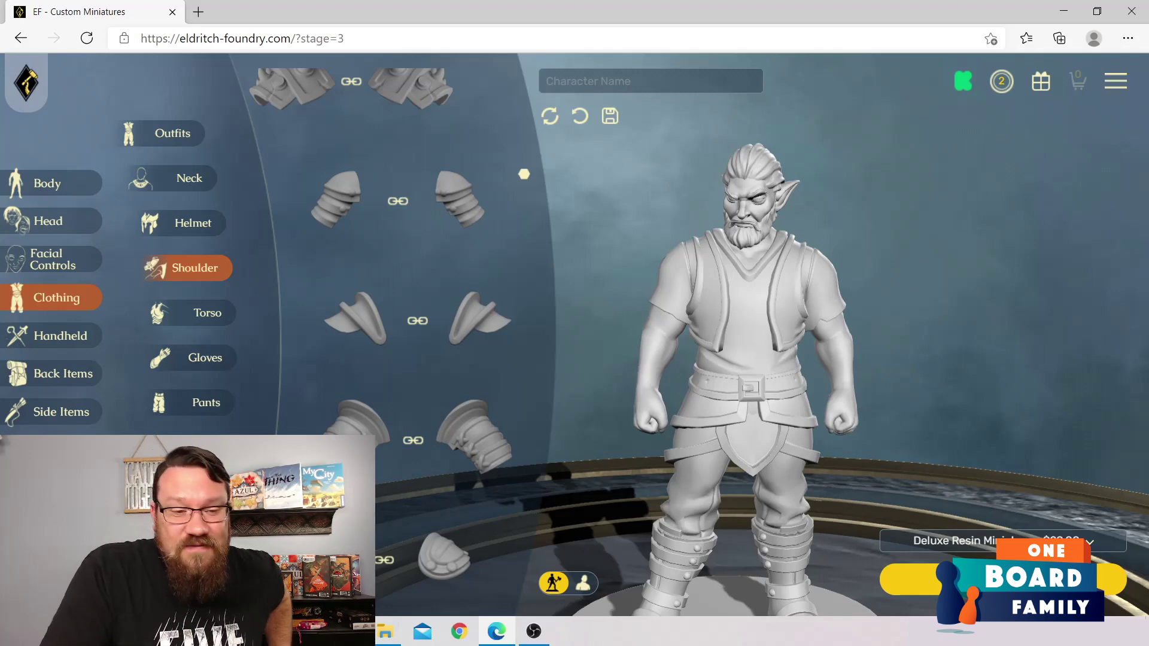
Step: Try the flared-cuff gloves, the plain banded-cuff gloves and the laced bracers on both of the elf's arms
click(188, 357)
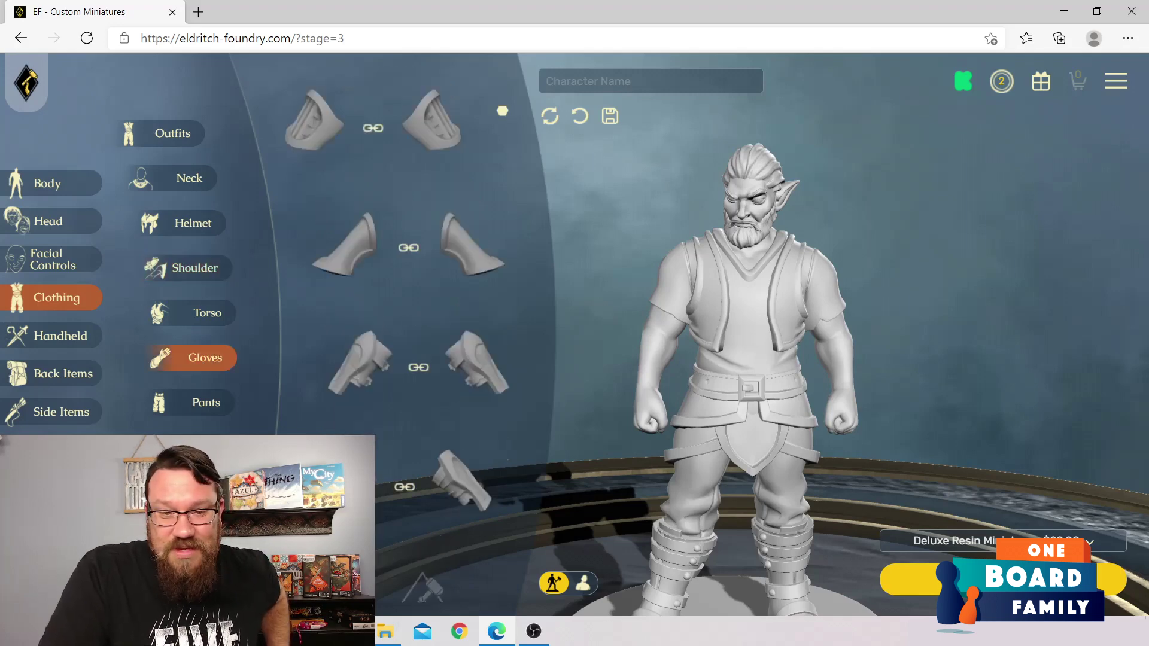
scroll(413, 311, down, 6)
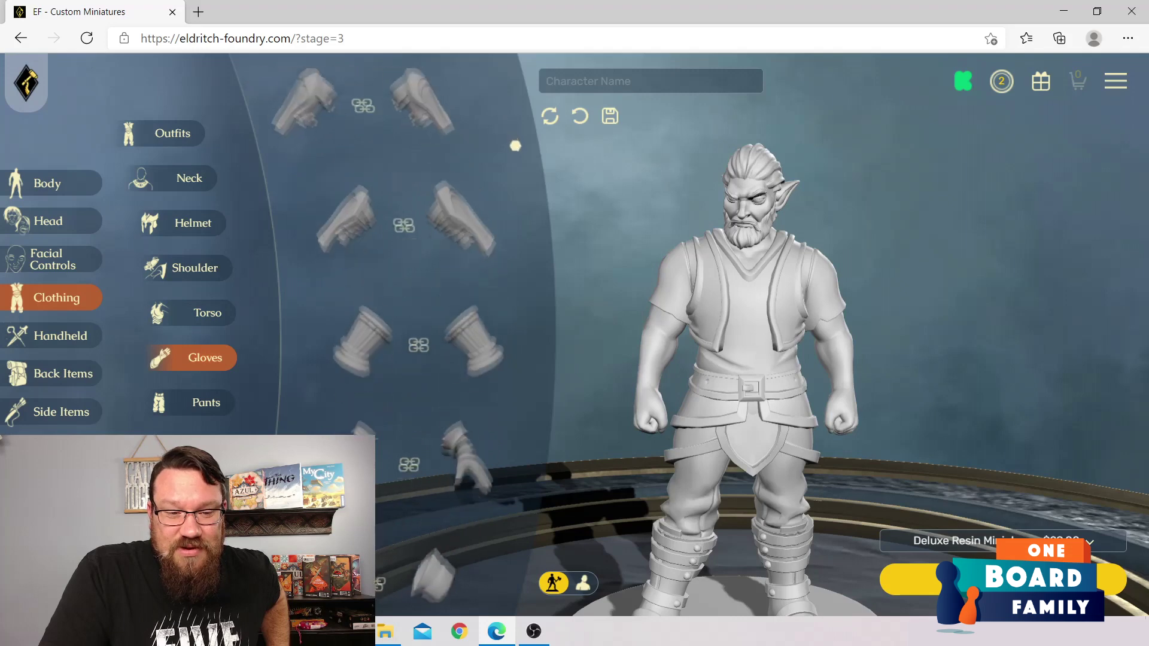
click(477, 373)
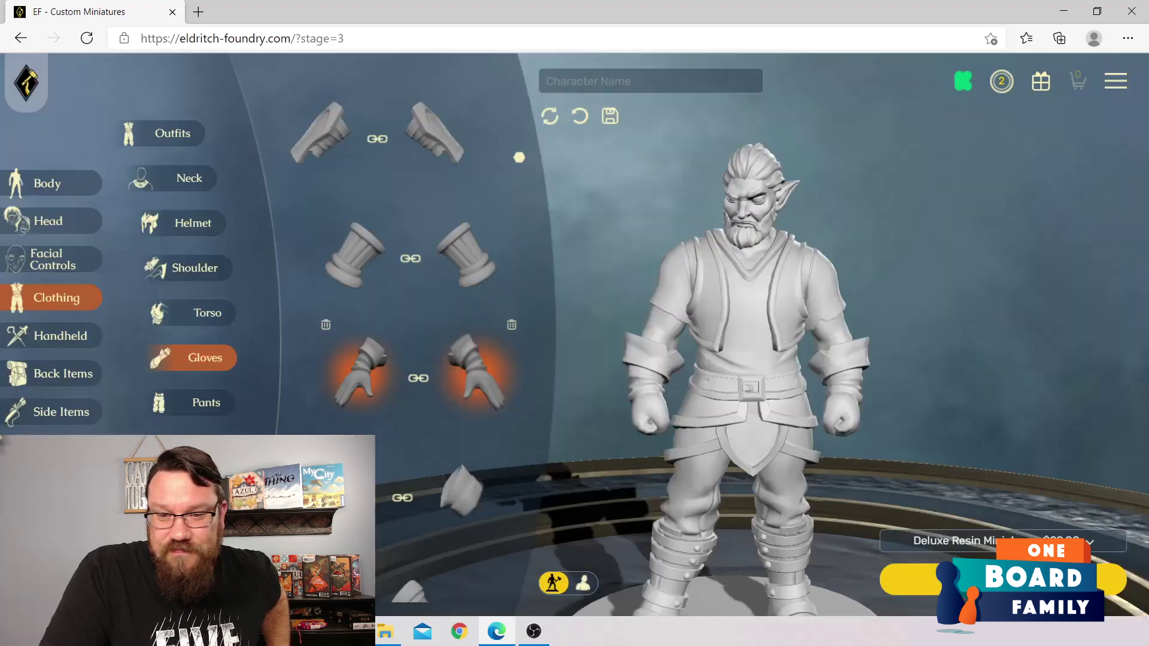
scroll(407, 299, down, 3)
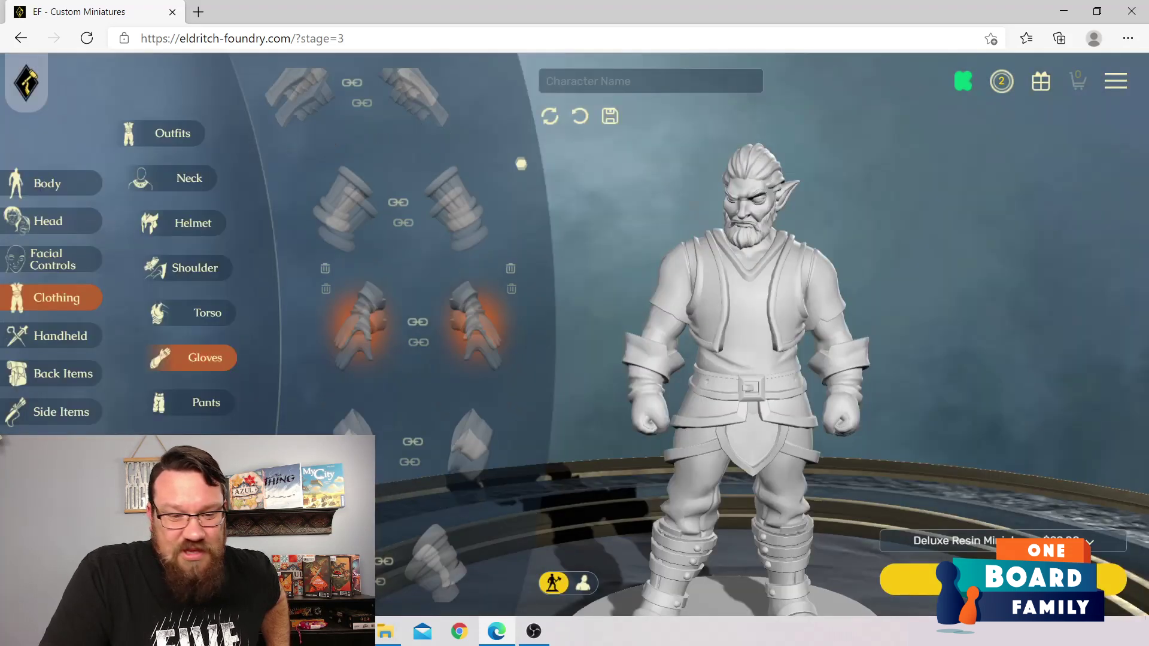
click(464, 493)
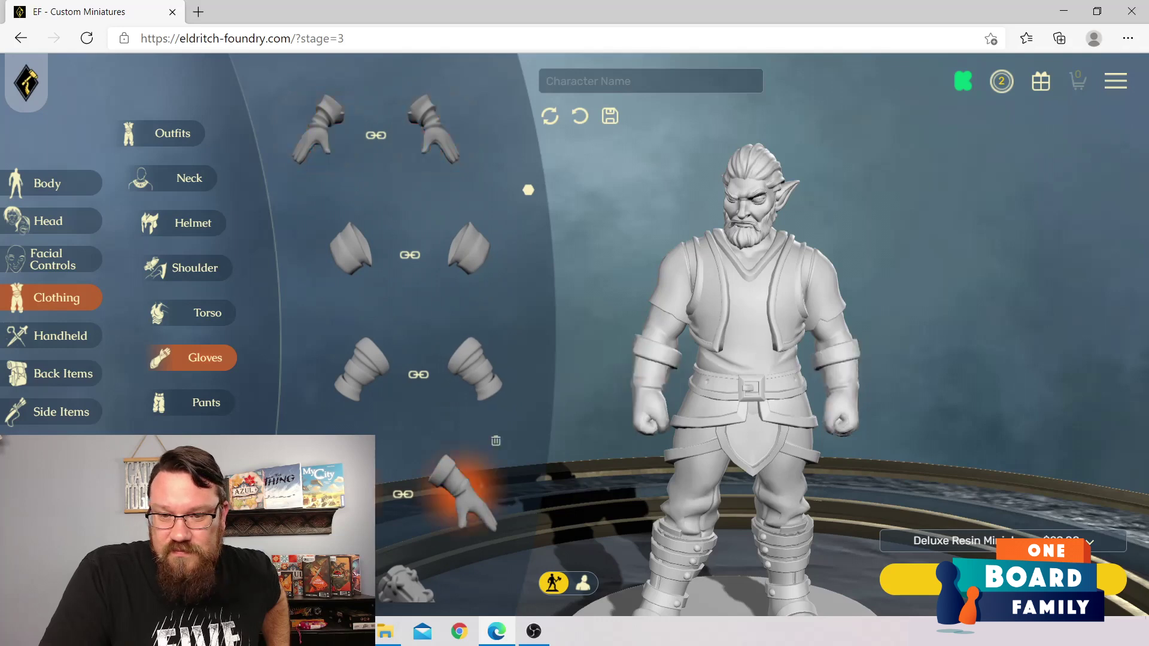
scroll(406, 335, down, 3)
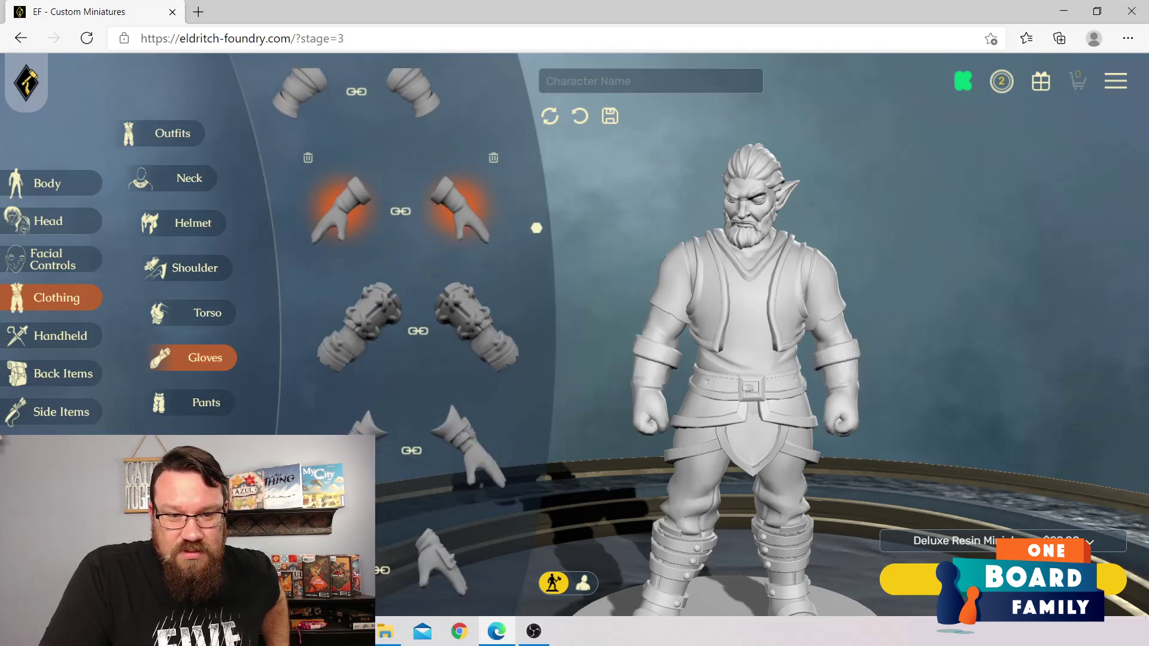
click(474, 328)
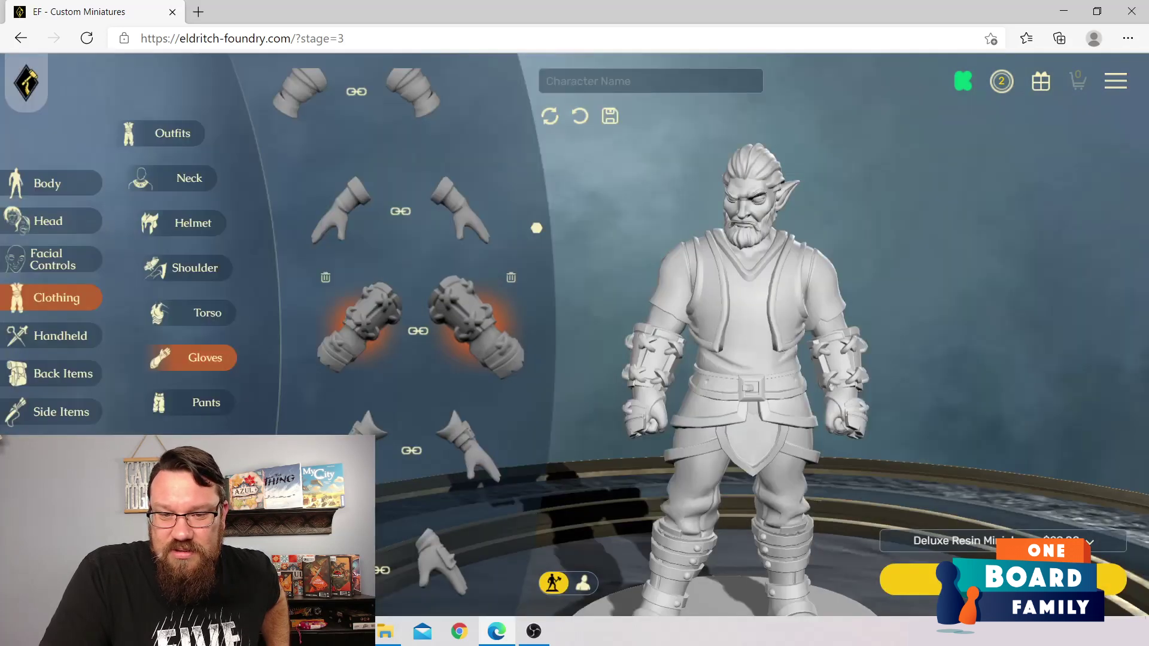
Step: Browse the remaining gloves and try the faceted crystal bracelets on both forearms
scroll(407, 335, down, 5)
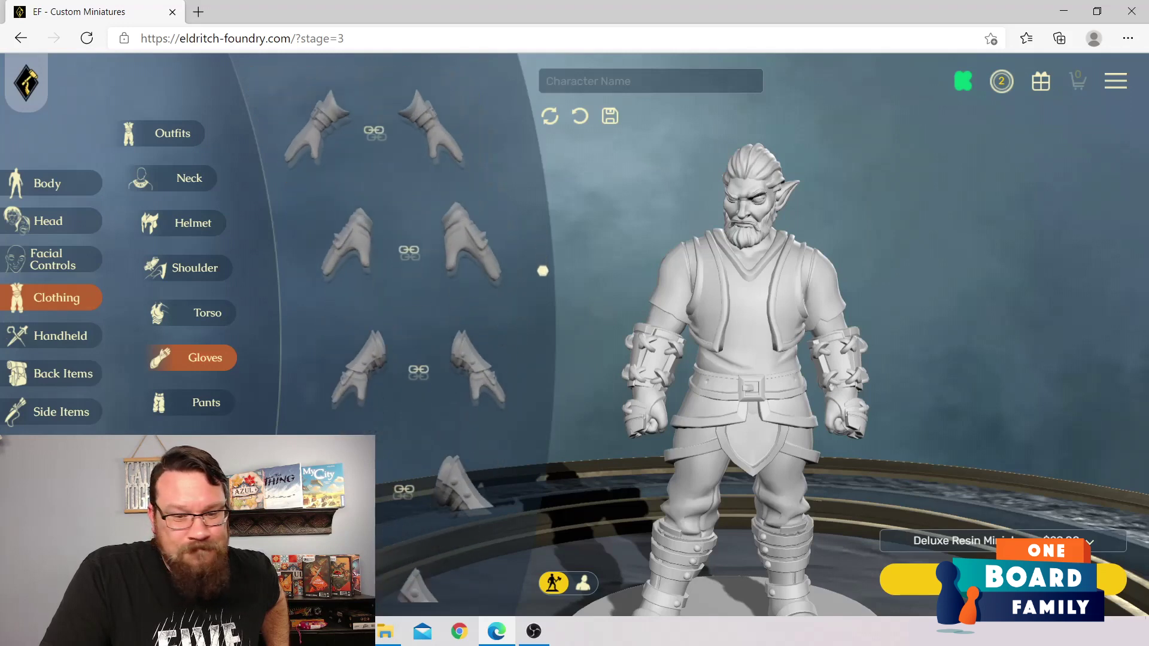
scroll(413, 335, down, 3)
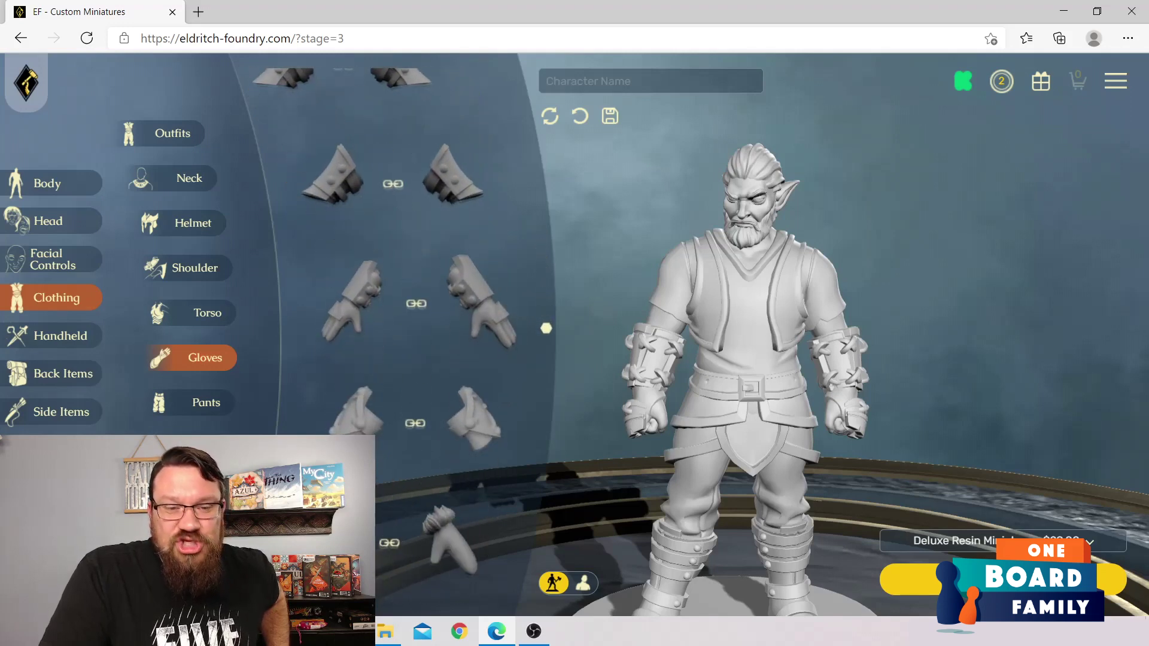
scroll(412, 335, down, 2)
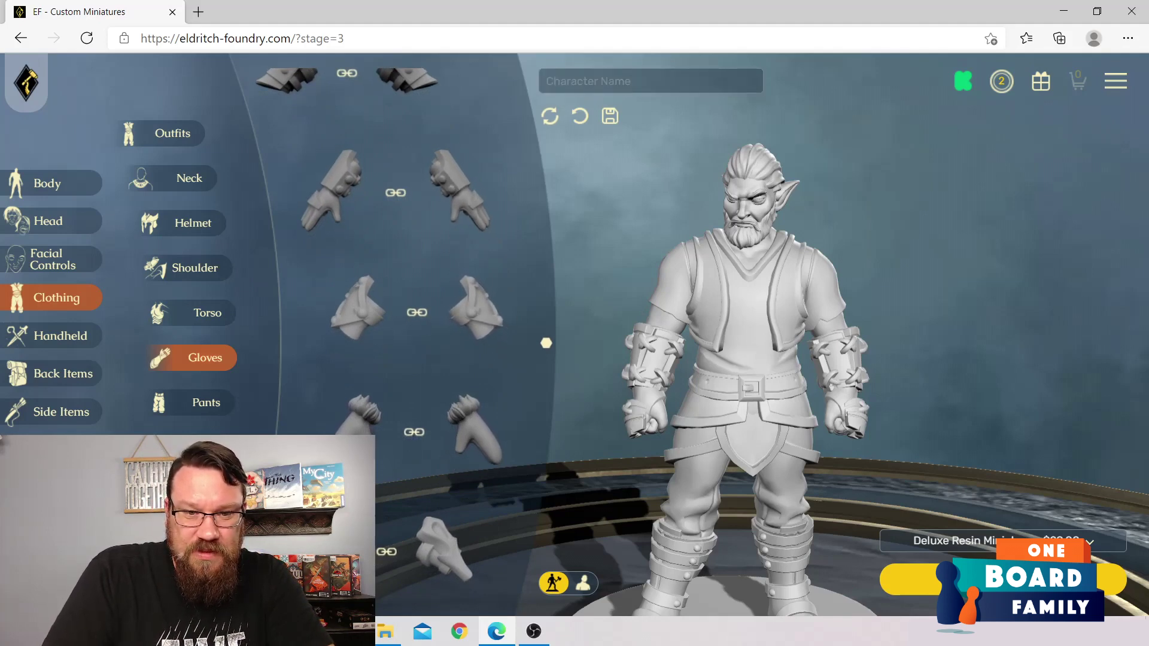
scroll(407, 270, down, 1)
scroll(407, 299, down, 4)
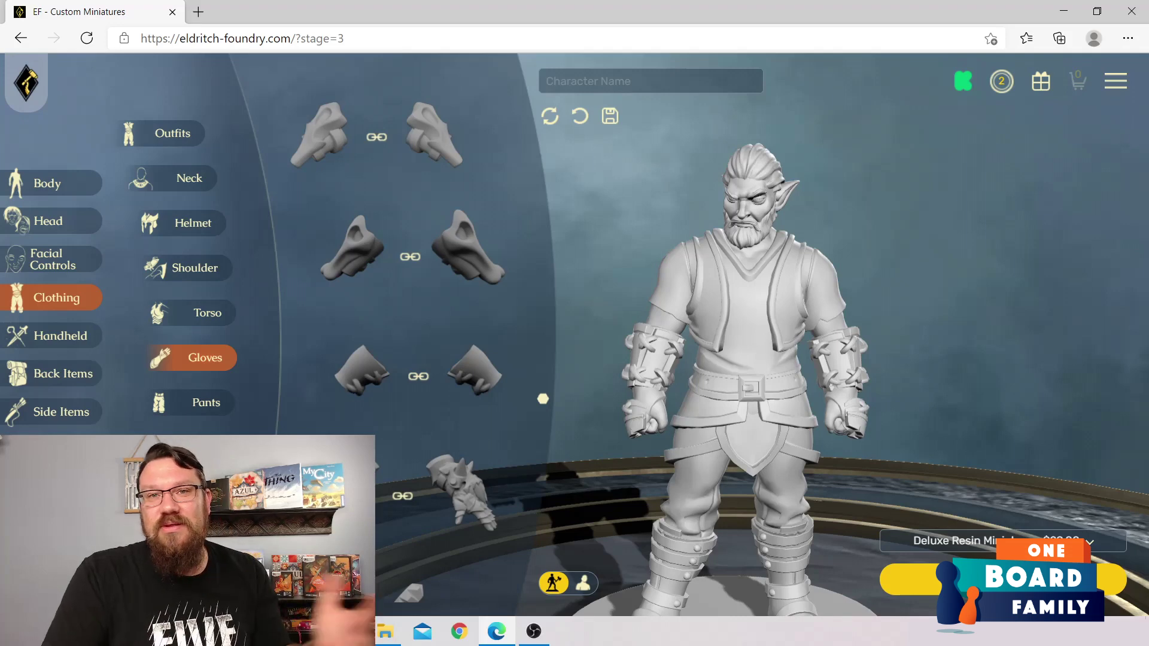
scroll(407, 270, down, 1)
scroll(467, 269, down, 2)
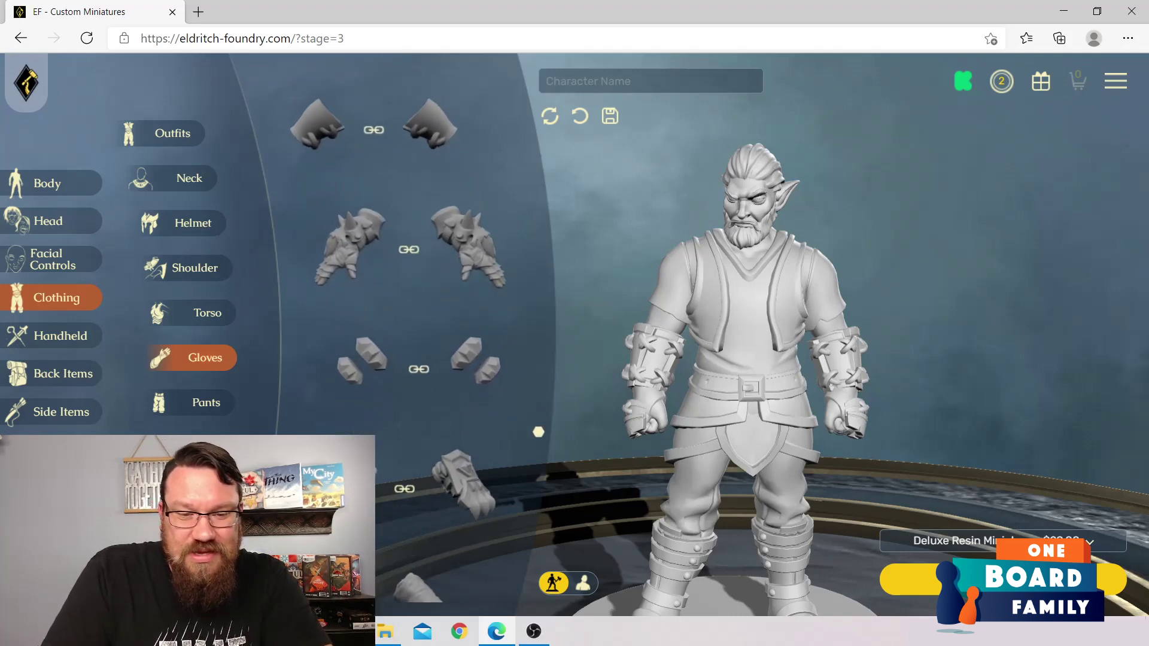
click(473, 356)
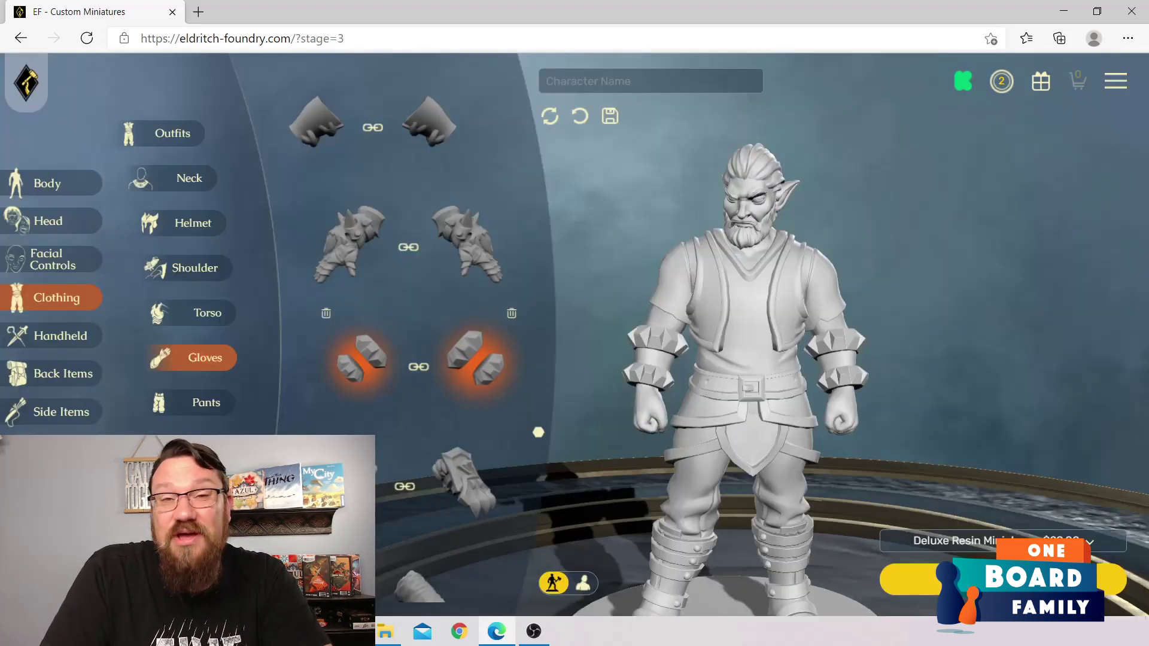
Step: Fit the small pointed hand guards on both hands, comparing them with the banded plate bracers
scroll(477, 383, down, 4)
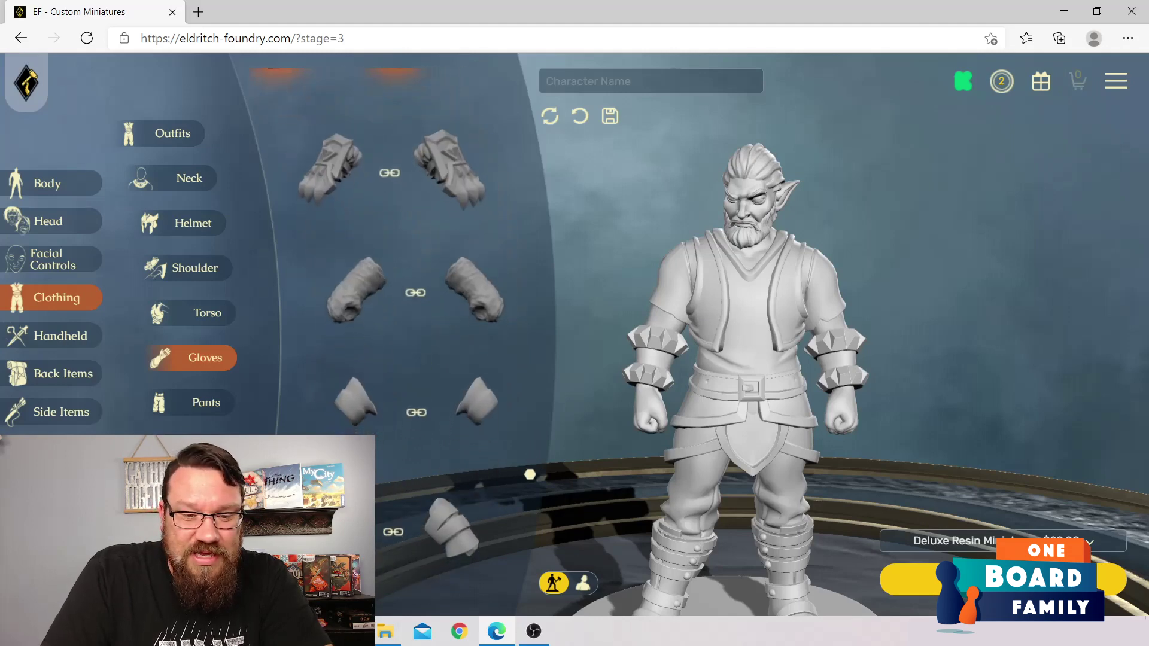
click(478, 399)
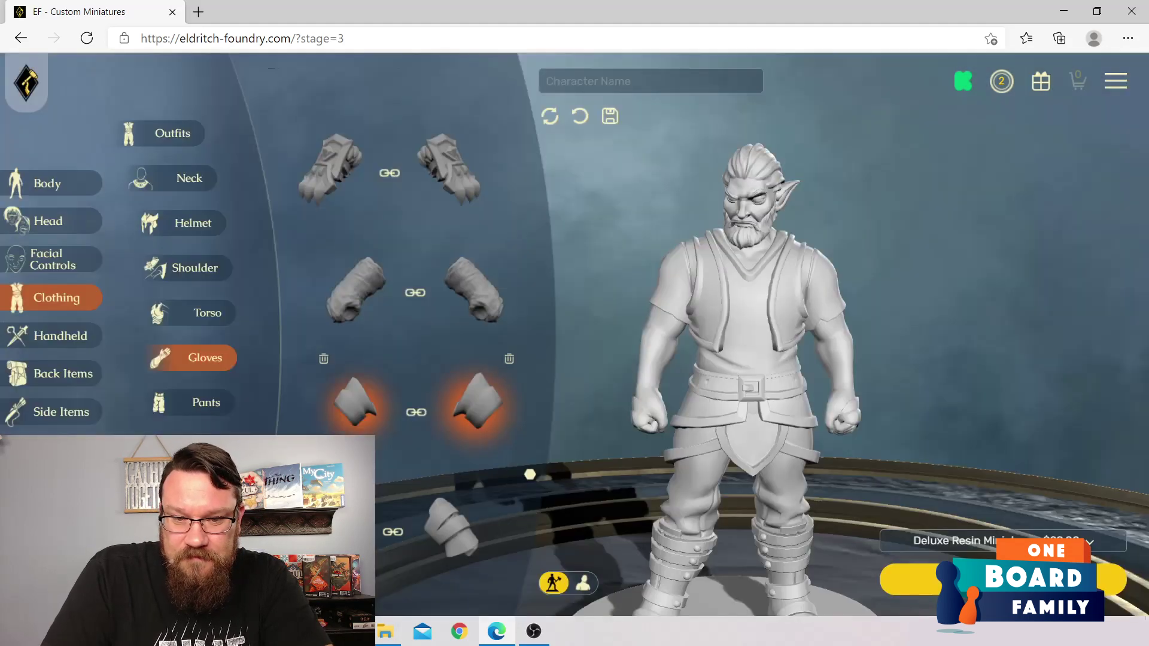
drag(688, 371, 820, 326)
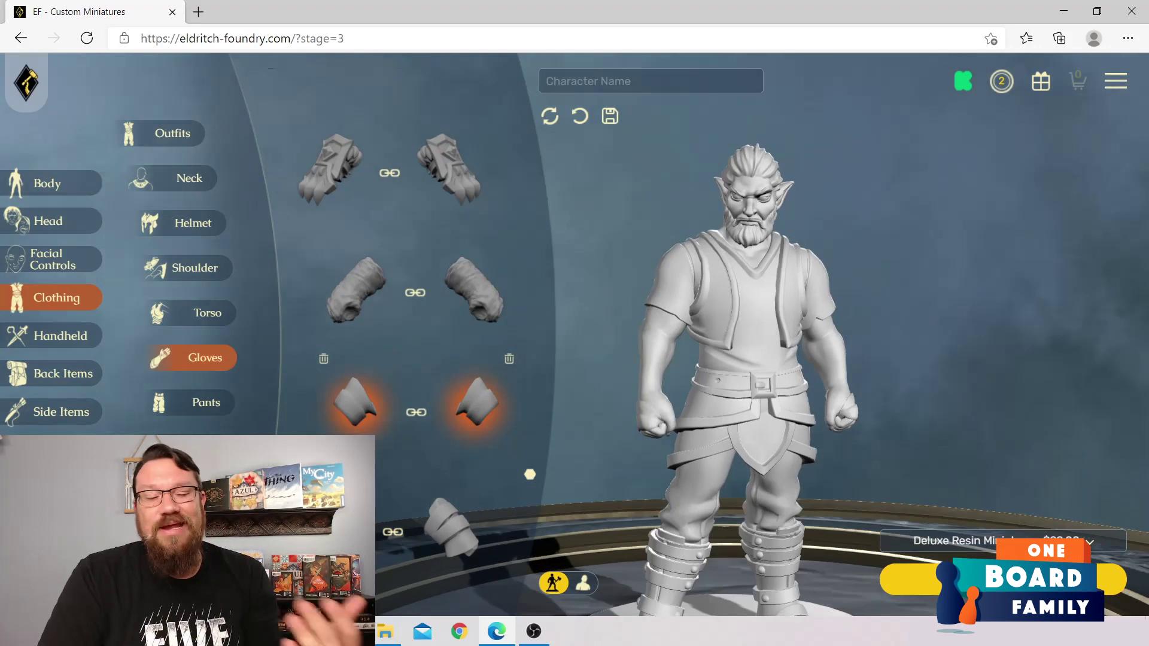
click(393, 532)
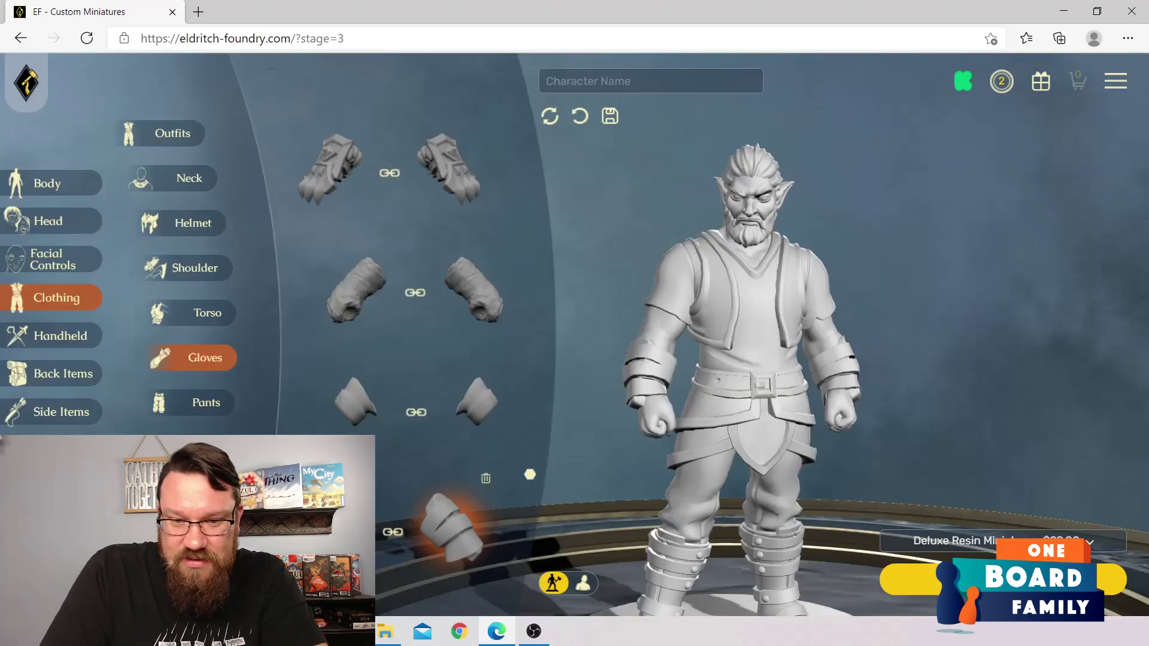
click(478, 402)
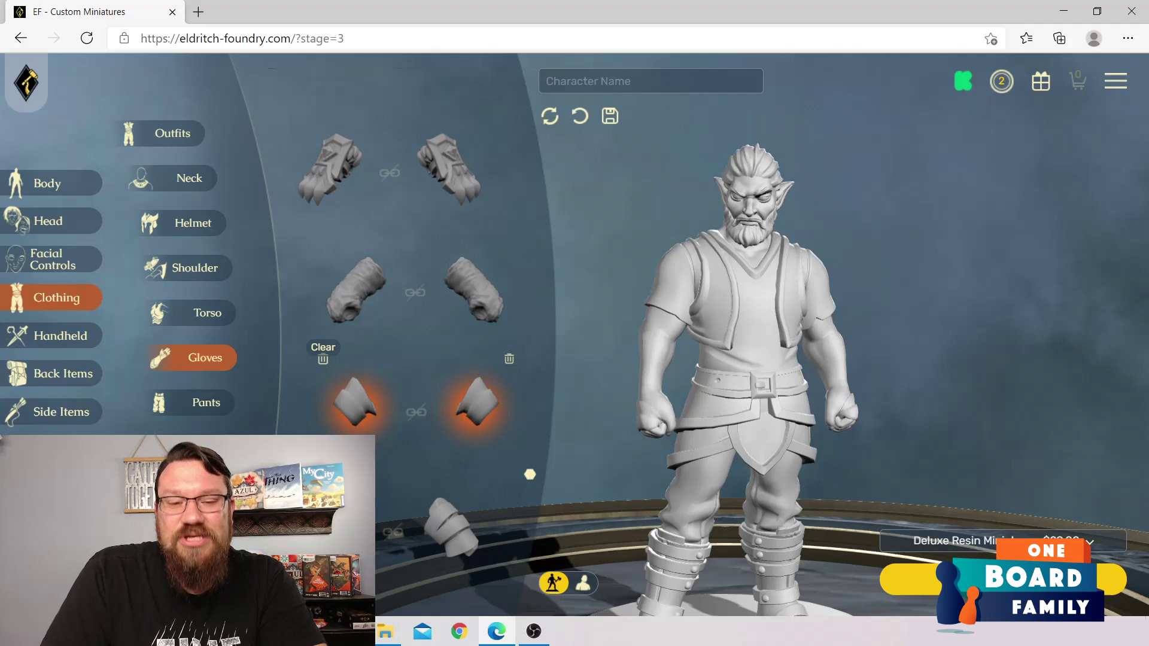
Step: Clear and restore the hand guard on the elf's right hand, then remove the one on the left hand
click(323, 359)
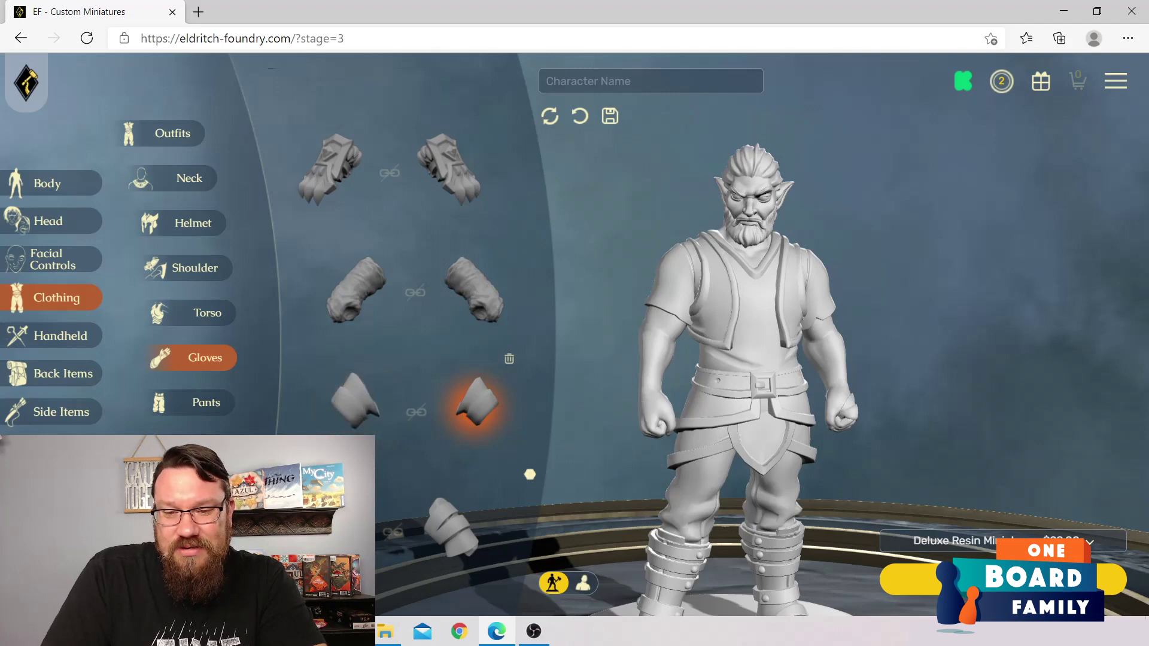
click(354, 400)
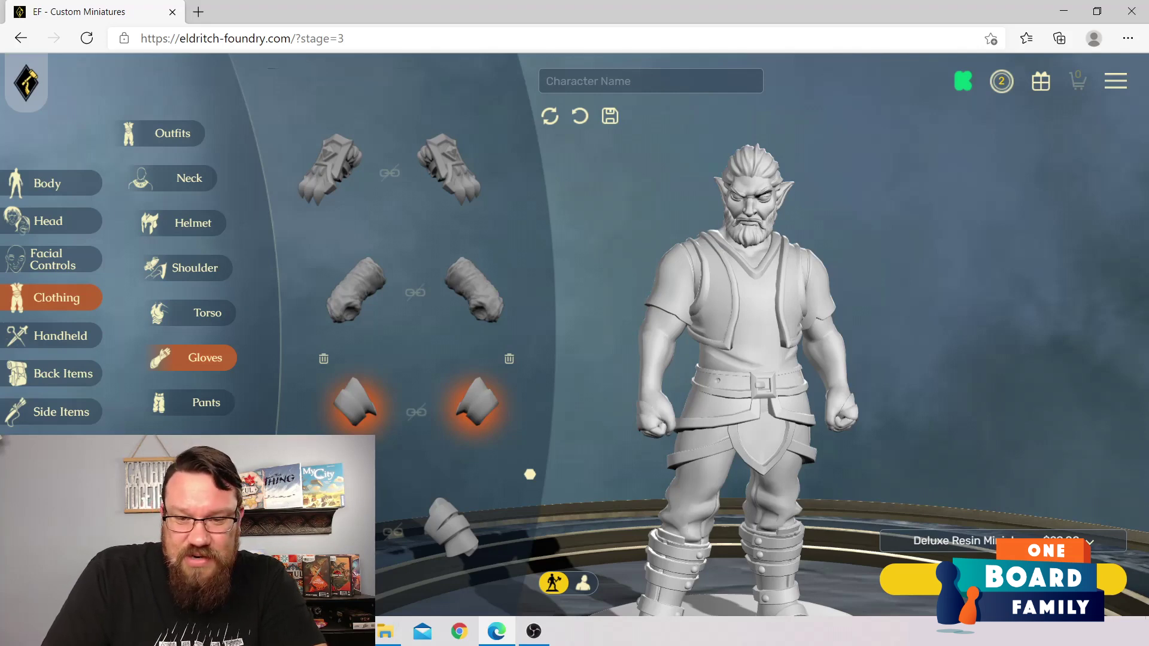
click(508, 359)
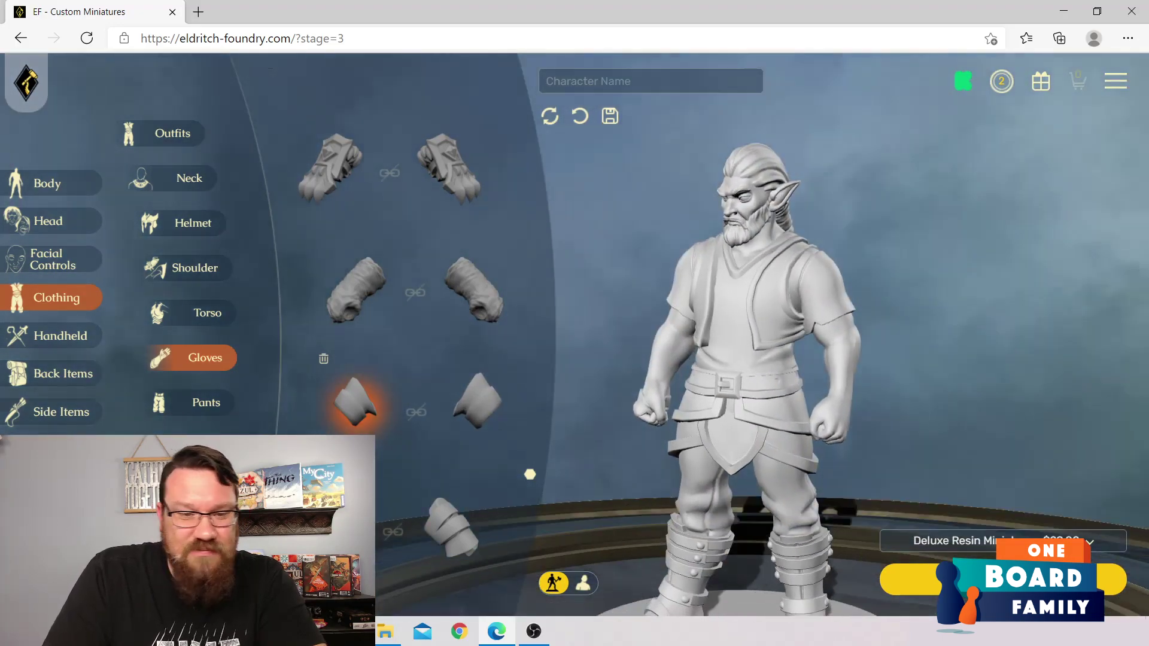
Step: Try the belted armoured pants, the baggy pants, the knee-plated trousers and the trousers with a single knee guard
click(205, 402)
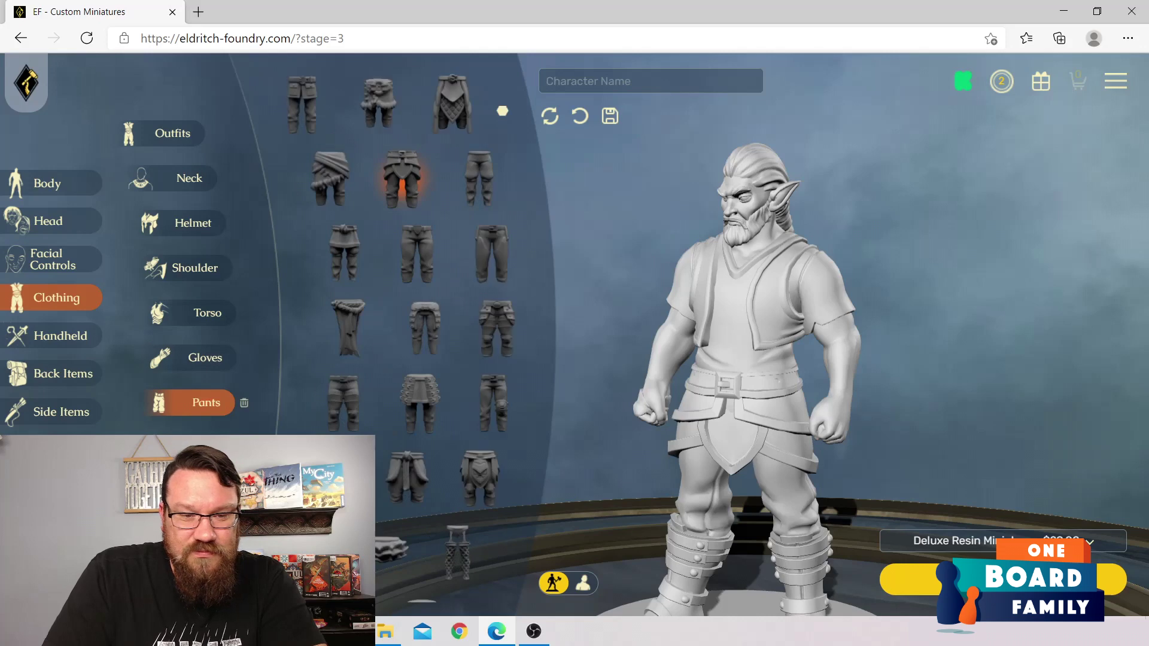
click(497, 329)
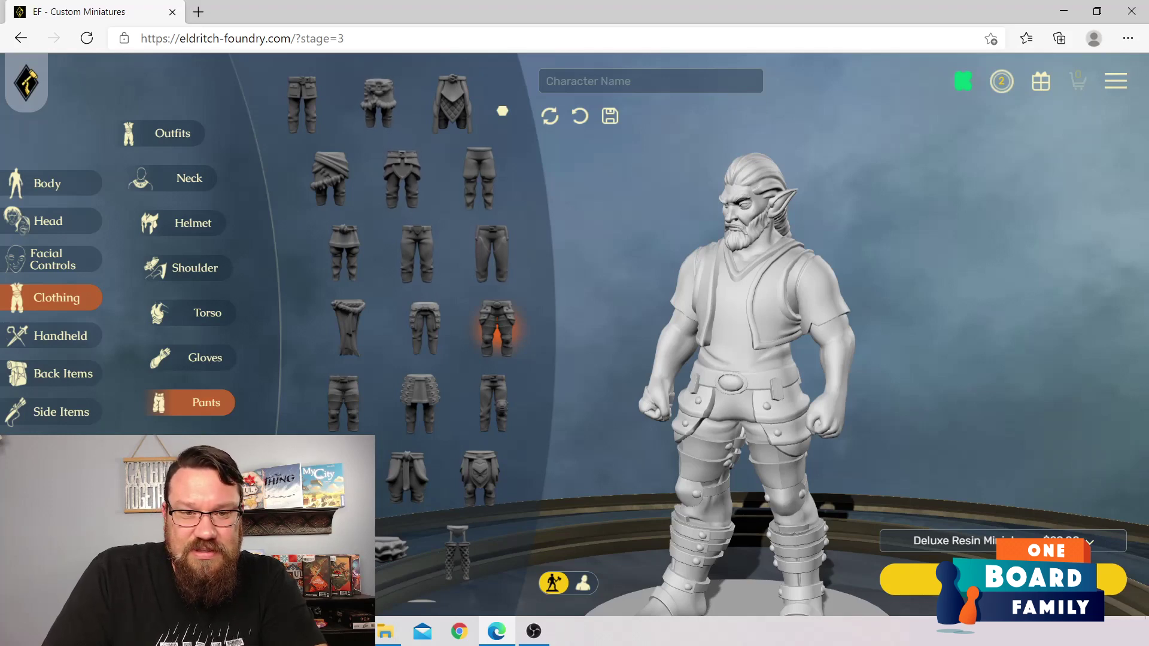
click(478, 178)
scroll(742, 359, down, 3)
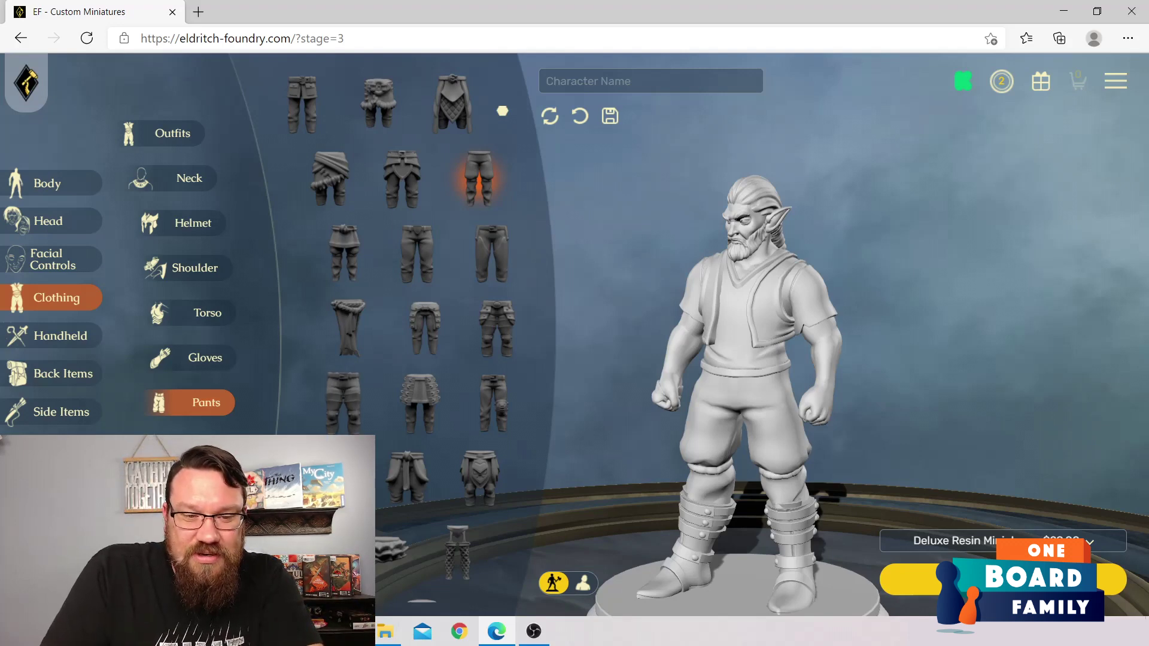
click(343, 402)
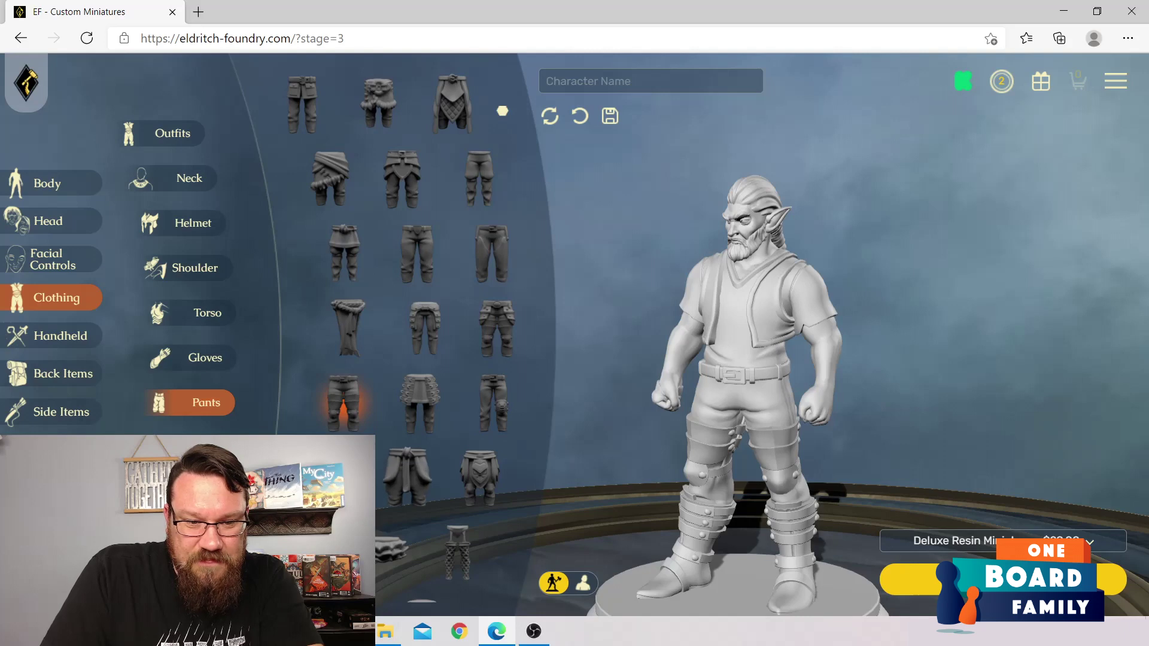
click(407, 477)
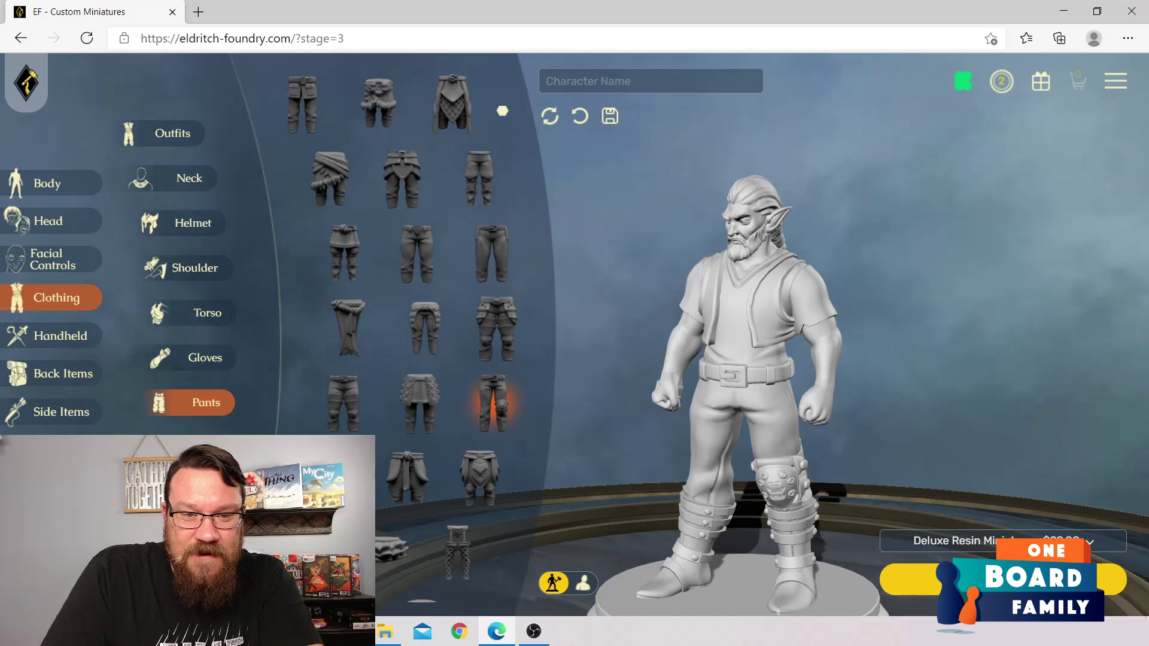
Step: Dress the elf in the trousers with the knotted waist sash and bead string, and check them from the front
scroll(502, 111, down, 5)
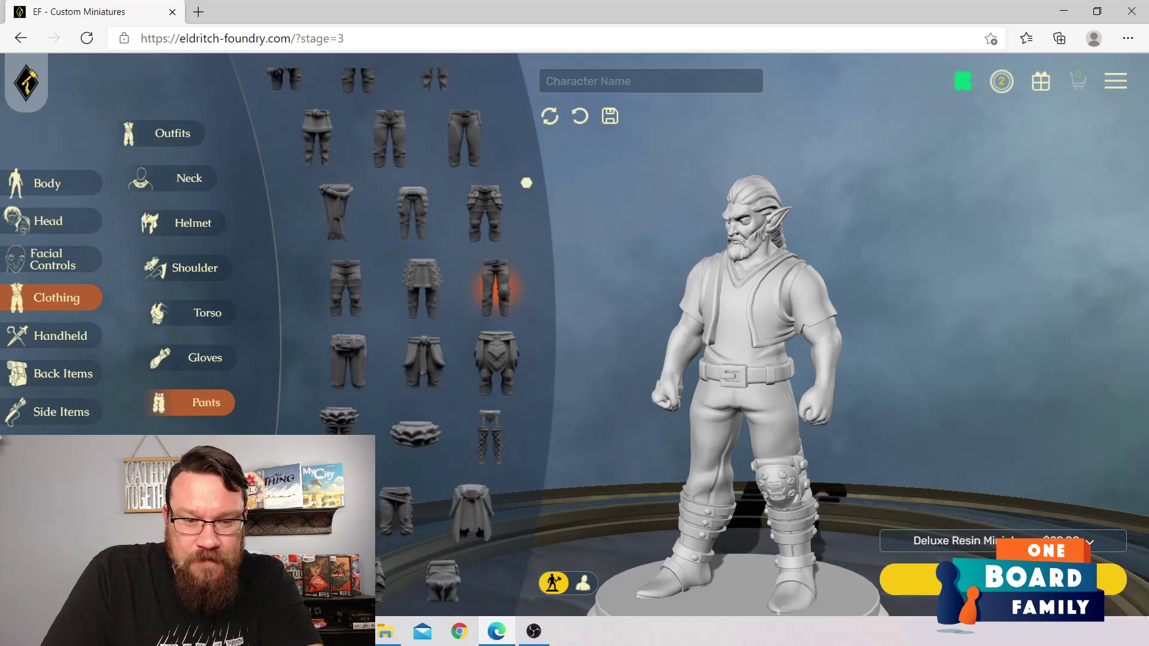
scroll(419, 359, down, 1)
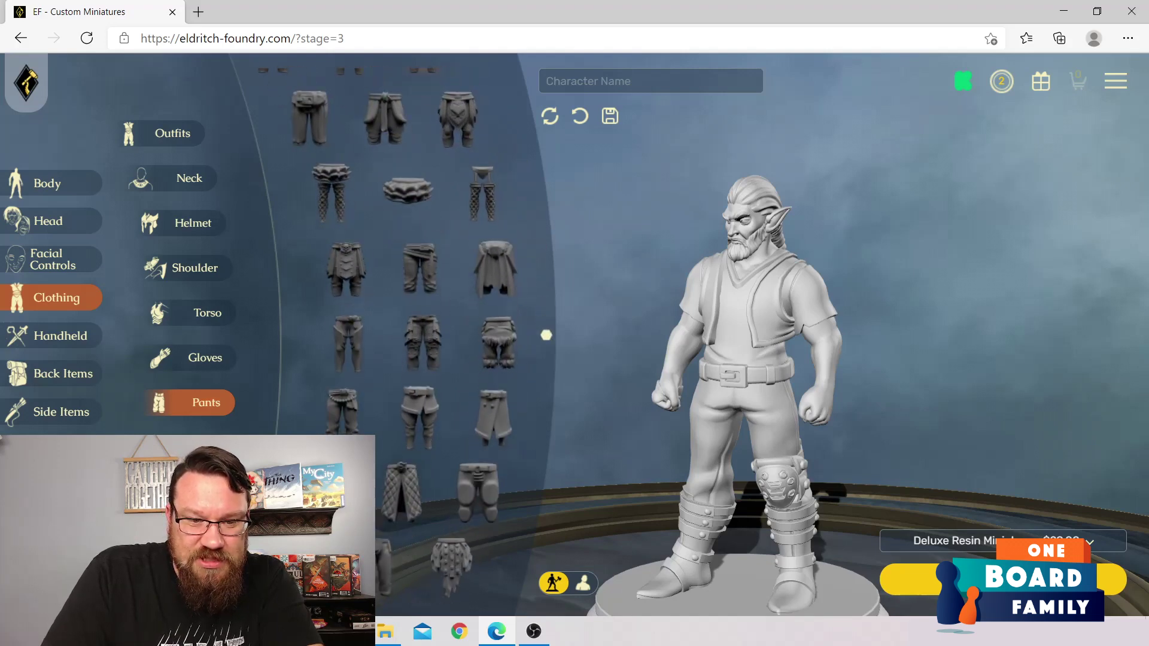
click(341, 413)
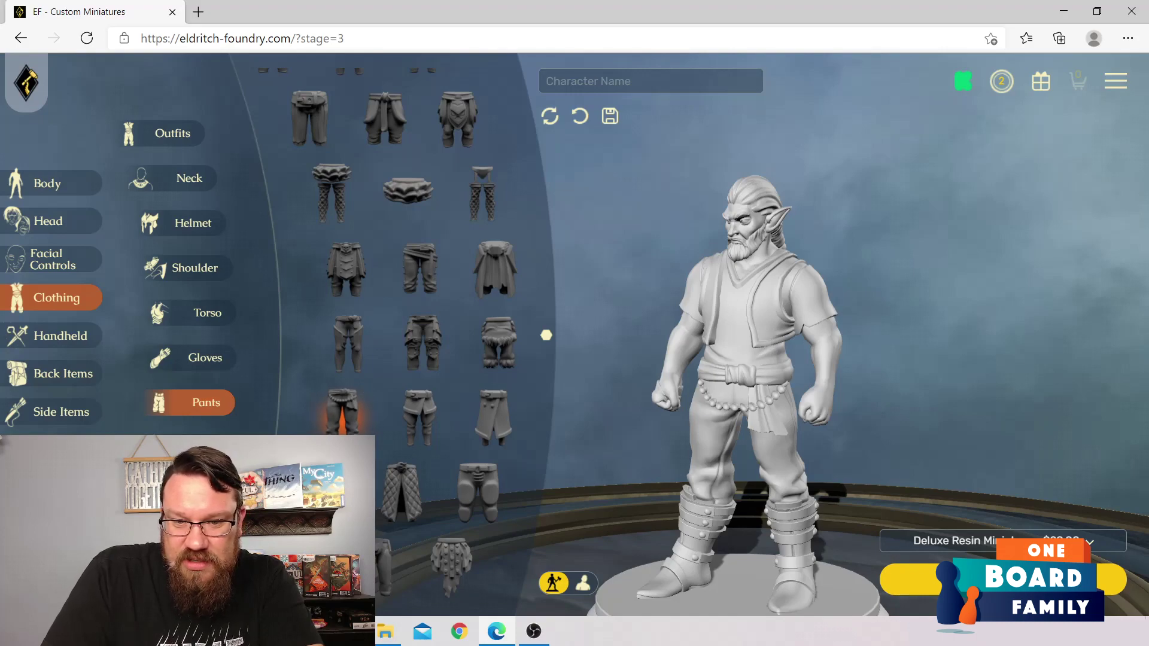
drag(718, 371, 906, 356)
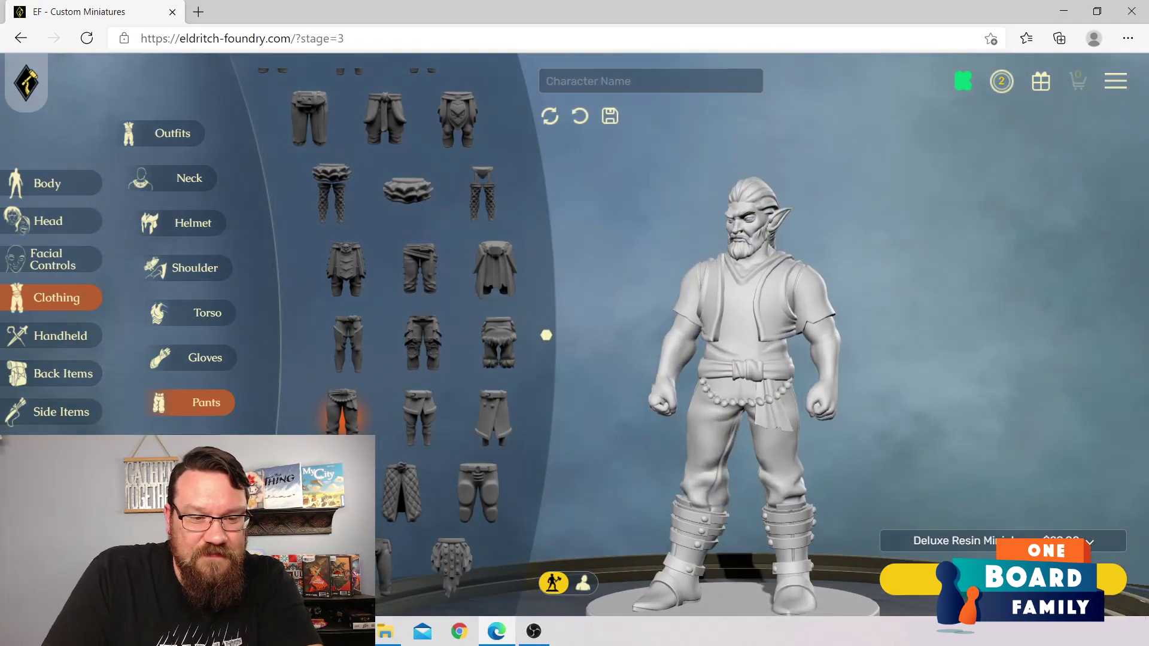
Step: Try the long cape with scrollwork edges on the elf's back, and take it off again
click(193, 448)
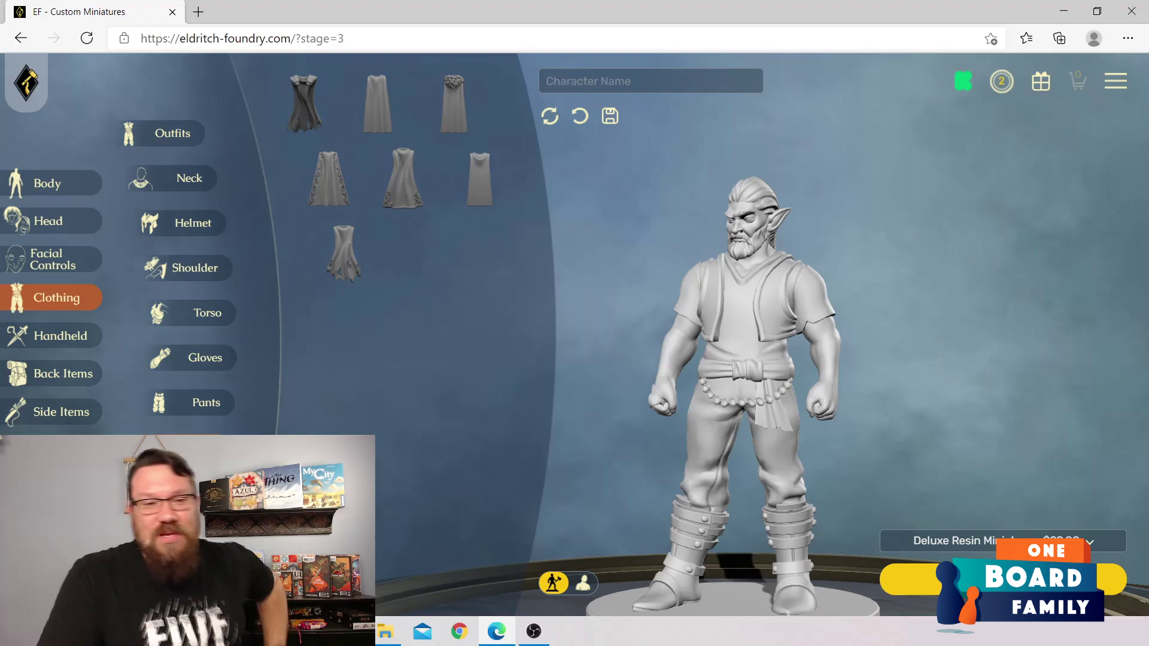
click(328, 178)
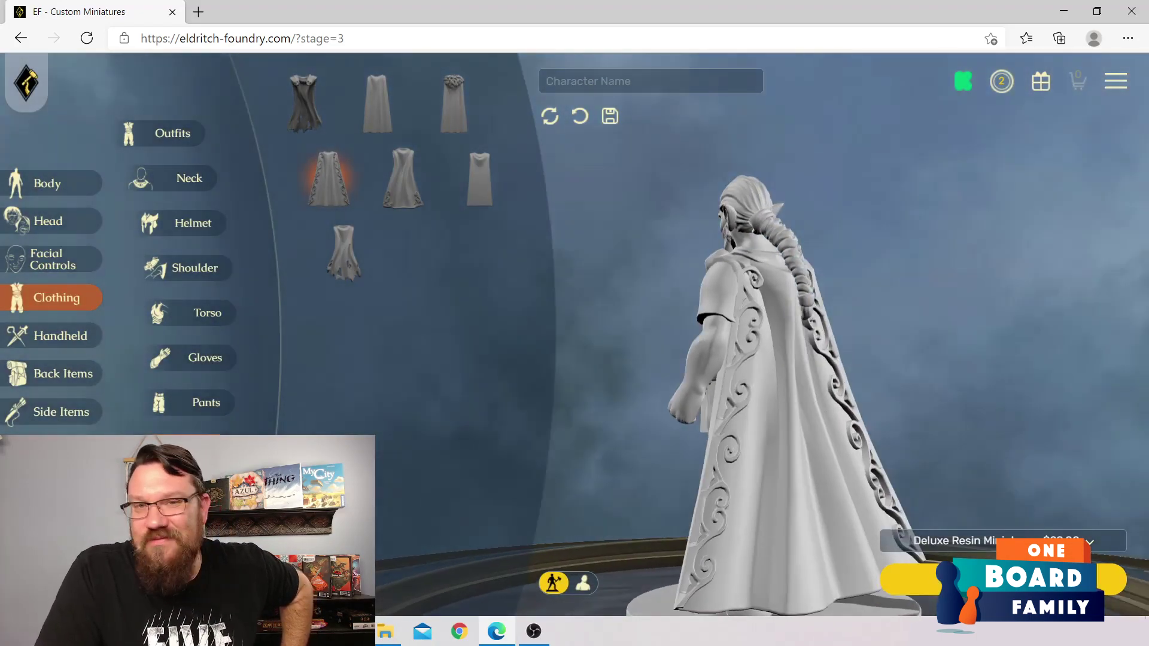
click(328, 178)
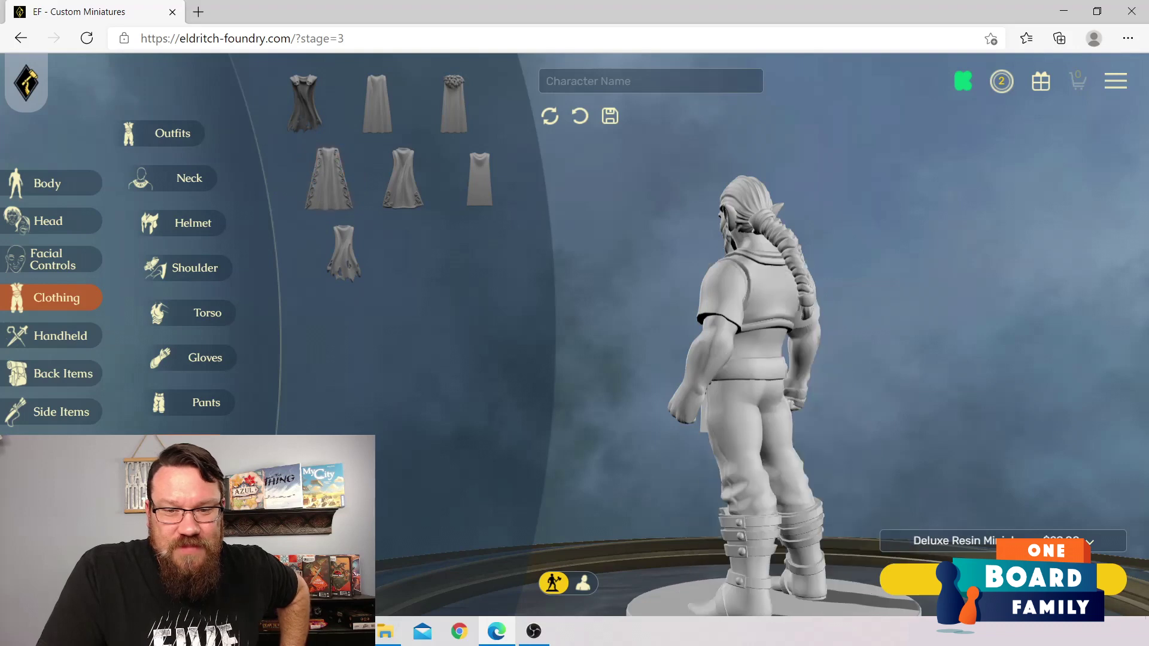
Step: Try the thick-cuffed boots with round ankle studs on both of the elf's feet
click(183, 492)
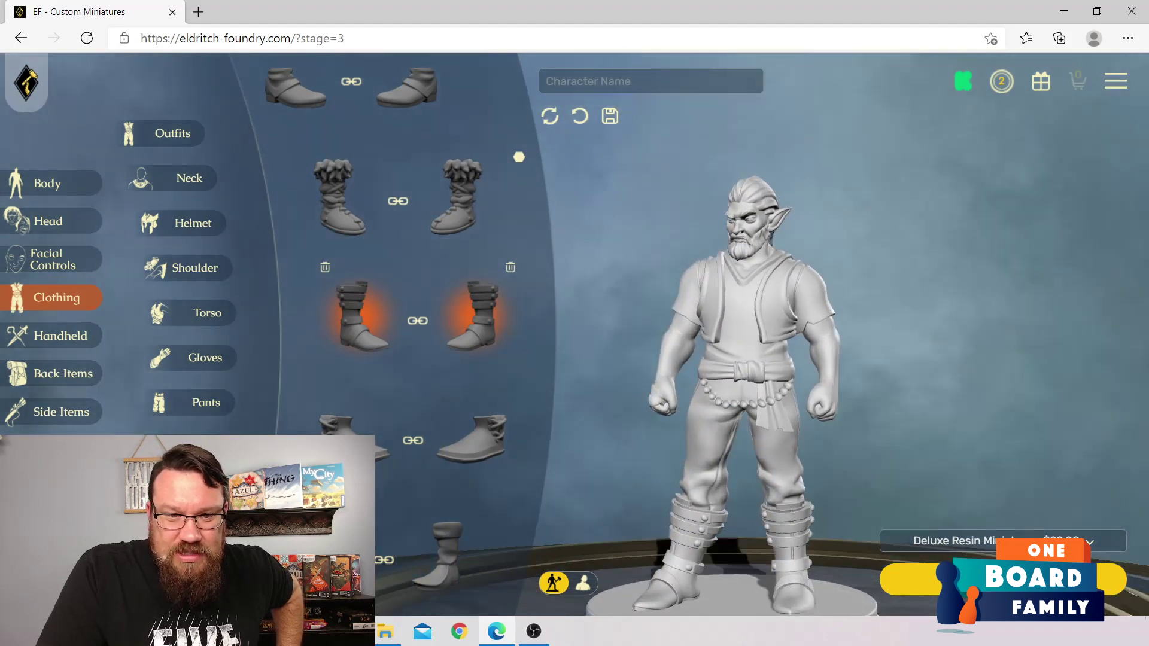
scroll(516, 144, up, 3)
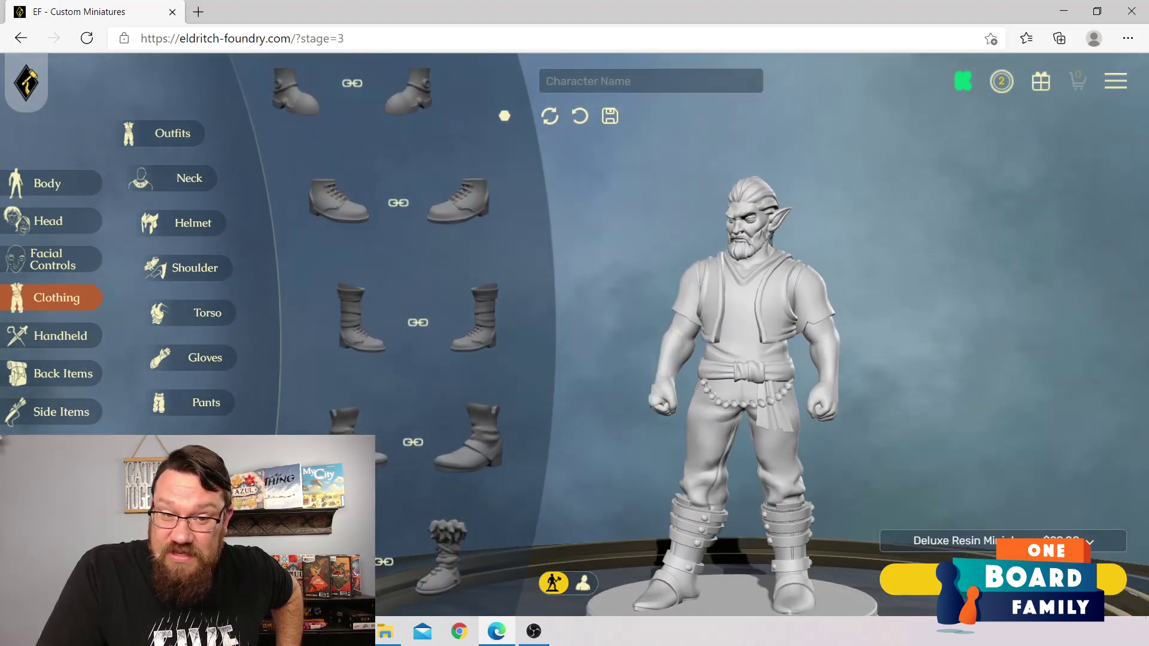
scroll(504, 116, up, 1)
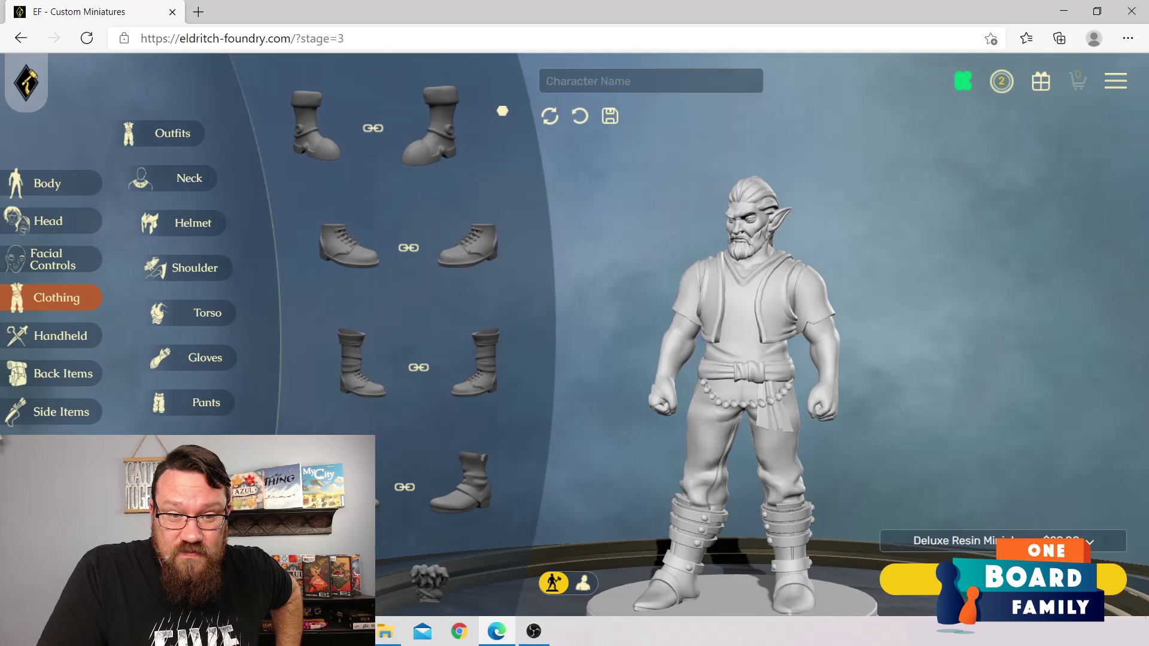
click(430, 125)
scroll(504, 112, down, 5)
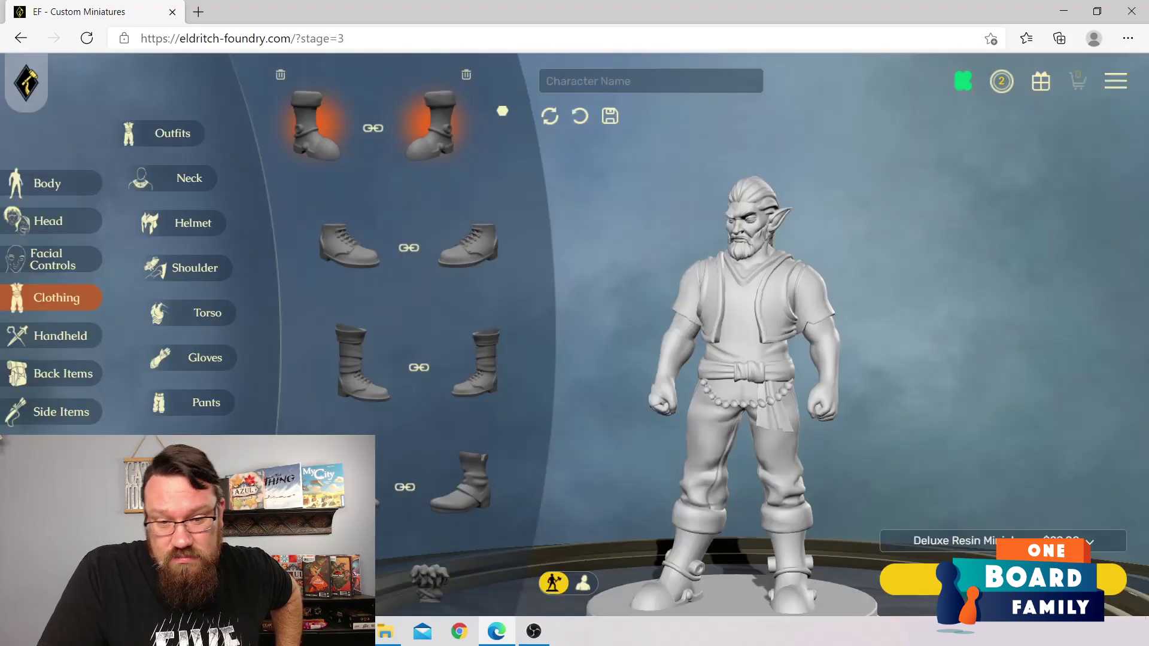
scroll(395, 311, down, 5)
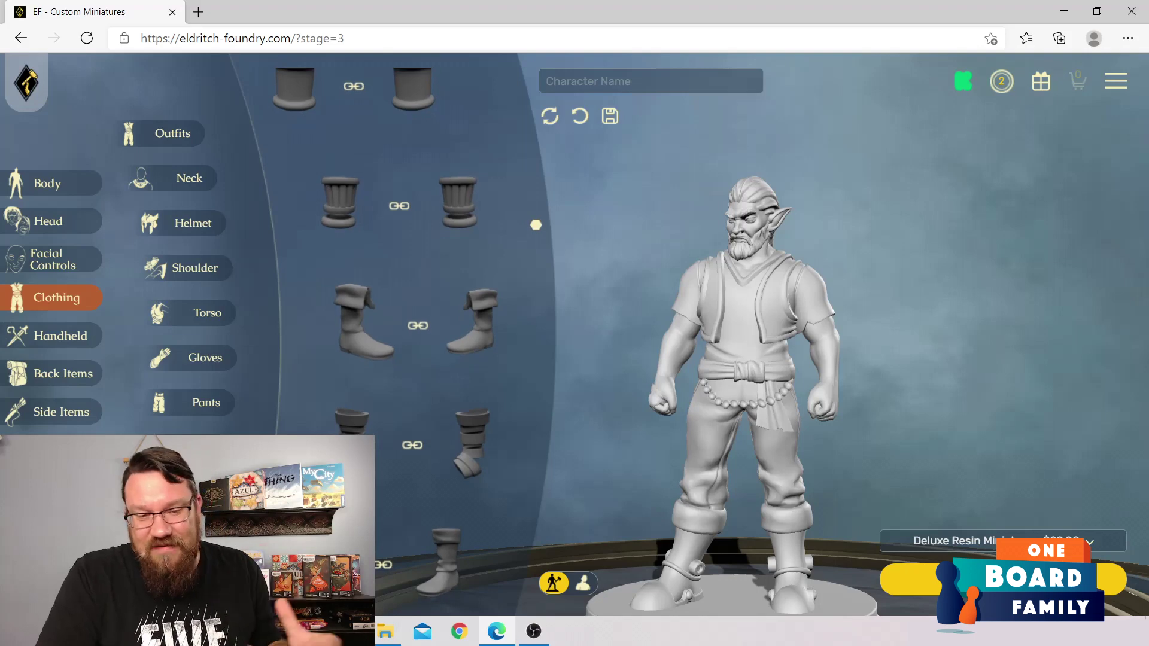
Step: Try the open-toed foot wraps and the tall knee-high armoured boots on the elf
click(352, 426)
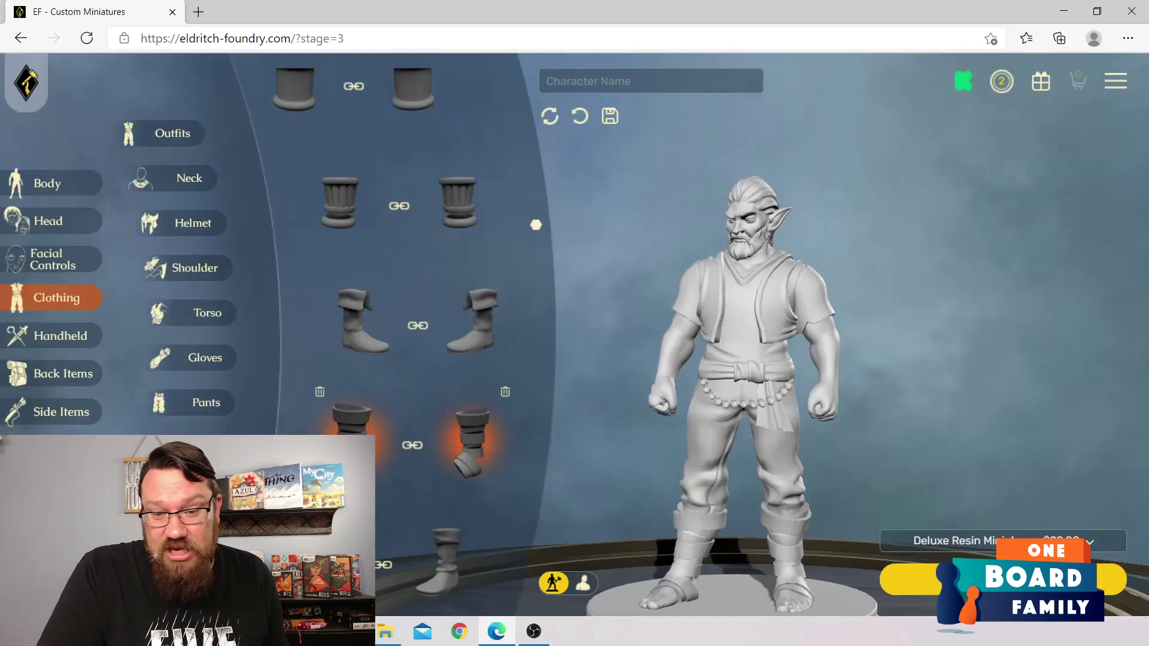
scroll(399, 323, down, 4)
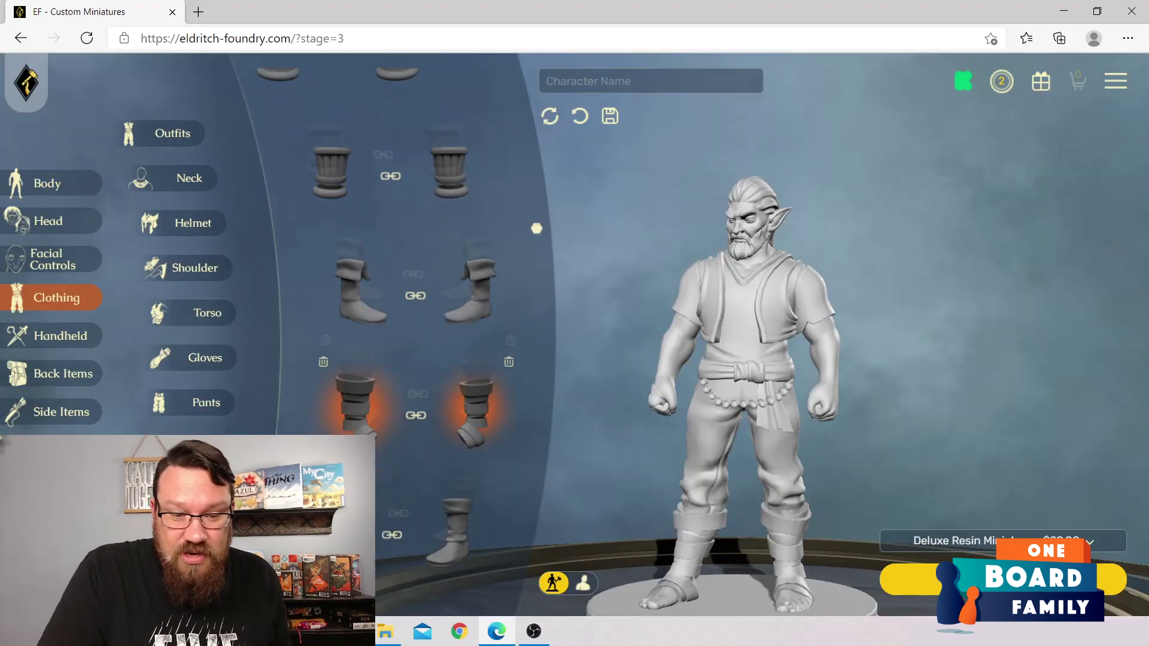
click(414, 432)
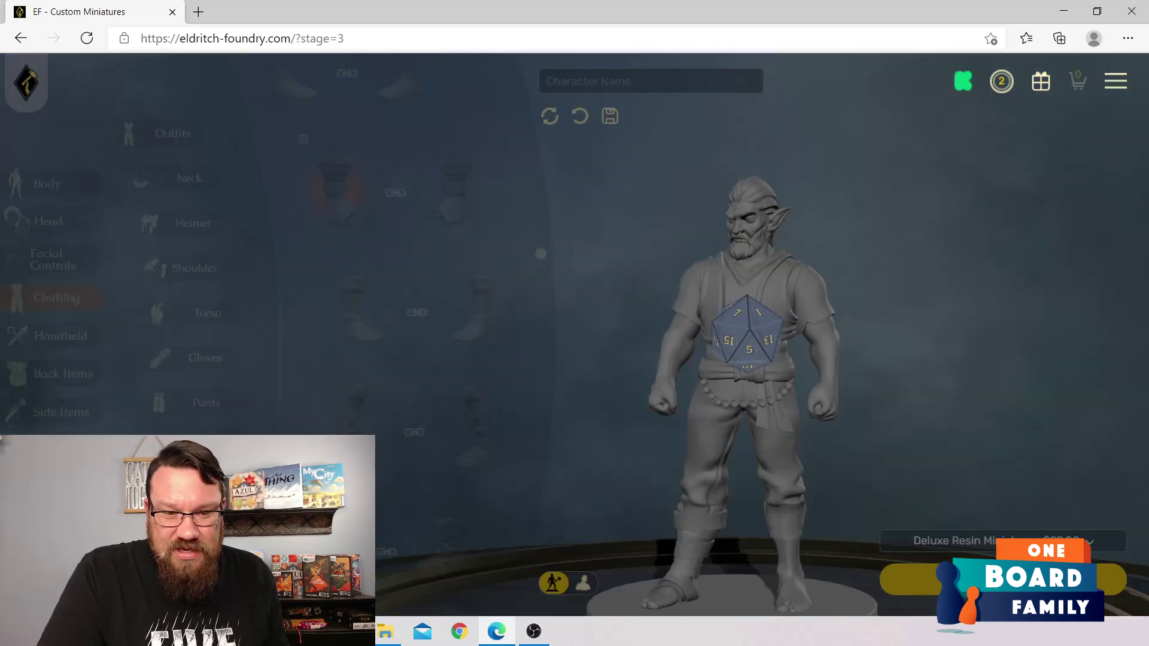
scroll(472, 426, down, 2)
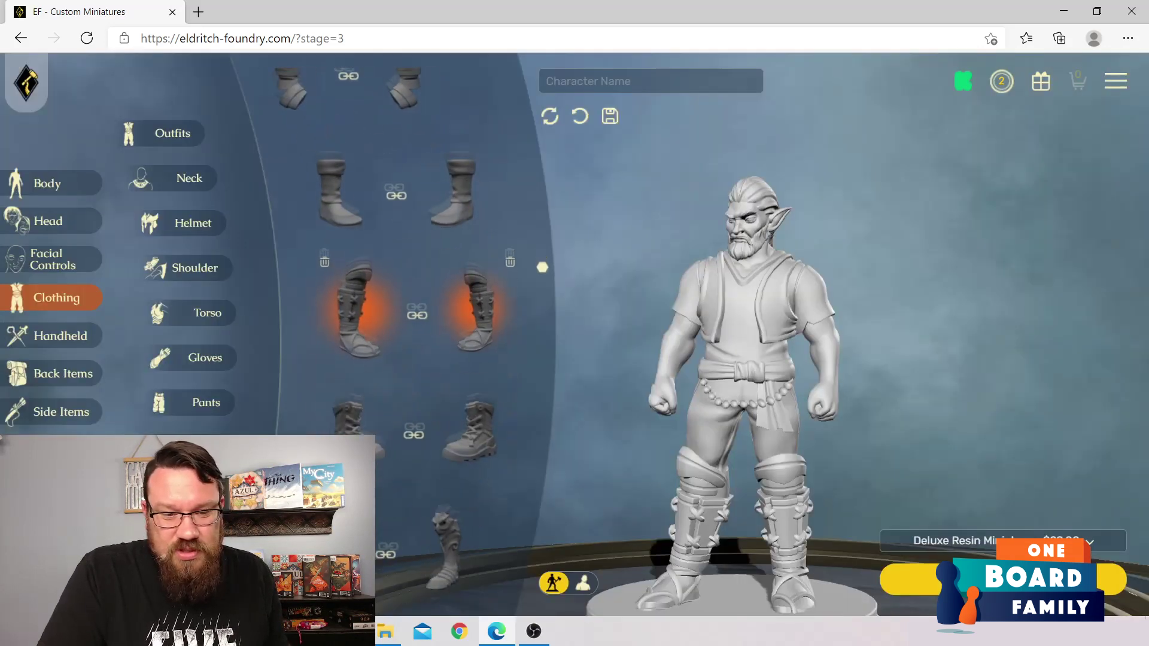
Step: Try the lace-up combat boots and the ornate greaves with sculpted knees on the elf
click(473, 422)
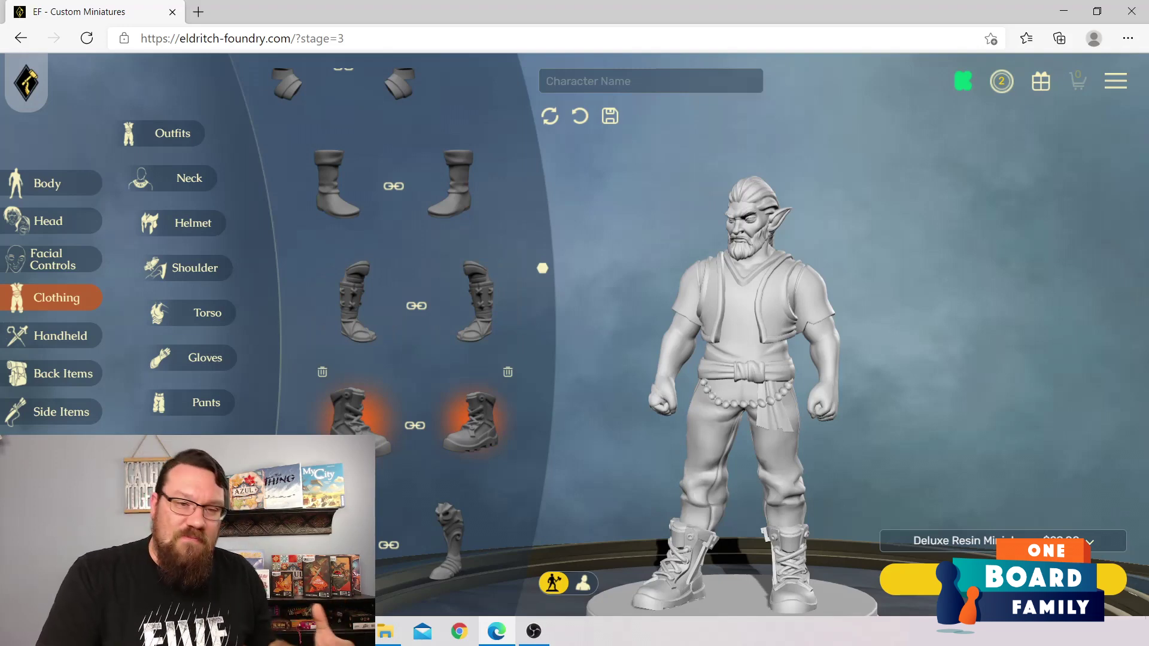
scroll(413, 341, down, 1)
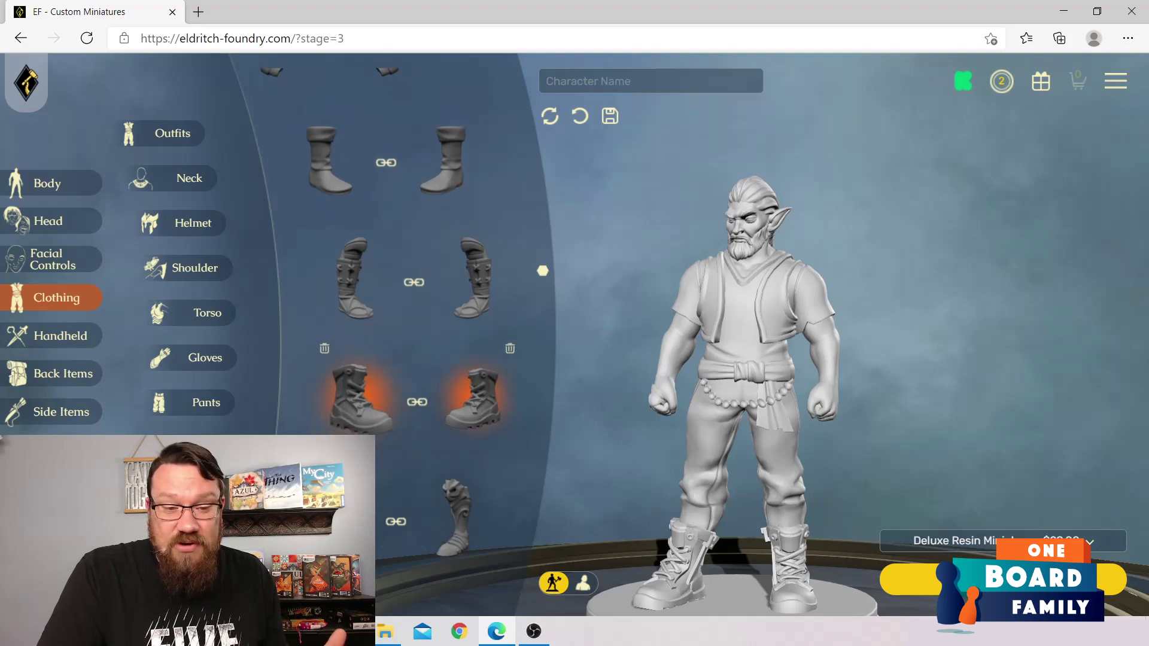
click(511, 334)
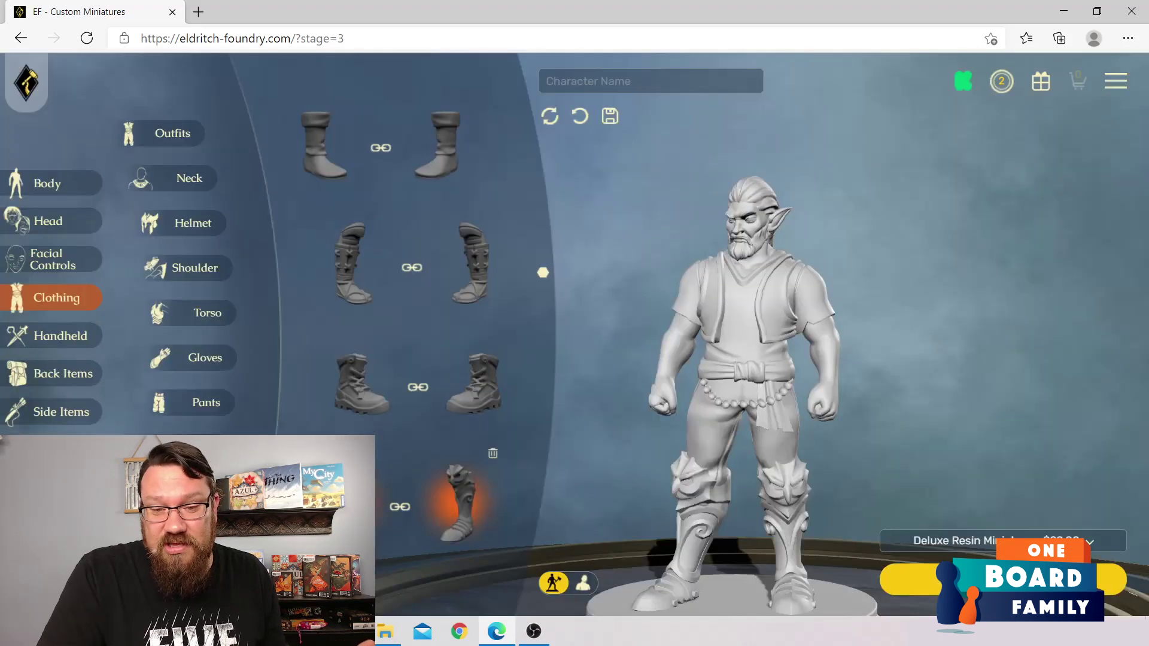
Step: Try the strapped shin-guard boots with plated toes on both of the elf's feet
scroll(413, 335, down, 7)
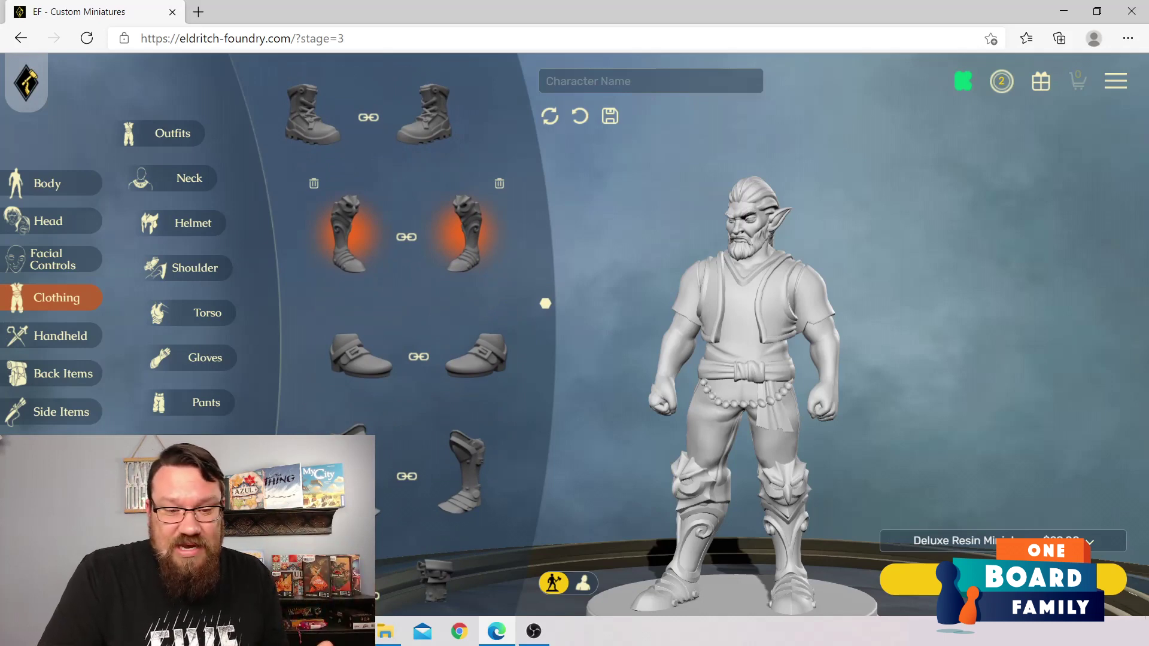
scroll(413, 299, down, 3)
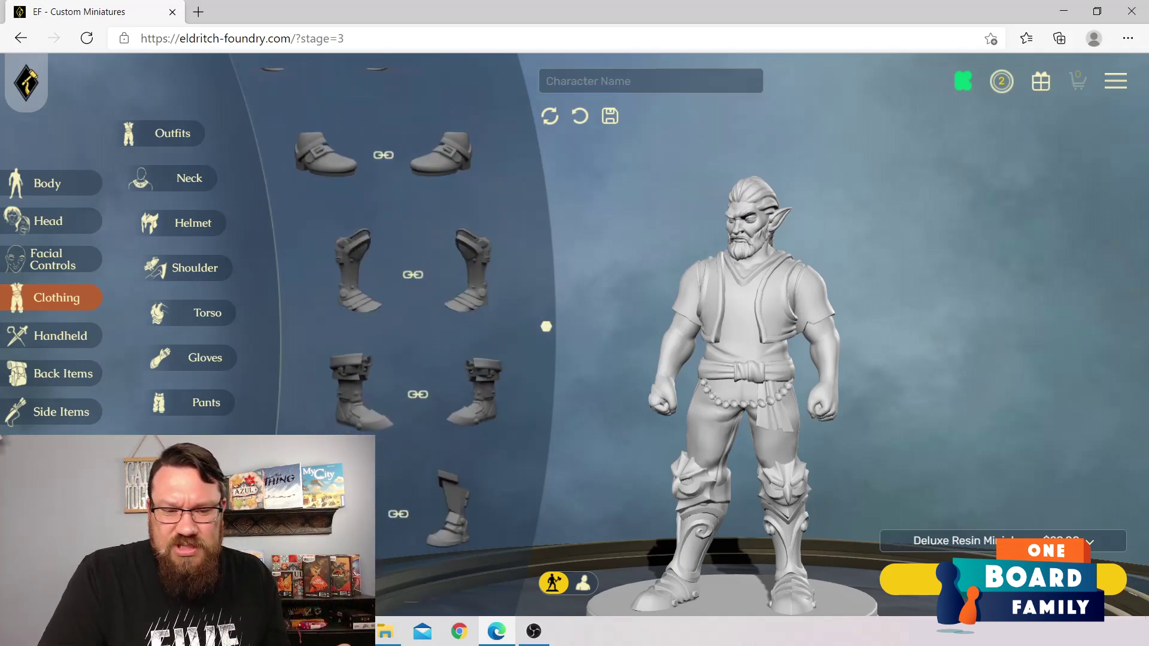
scroll(412, 299, down, 3)
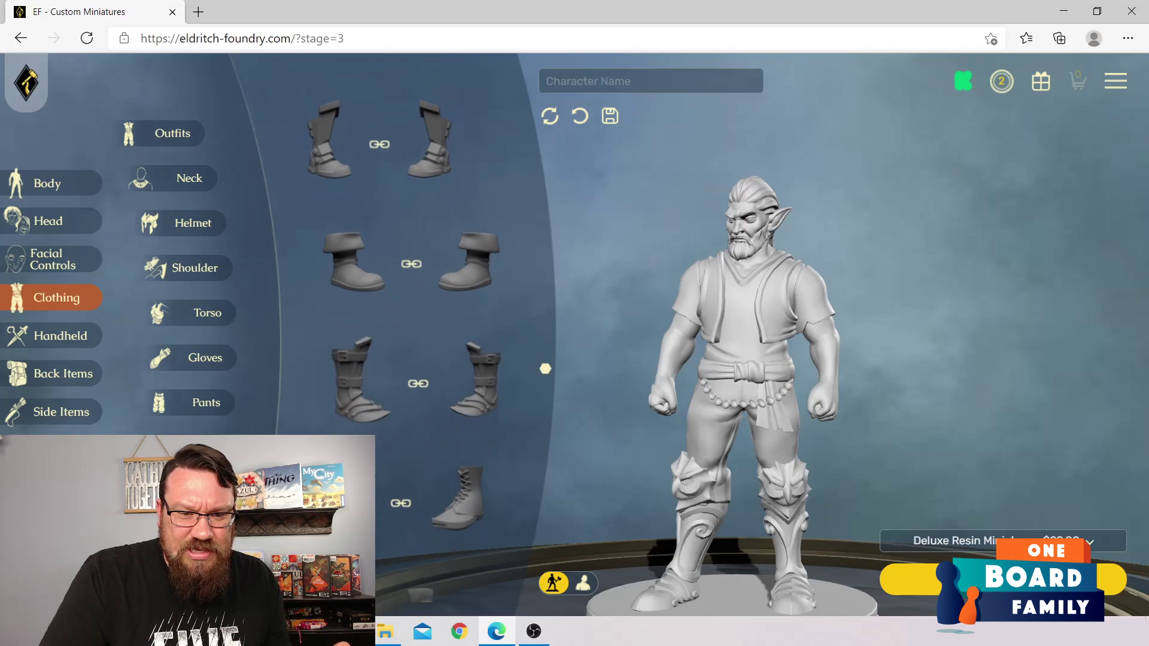
click(361, 321)
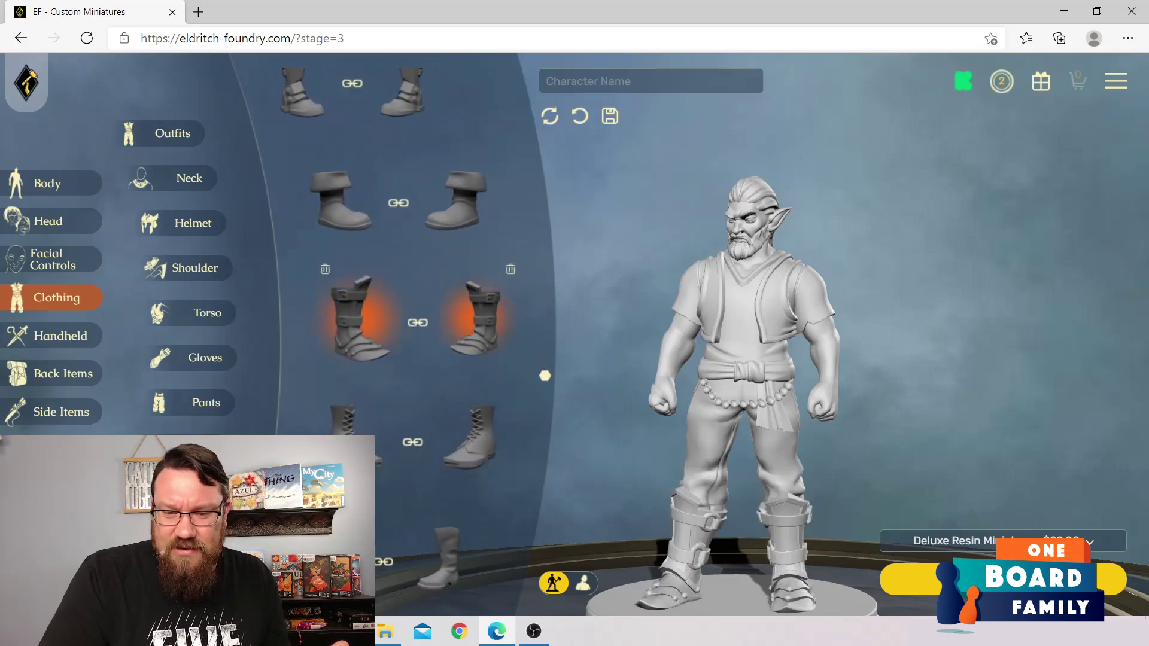
scroll(413, 299, down, 5)
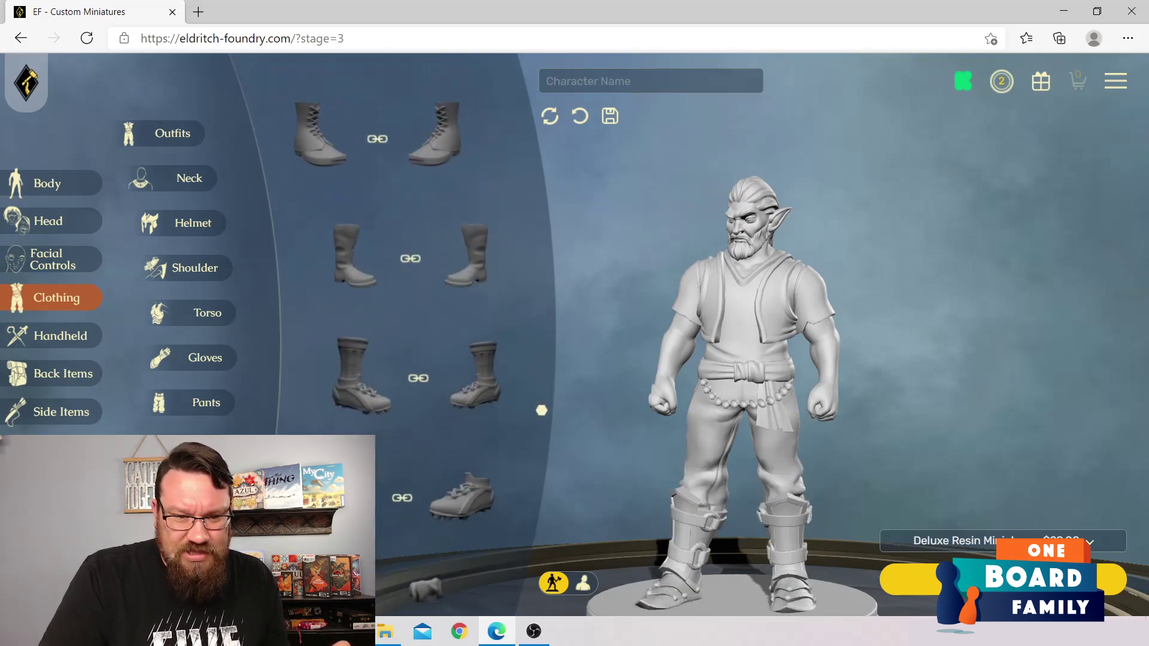
Step: Put the pointed boots with banded, studded shafts back on both of the elf's feet
scroll(413, 299, up, 5)
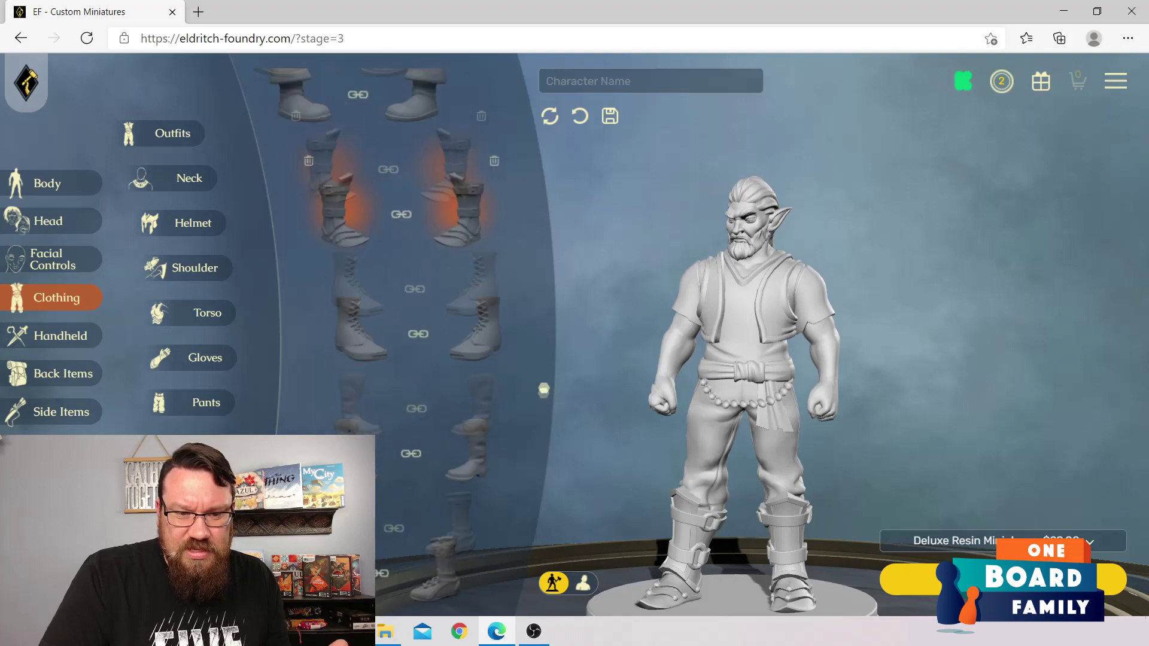
scroll(413, 300, up, 5)
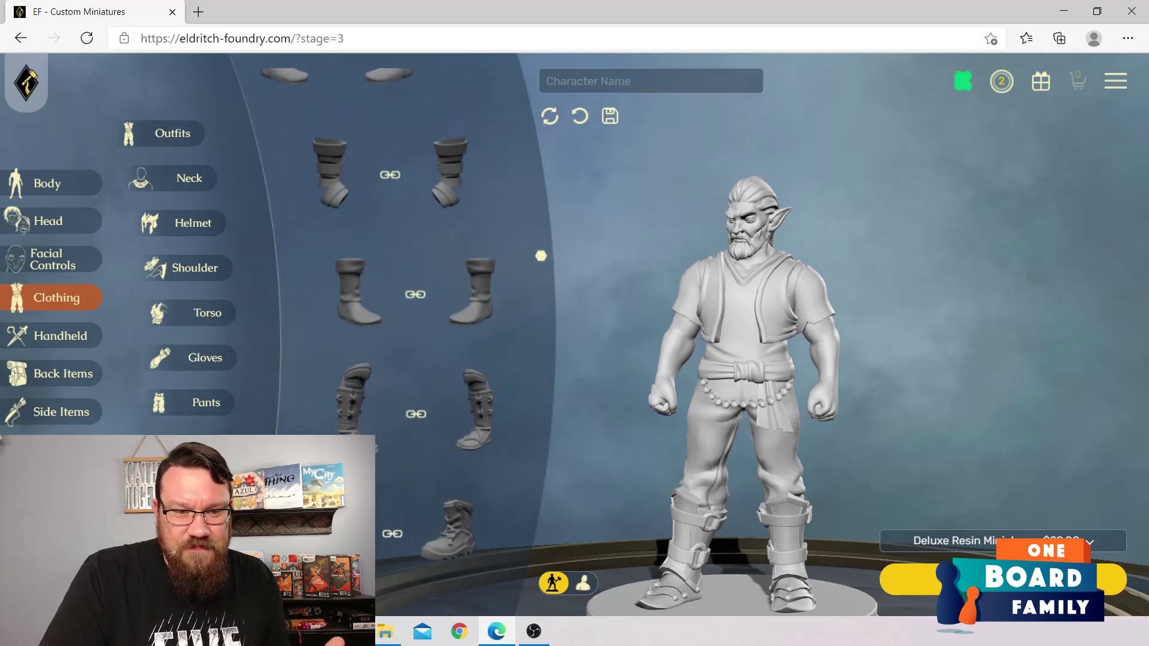
scroll(413, 299, up, 3)
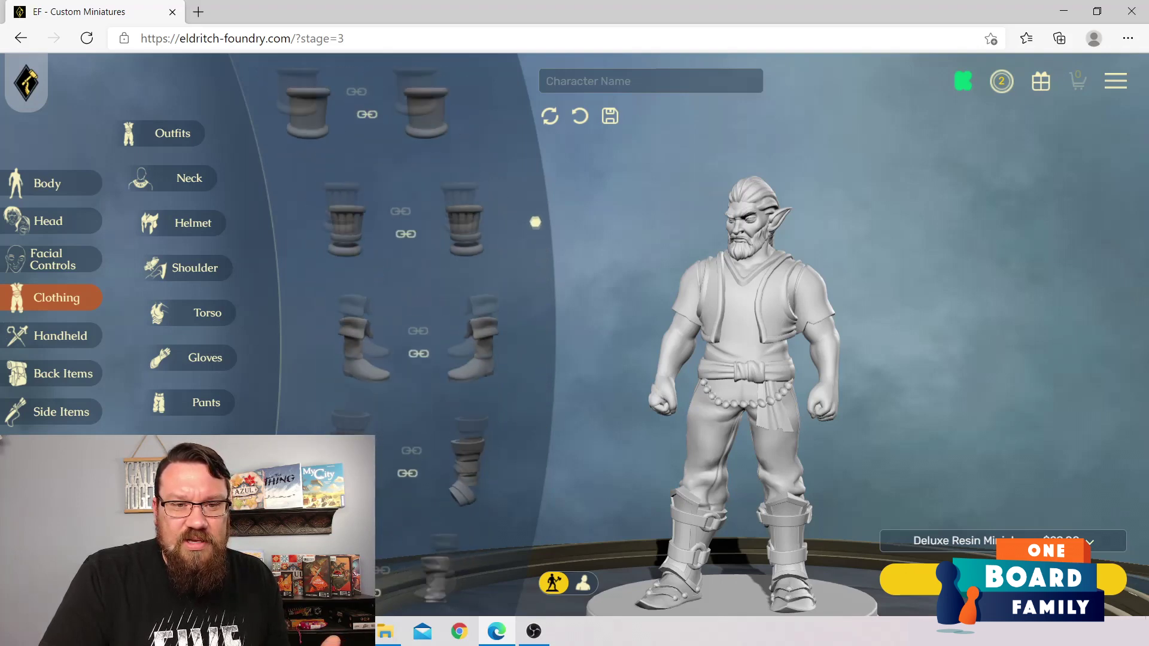
scroll(413, 300, up, 5)
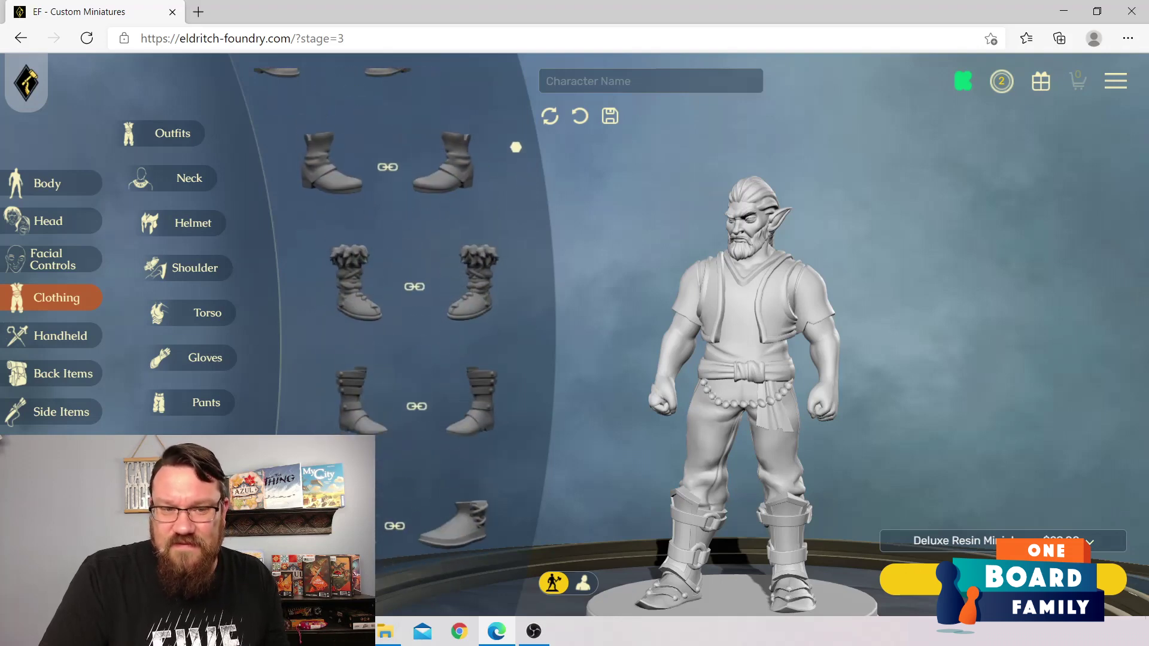
click(360, 402)
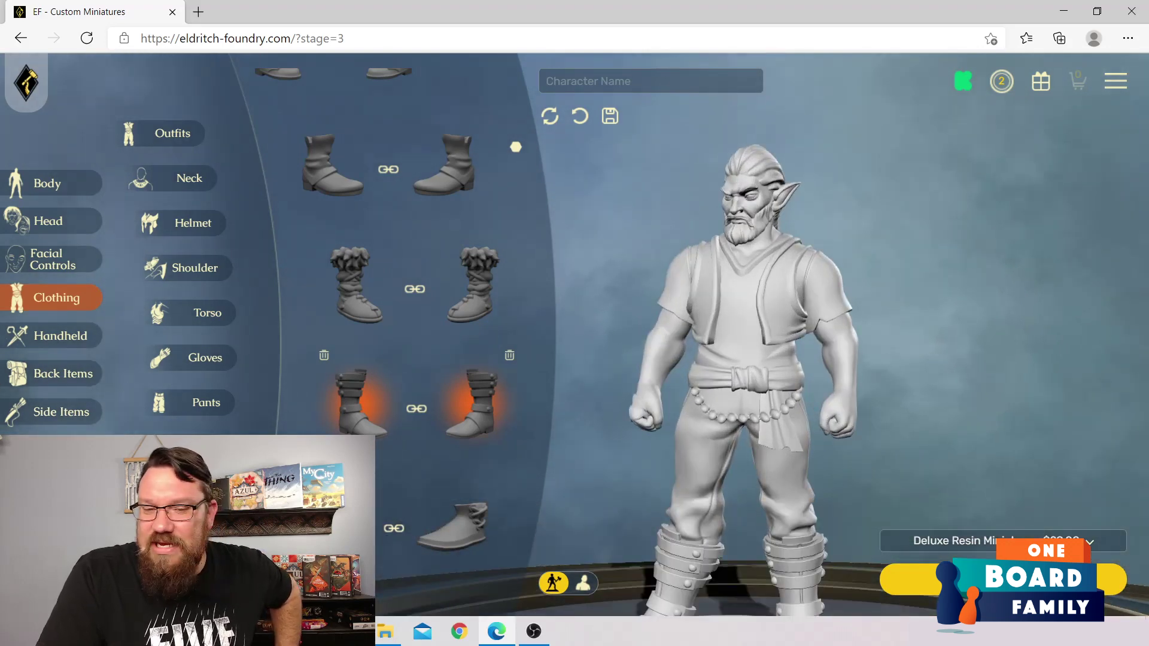
Step: Look through the handheld axes, dynamic and static chained weapons, daggers and blades for a suitable weapon
click(60, 336)
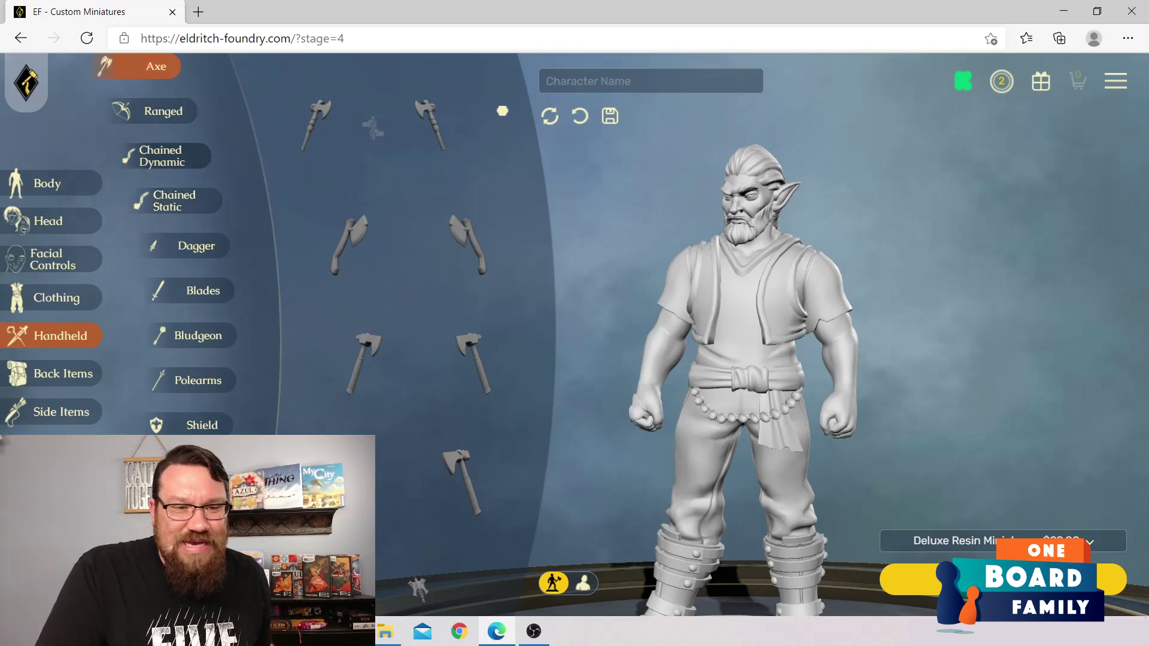
click(168, 156)
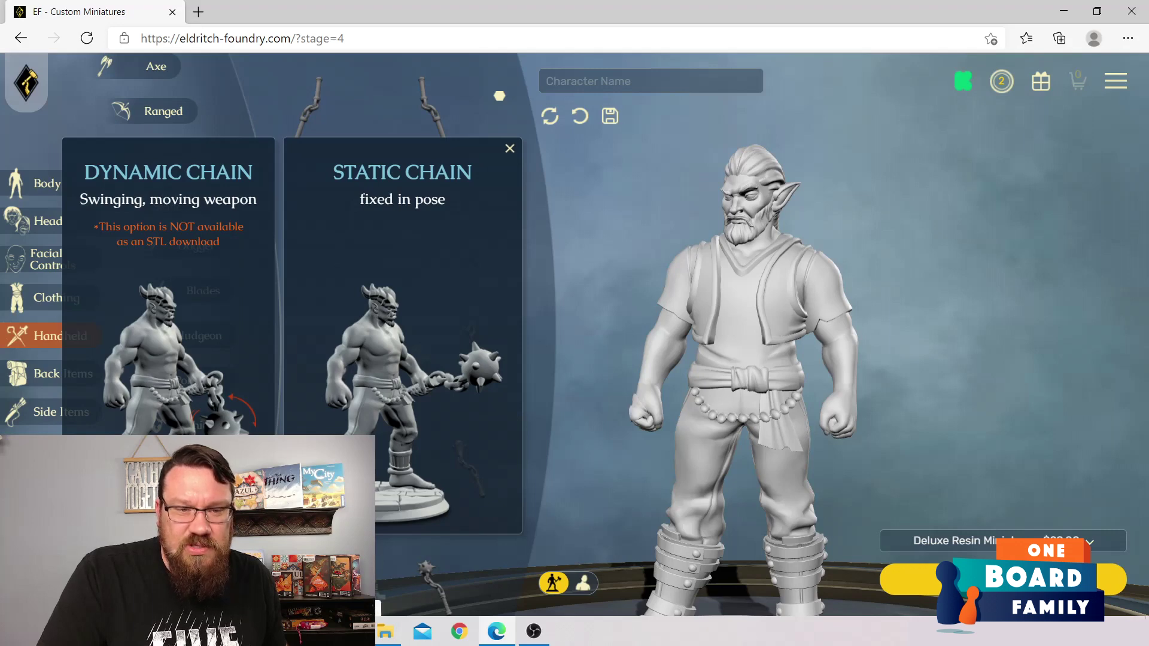
click(509, 148)
click(176, 200)
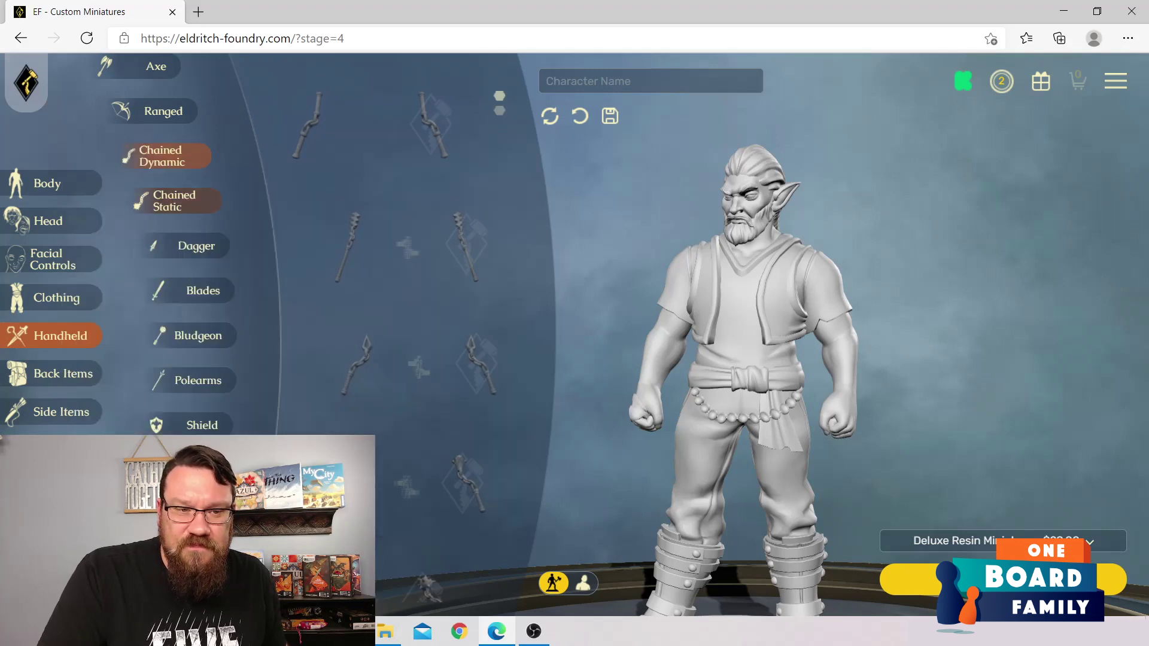
click(190, 246)
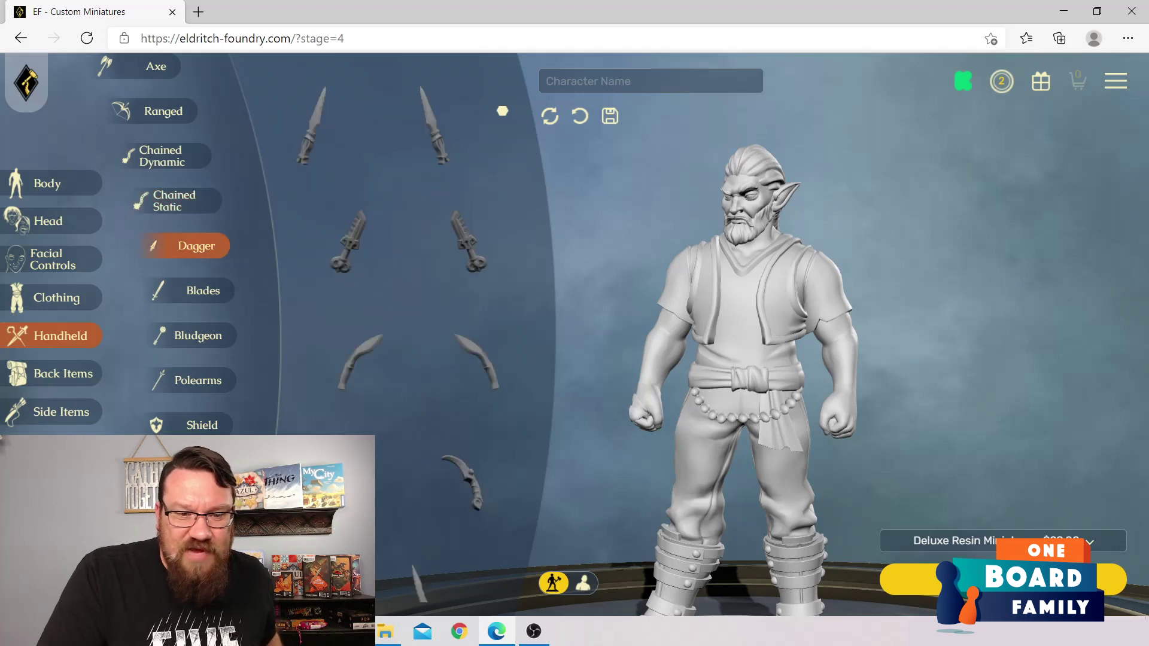
click(197, 290)
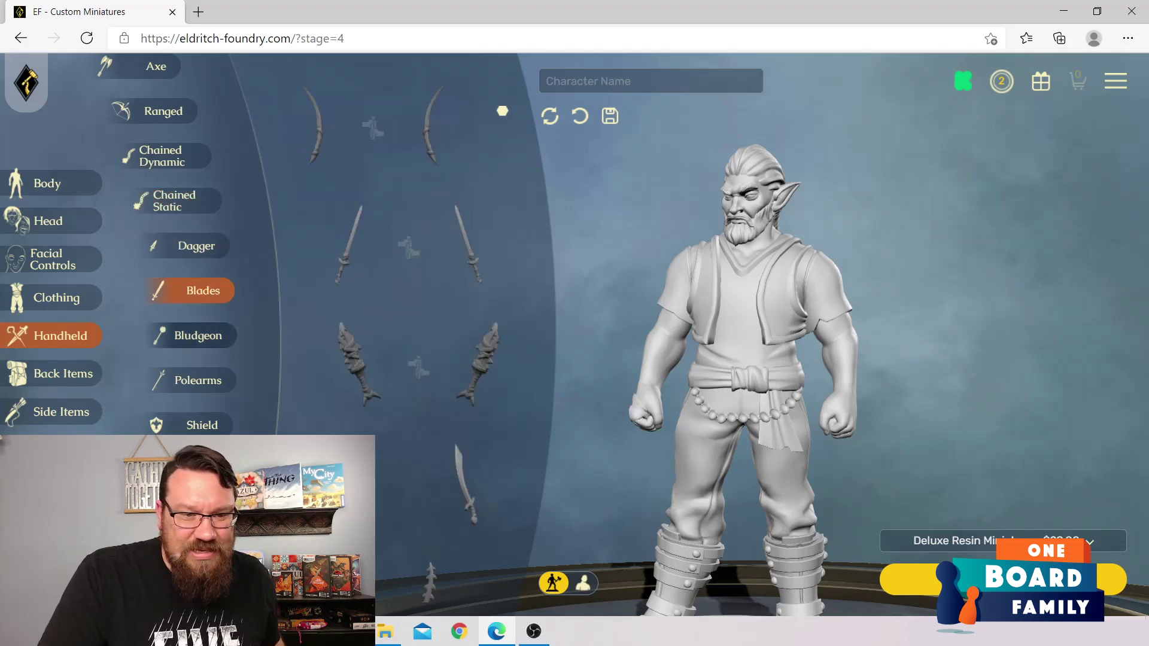
Step: Try the large bludgeon club in the elf's right hand, remove it, and place it in the left hand instead
click(194, 336)
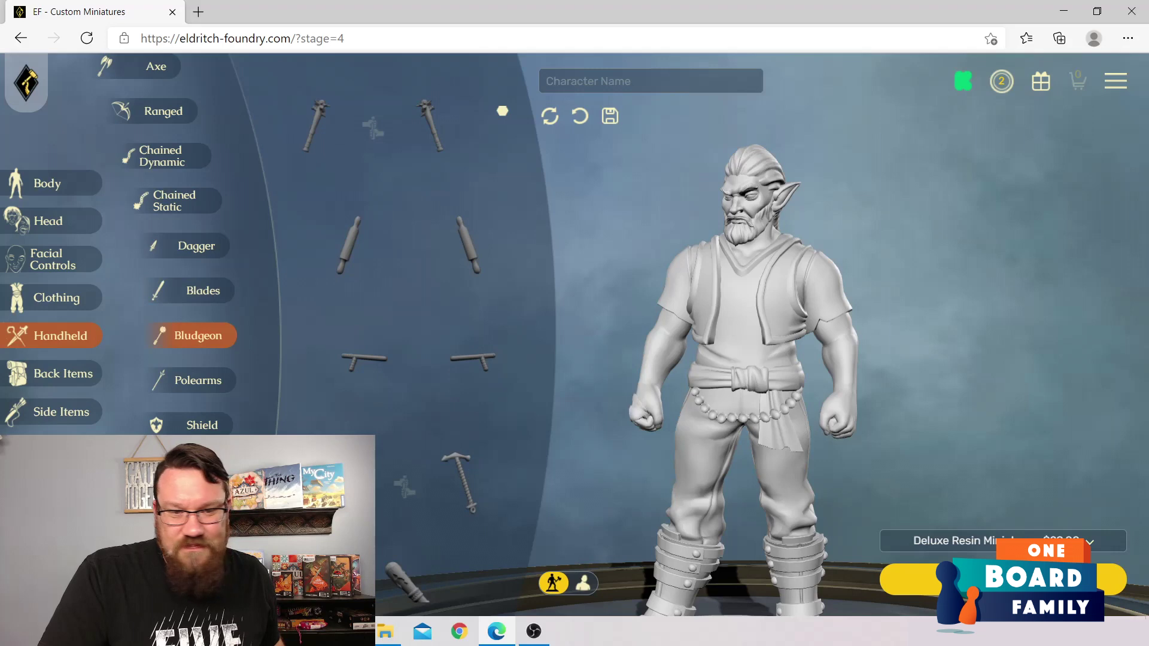
scroll(502, 110, down, 3)
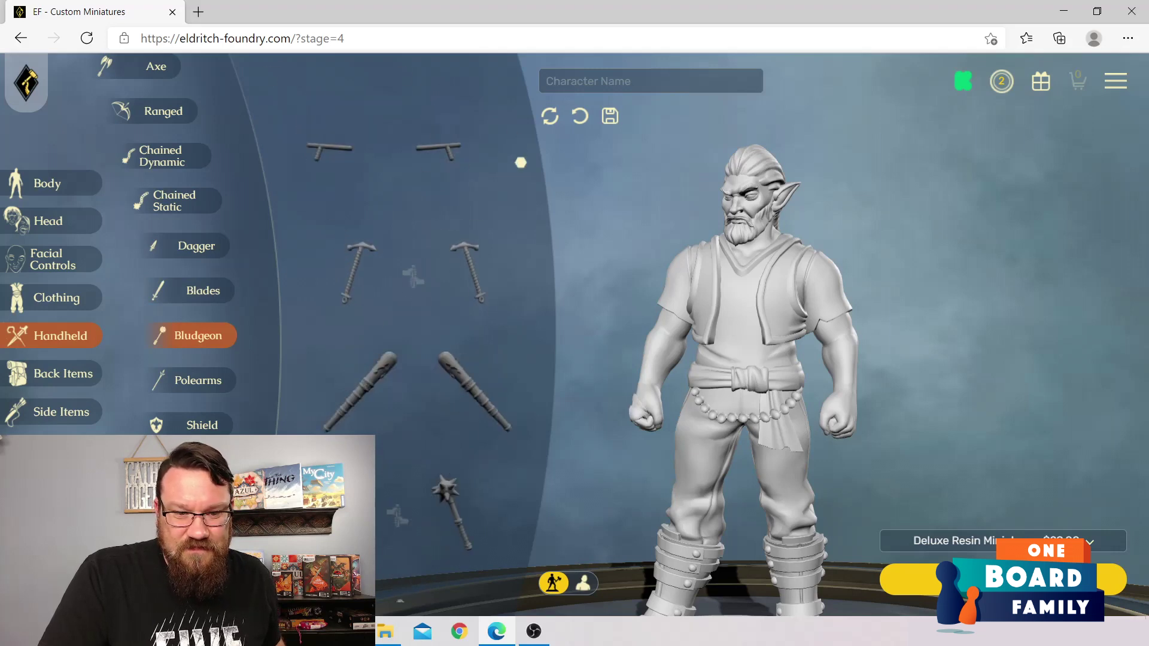
click(362, 387)
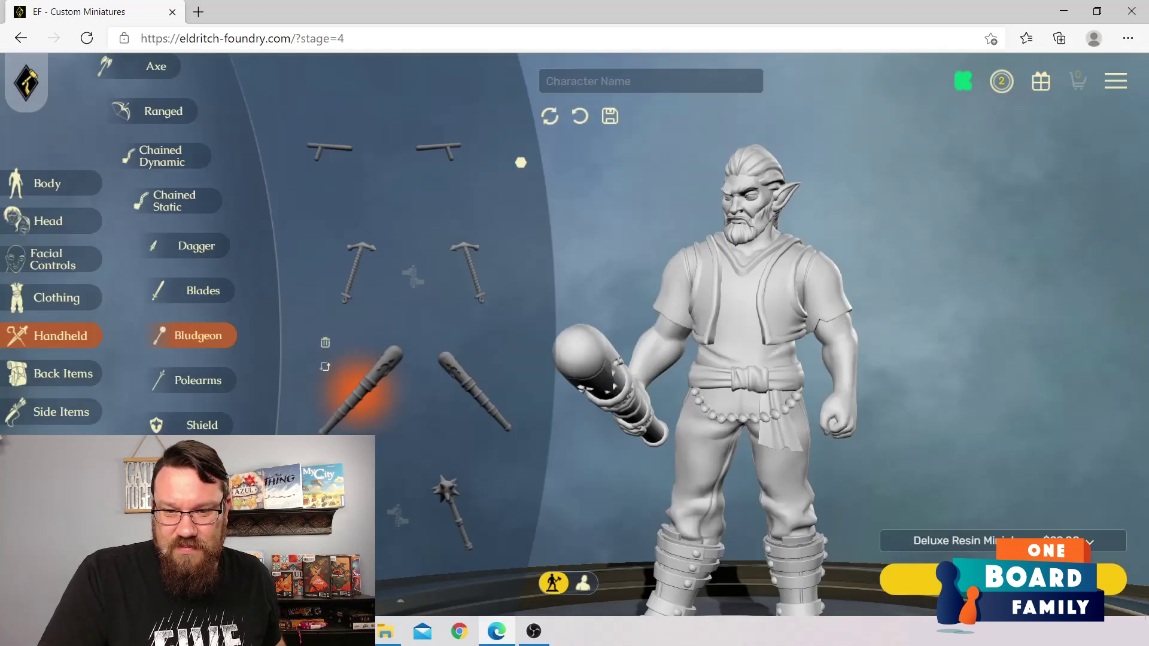
click(362, 389)
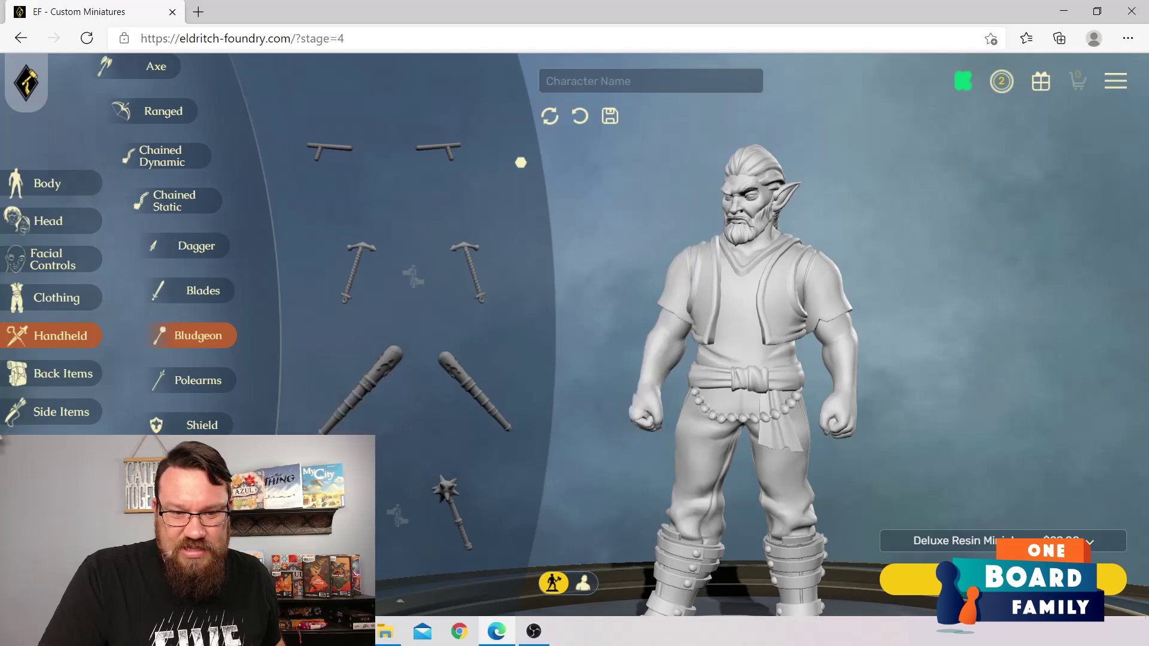
click(476, 392)
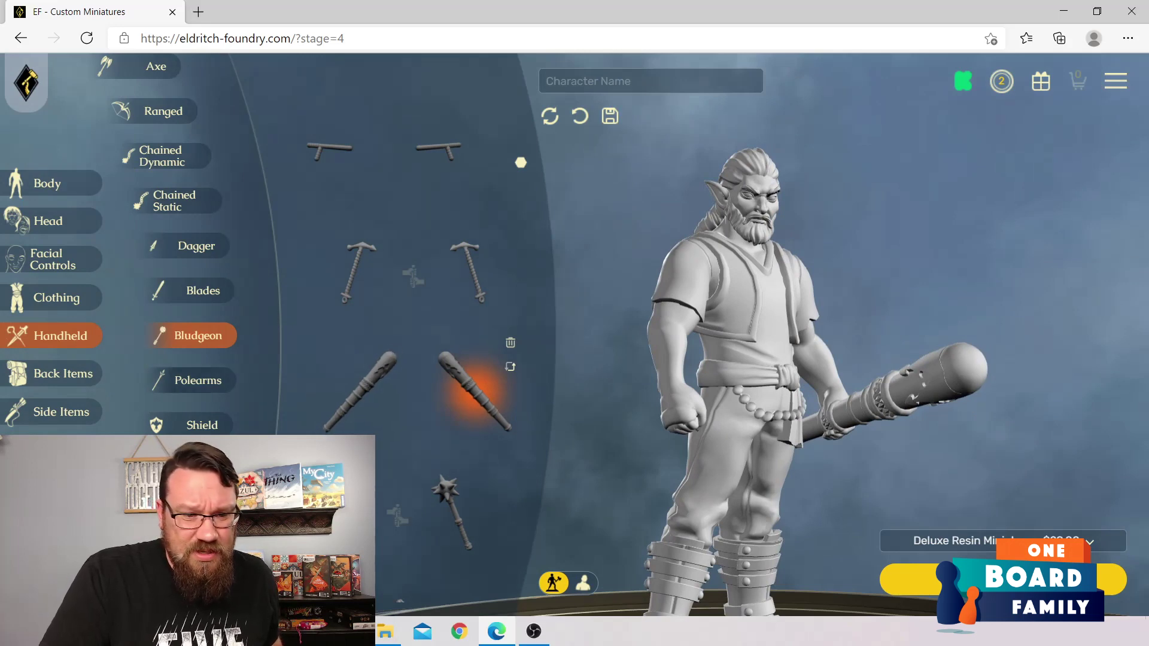
Step: Try the wrapped gift box in the elf's hands, then equip the oversized paintbrush in a two-handed grip
click(178, 516)
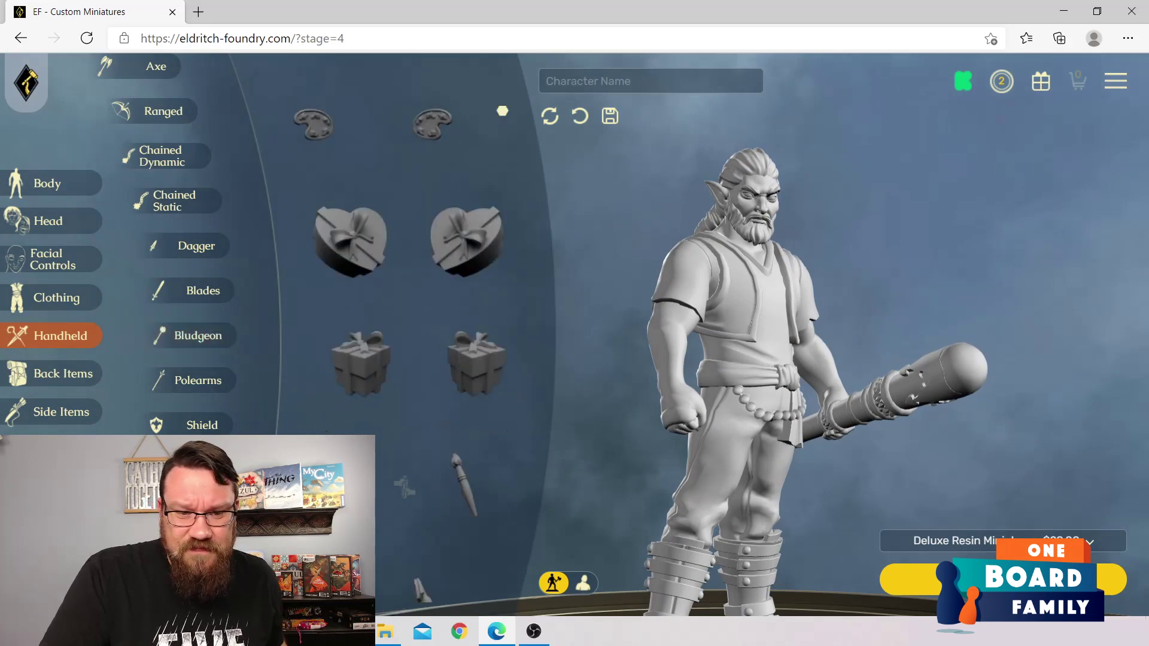
click(361, 365)
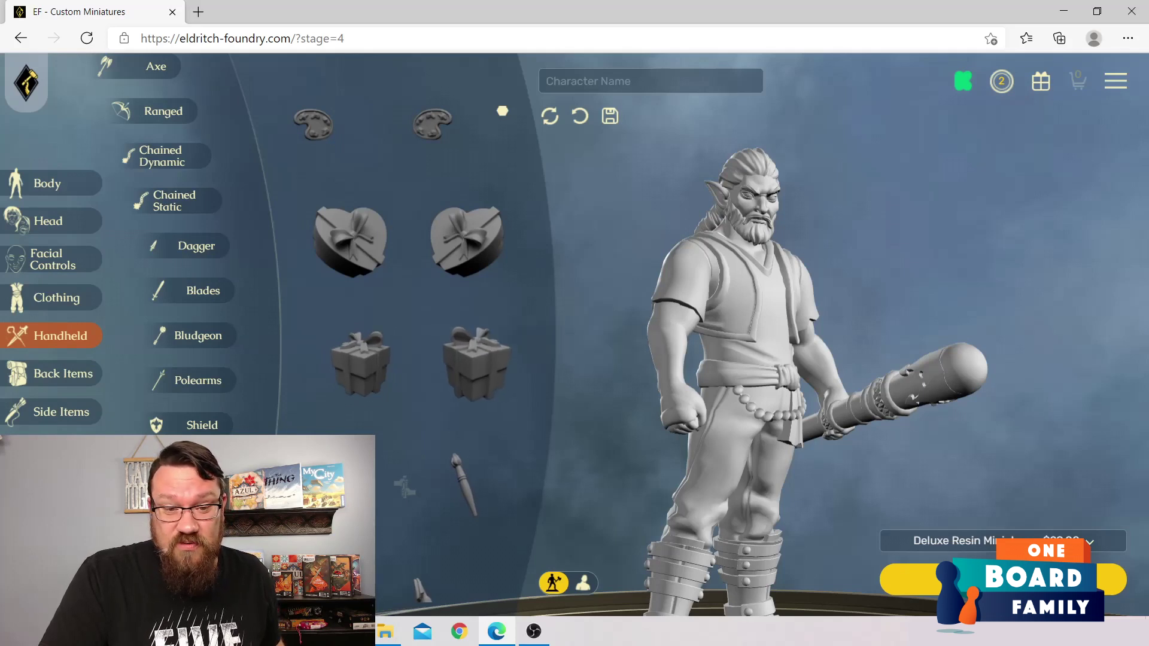
click(477, 365)
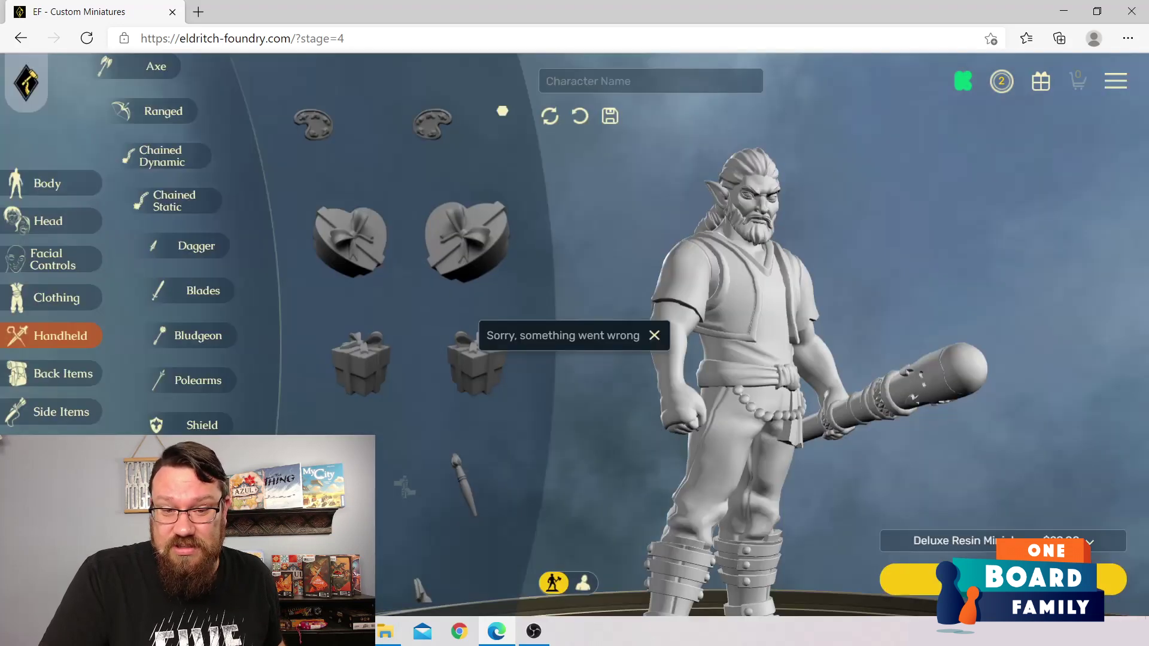
click(654, 336)
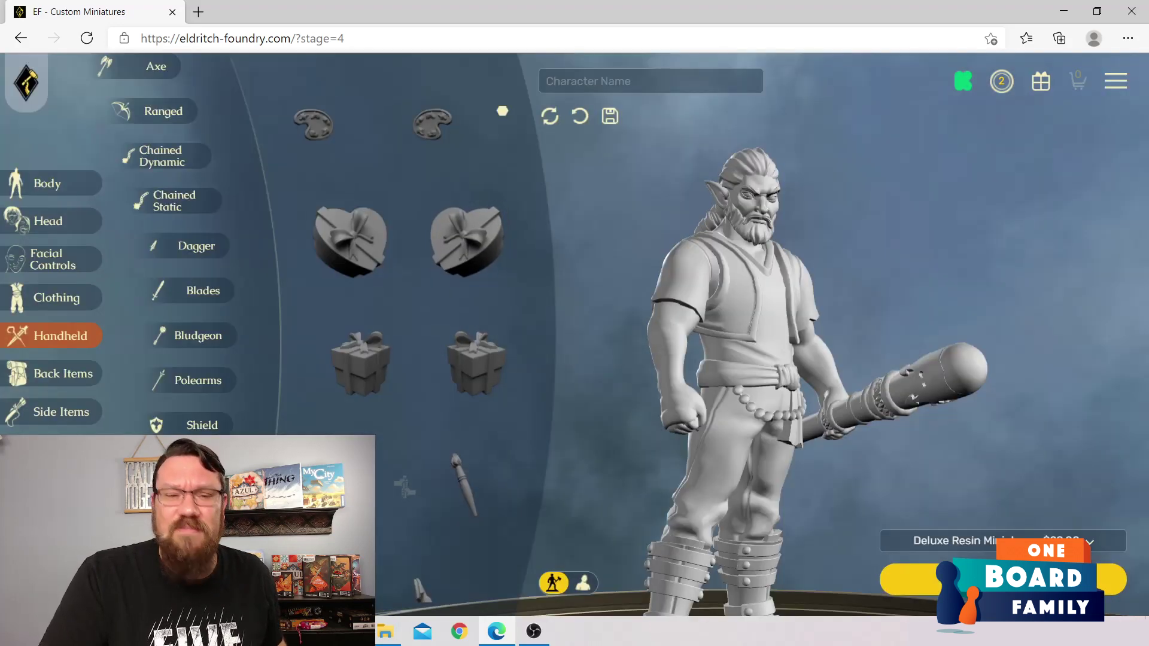
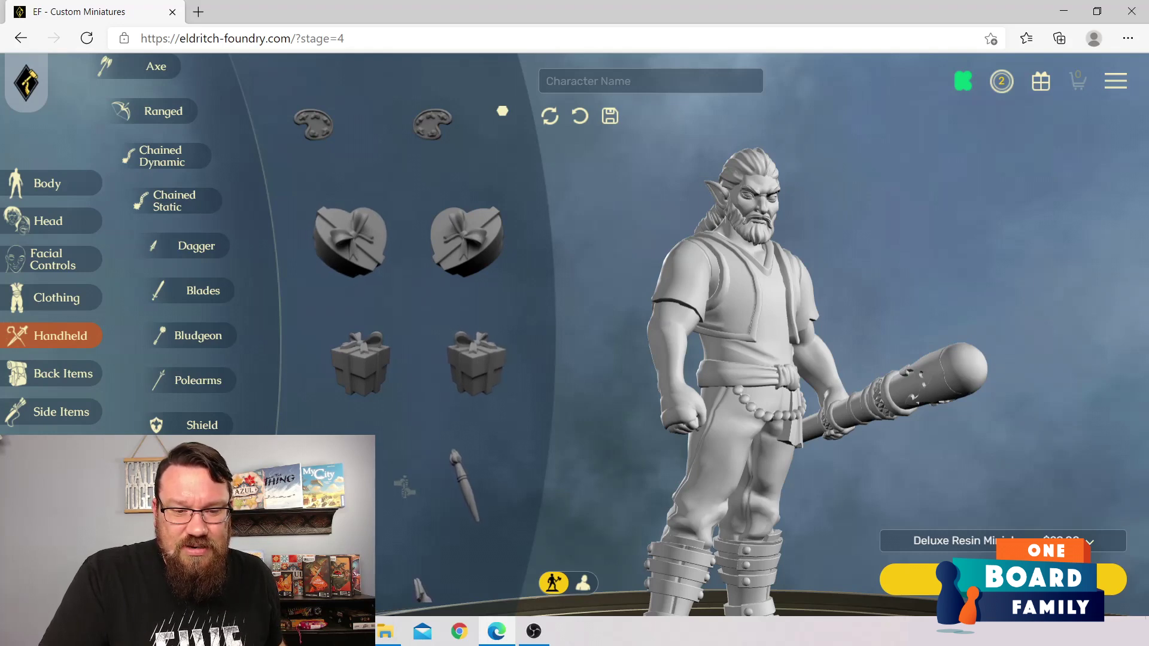
click(404, 488)
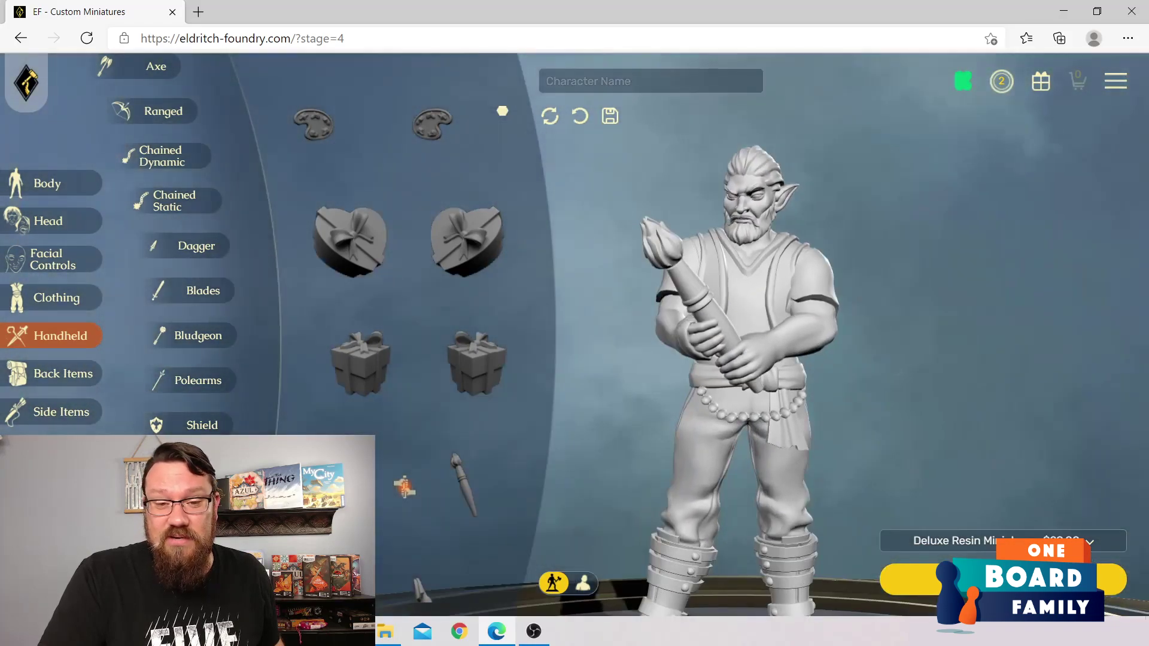
Step: Try the broad-headed axe in the left hand and two-handed, then replace it with the frying pan in the elf's right hand
scroll(406, 299, down, 5)
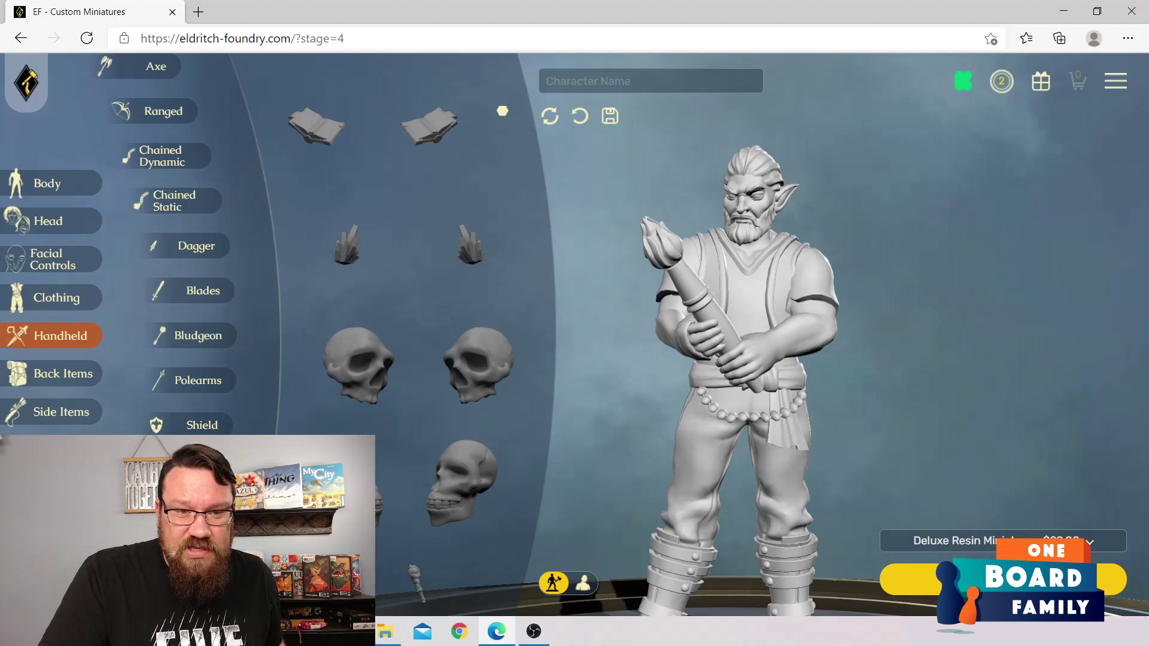
scroll(515, 144, down, 8)
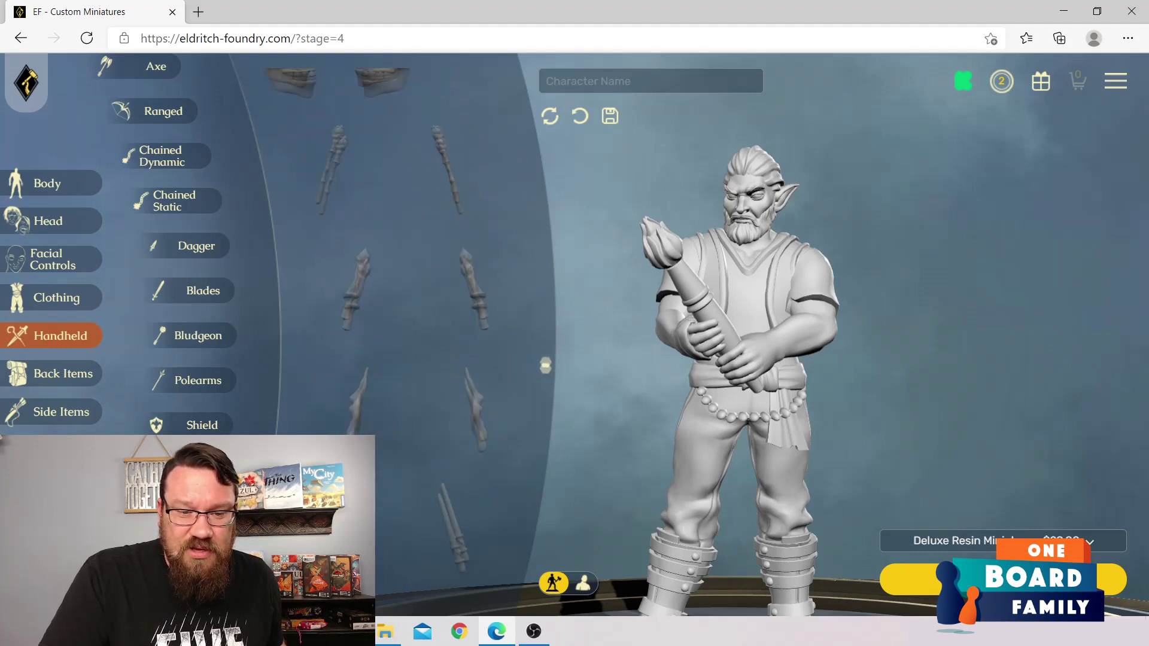
scroll(407, 329, down, 2)
scroll(407, 329, down, 5)
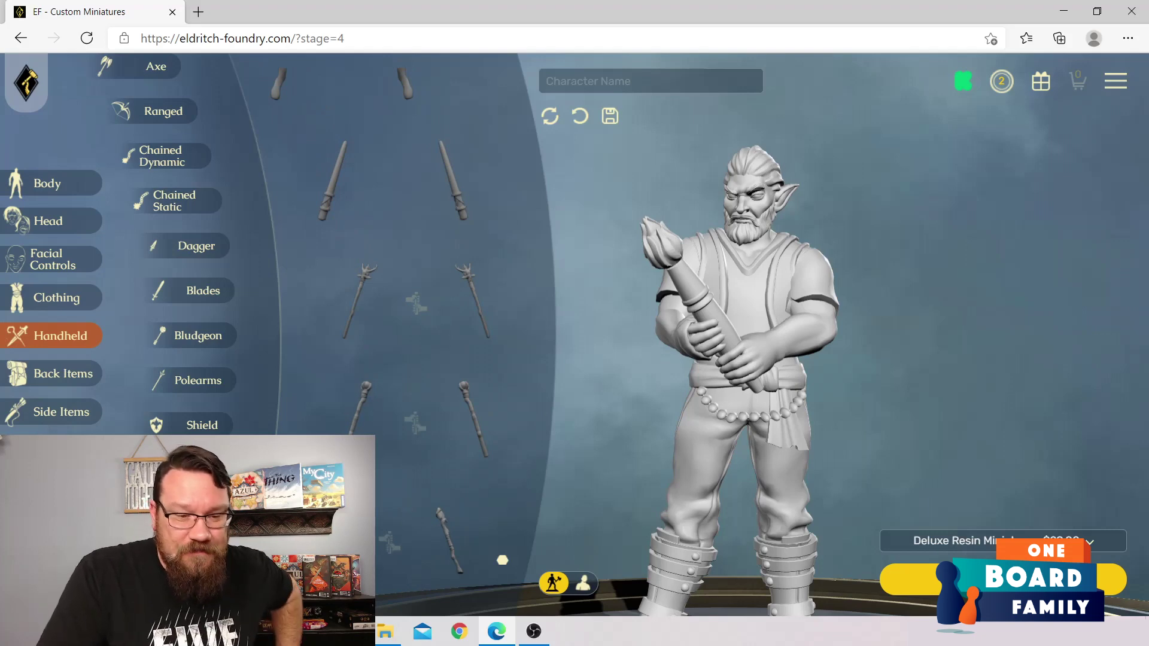
scroll(413, 335, up, 10)
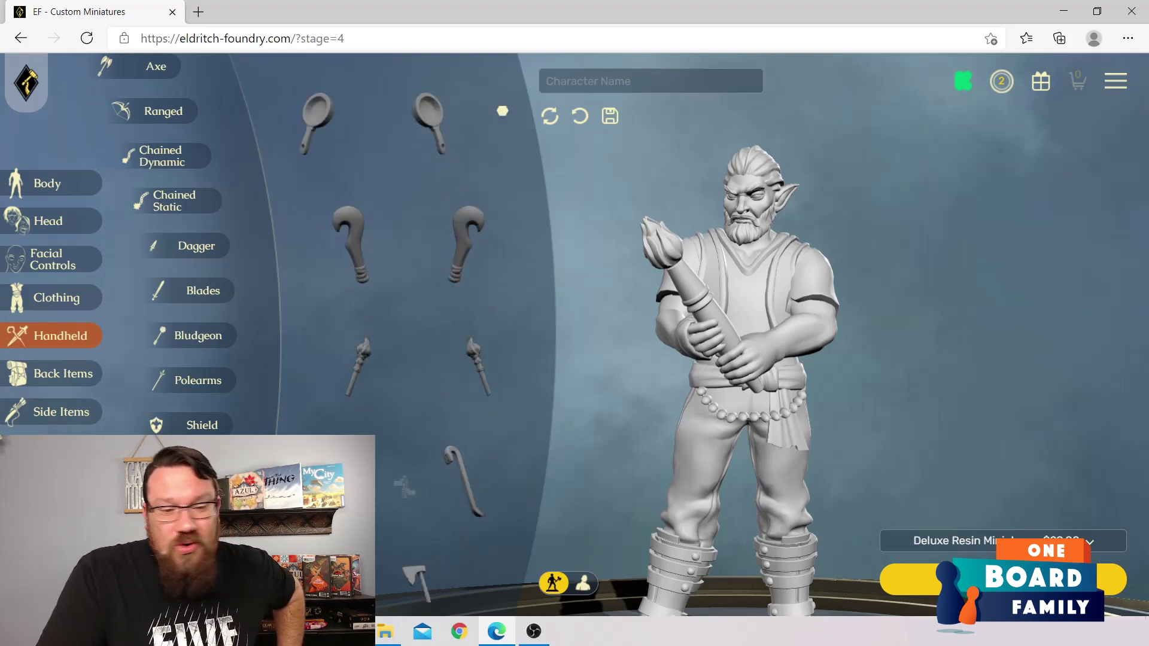
scroll(407, 329, down, 3)
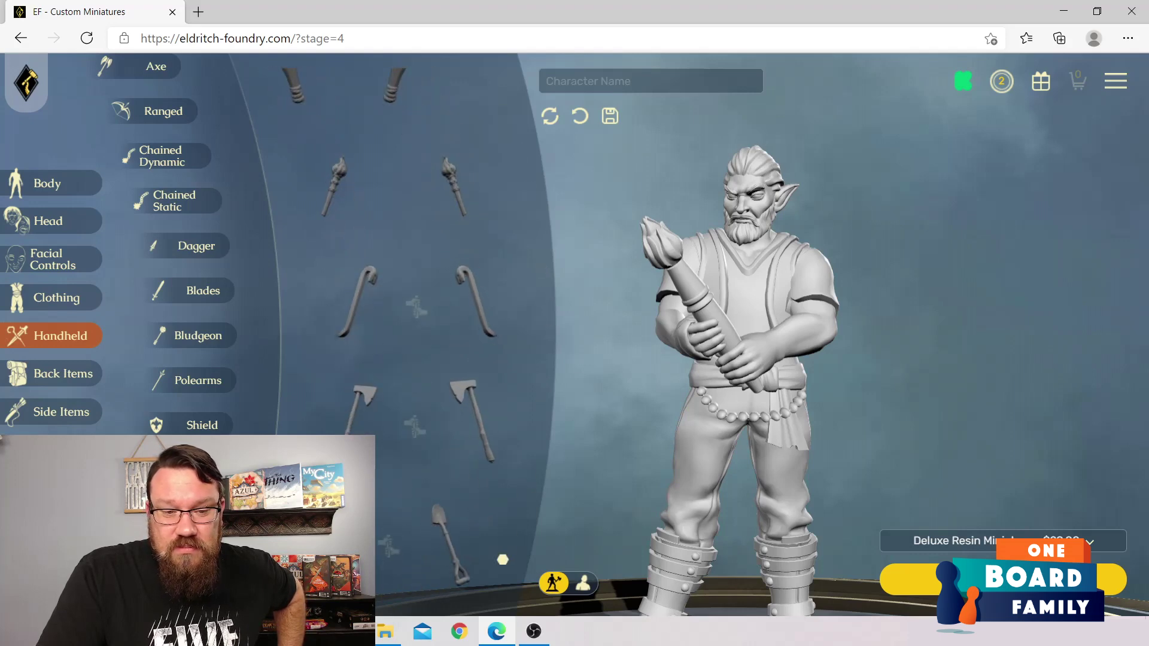
click(472, 422)
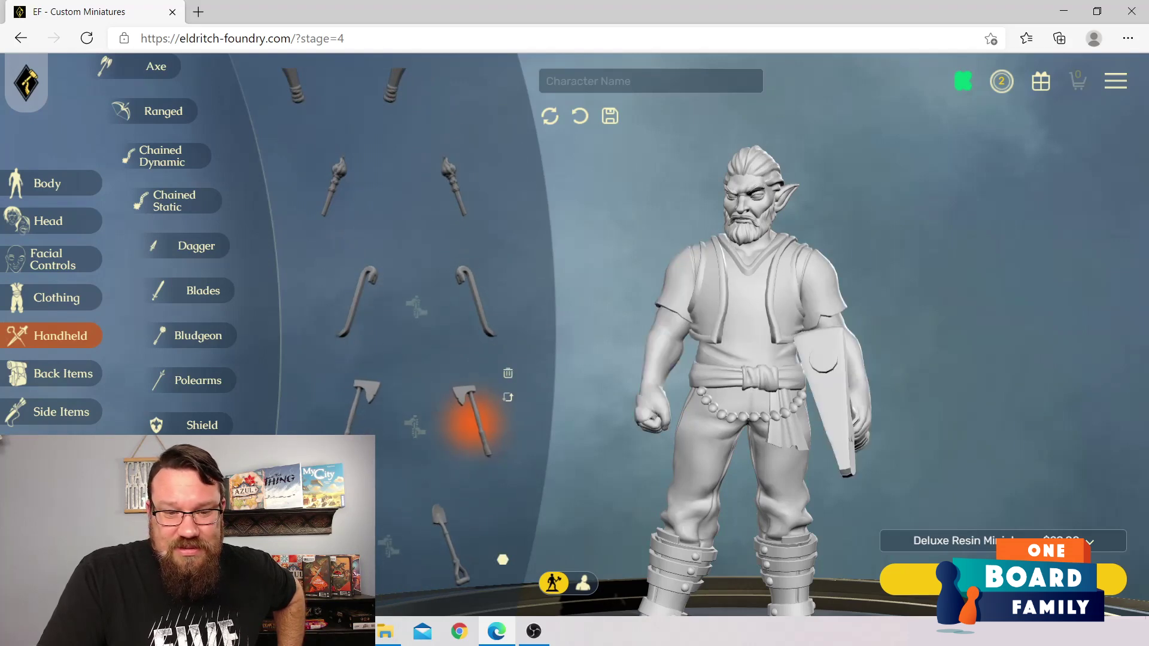
click(415, 427)
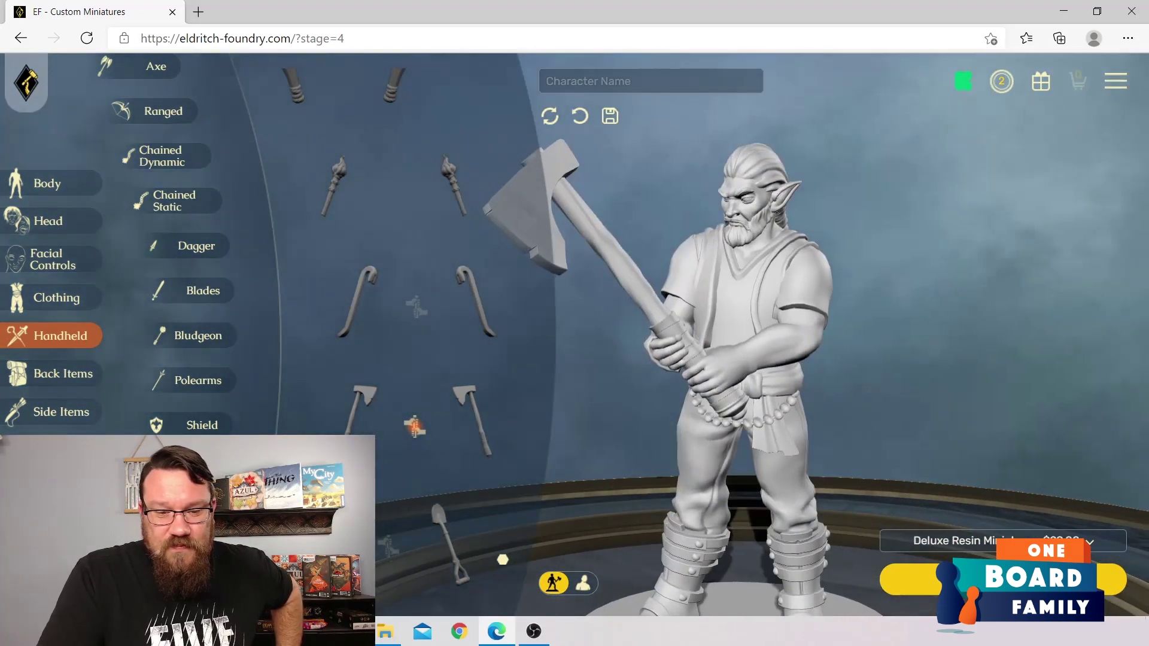
scroll(415, 426, up, 3)
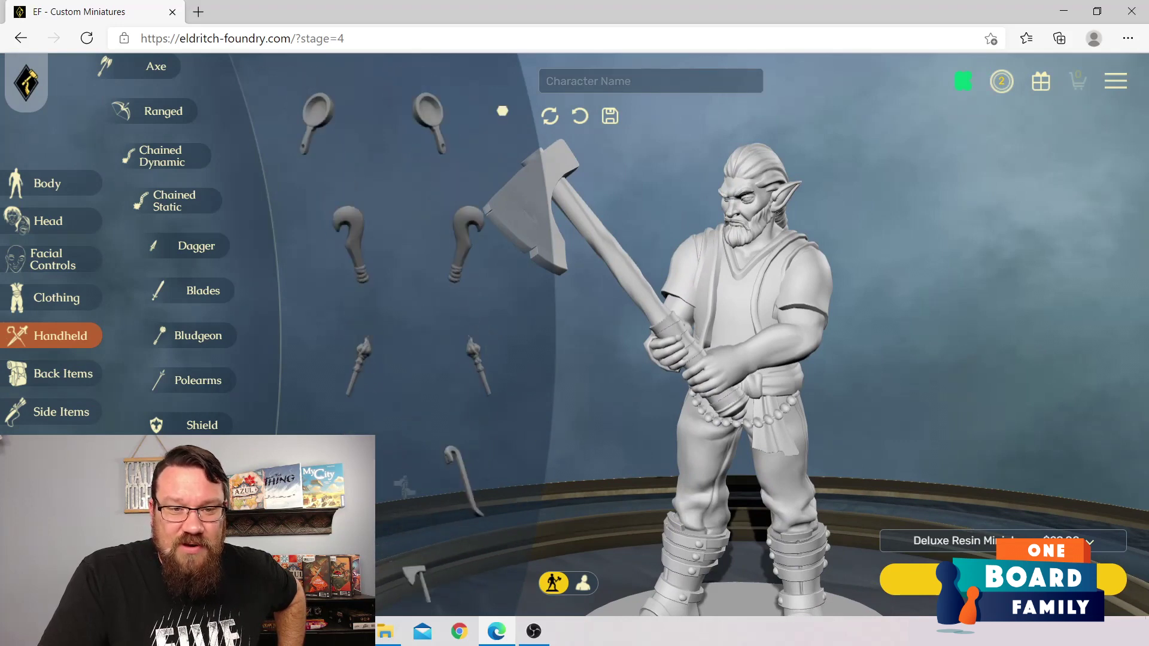
click(317, 122)
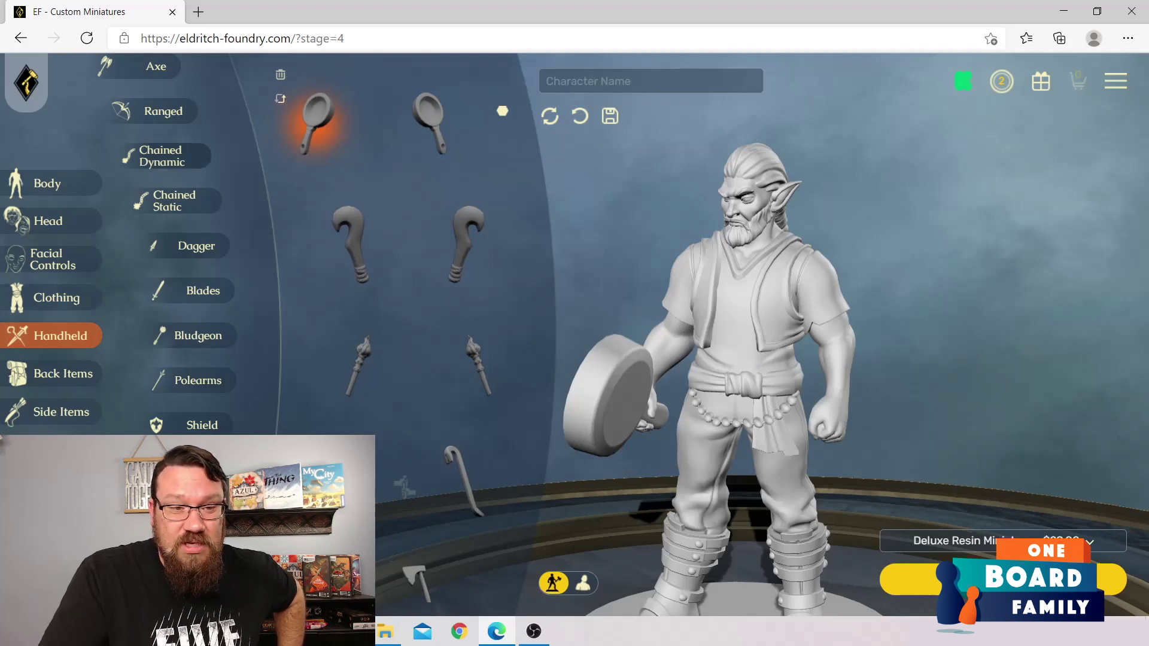
Step: Put the mechanical compound bow in the elf's left hand and remove the frying pan from the right hand
click(159, 112)
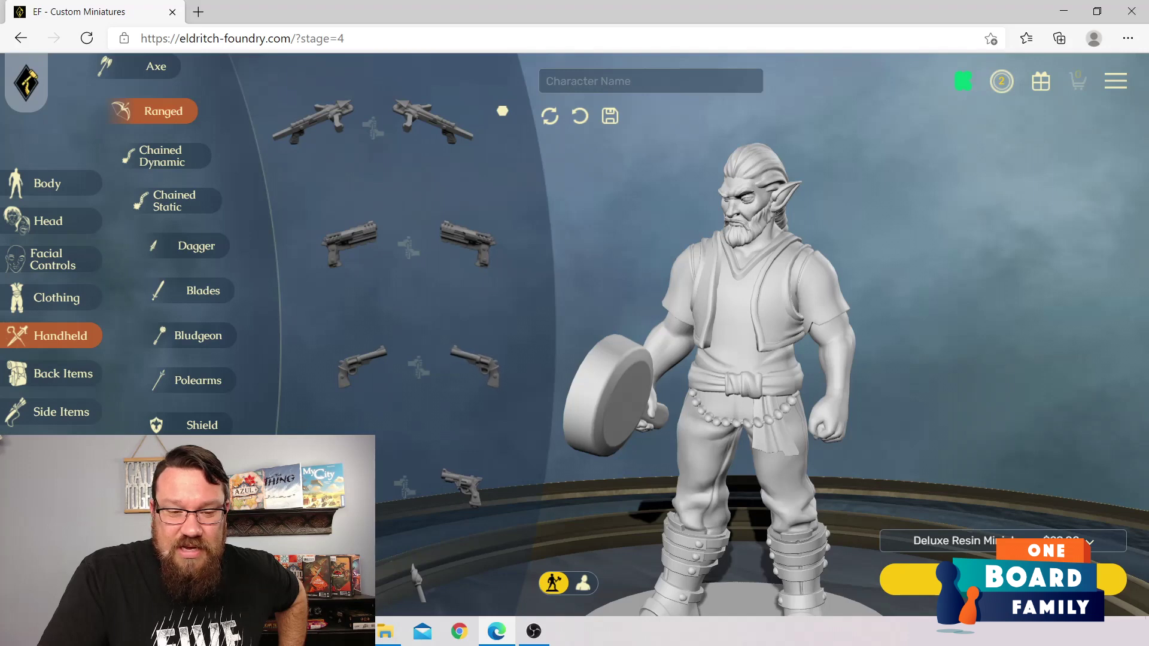
scroll(407, 299, down, 3)
scroll(407, 300, down, 5)
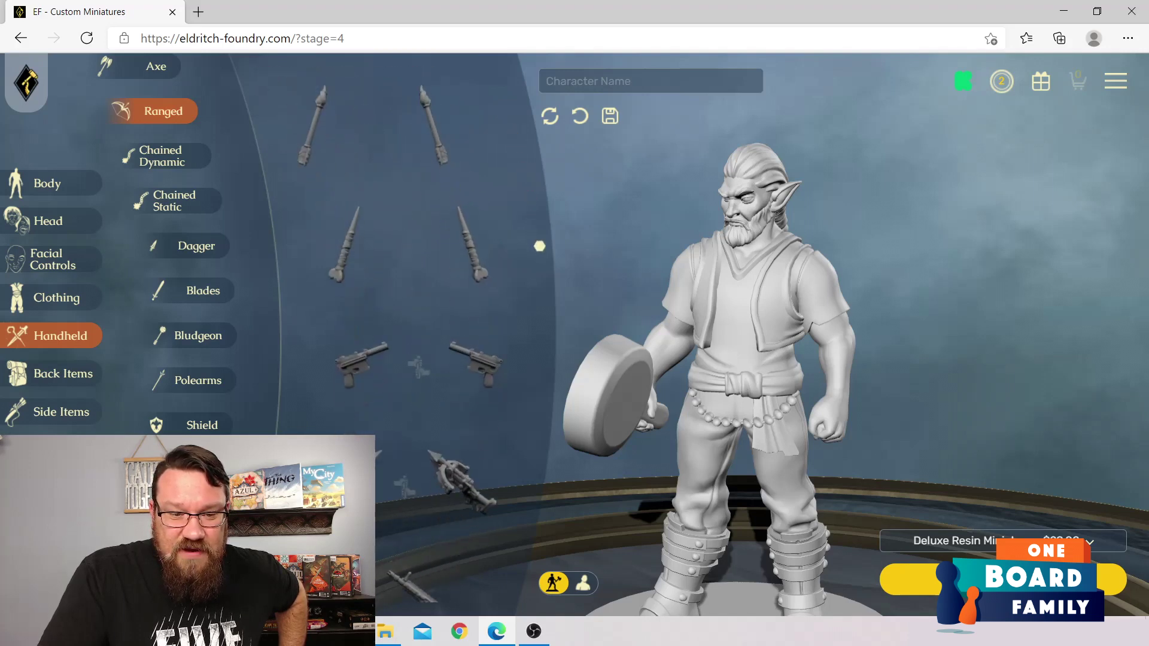
scroll(407, 299, down, 4)
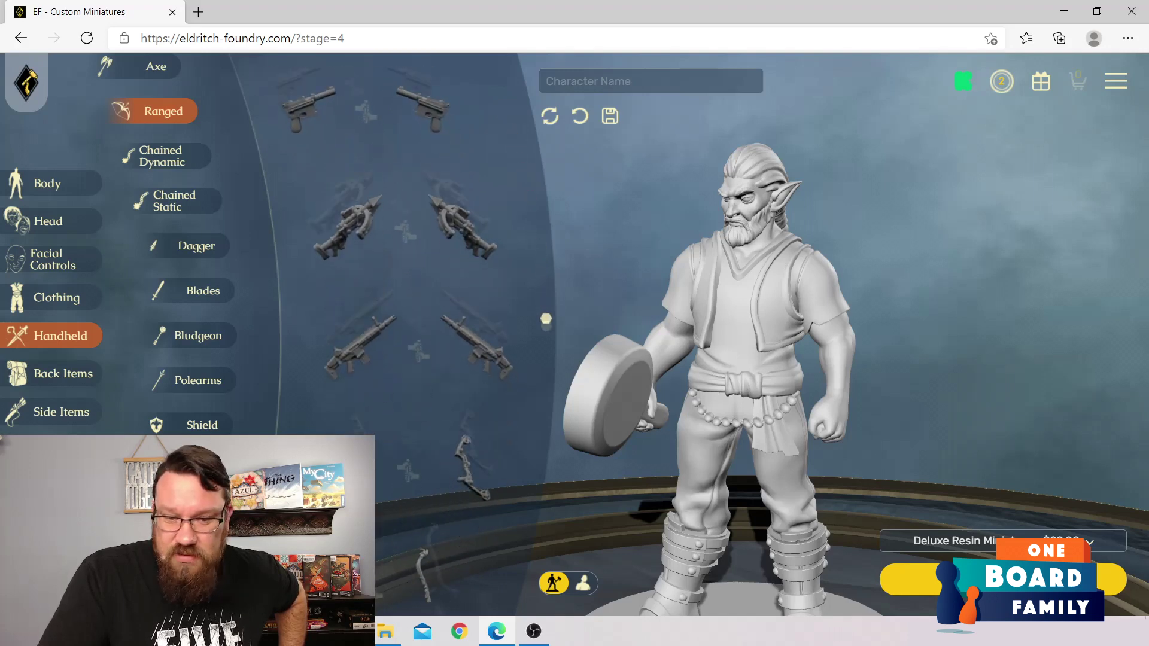
click(472, 315)
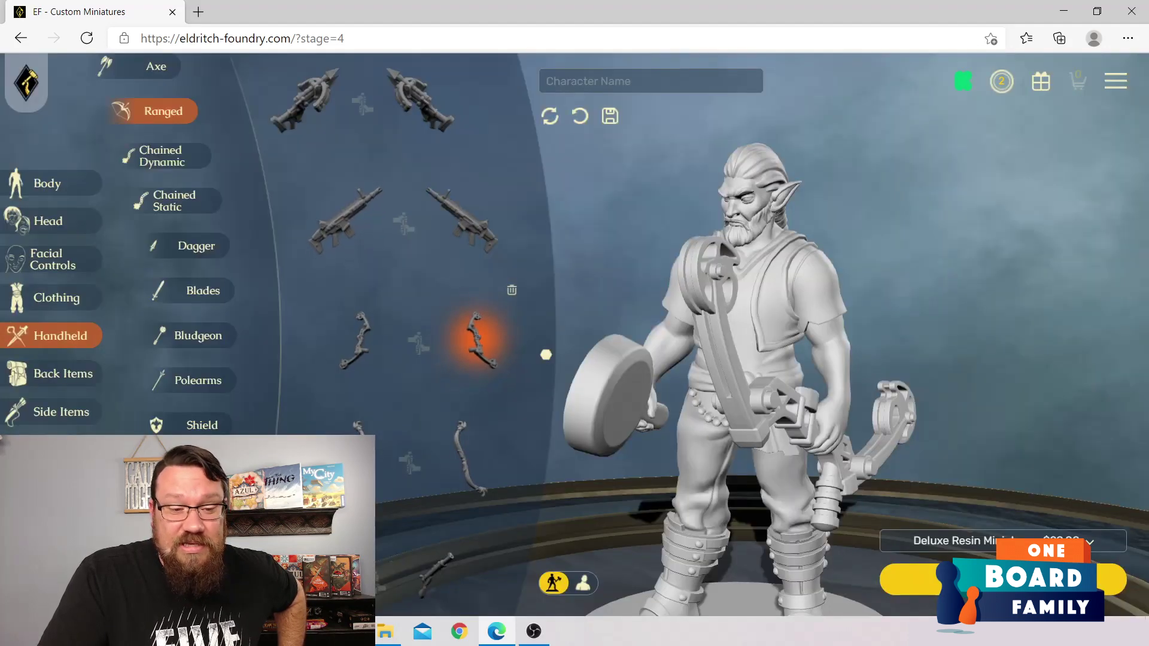
click(162, 111)
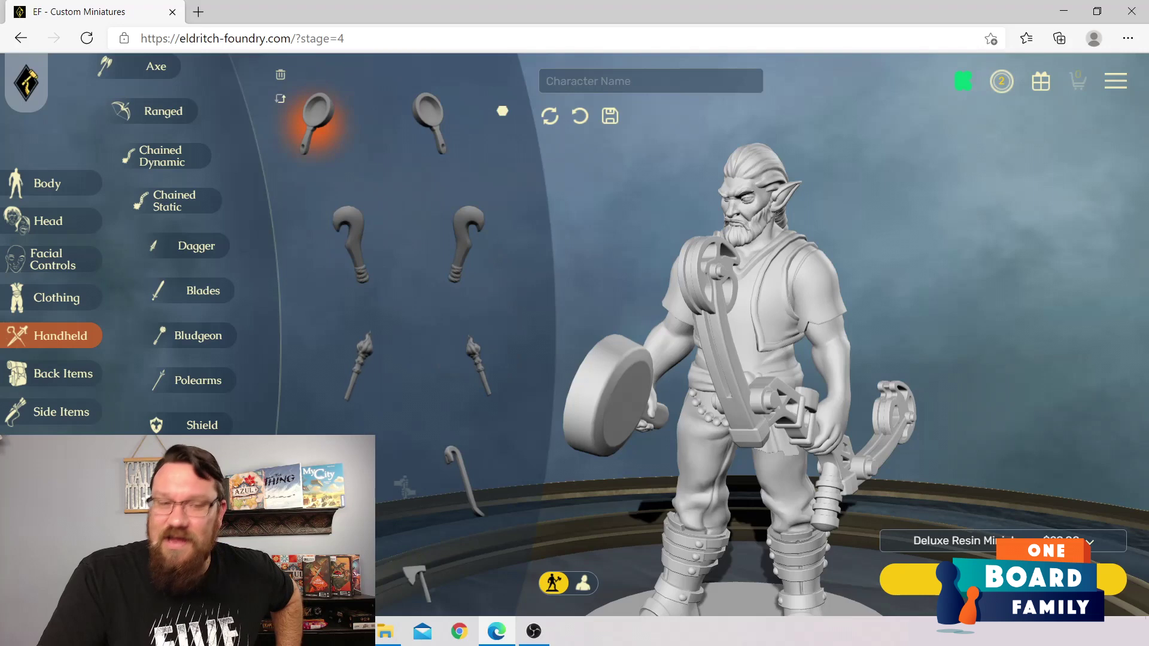
click(280, 75)
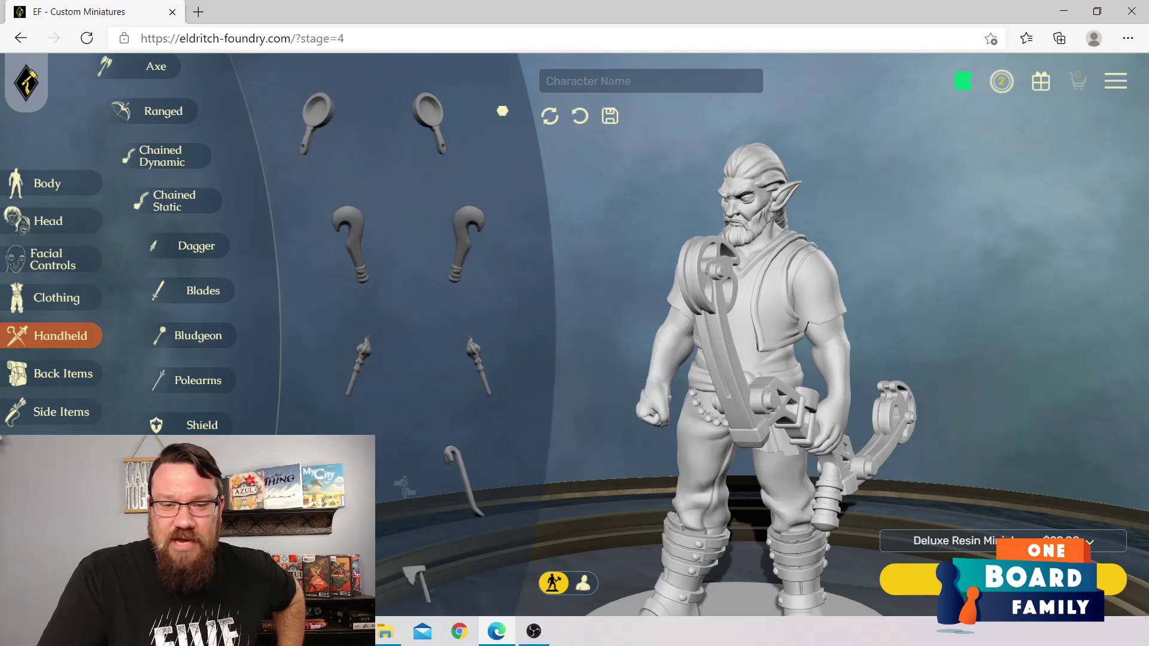
Step: Try the spiked ranged bow in the elf's left hand, then replace it with the smooth recurve bow
click(162, 111)
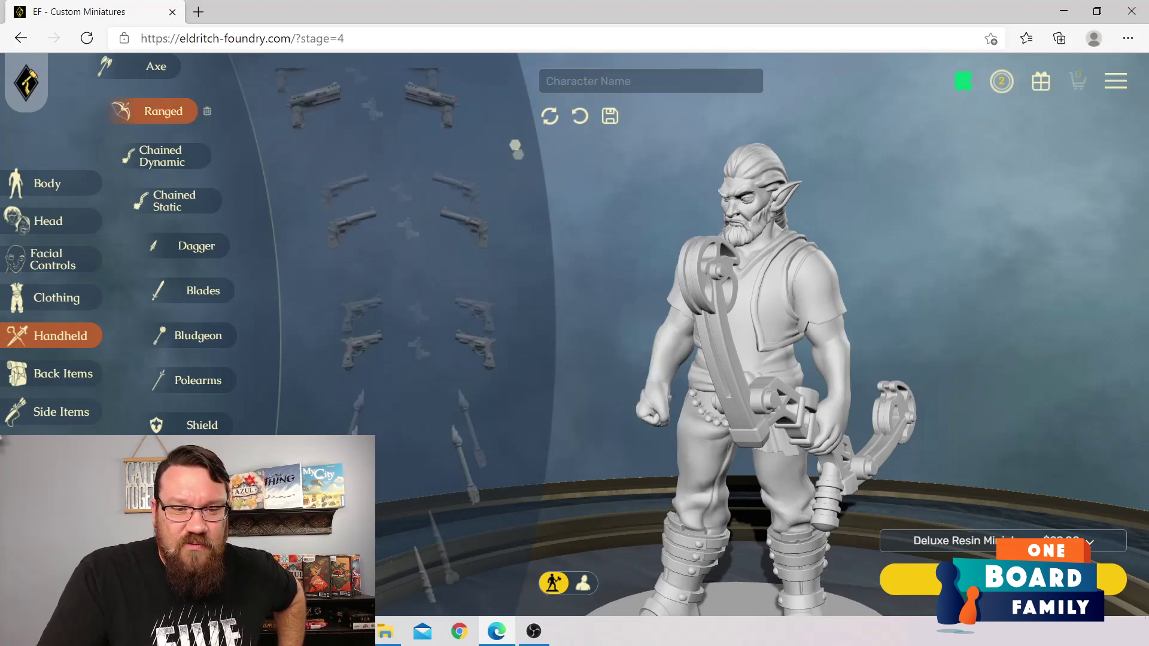
scroll(407, 299, down, 5)
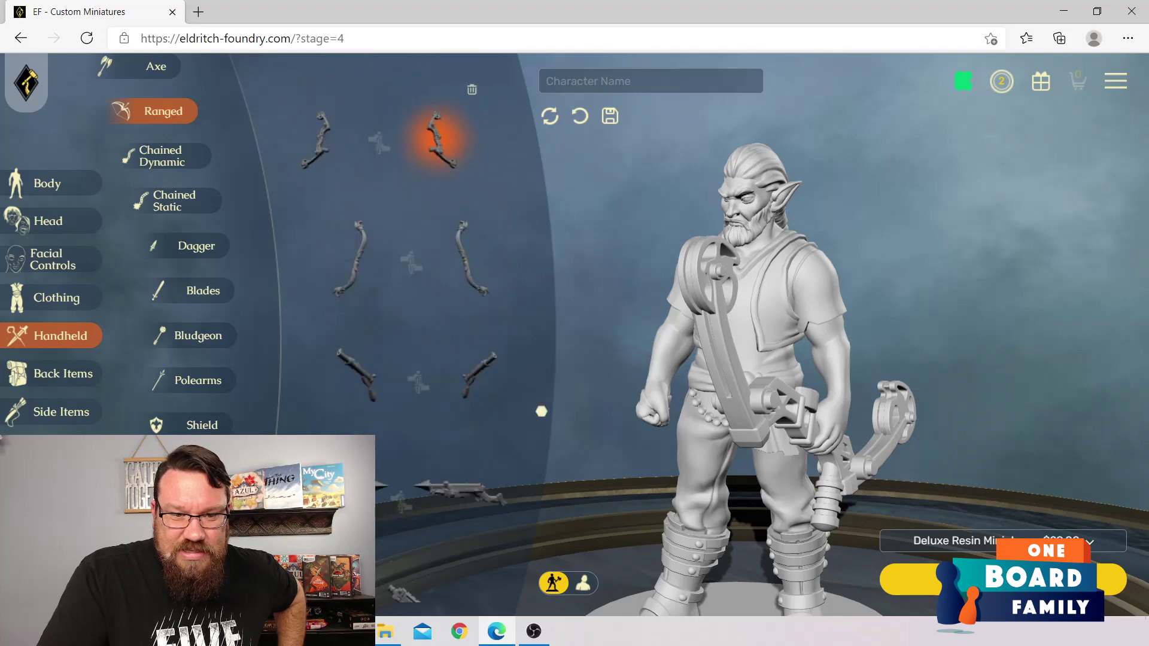
scroll(354, 311, down, 1)
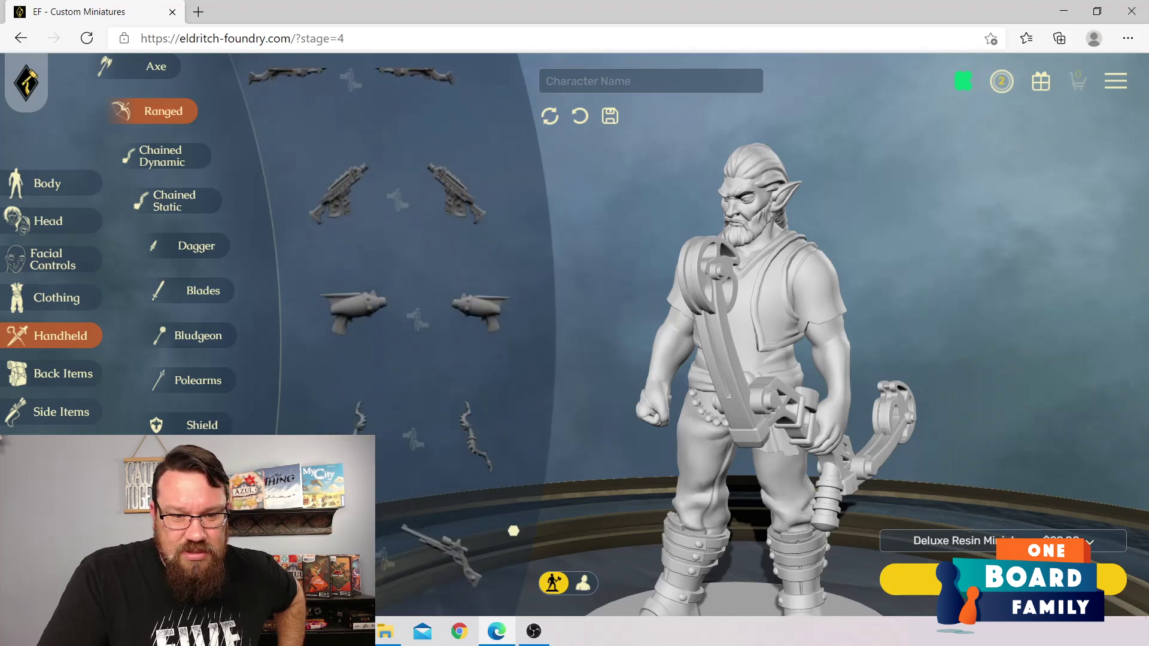
click(474, 438)
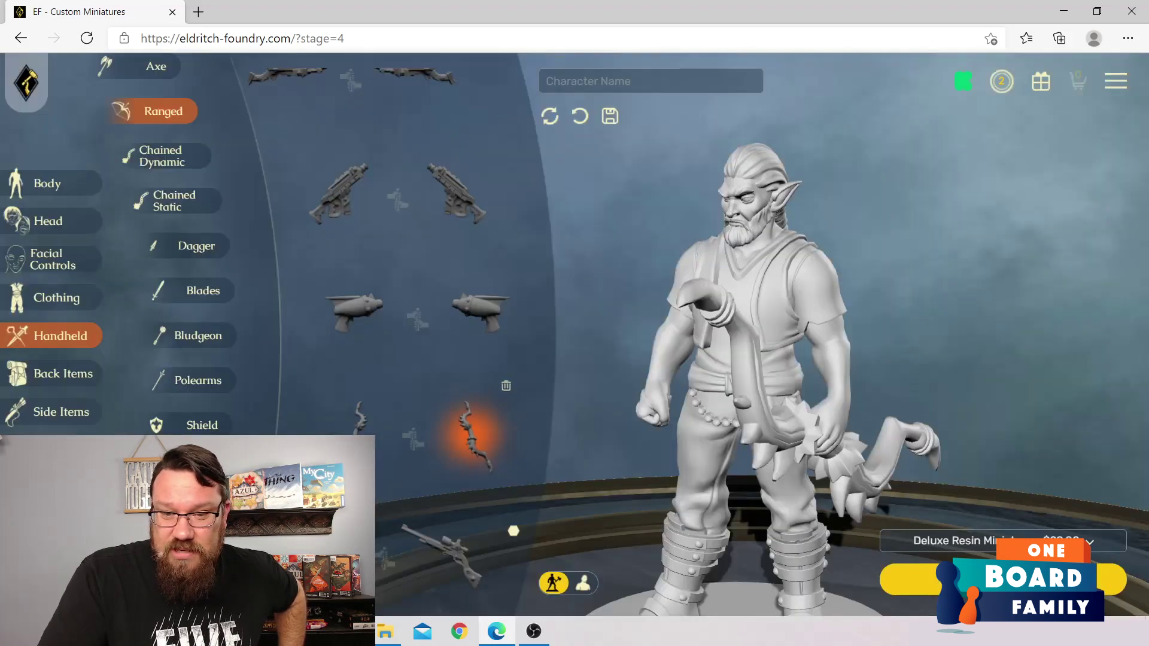
drag(778, 359, 646, 350)
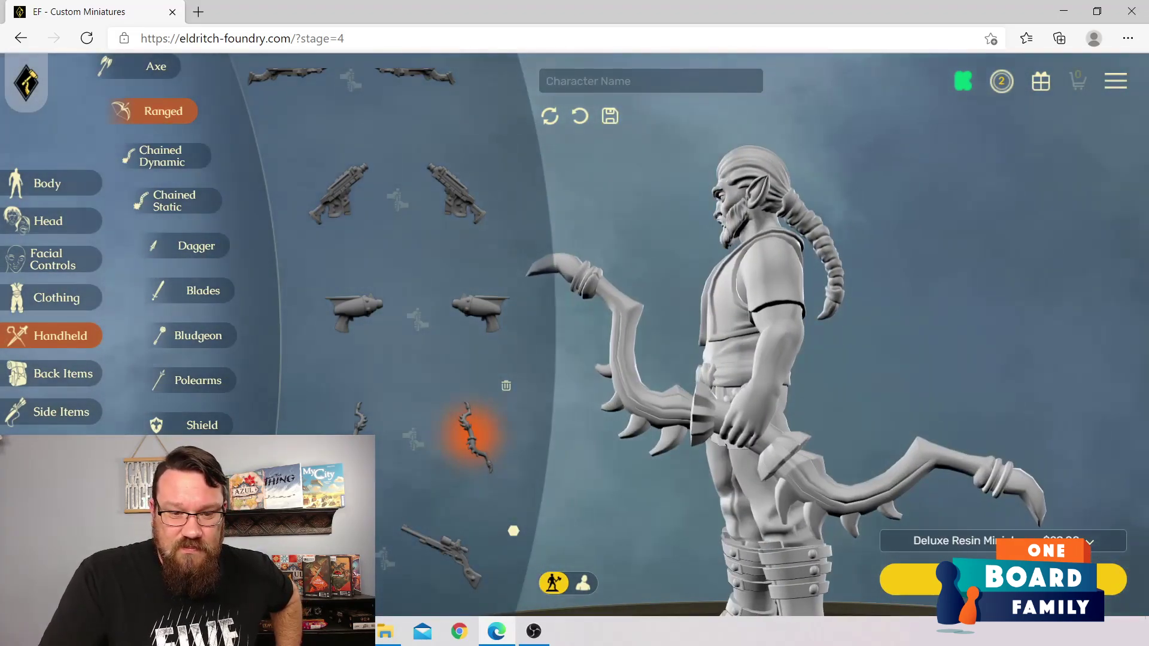
scroll(413, 317, down, 2)
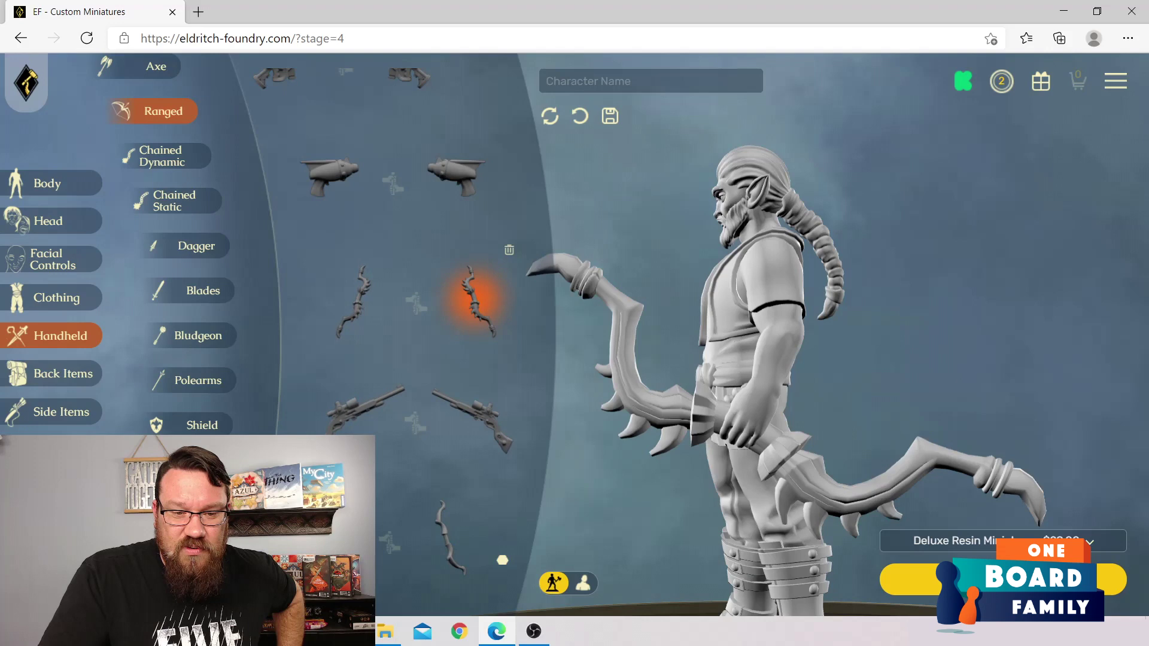
click(451, 538)
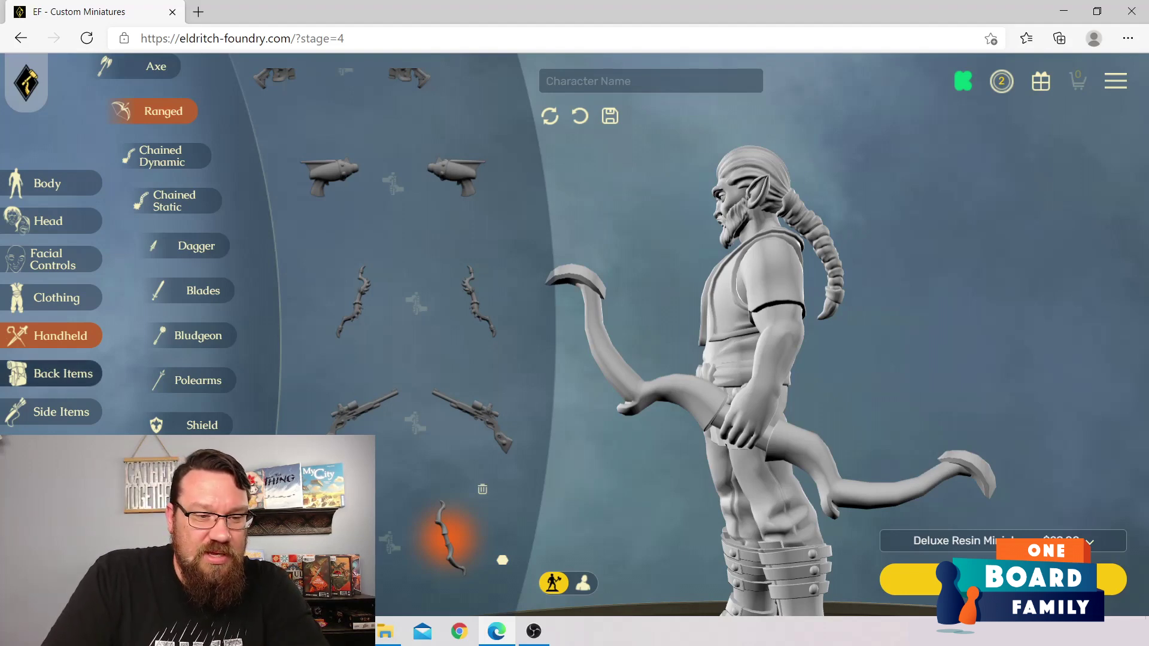
Step: Try the slim sword and the large knobbed club on the elf's back, then equip the long weapon with arrow-pointed prongs
click(60, 373)
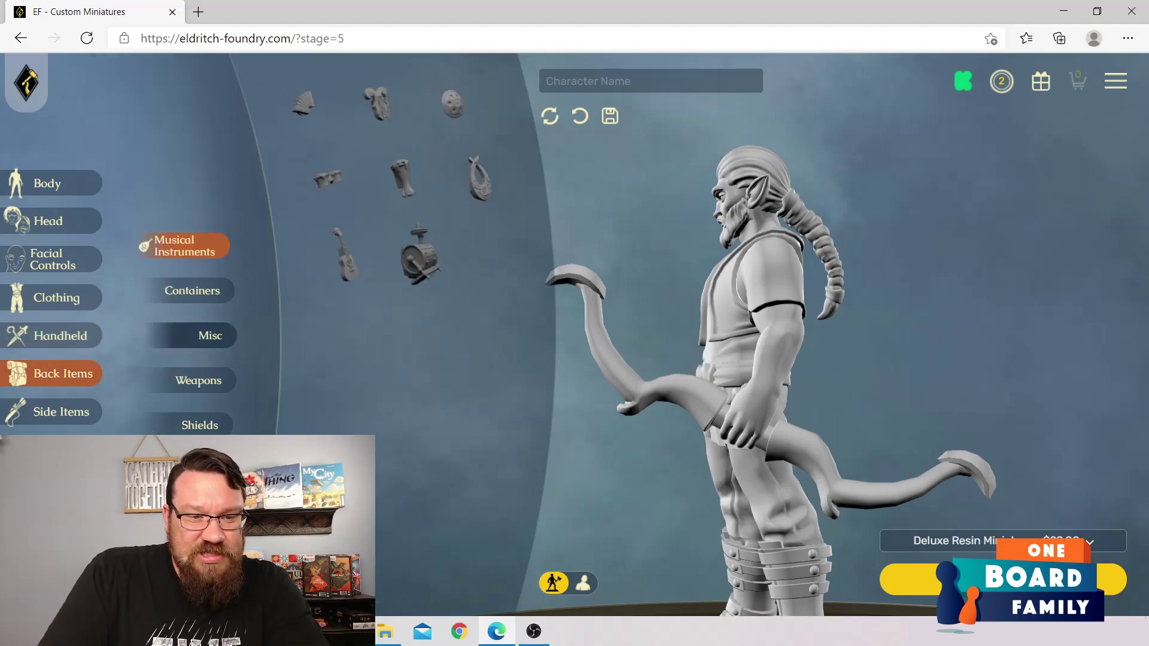
click(192, 291)
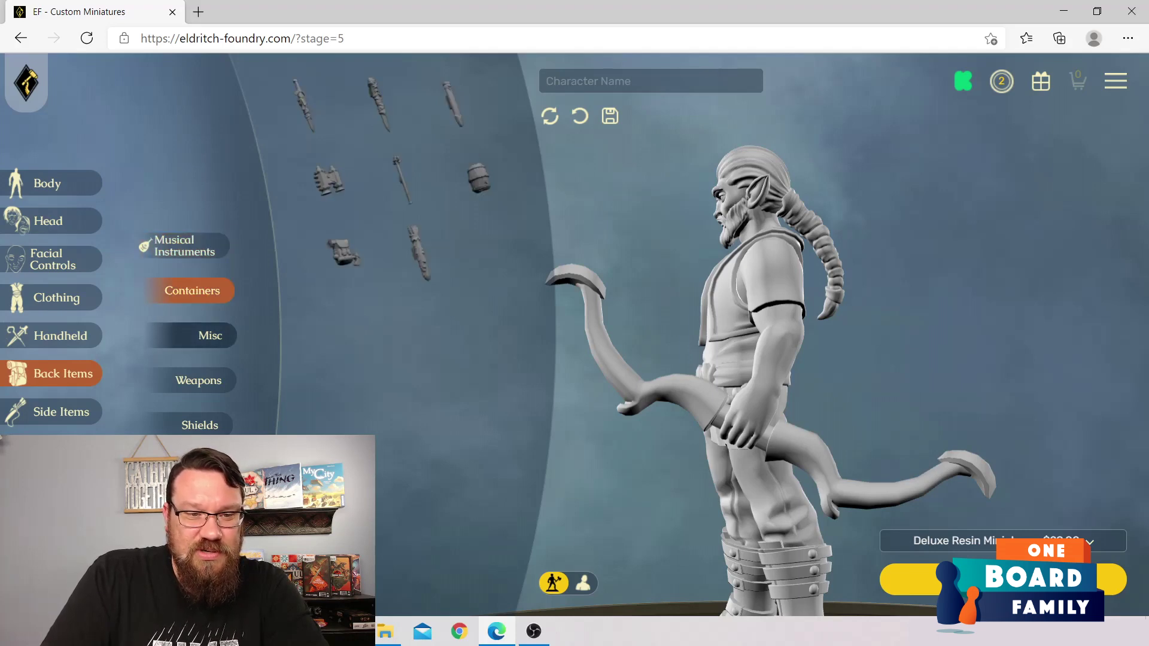
click(210, 336)
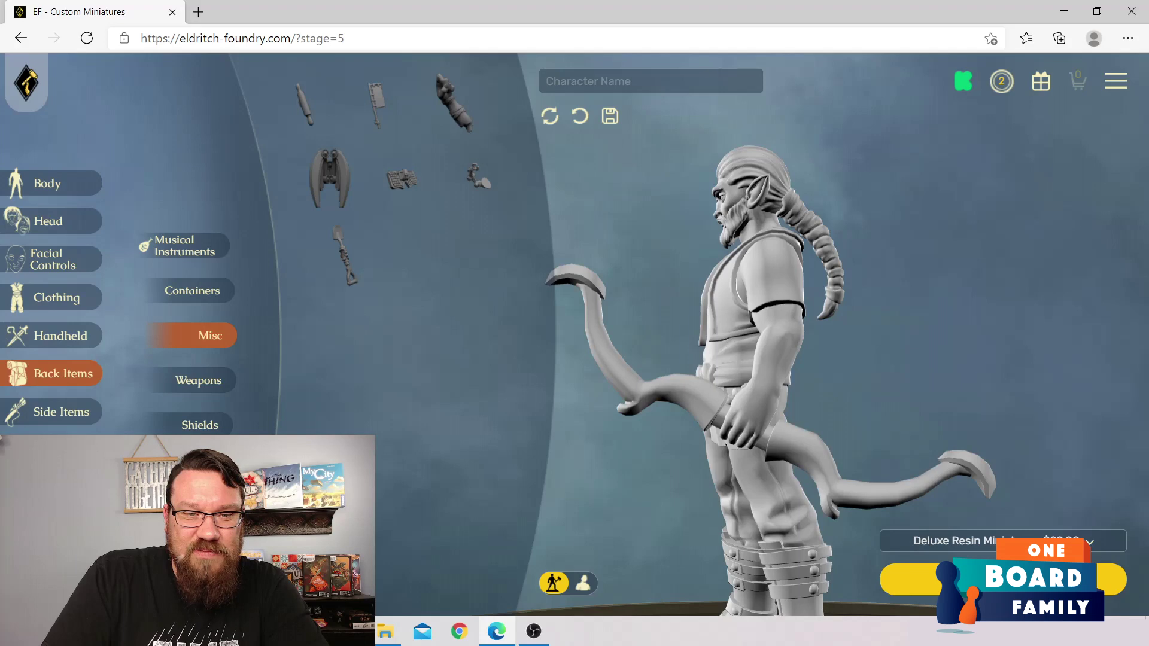
click(198, 381)
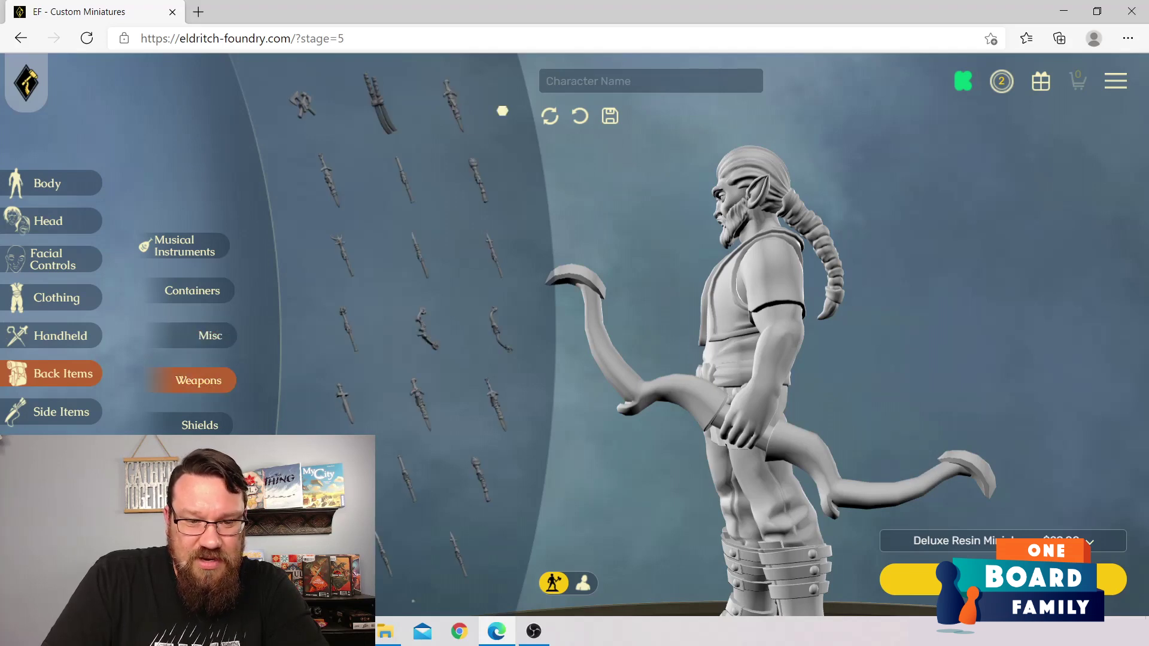
click(496, 405)
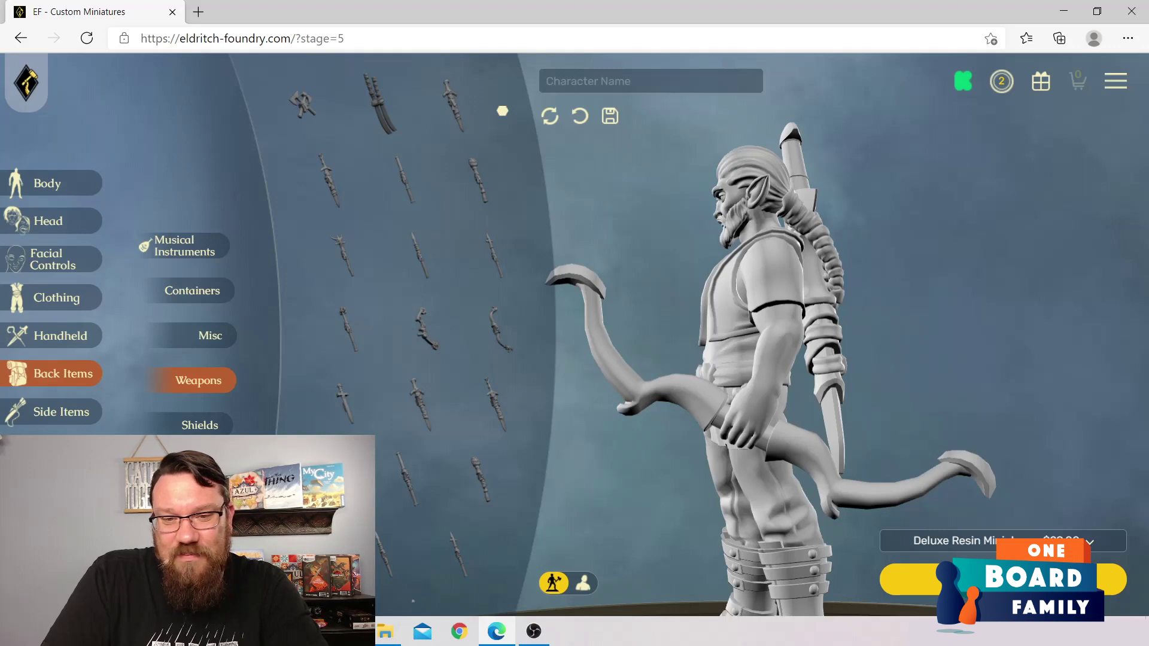
click(477, 470)
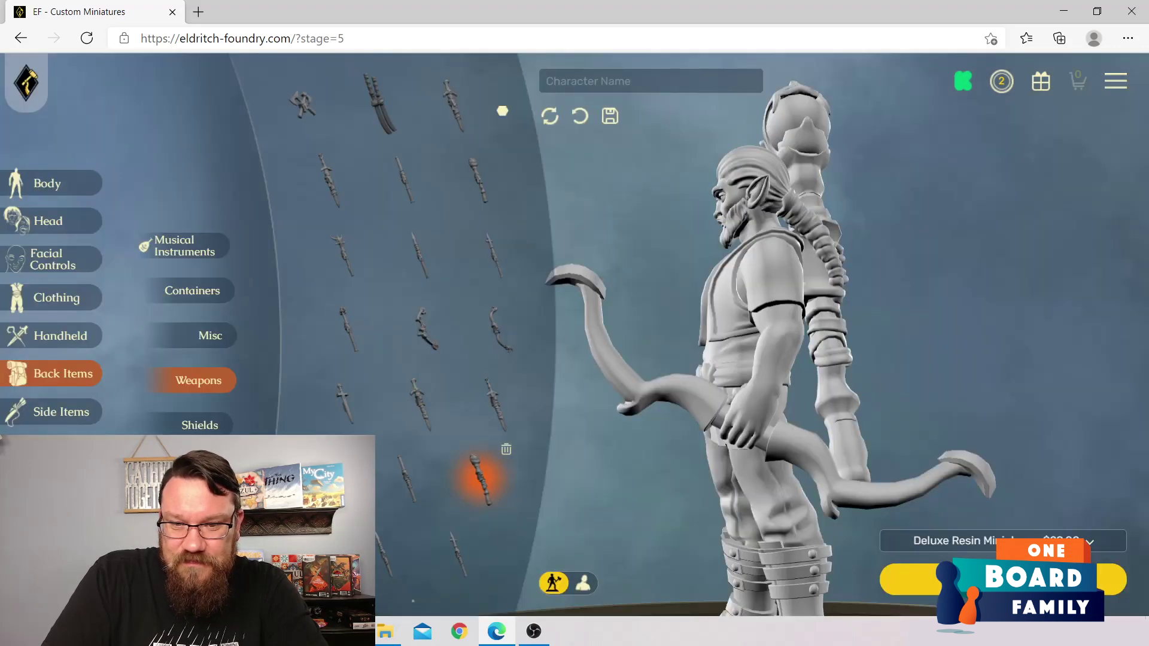
click(492, 254)
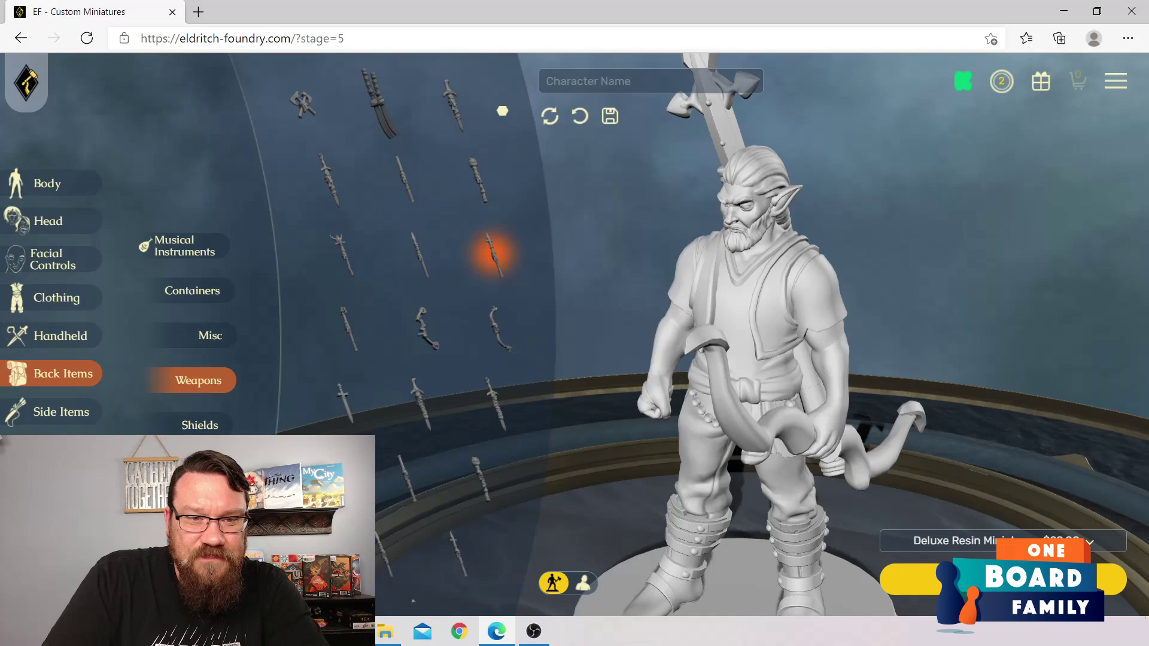
Step: Replace the long weapon on the elf's back with the short crossed pair of weapons
click(302, 103)
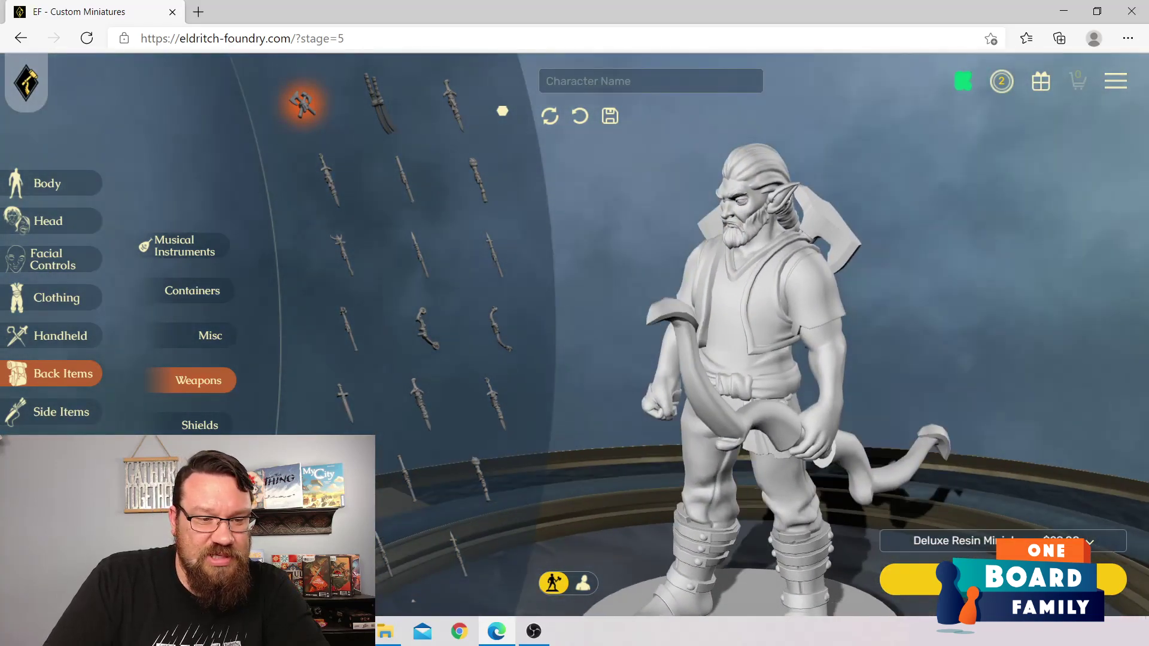
Step: Equip the pair of round-bellied flasks from the container side items on the elf's right hip
click(62, 412)
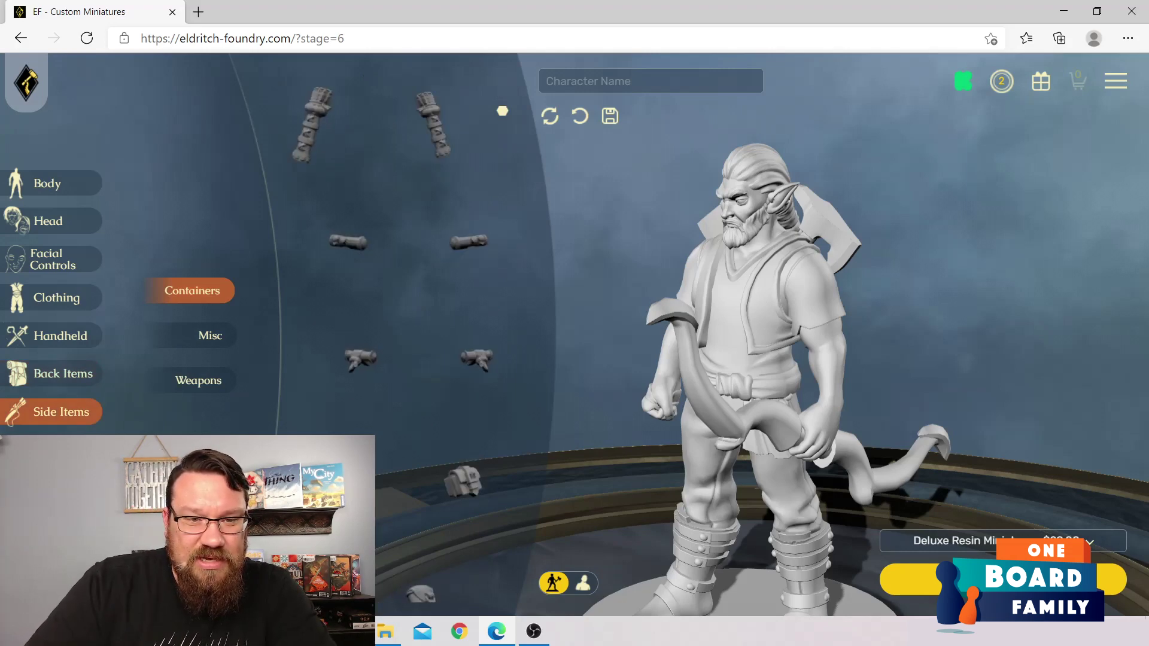
scroll(531, 197, down, 4)
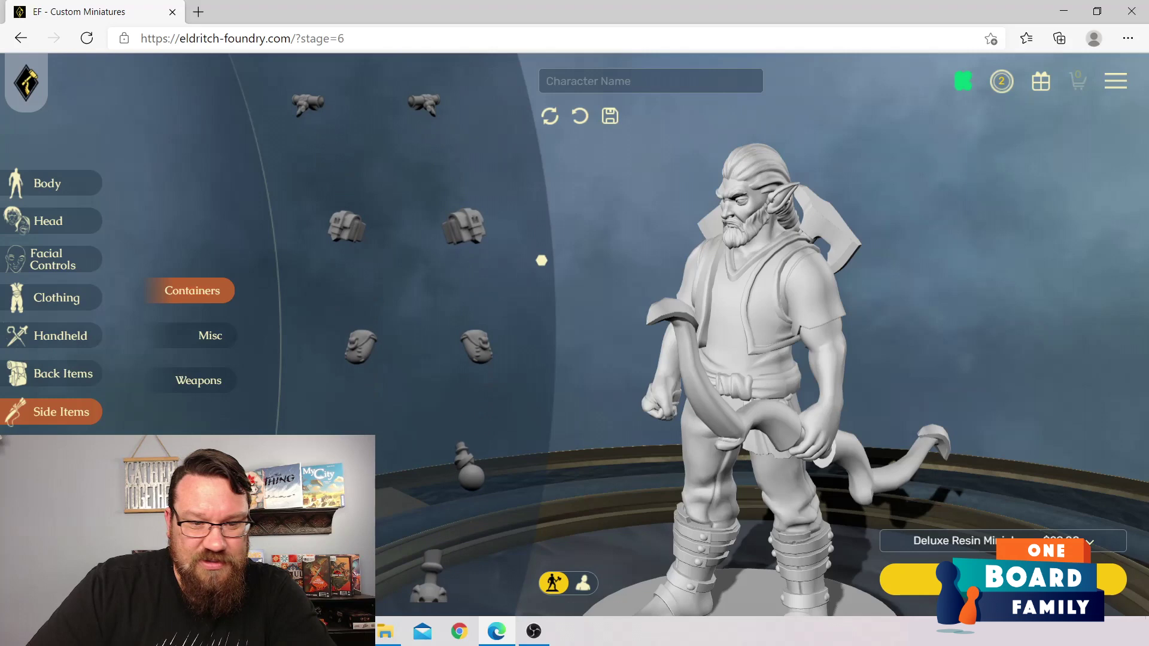
scroll(541, 260, down, 8)
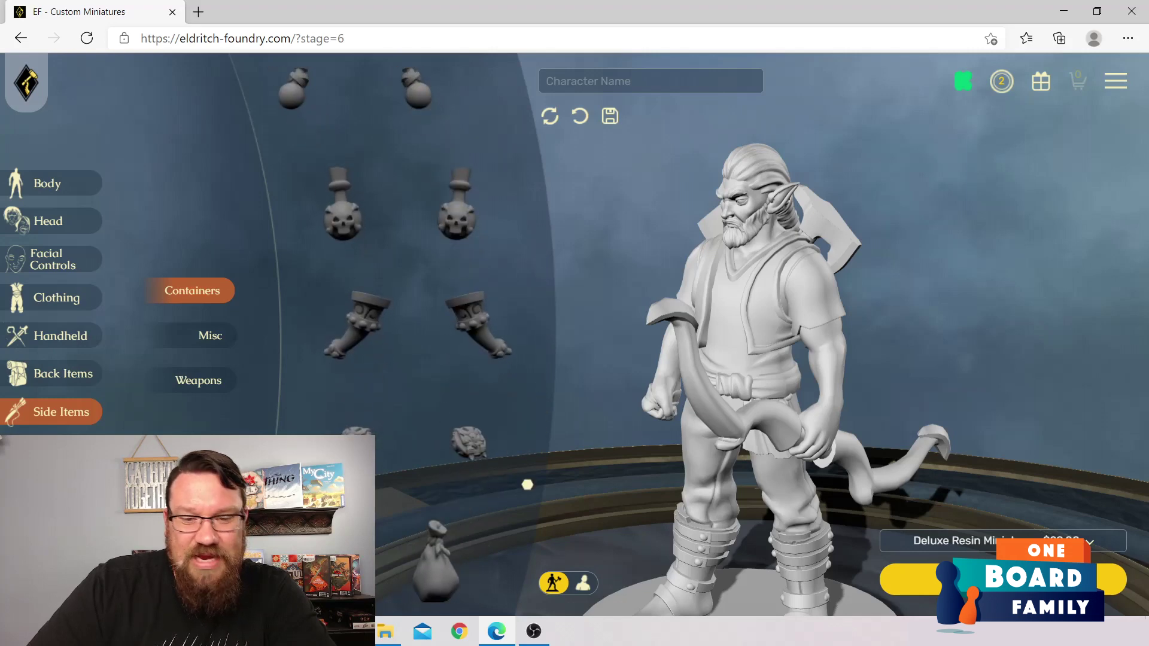
scroll(754, 371, down, 5)
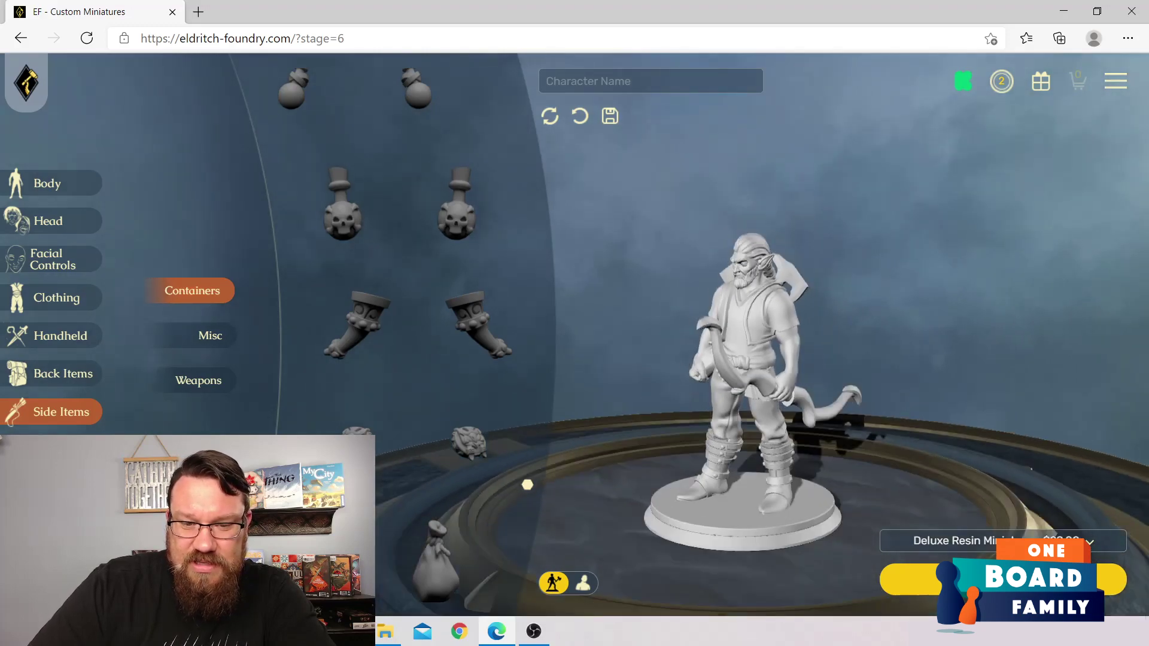
drag(719, 371, 772, 362)
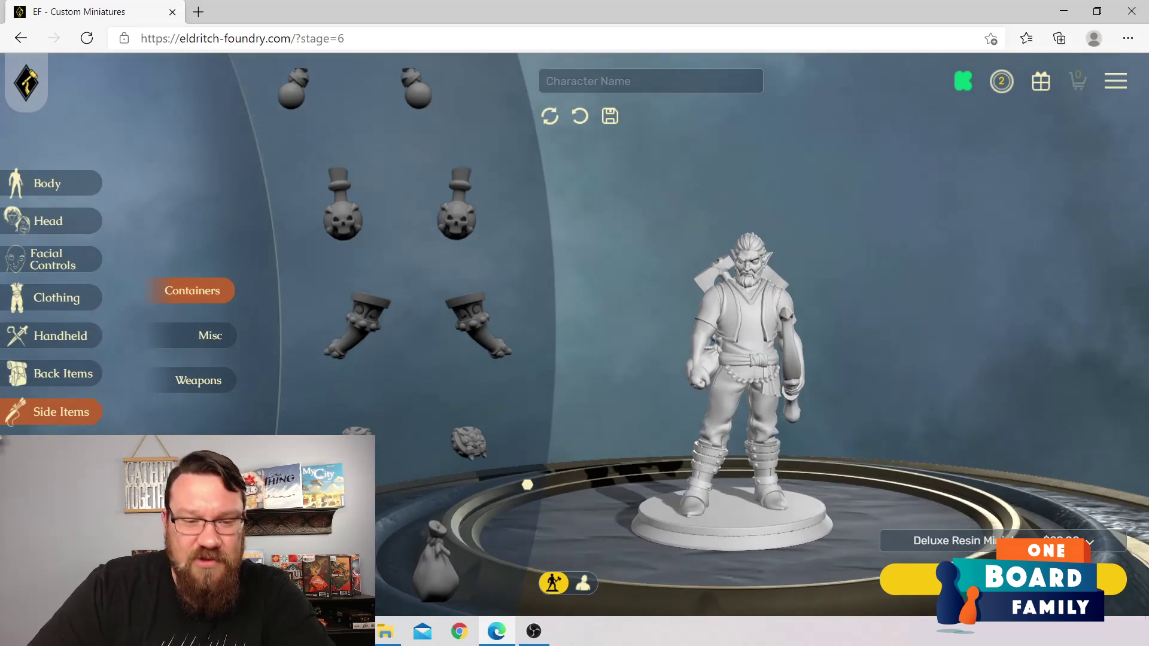
scroll(413, 299, down, 3)
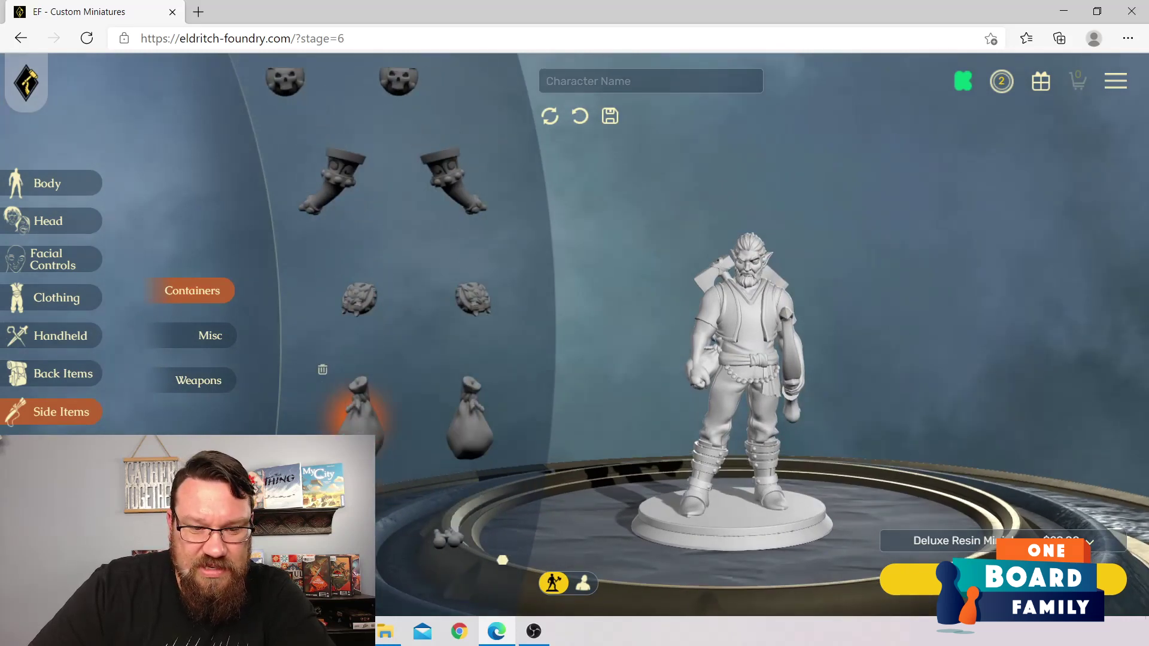
click(334, 539)
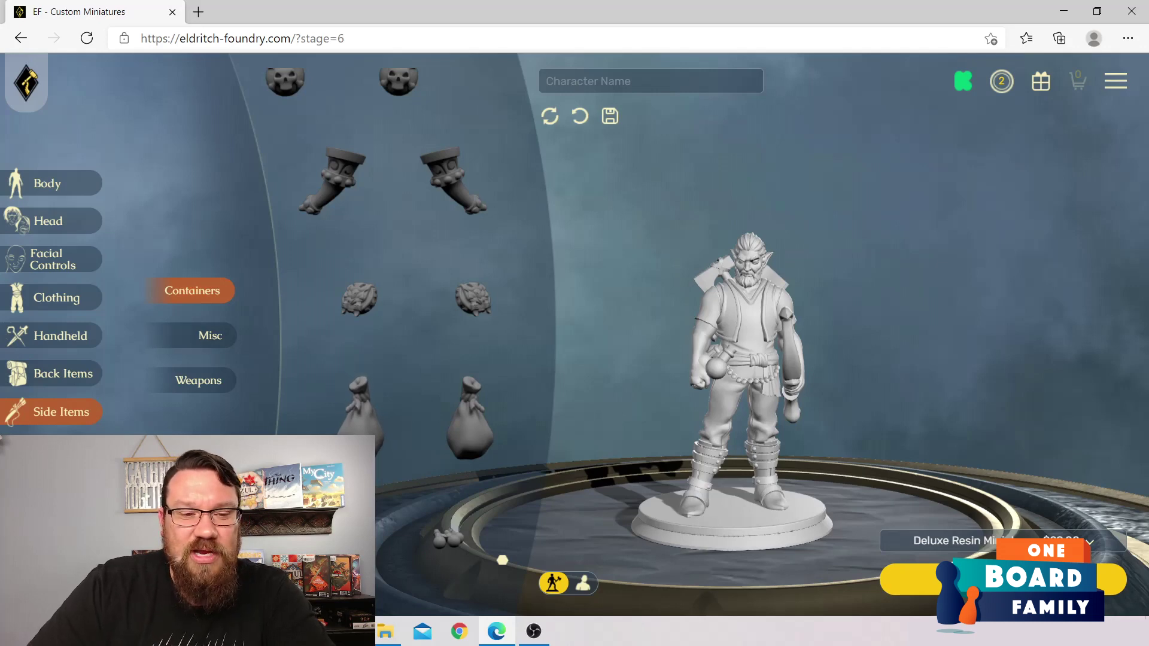
Step: Examine the miscellaneous and weapon side items available for the elf's hips
click(204, 336)
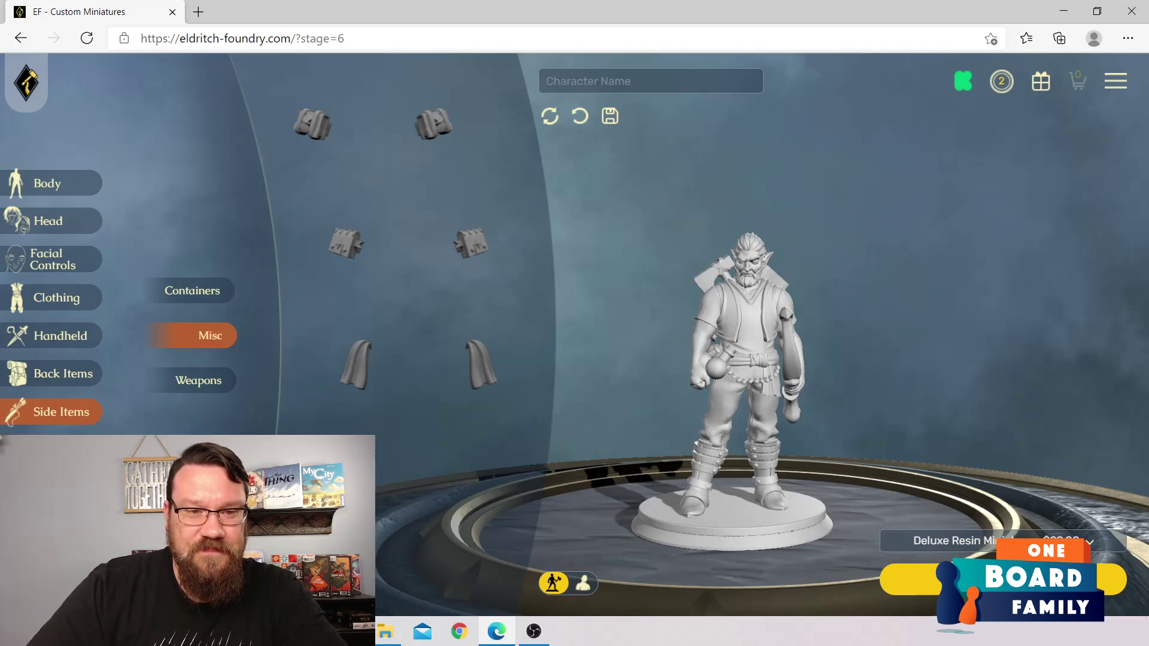
click(198, 381)
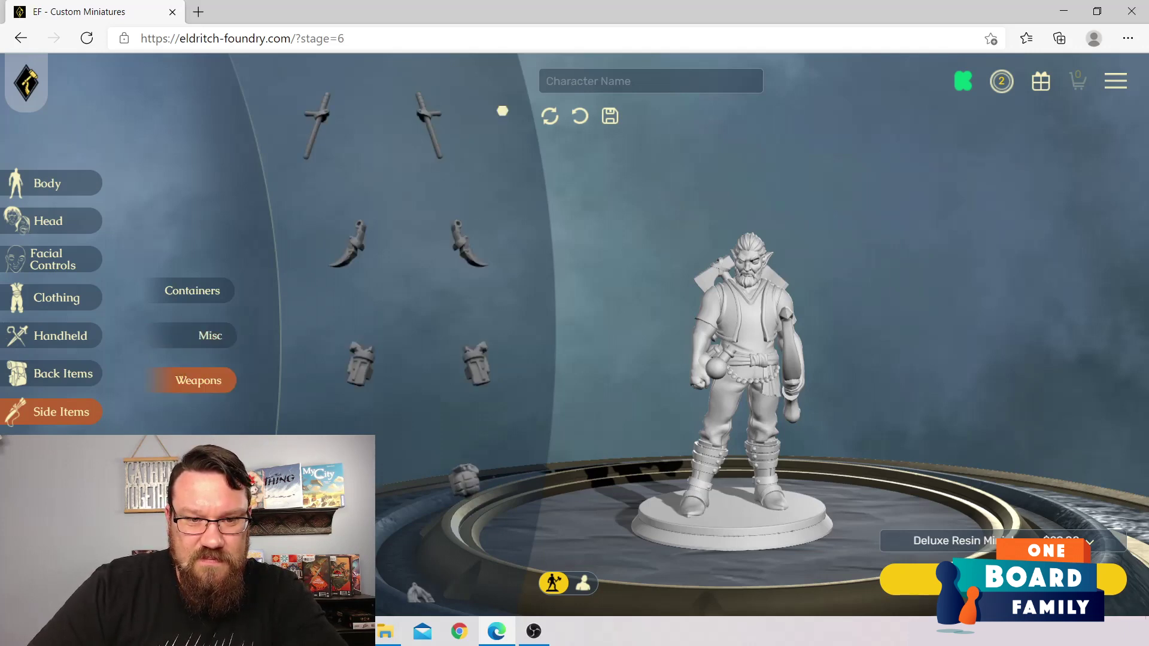
scroll(536, 226, down, 5)
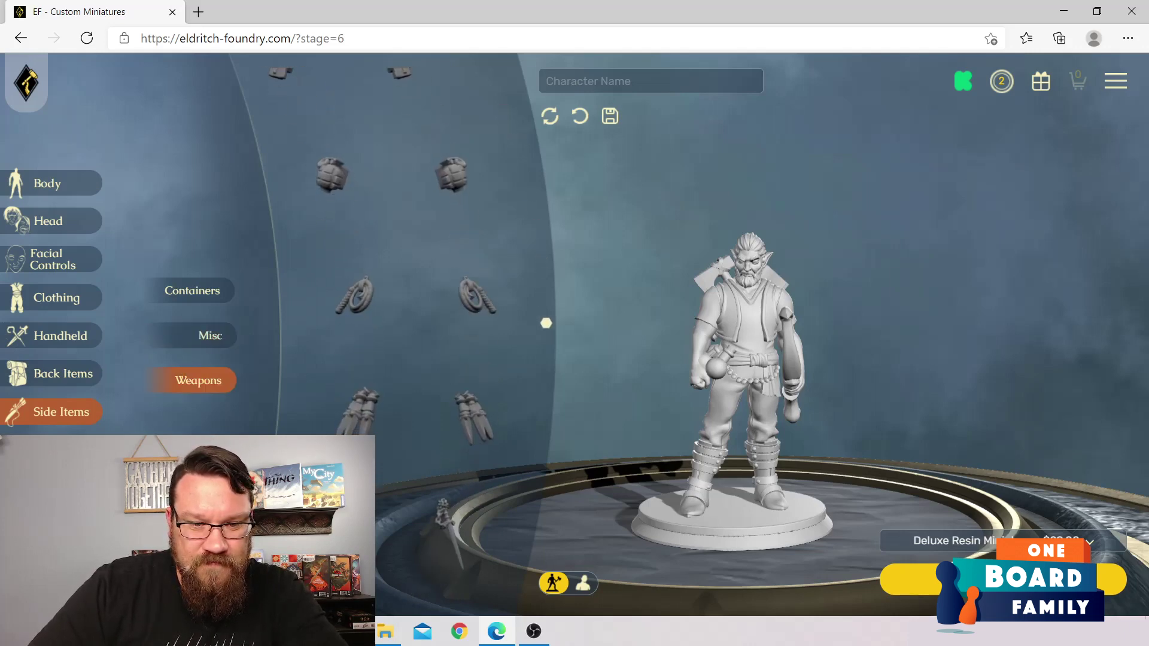
scroll(546, 323, down, 2)
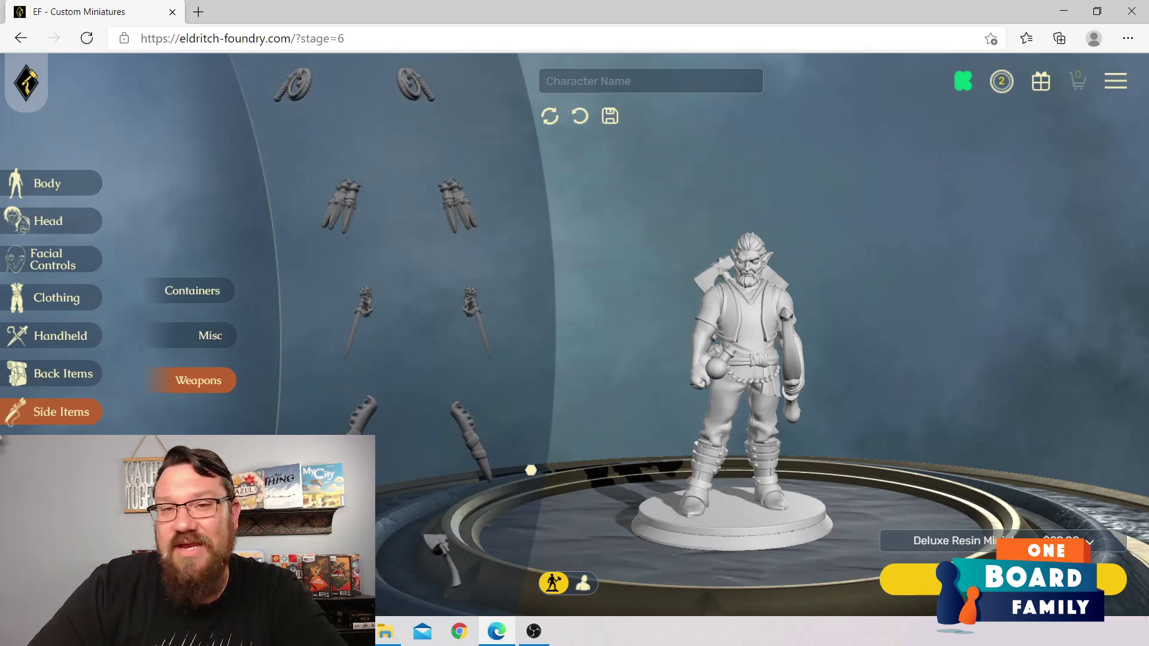
scroll(395, 323, down, 3)
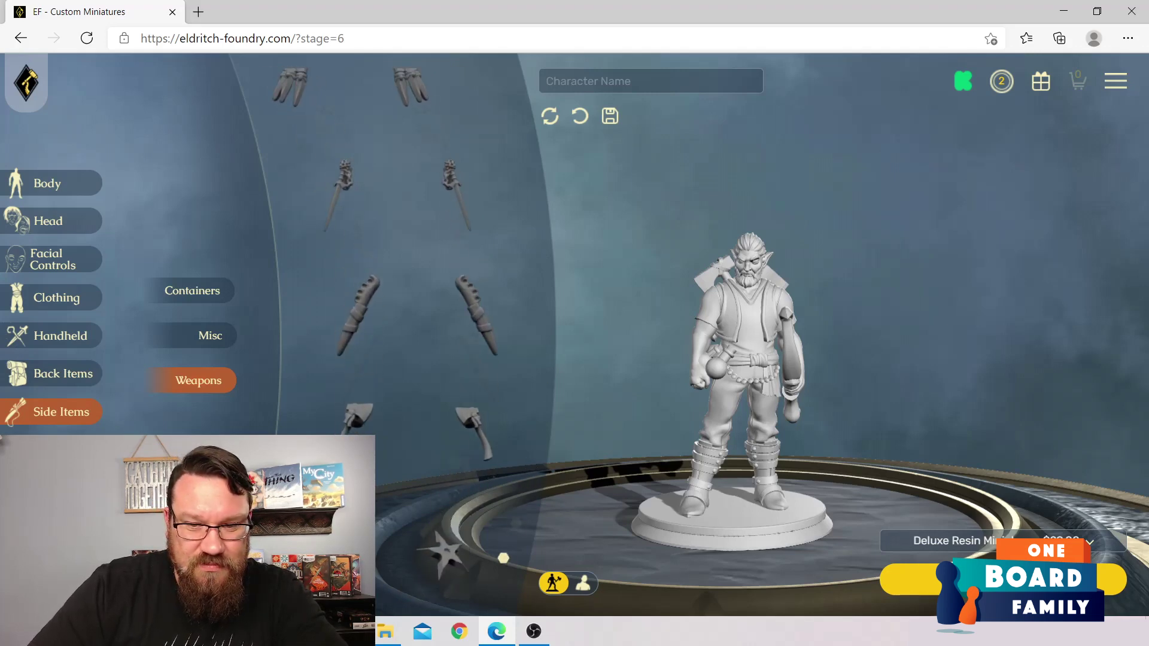
scroll(543, 310, up, 4)
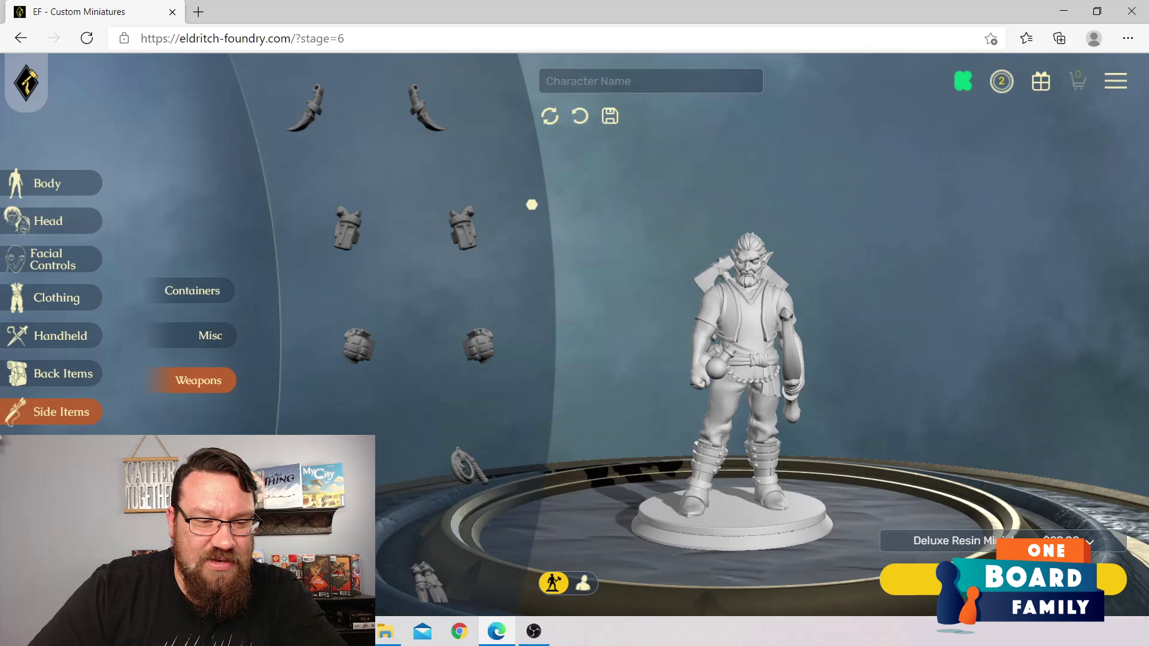
Step: Try the raised-hand, overhead-fist, upright standing and bow-drawing preset poses on the elf
click(61, 450)
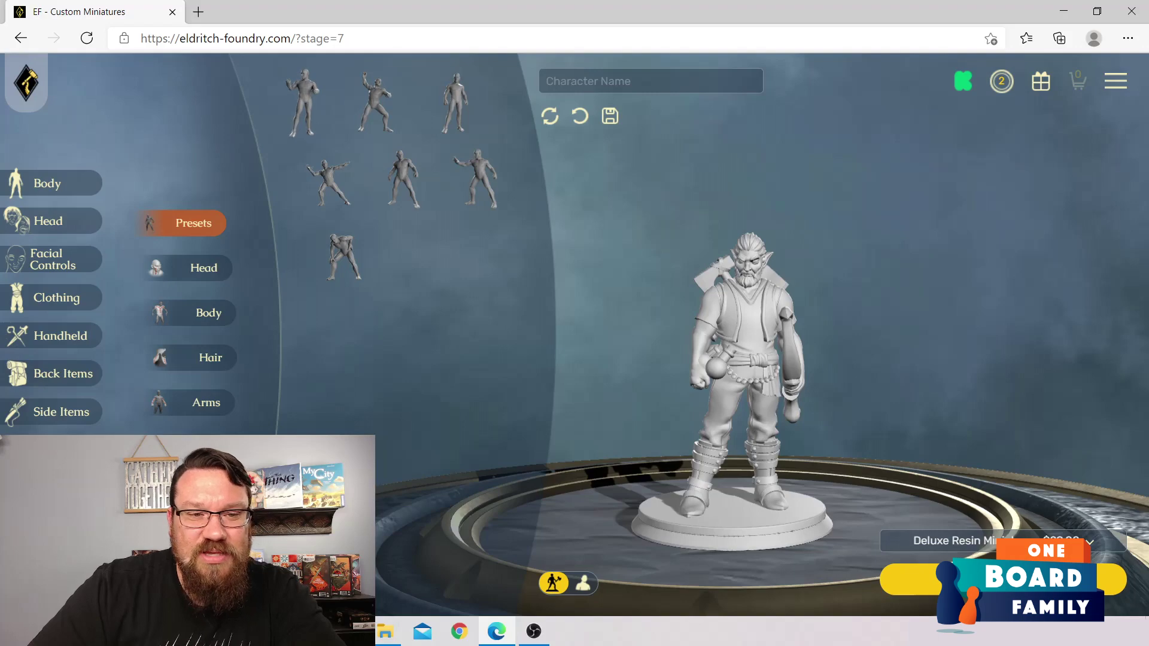
click(304, 101)
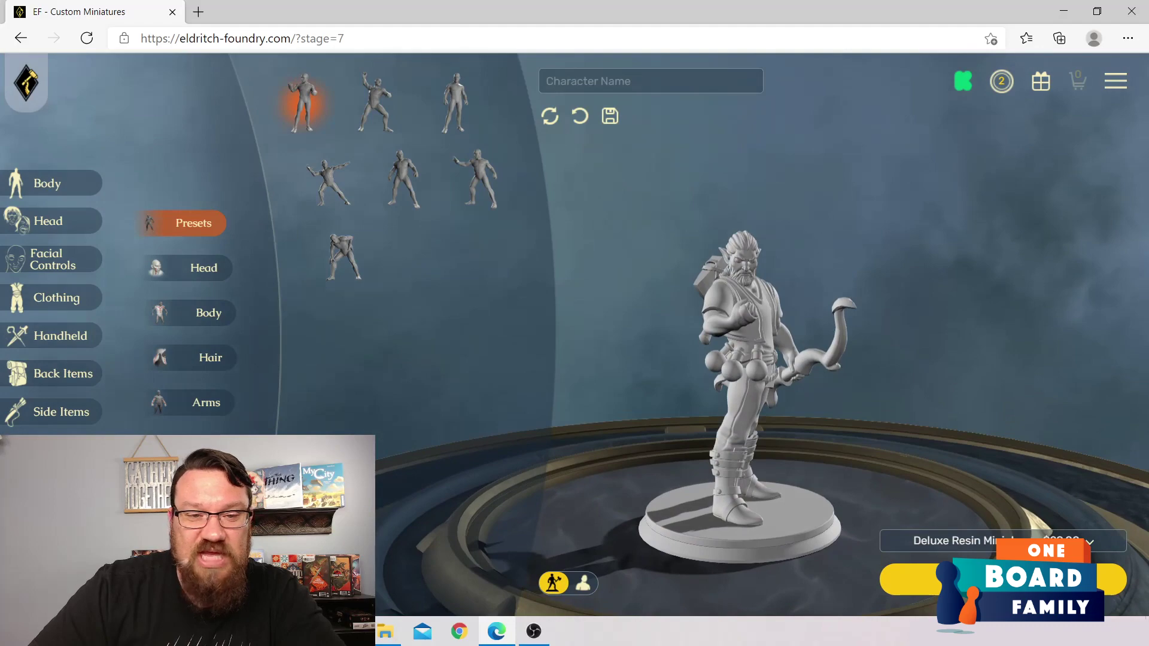
click(375, 102)
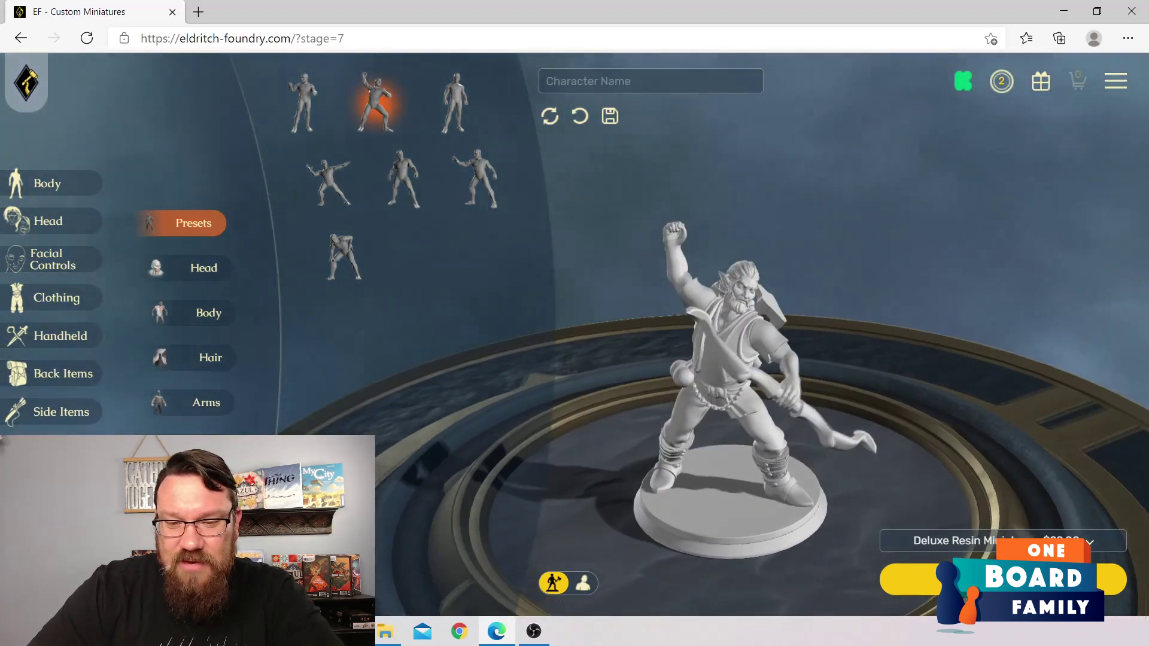
click(455, 103)
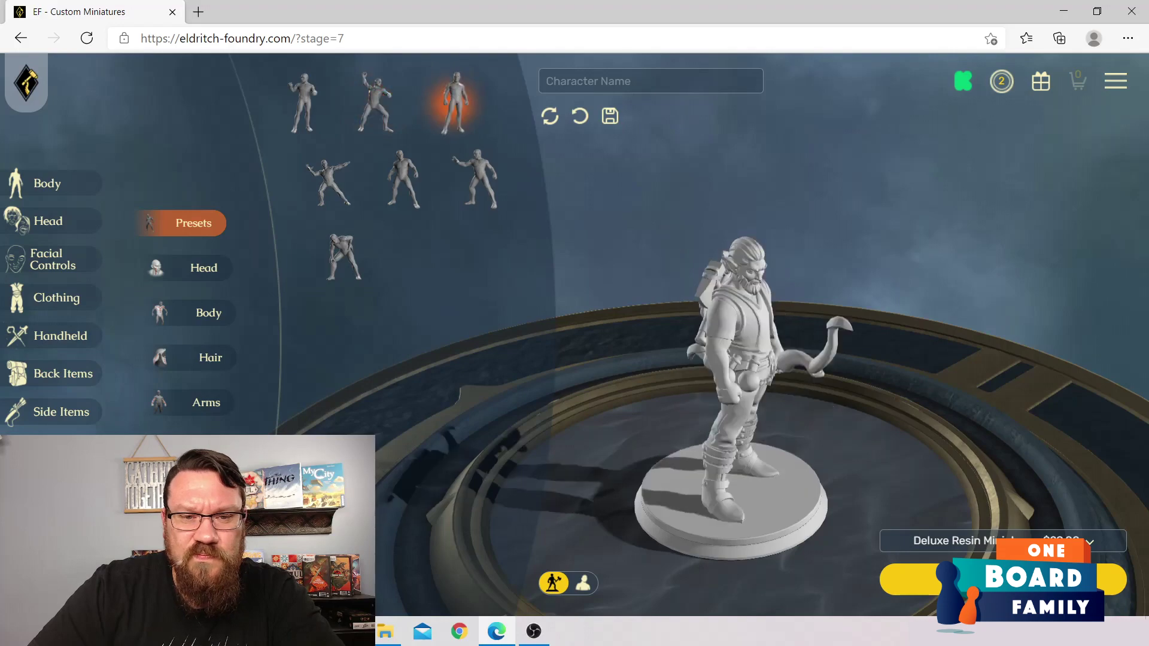
click(327, 179)
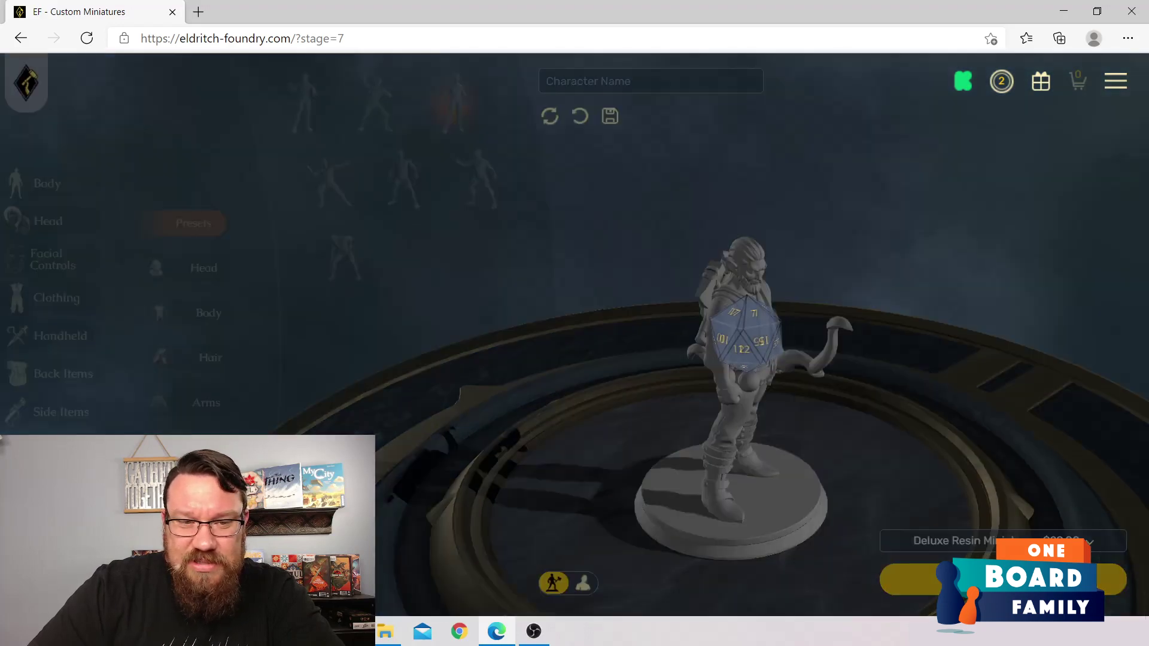
drag(737, 371, 706, 353)
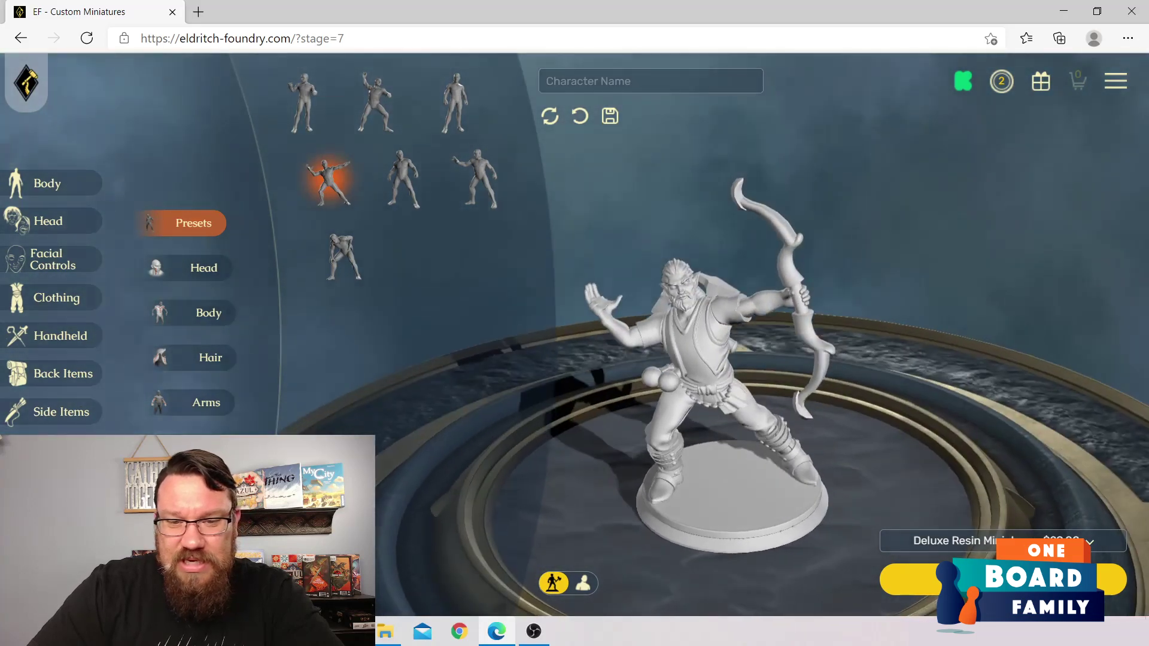
Step: Compare the wide-stance, outstretched-arm and hand-on-knee preset poses, and apply the wide stance with both arms lowered
click(404, 180)
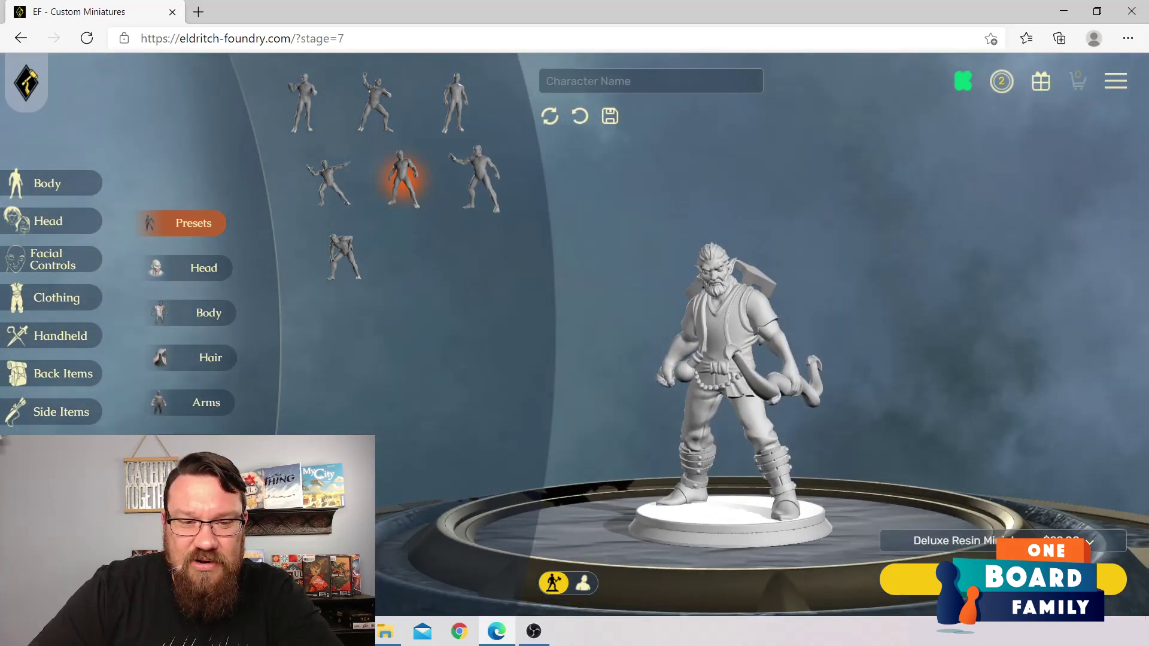
click(476, 179)
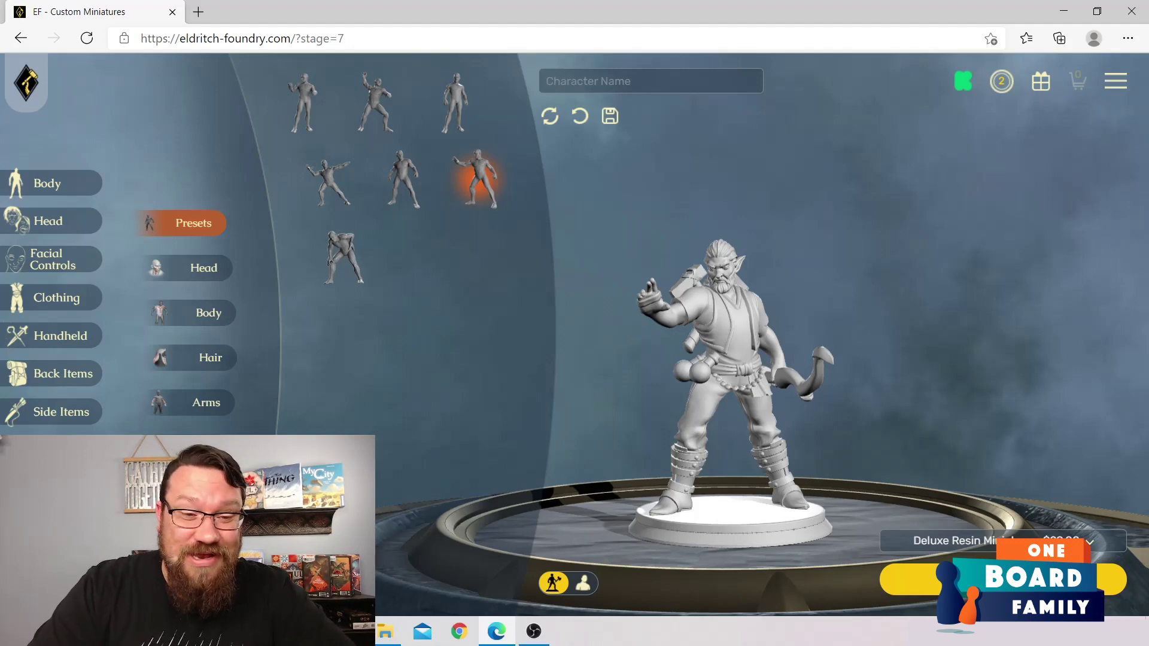
click(343, 256)
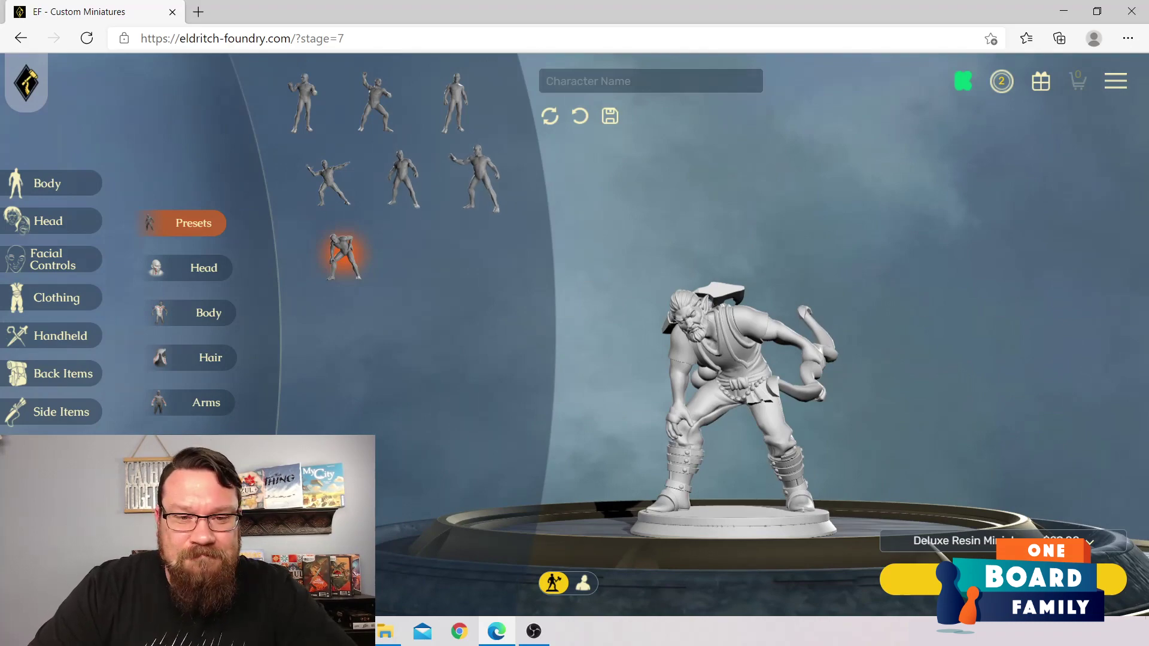
click(404, 179)
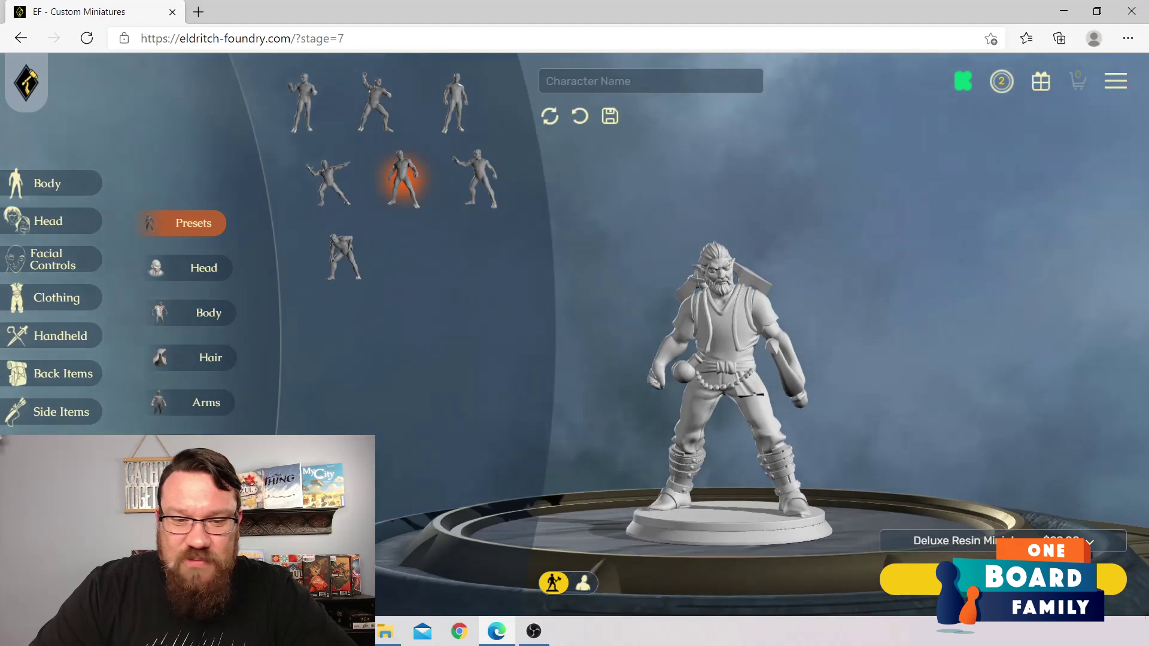
Step: Go through the elf's neck joints and reduce the Bend of Neck 4 to about a third of its range
click(190, 268)
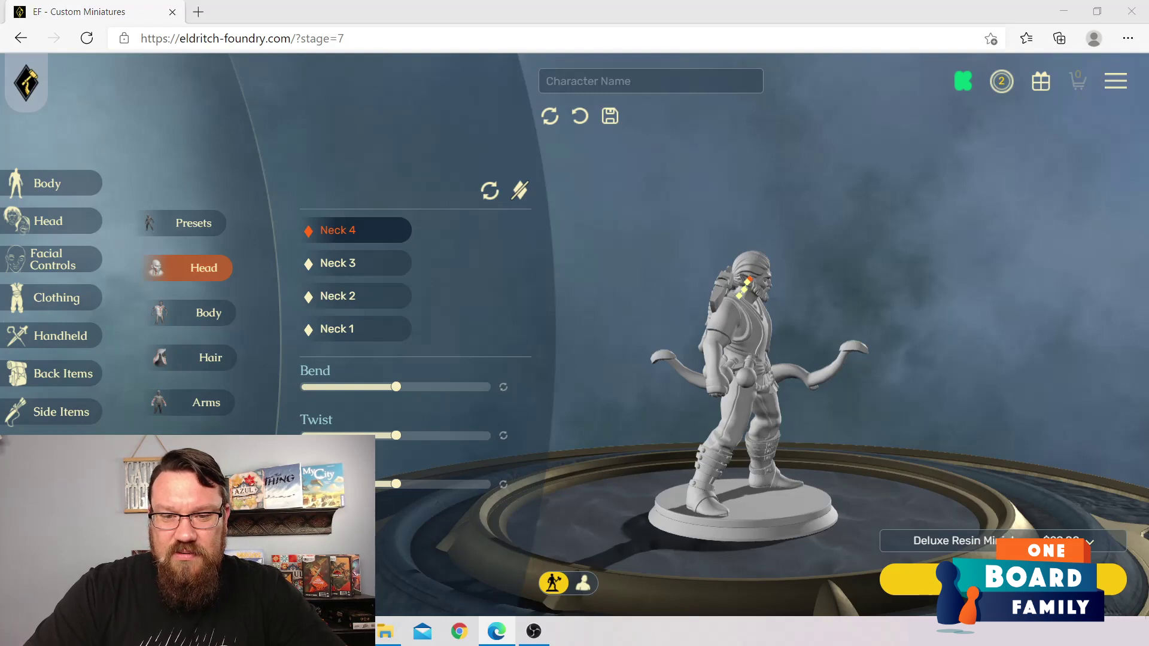
key(super+Tab)
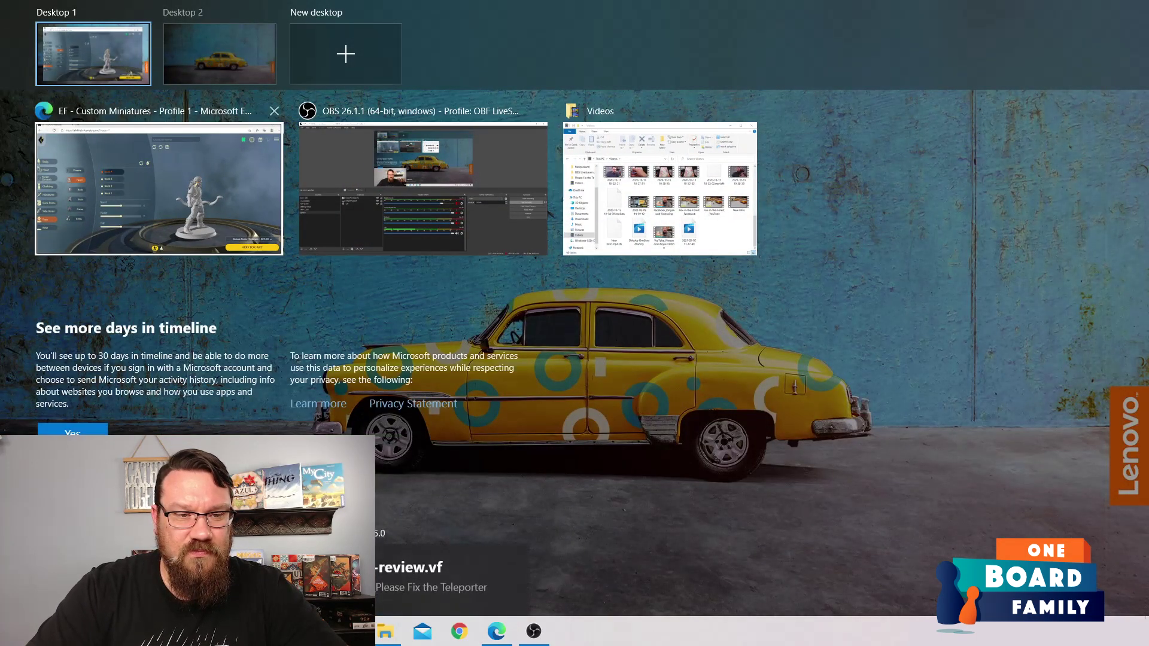
key(Return)
scroll(760, 359, up, 5)
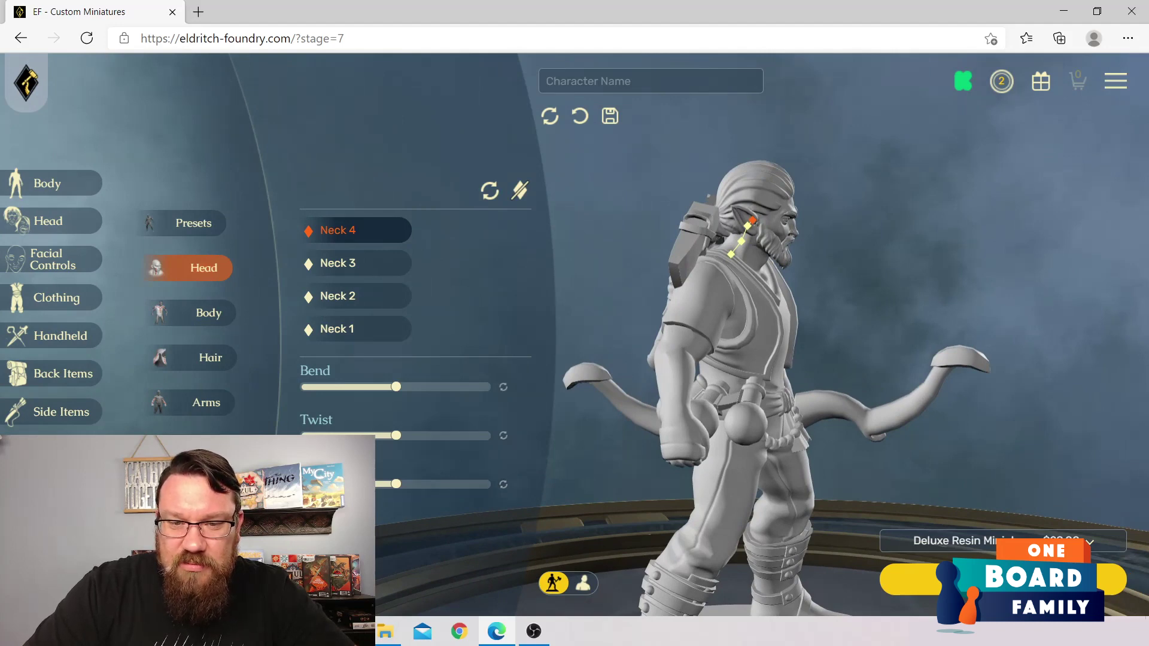
click(357, 263)
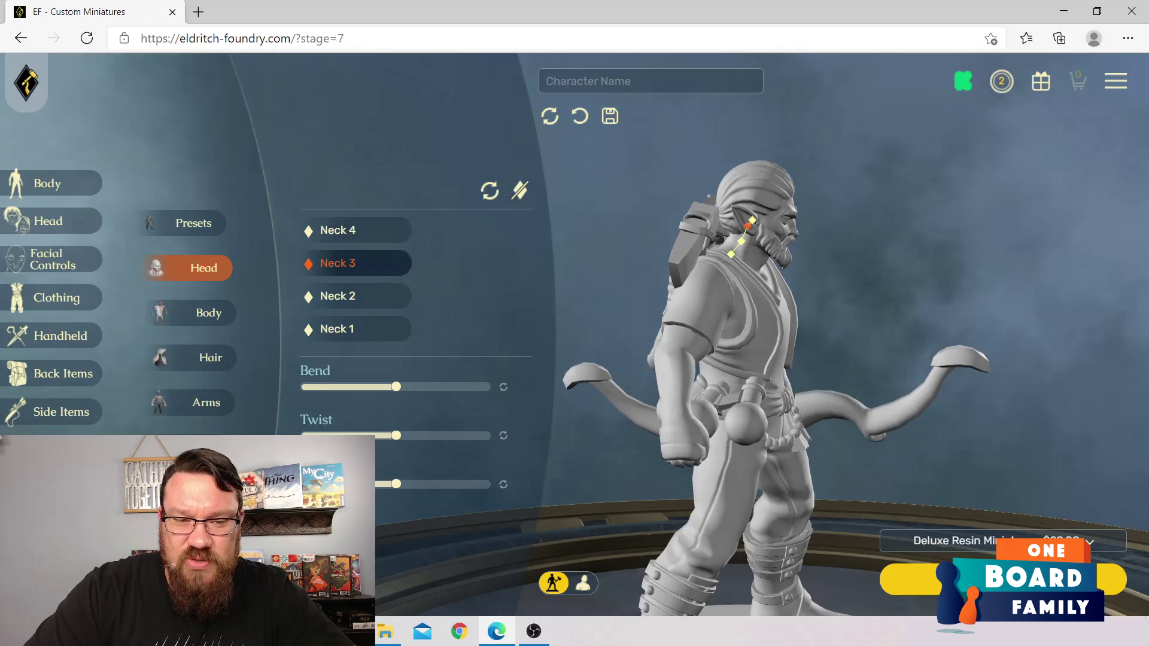
click(357, 297)
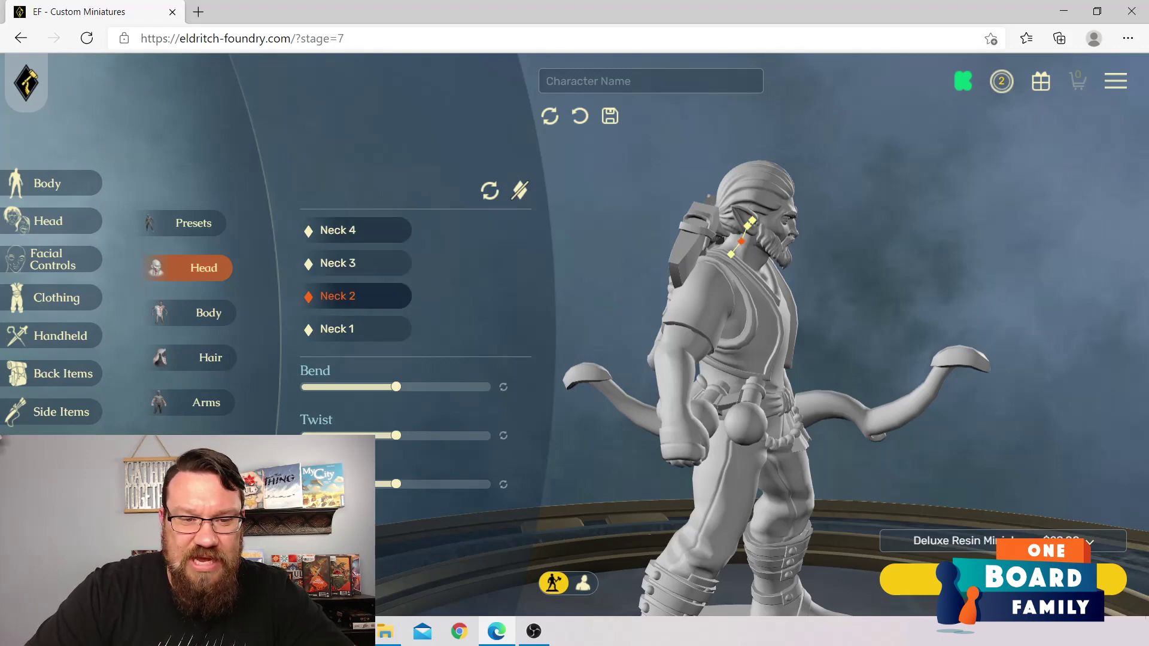
drag(748, 359, 783, 373)
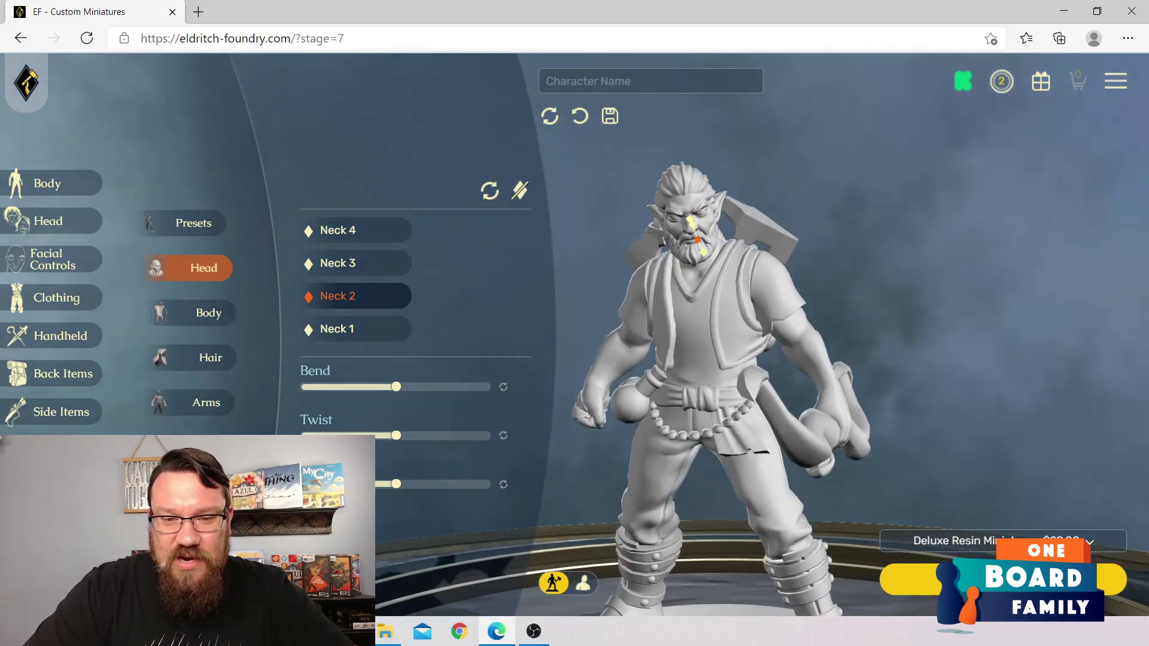
click(363, 231)
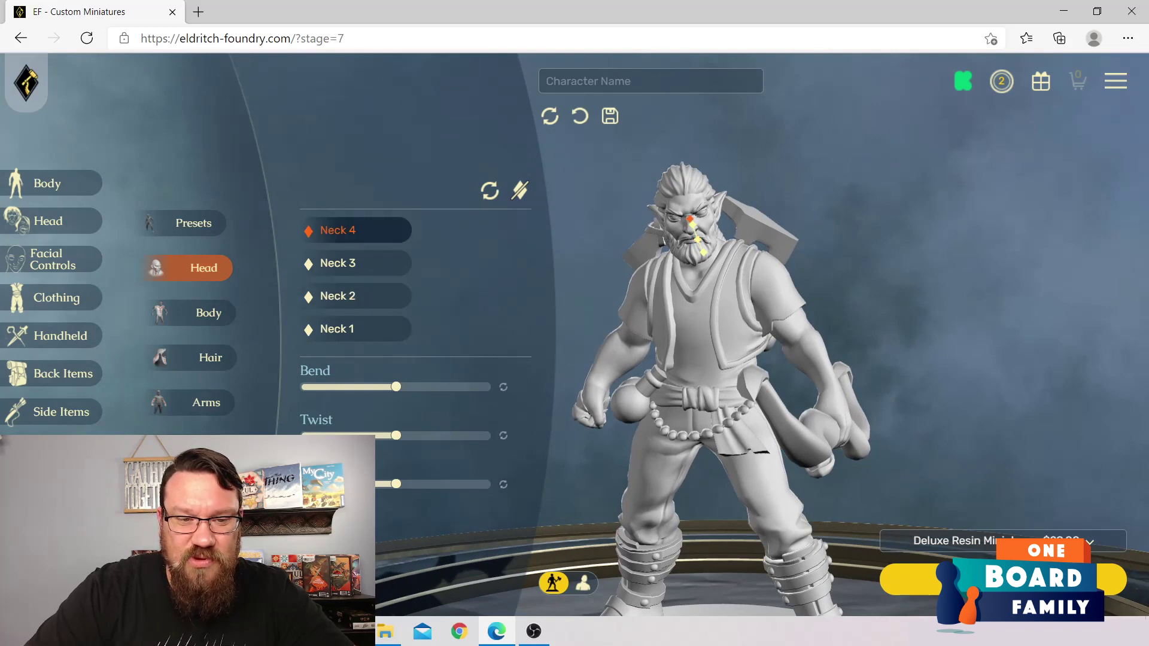
drag(396, 387, 365, 387)
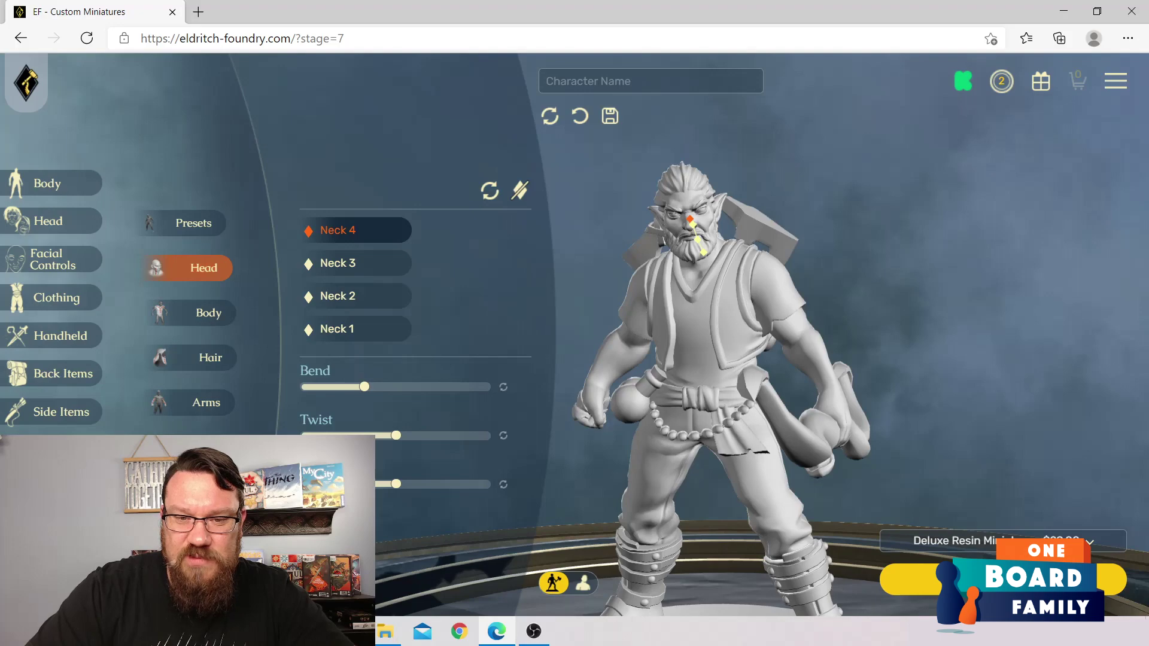
mouse_move(718, 359)
mouse_down()
mouse_move(844, 359)
mouse_move(733, 359)
mouse_up()
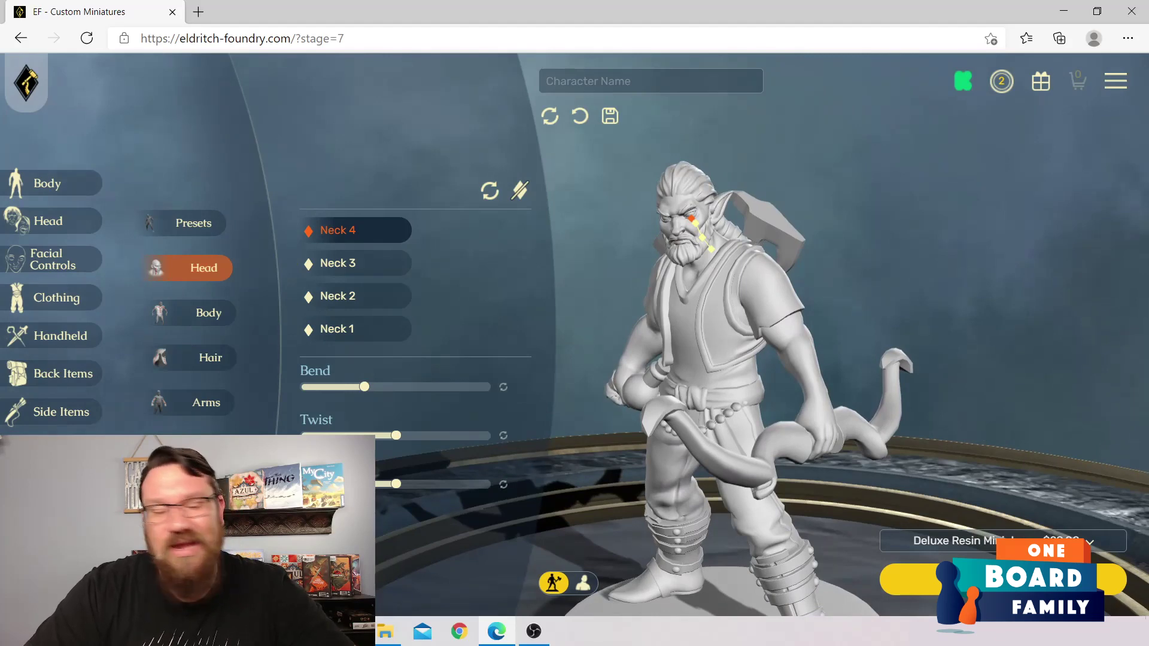
Step: Reduce the left wrist's Tilt to just over half of its range and its Bend to about 40 percent
click(207, 313)
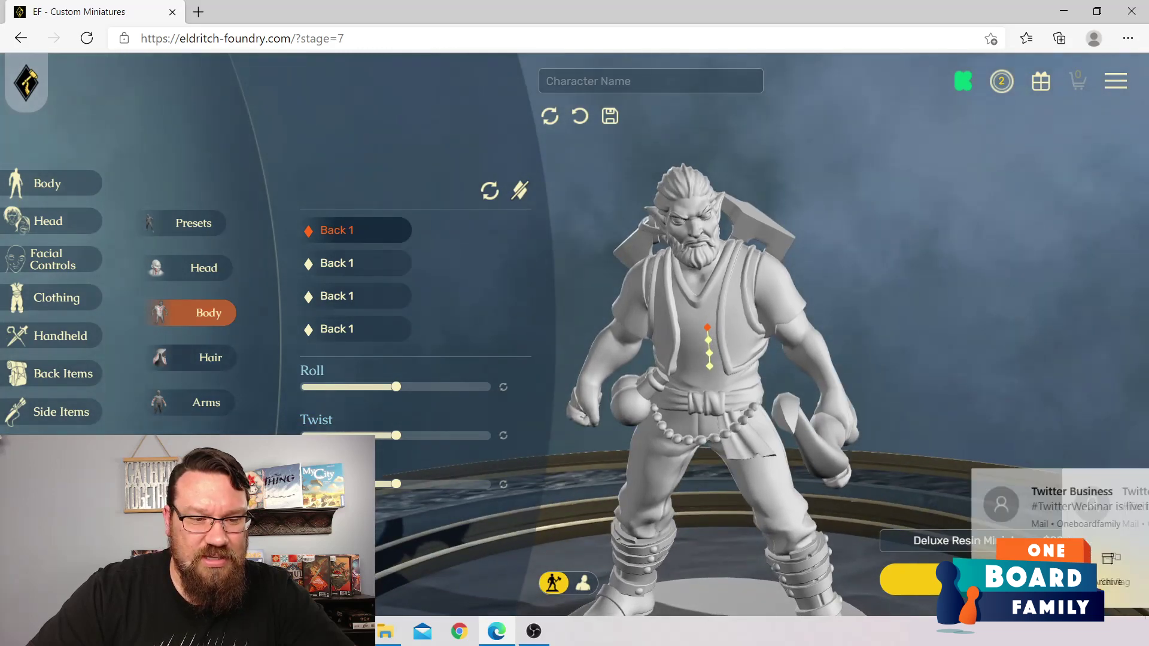
click(206, 403)
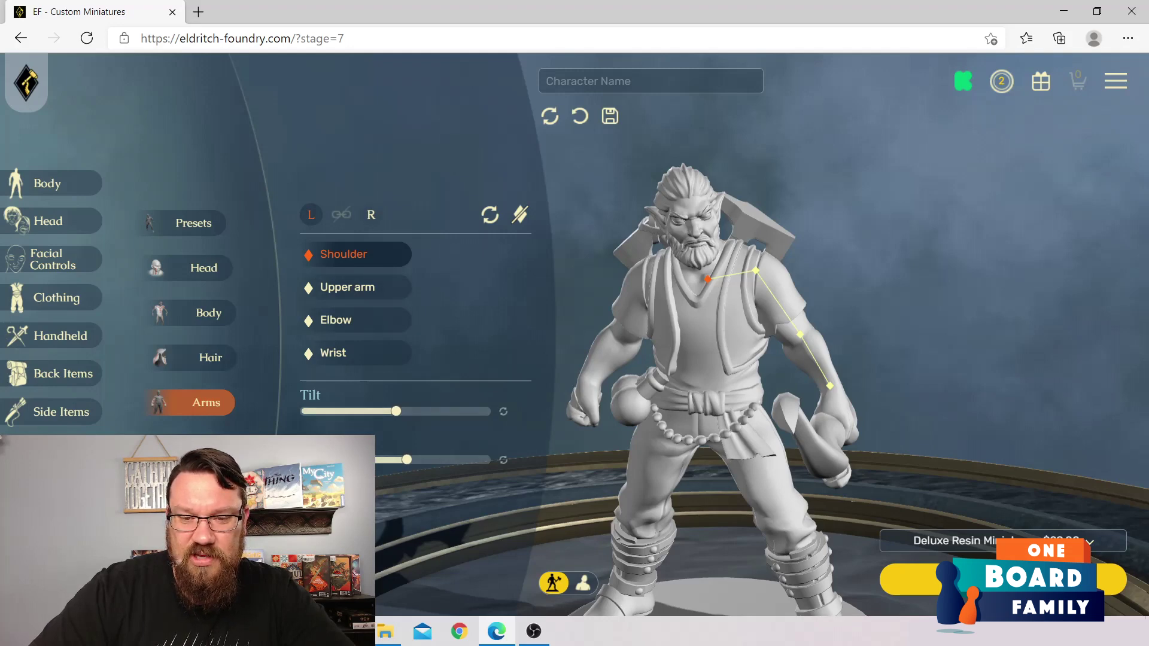
click(334, 353)
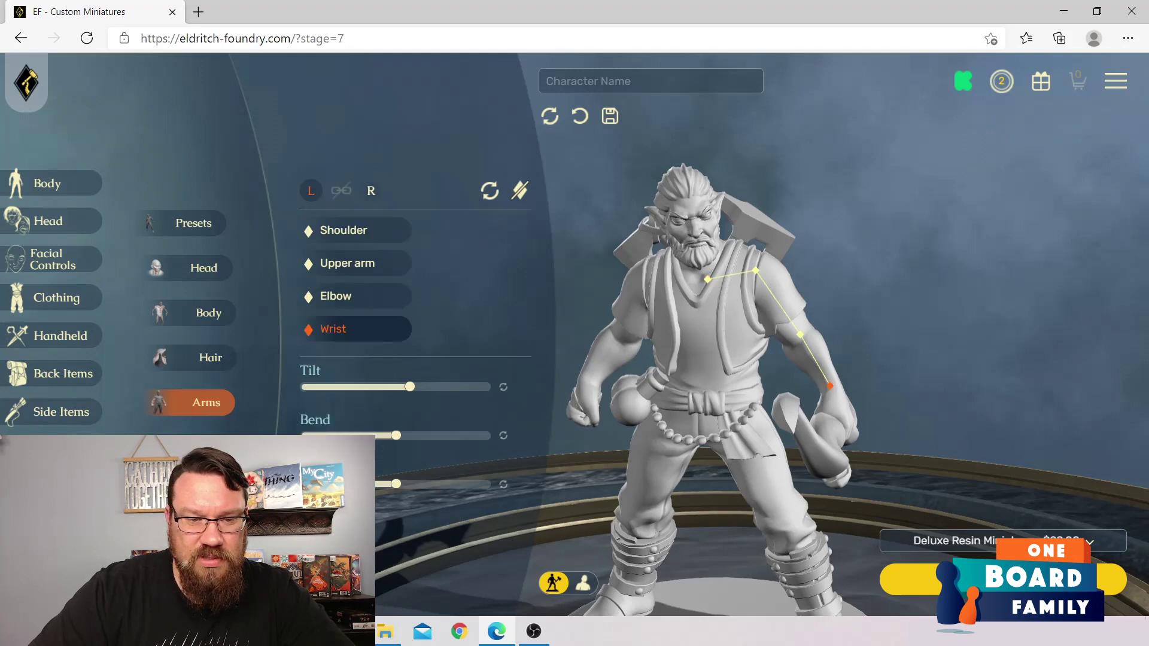
mouse_move(410, 387)
mouse_down()
mouse_move(382, 387)
mouse_move(403, 387)
mouse_up()
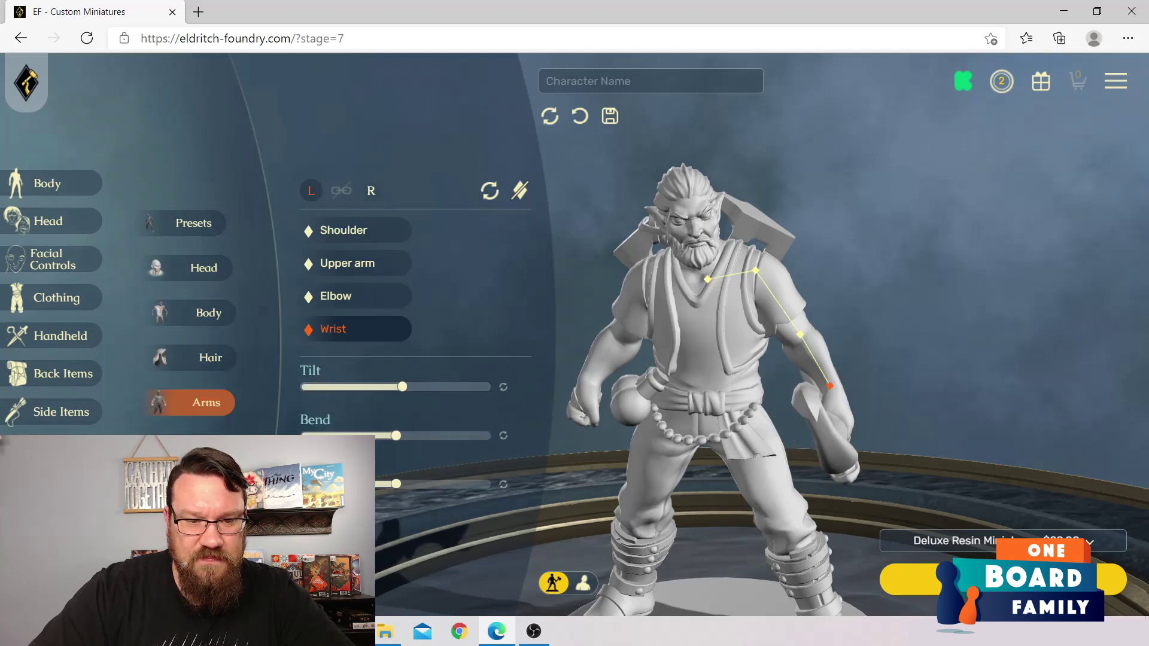
mouse_move(396, 435)
mouse_down()
mouse_move(356, 435)
mouse_move(378, 435)
mouse_up()
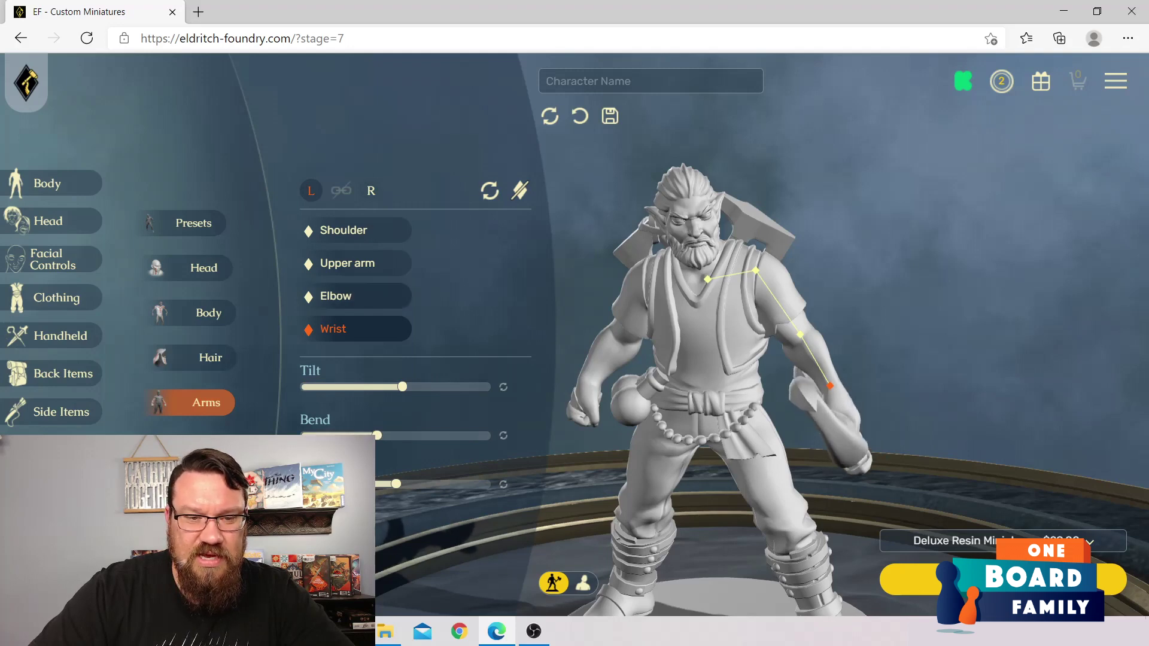
Step: Bend the elf's left elbow so the bow points upward, and reduce the left upper arm's Tilt to about 63 percent of its range
click(359, 297)
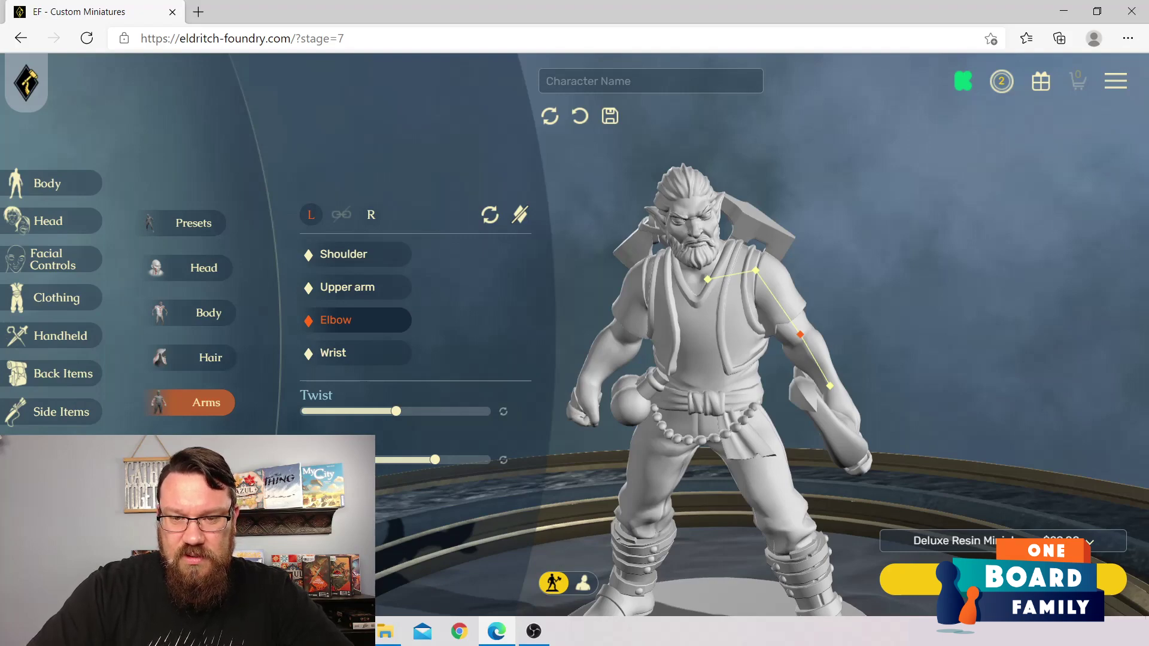
drag(868, 359, 772, 359)
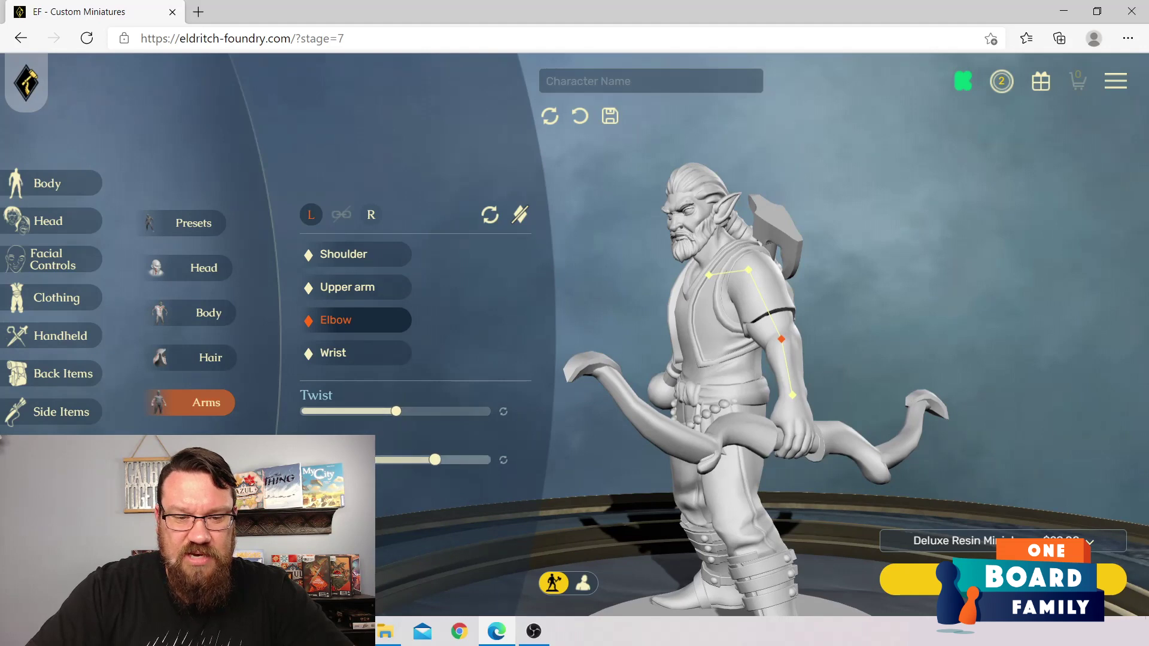
drag(435, 460, 384, 460)
drag(946, 371, 604, 341)
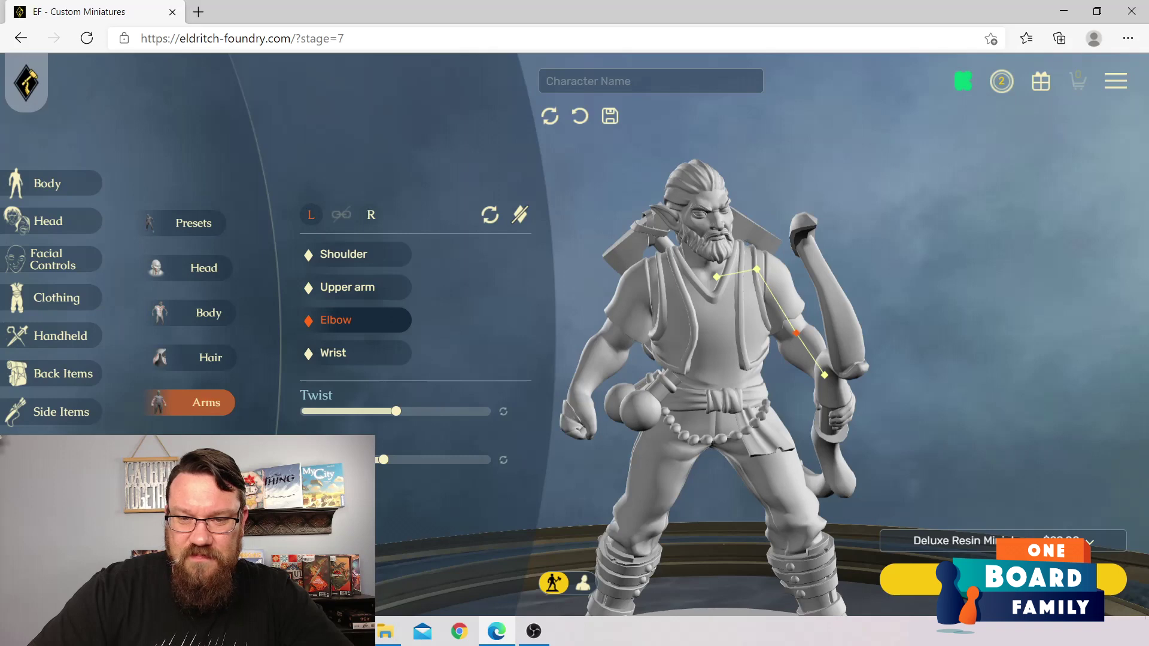
click(365, 289)
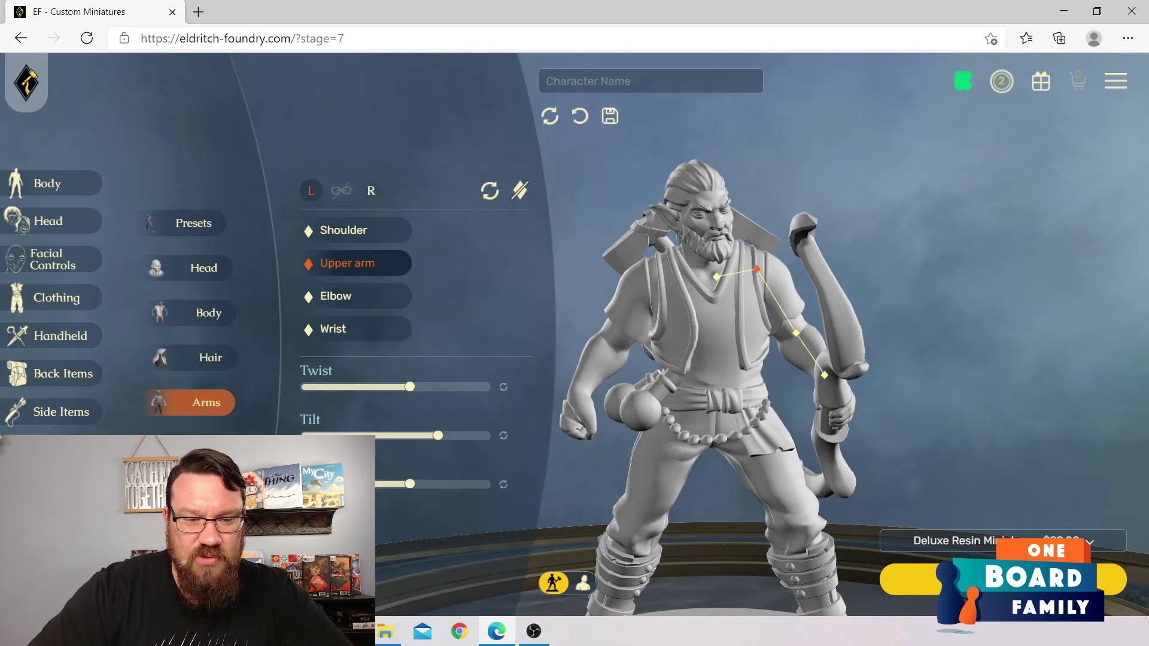
drag(438, 436, 421, 436)
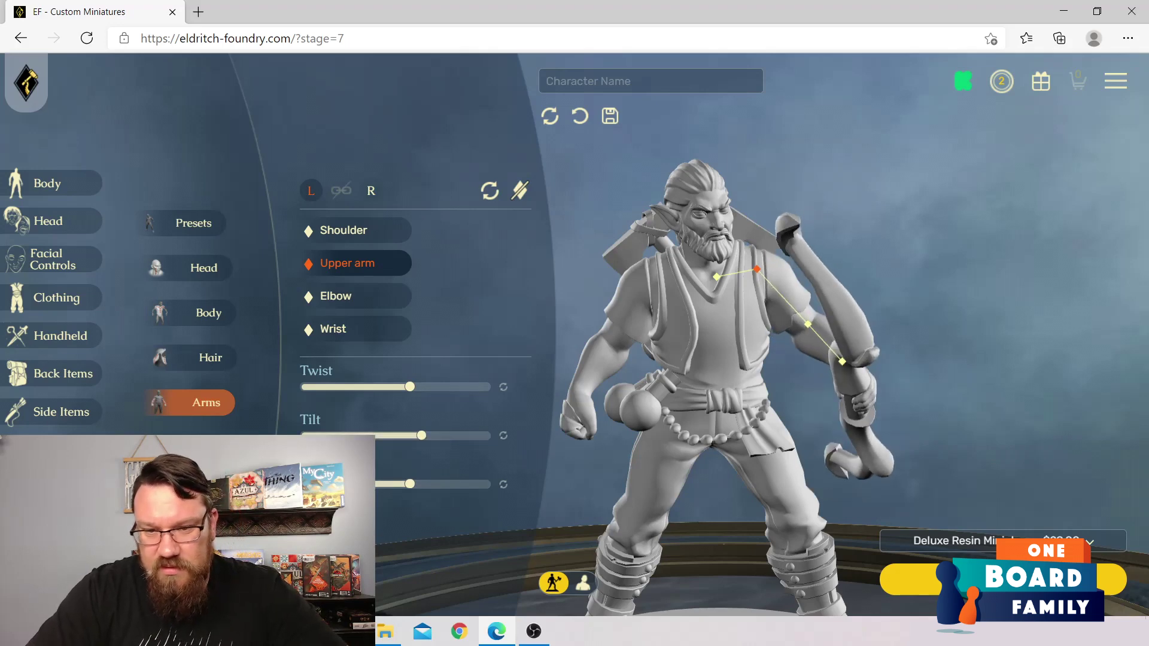
drag(748, 359, 652, 344)
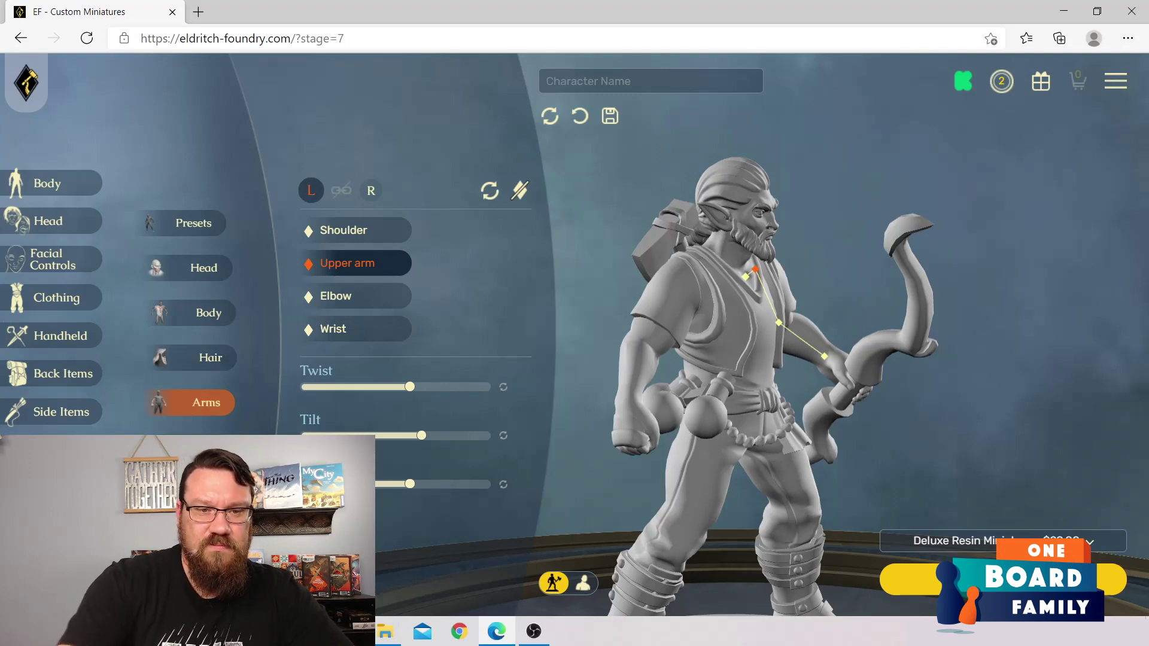
Step: Bend the elf's right elbow to bring the fist forward in front of the hip
click(371, 191)
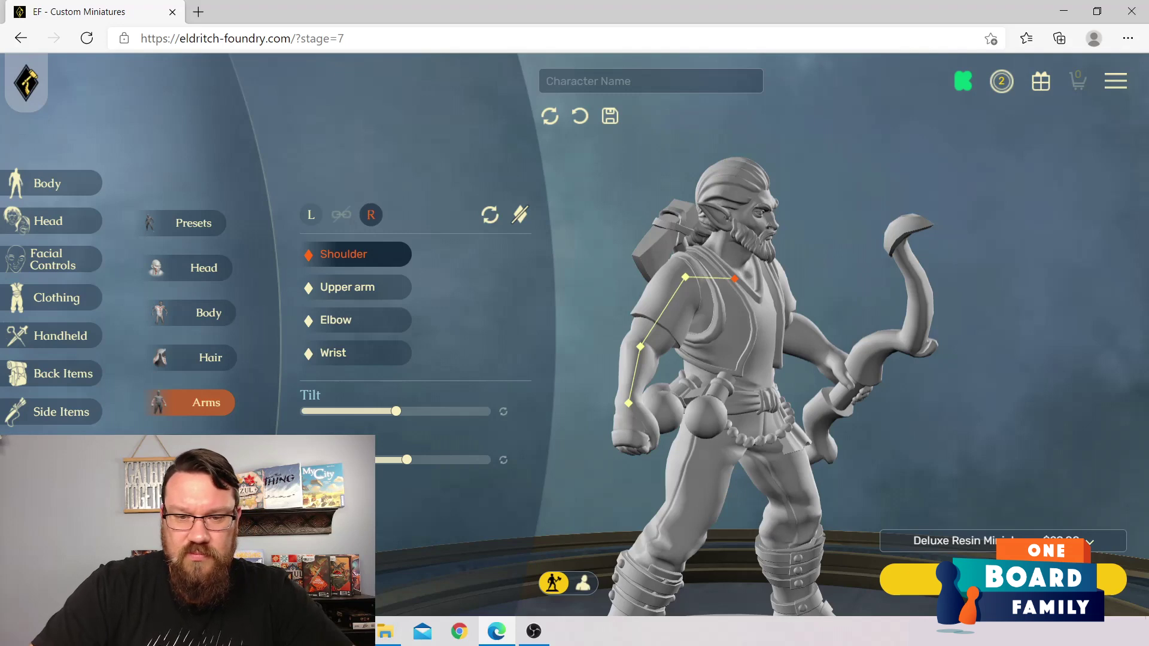
click(359, 320)
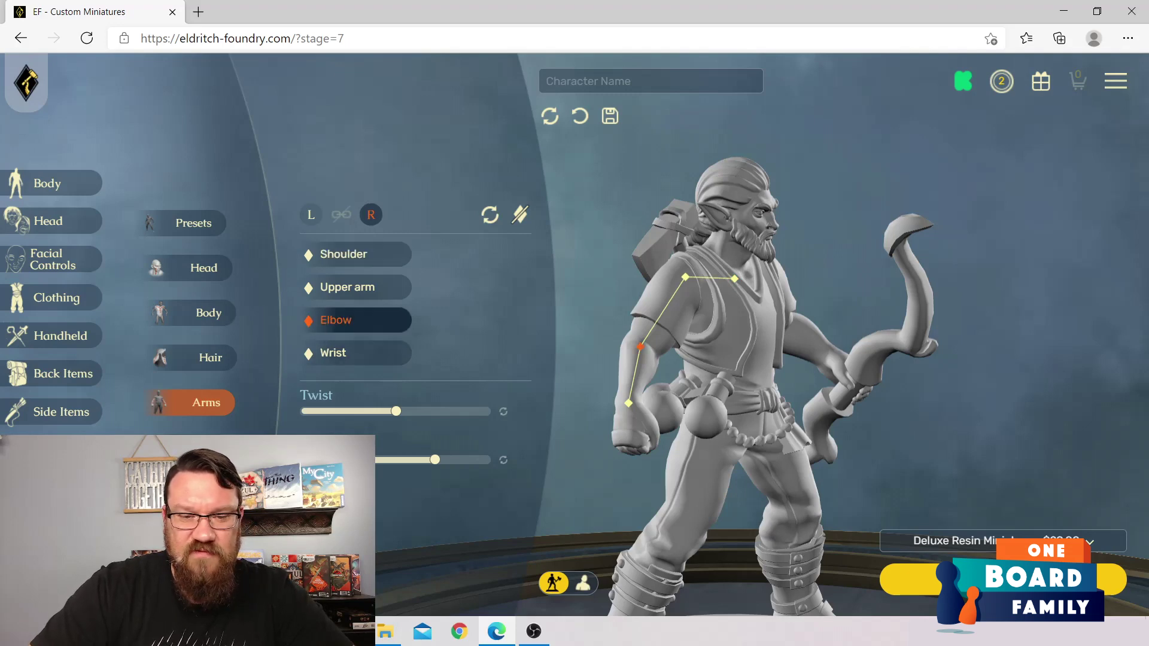
drag(435, 460, 371, 460)
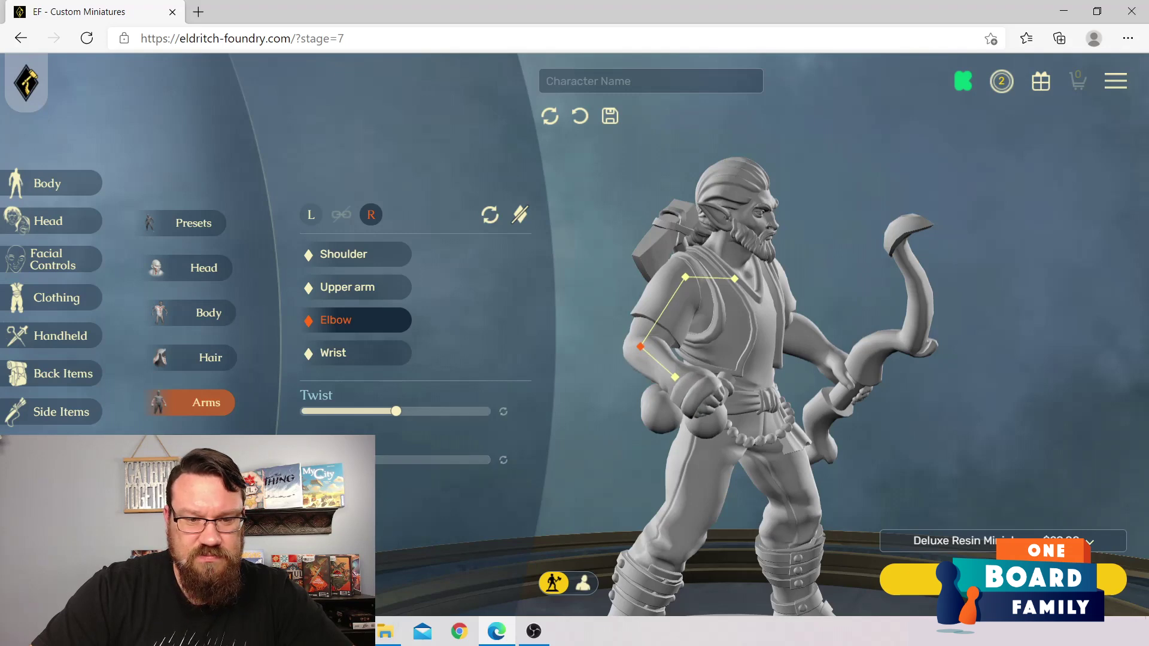
Step: Swing the right upper arm outward and forward, with Twist at about 53 percent and Tilt at about 57 percent of their ranges
click(360, 288)
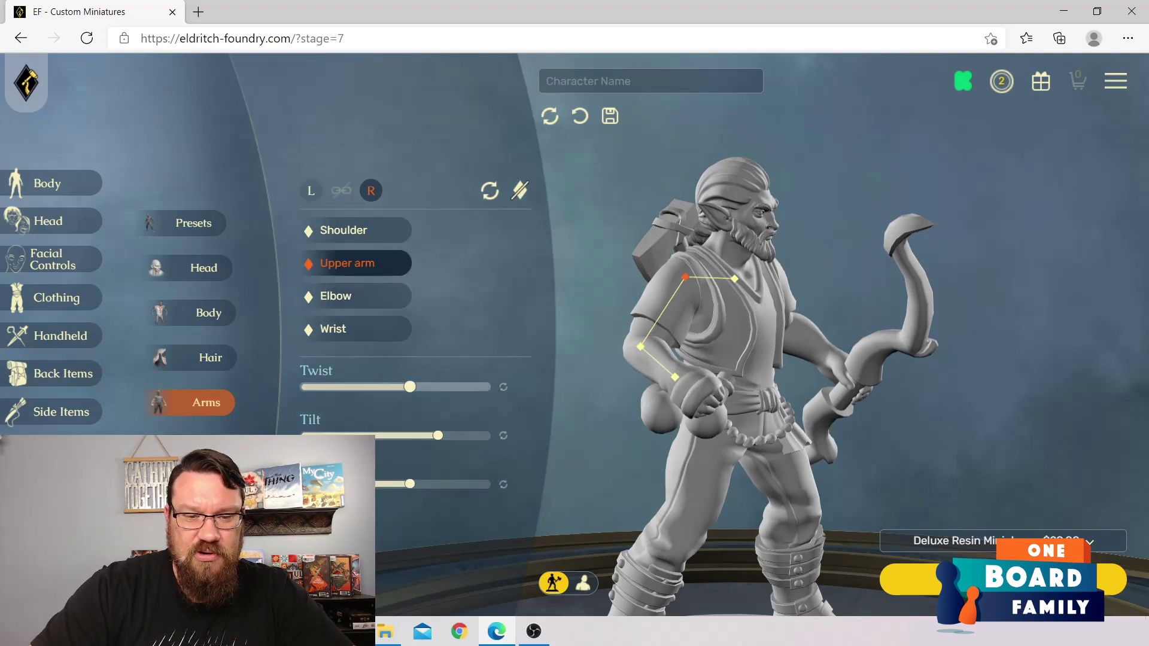
mouse_move(410, 387)
mouse_down()
mouse_move(371, 387)
mouse_move(390, 387)
mouse_up()
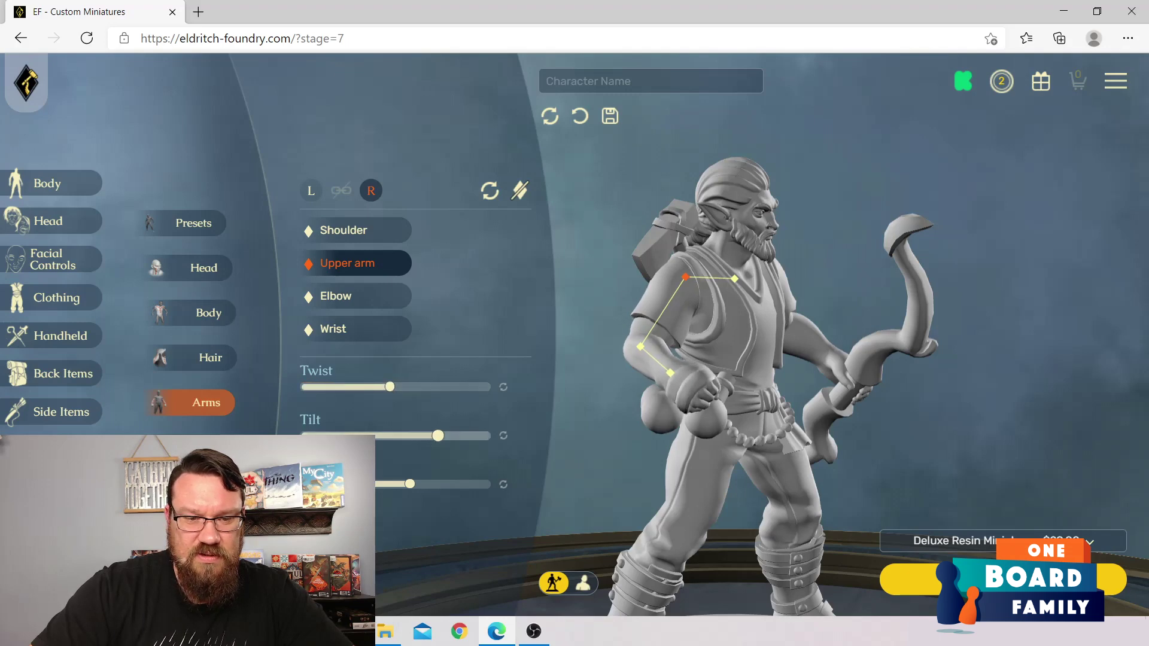
drag(438, 435, 409, 436)
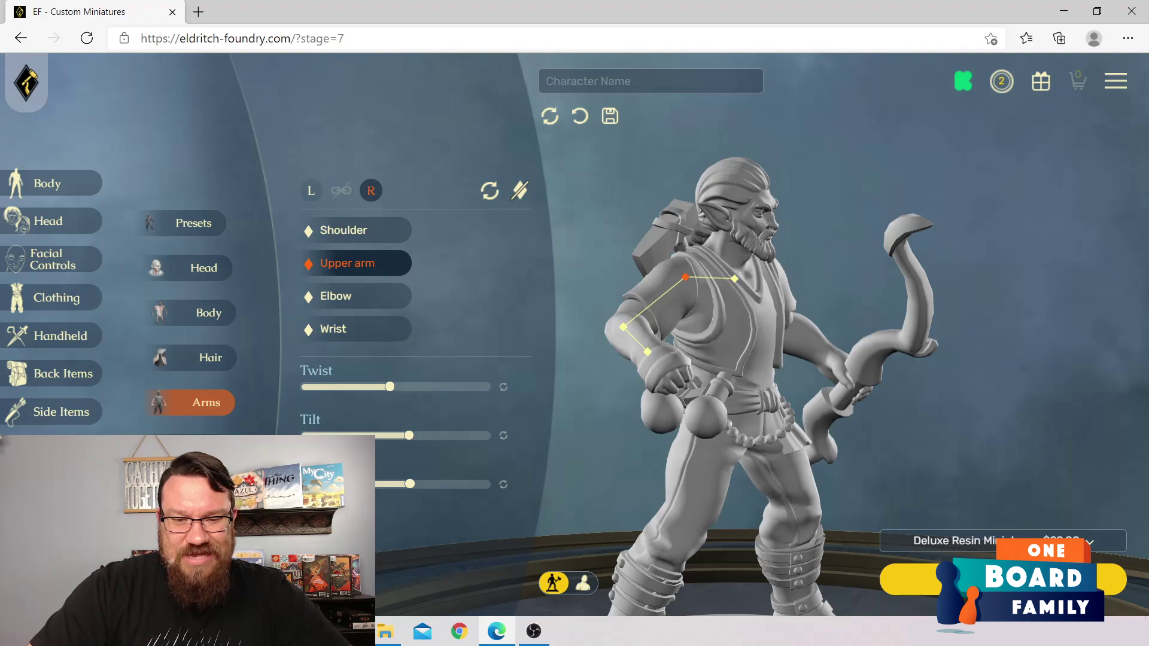
right_click(567, 441)
click(566, 443)
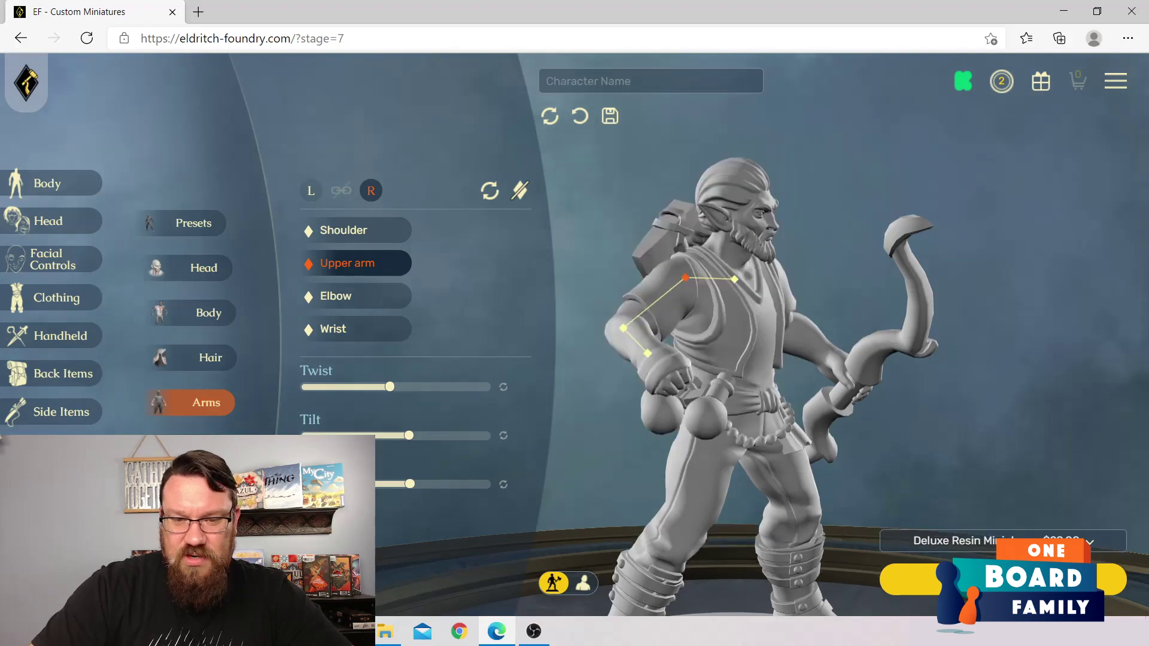
drag(566, 443, 458, 419)
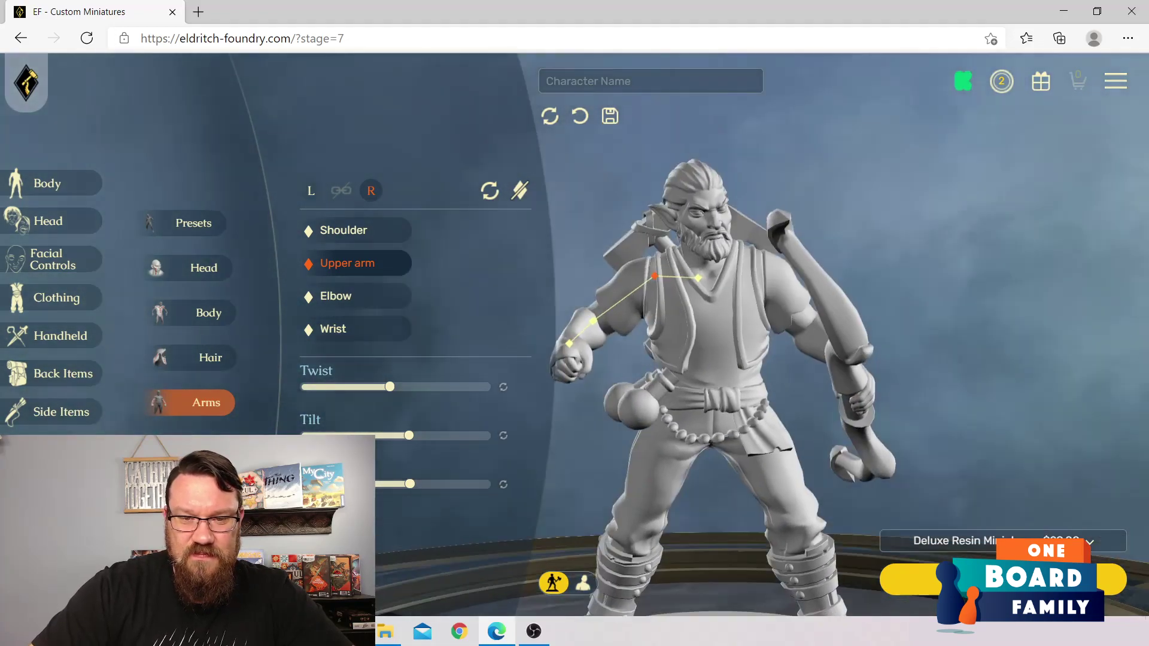
mouse_move(389, 387)
mouse_down()
mouse_move(422, 387)
mouse_move(402, 387)
mouse_up()
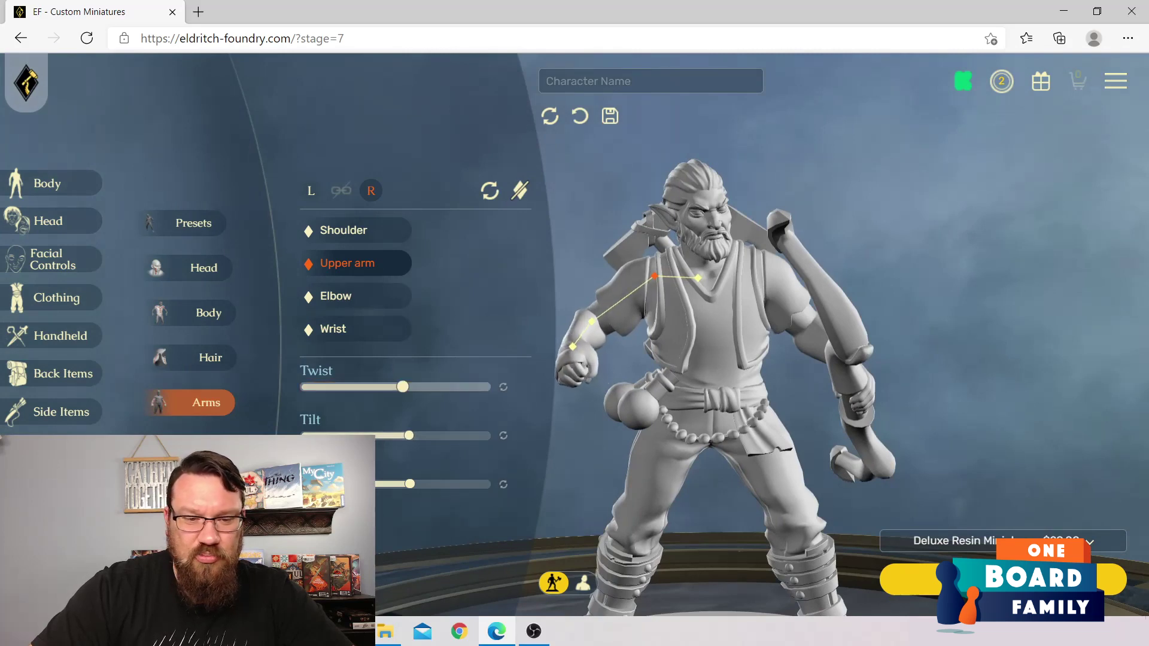
drag(409, 484, 384, 484)
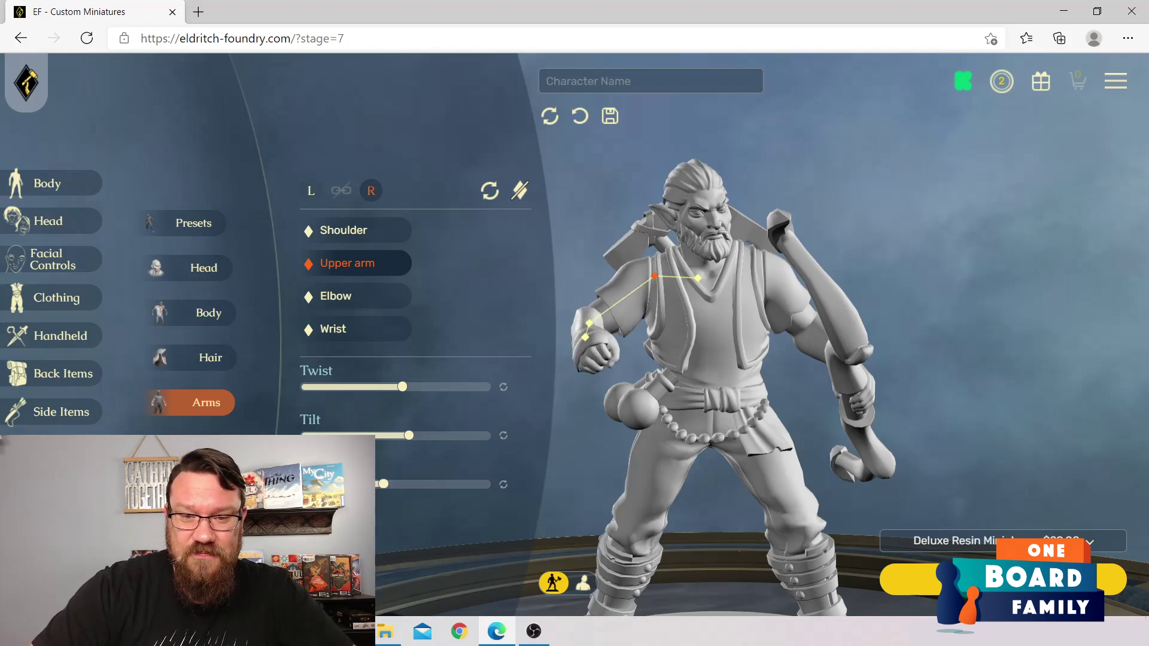
drag(748, 359, 796, 359)
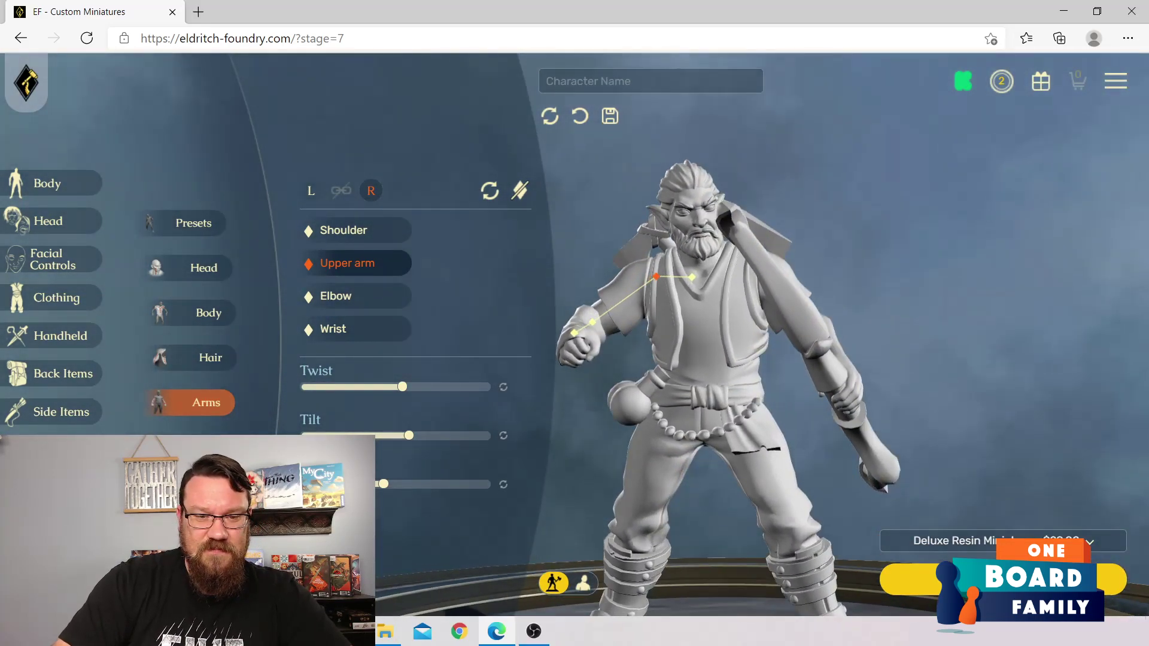
Step: Examine the pose adjustments available for the Steven Bottles, the Back Axes, the hair and the back joints
click(200, 448)
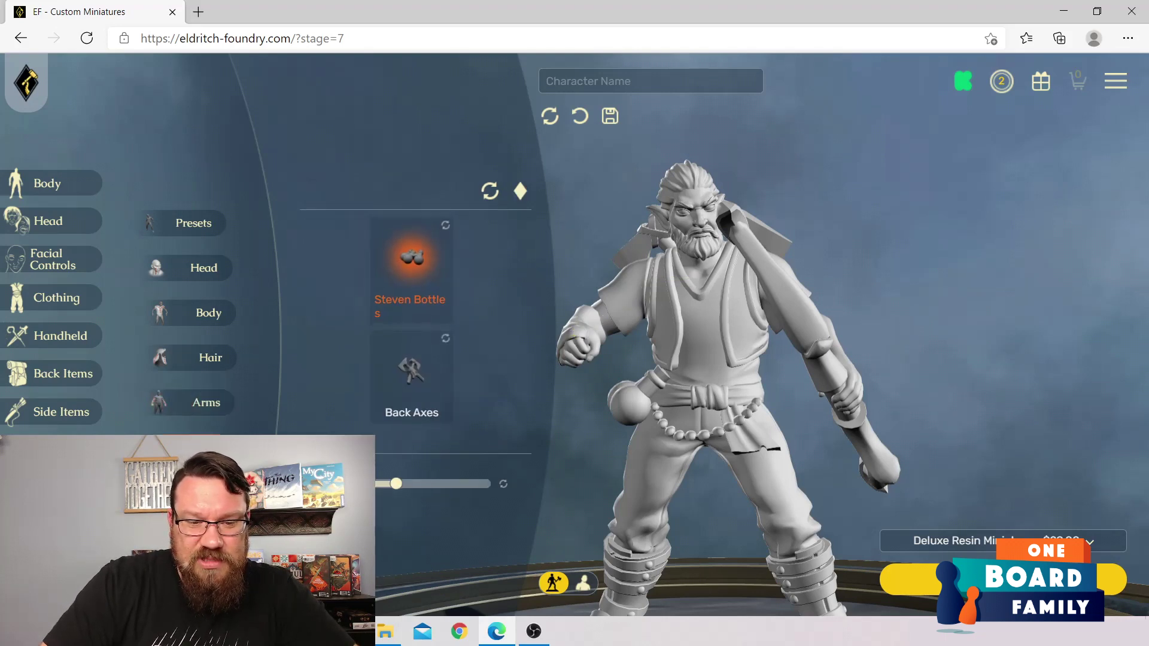
mouse_move(395, 484)
mouse_down()
mouse_move(372, 483)
mouse_move(395, 483)
mouse_up()
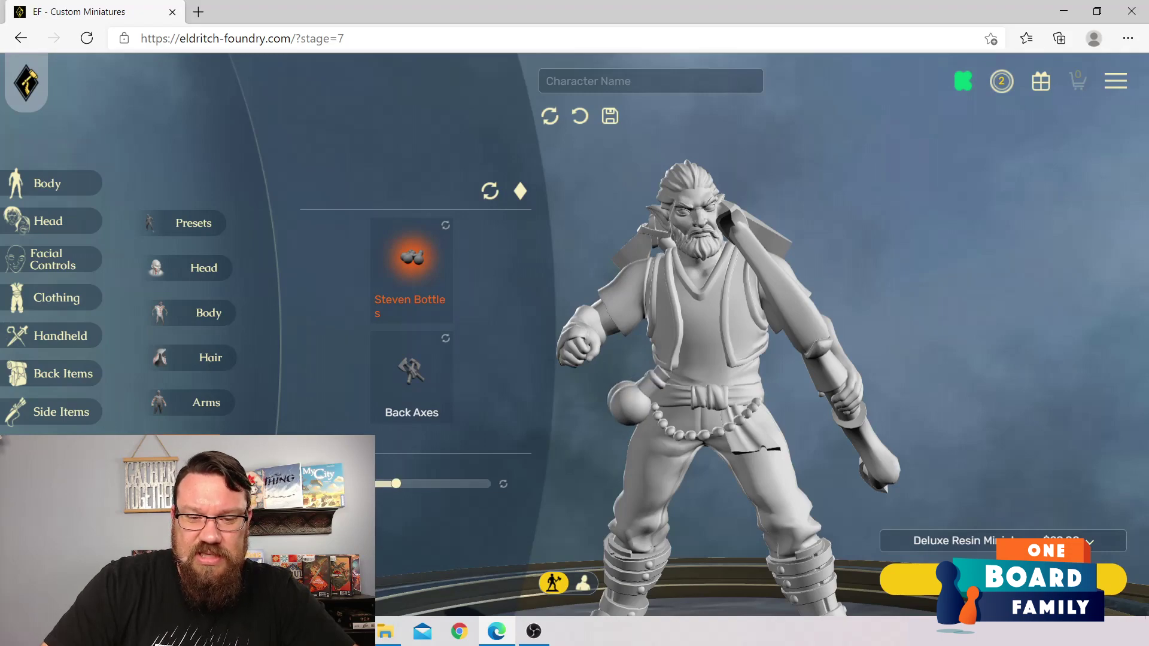
drag(670, 371, 850, 347)
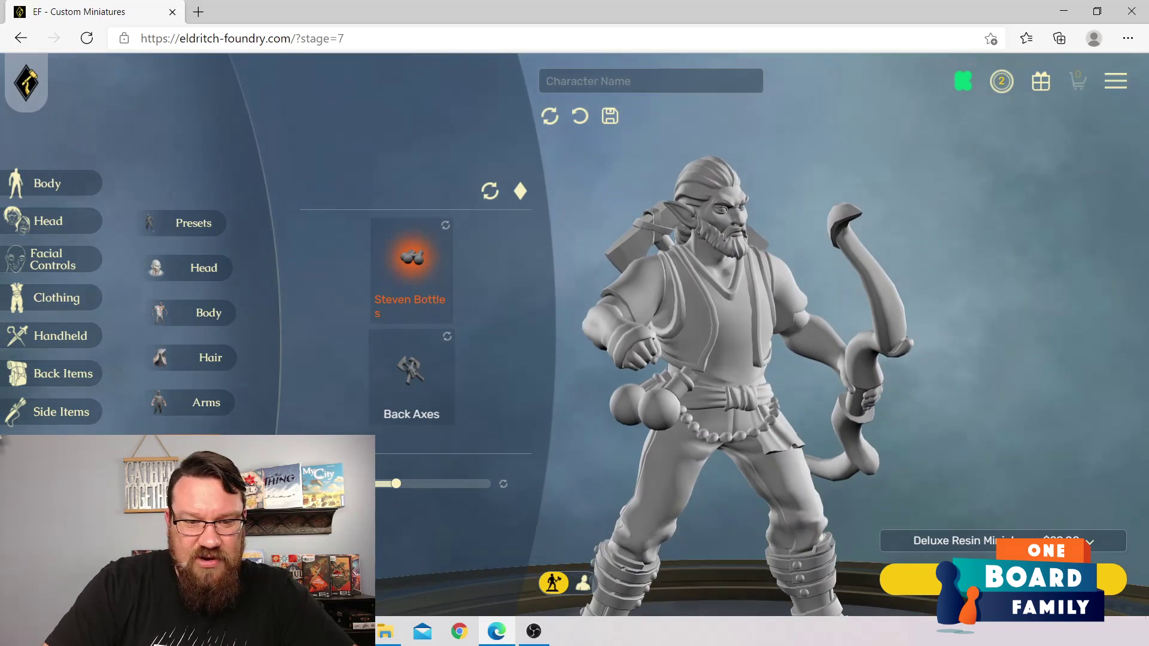
click(412, 374)
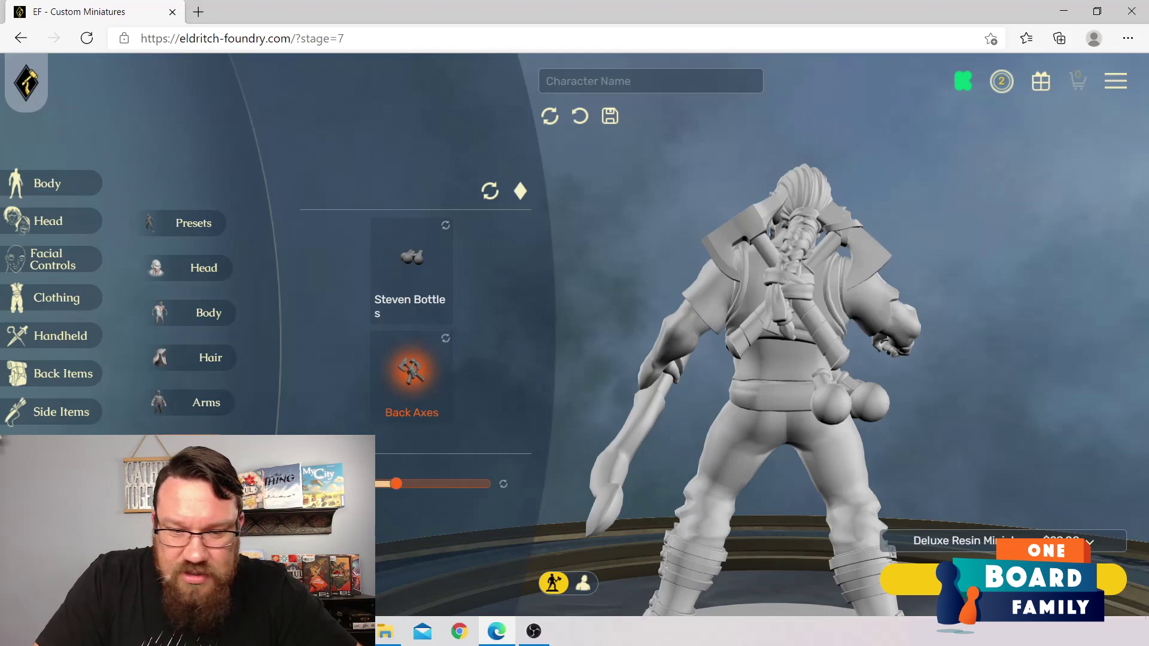
mouse_move(397, 484)
mouse_down()
mouse_move(368, 484)
mouse_move(396, 484)
mouse_up()
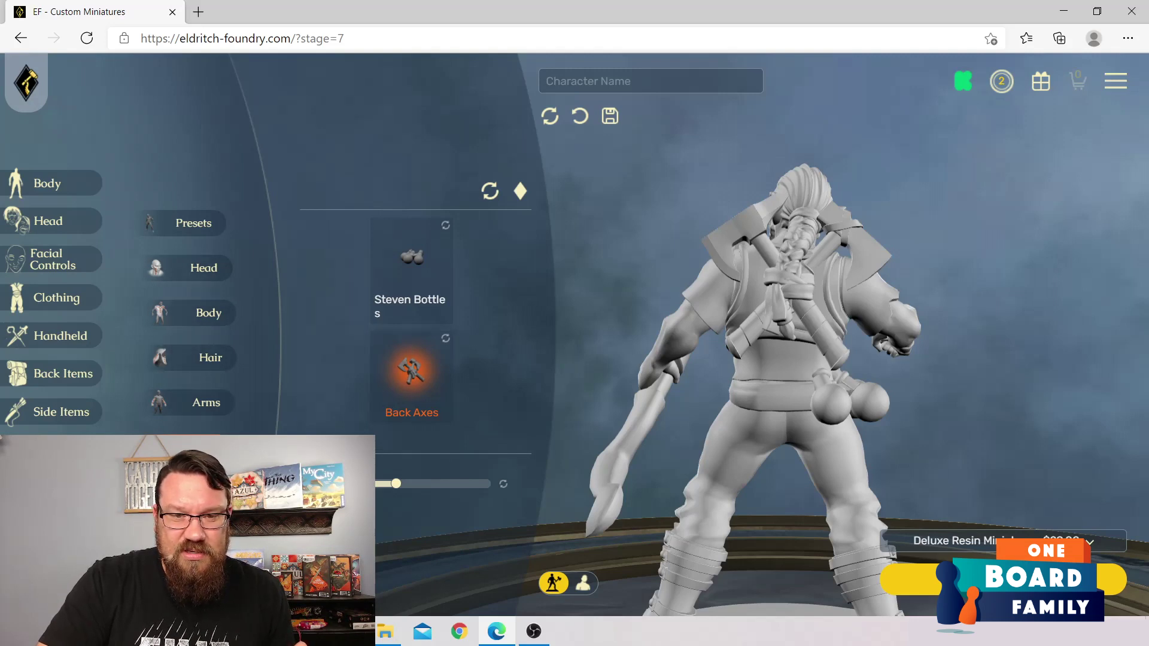
drag(933, 359, 629, 359)
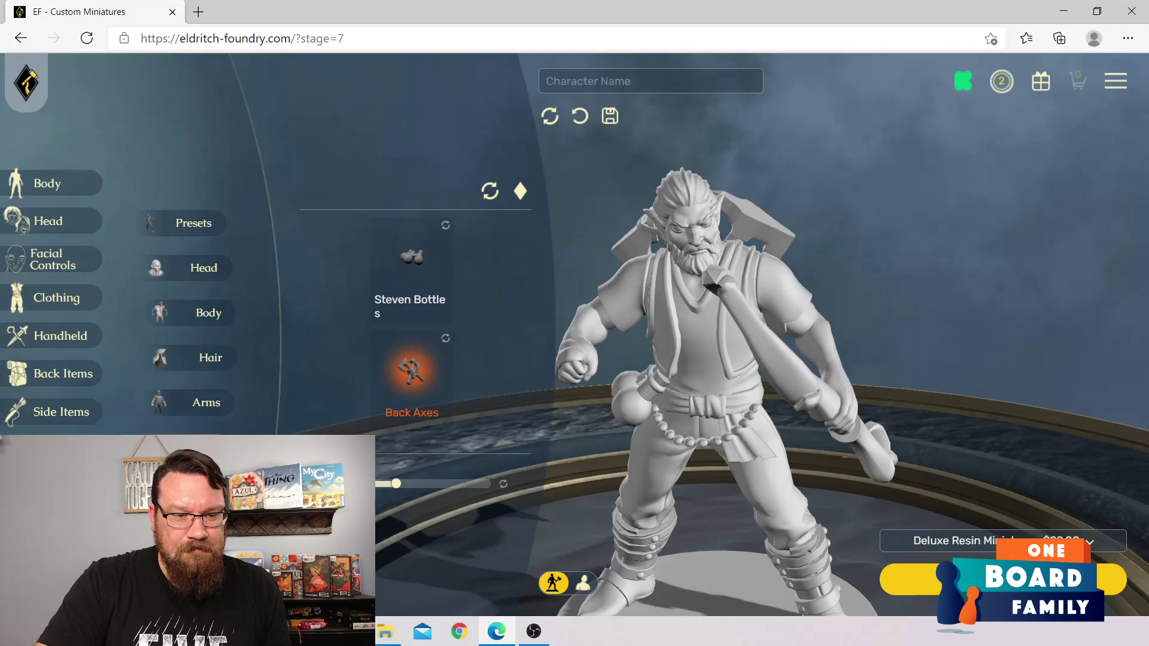
click(205, 403)
click(205, 358)
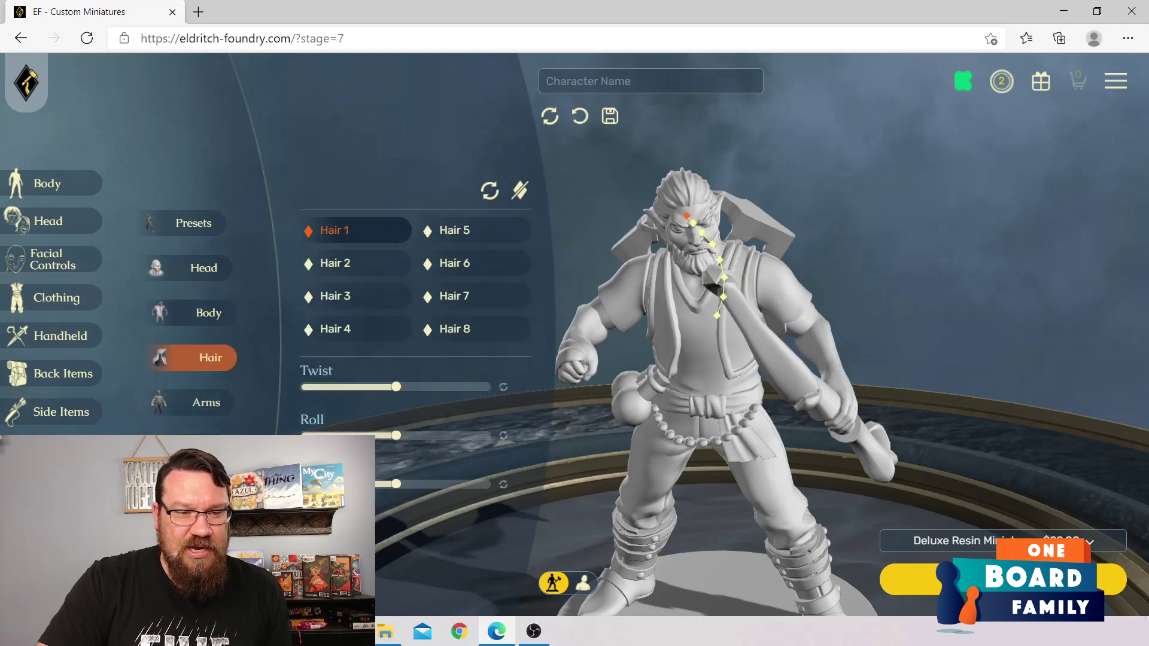
click(204, 312)
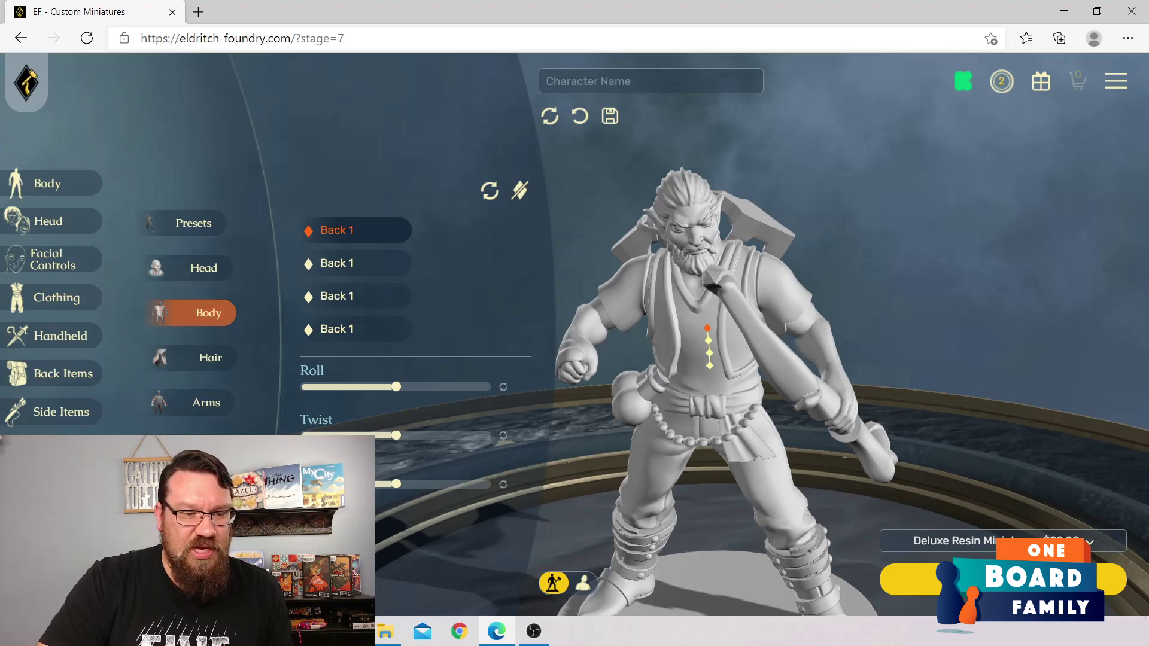
Step: Try two Conditional bases under the elf, and apply the Round base with large cracked stone slabs
click(54, 487)
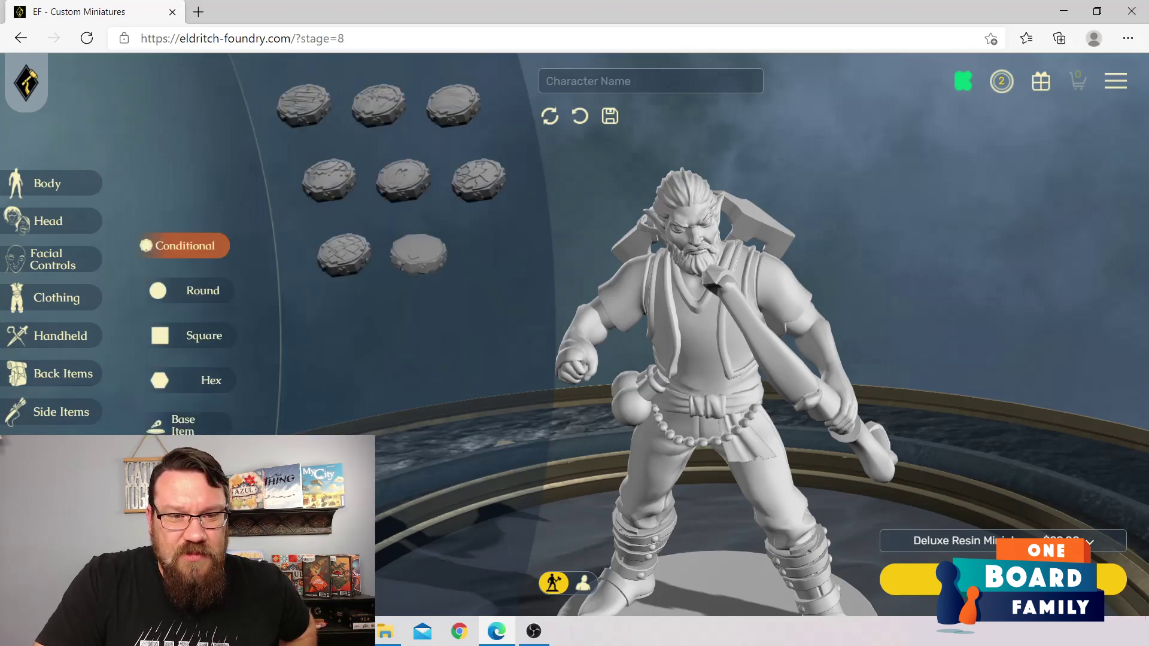
click(304, 106)
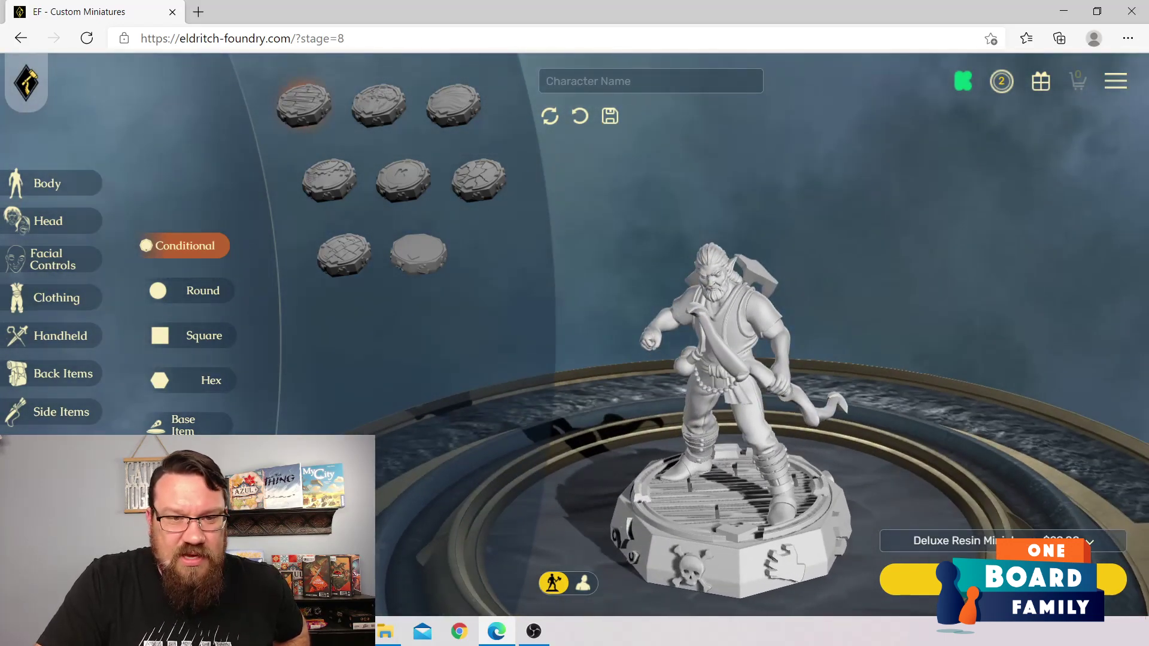
click(379, 106)
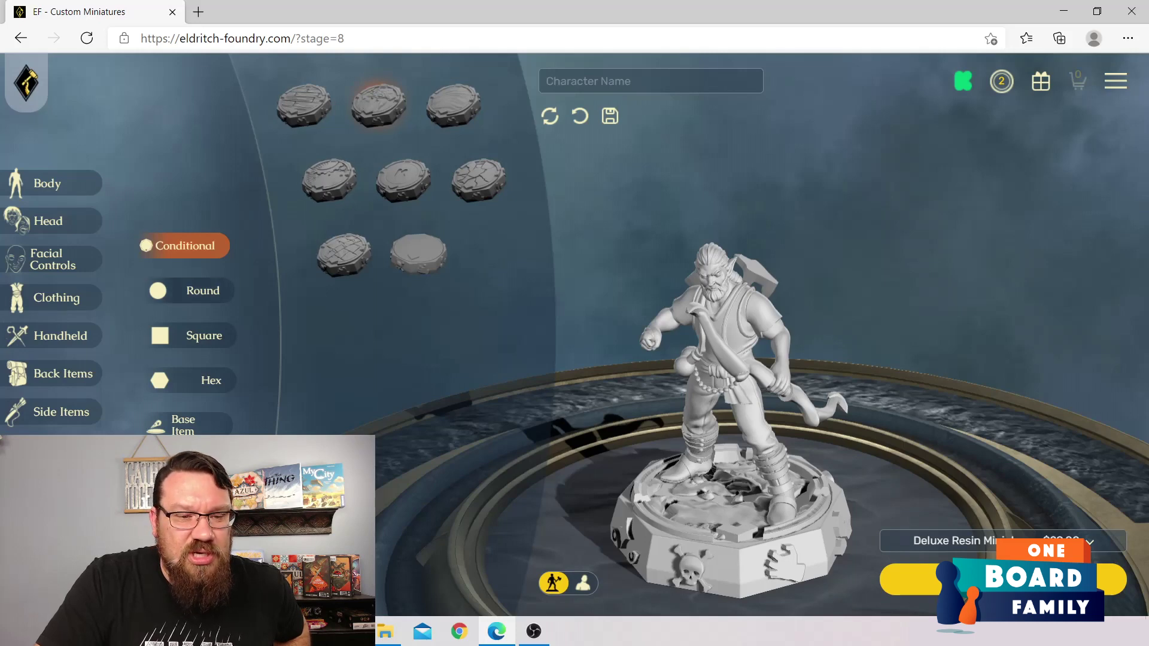
click(175, 290)
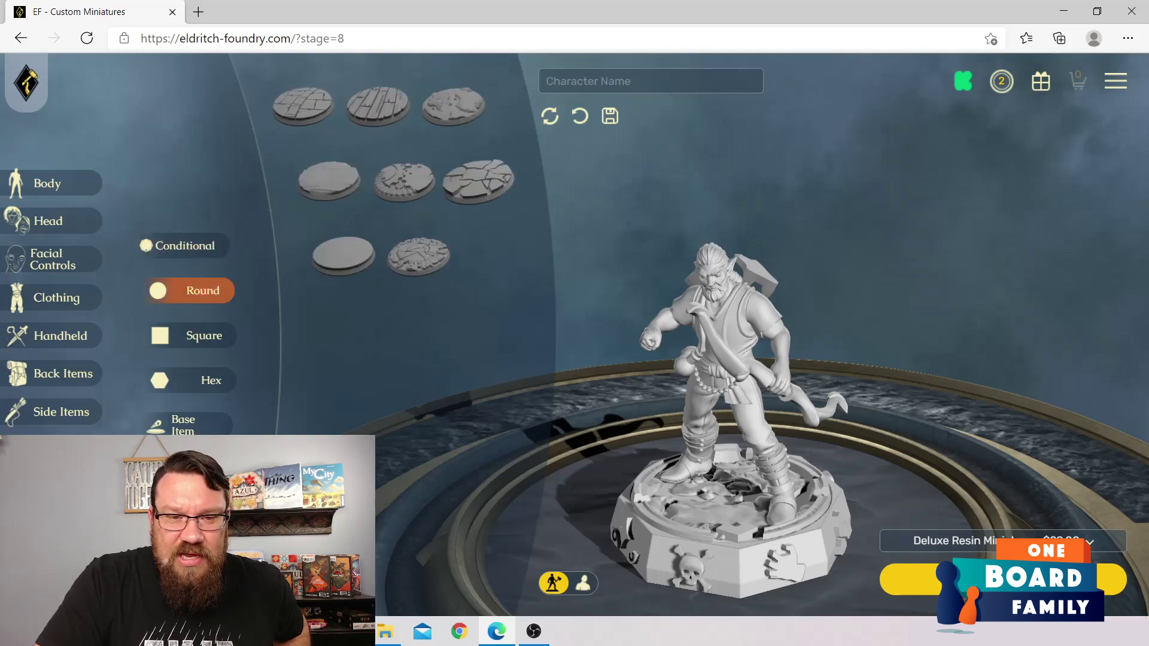
click(479, 180)
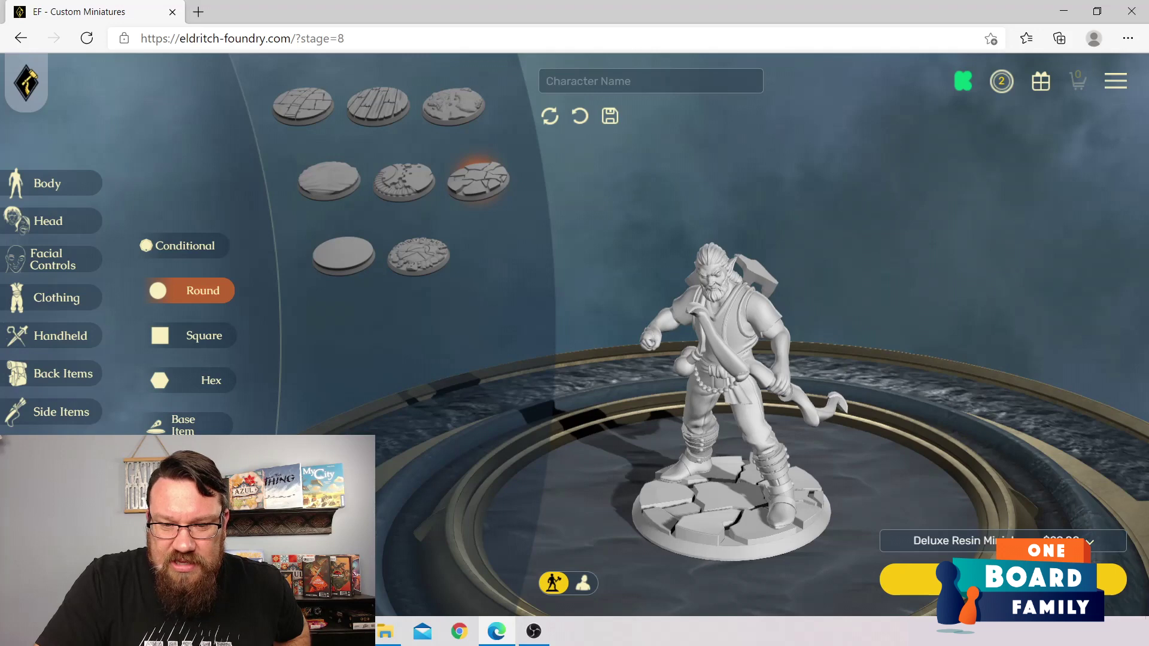
Step: Try the other Round bases under the elf, including rubble, plain, plank and gear designs, and return to the large cracked stone slabs
click(418, 256)
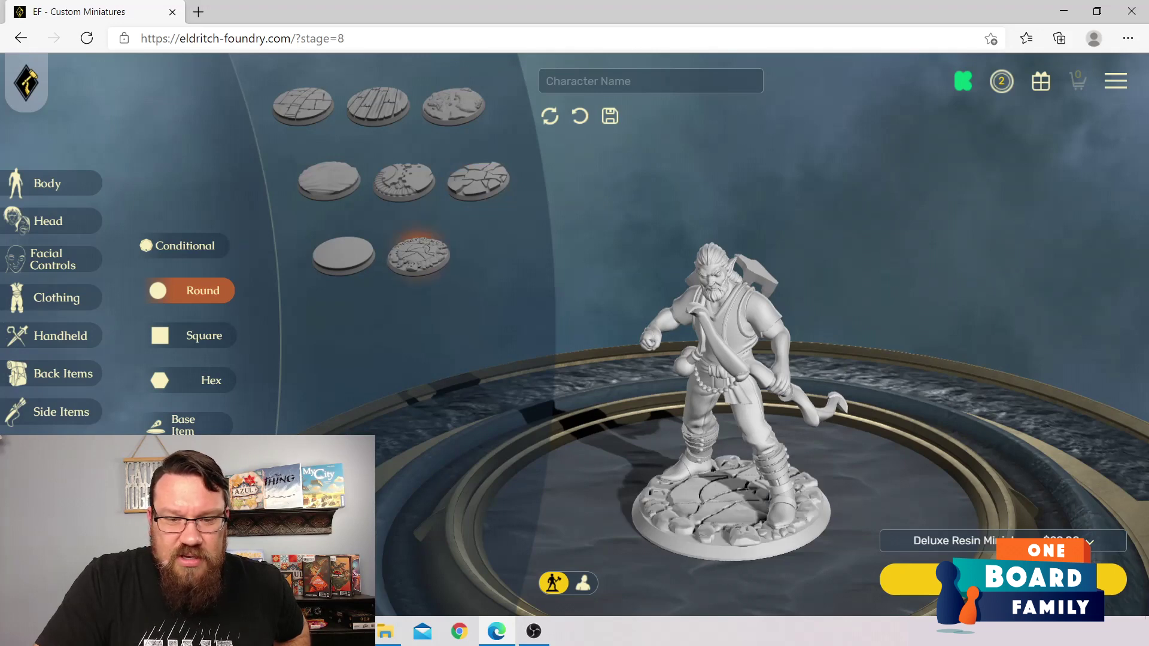
click(343, 256)
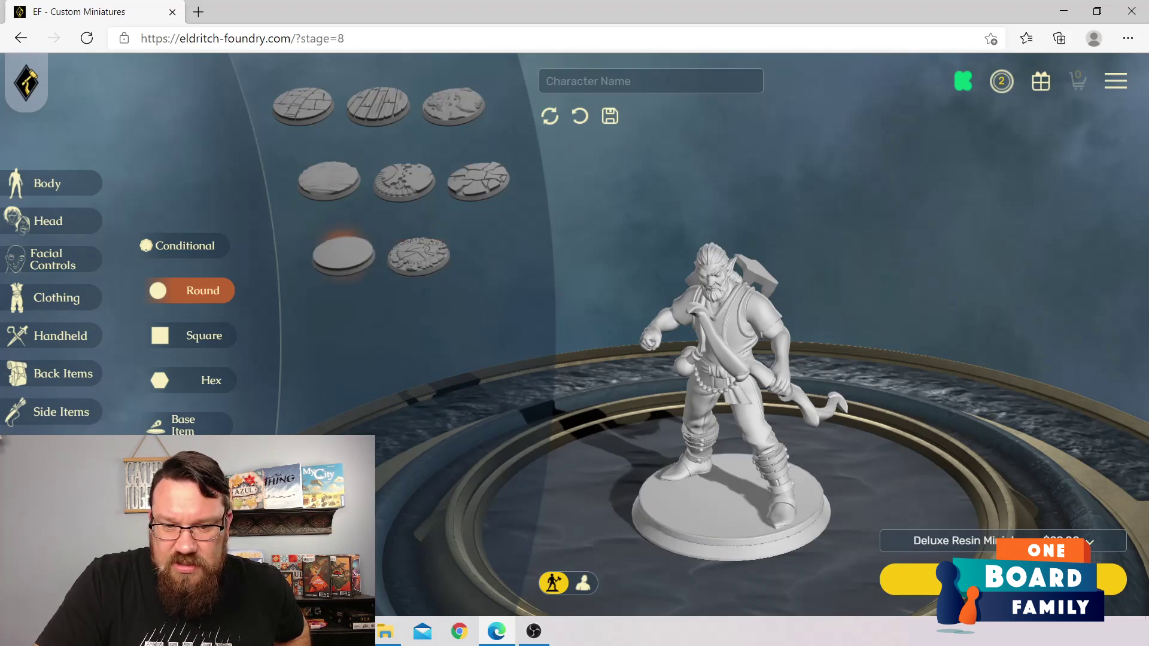
click(330, 181)
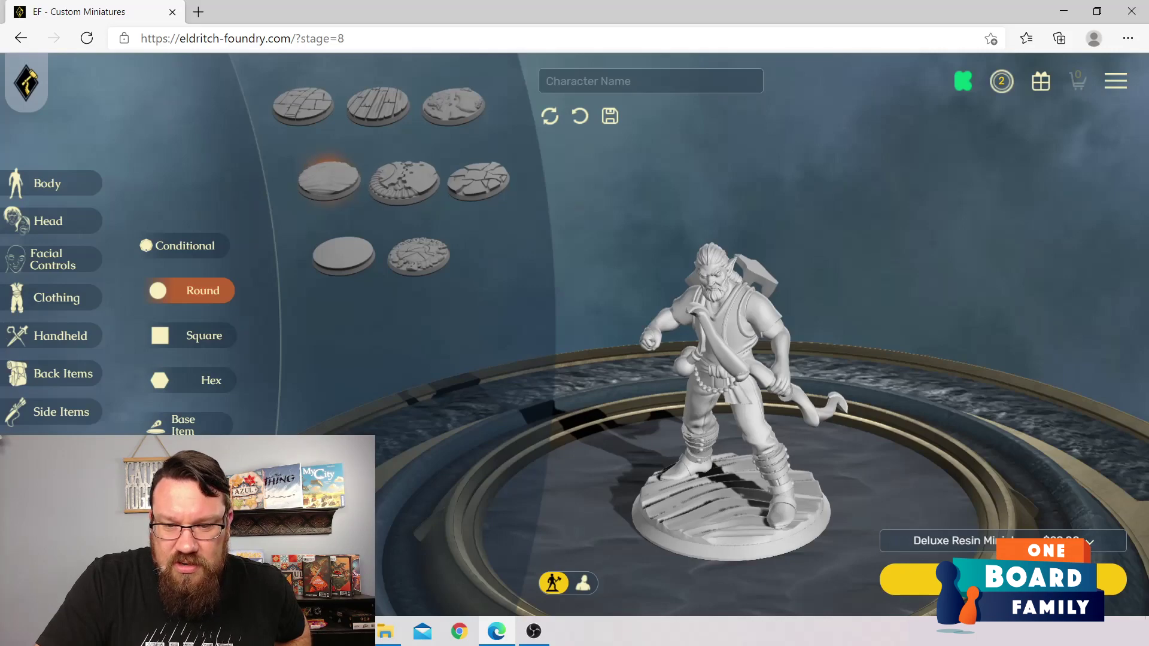
click(404, 182)
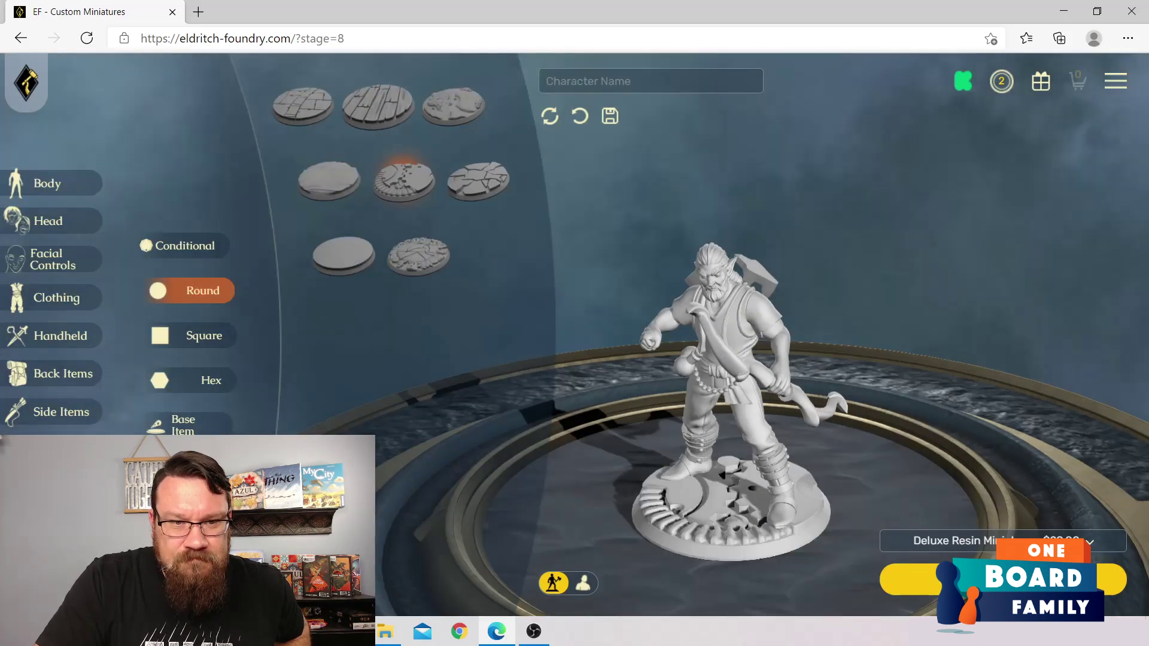
click(378, 107)
click(303, 106)
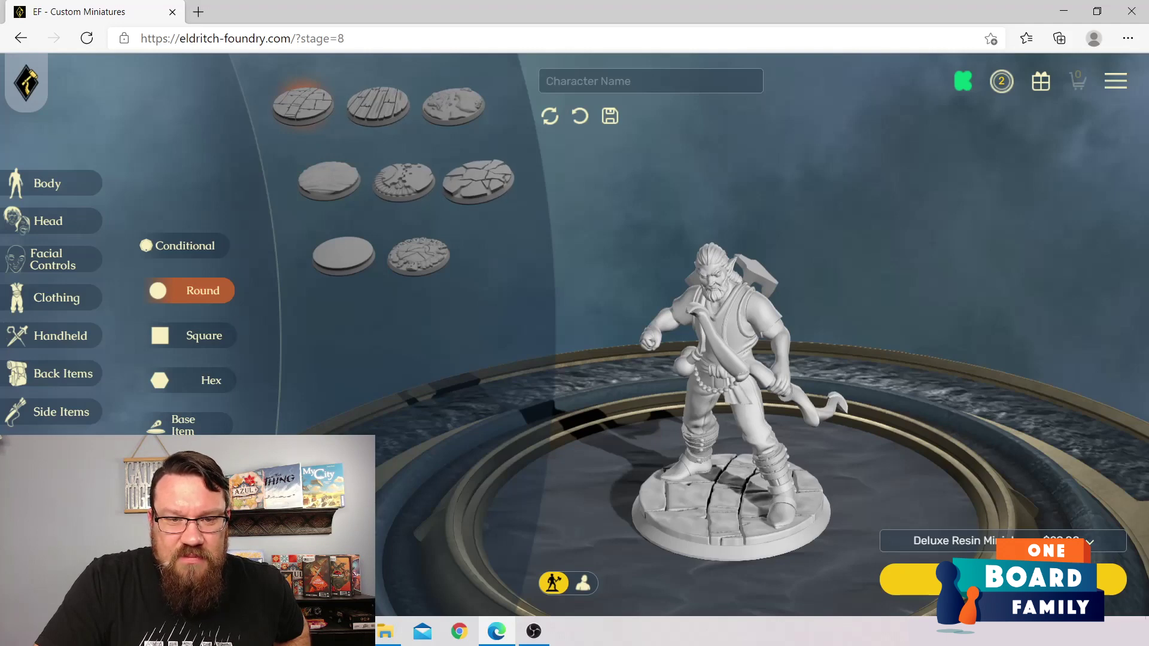
click(478, 182)
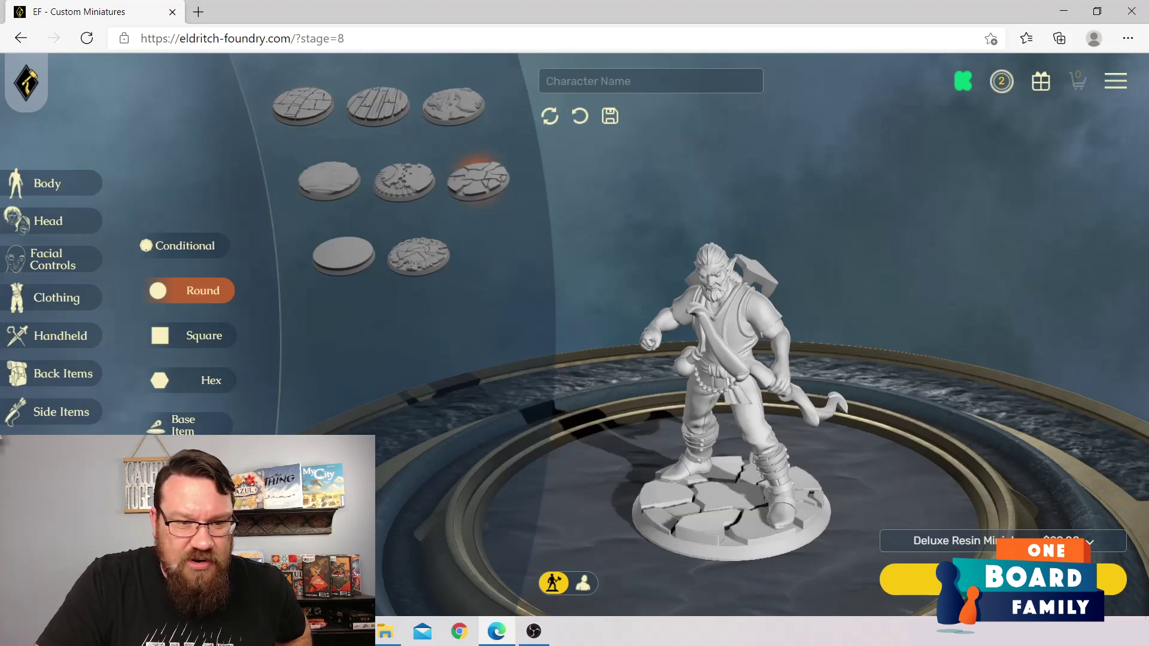
Step: Try the Square base with cracked stone slabs, and apply the matching cracked stone Hex base under the elf
click(179, 335)
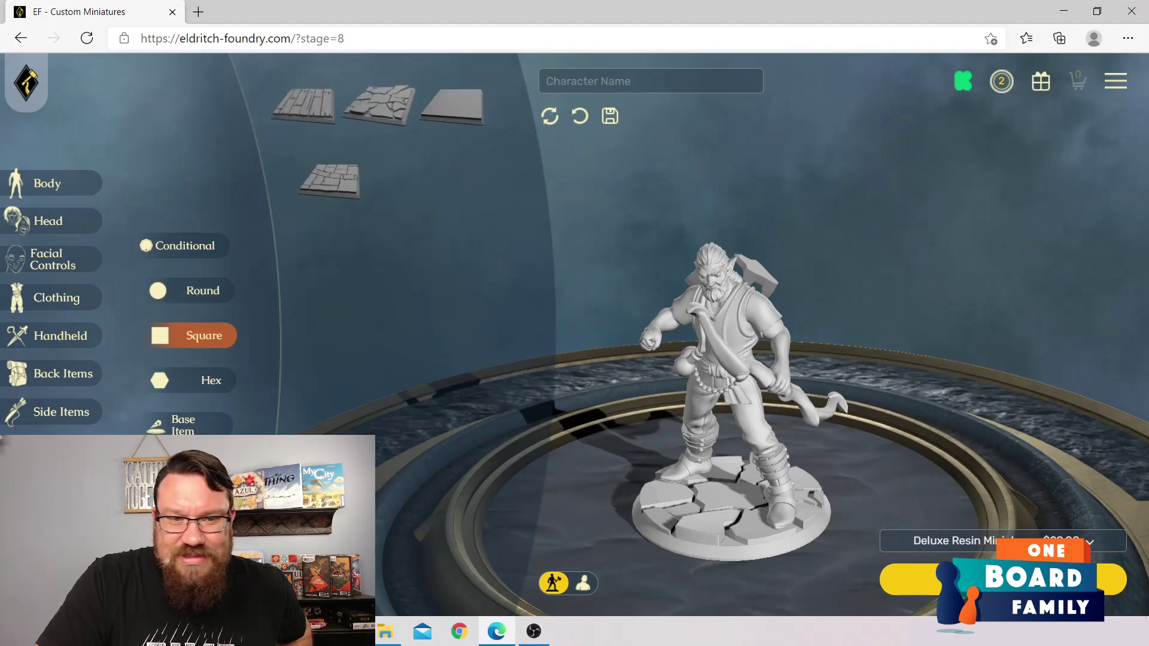
click(378, 106)
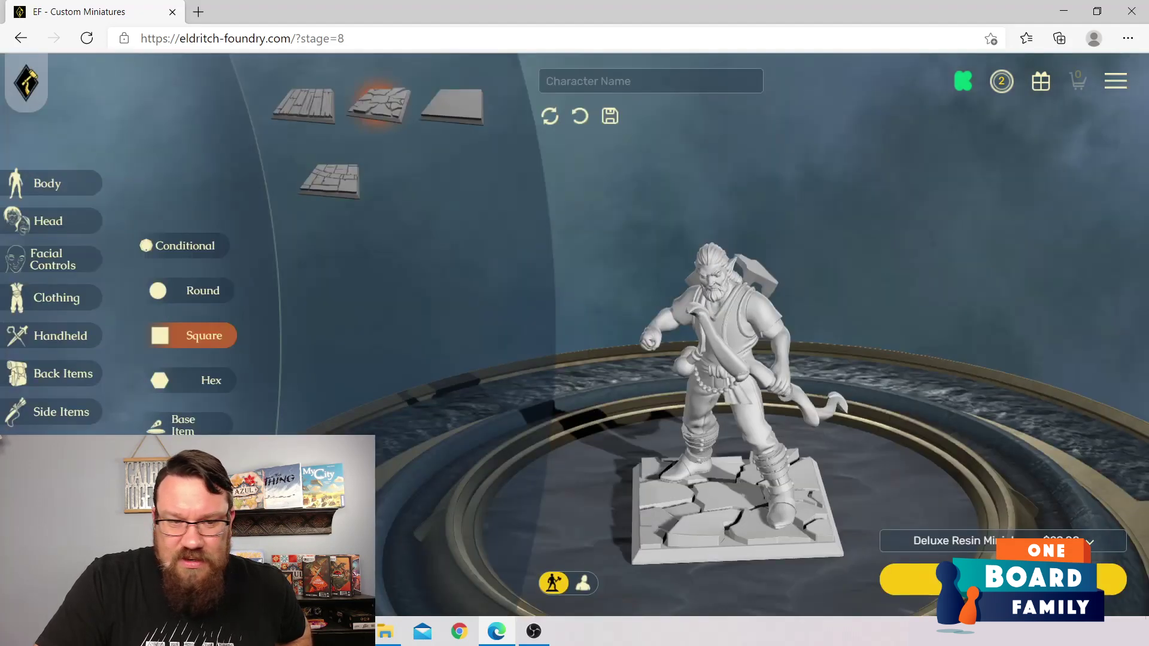
click(189, 380)
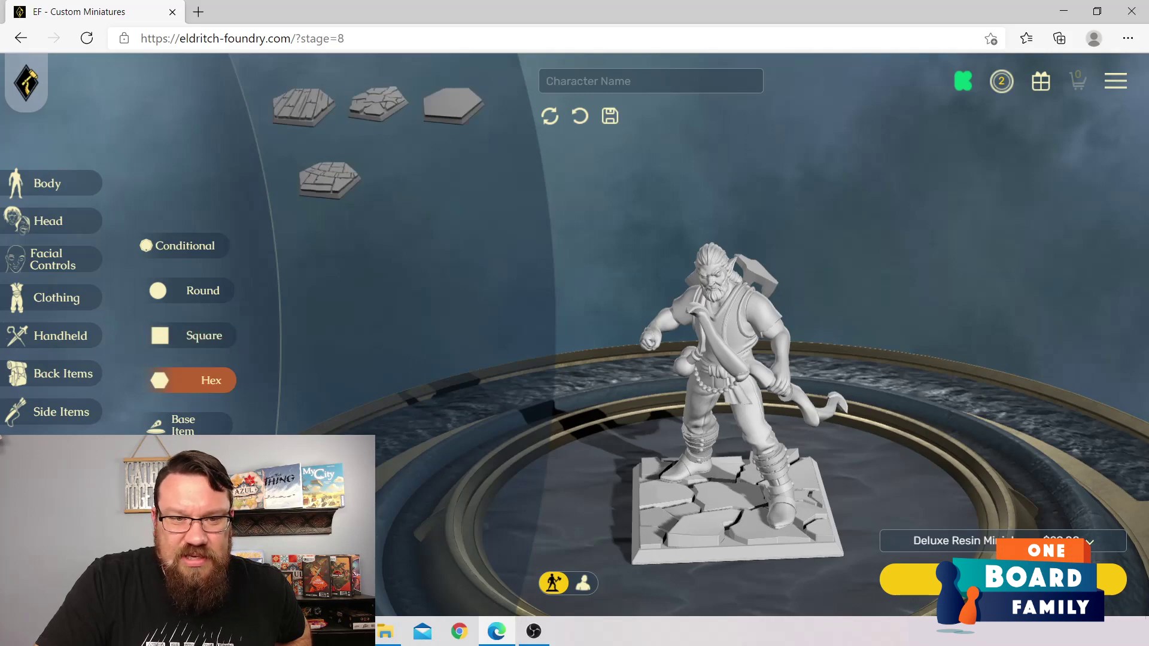
click(378, 104)
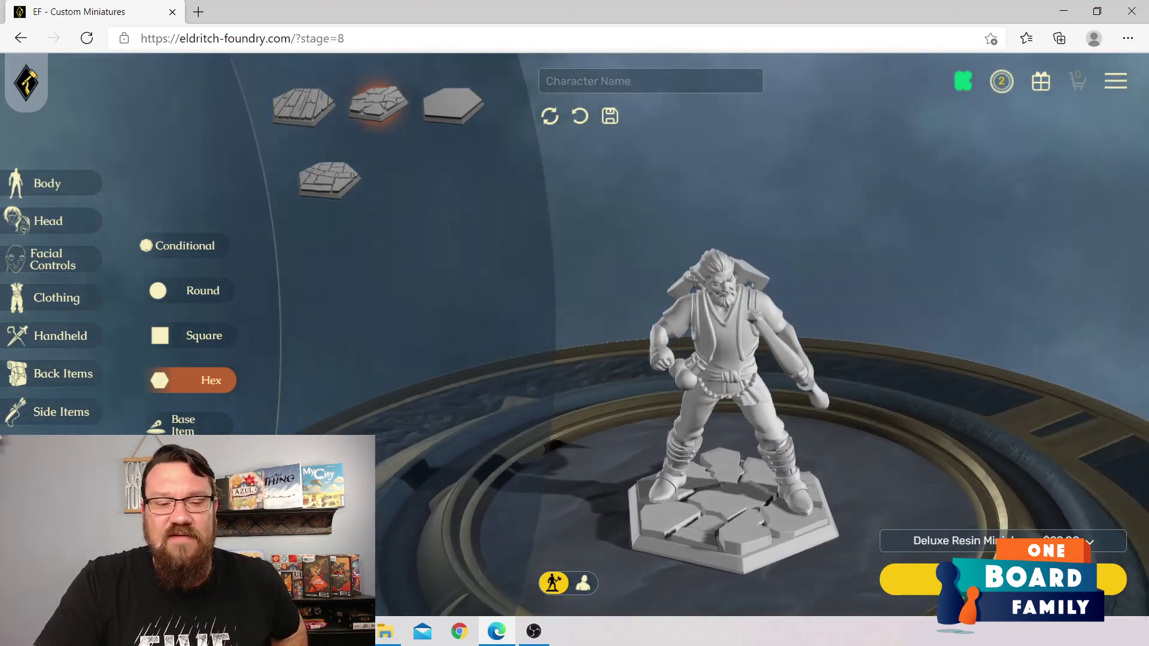
Step: Try the upright football and the pumpkin as base items, and place the crystal cluster on the hex base
click(179, 424)
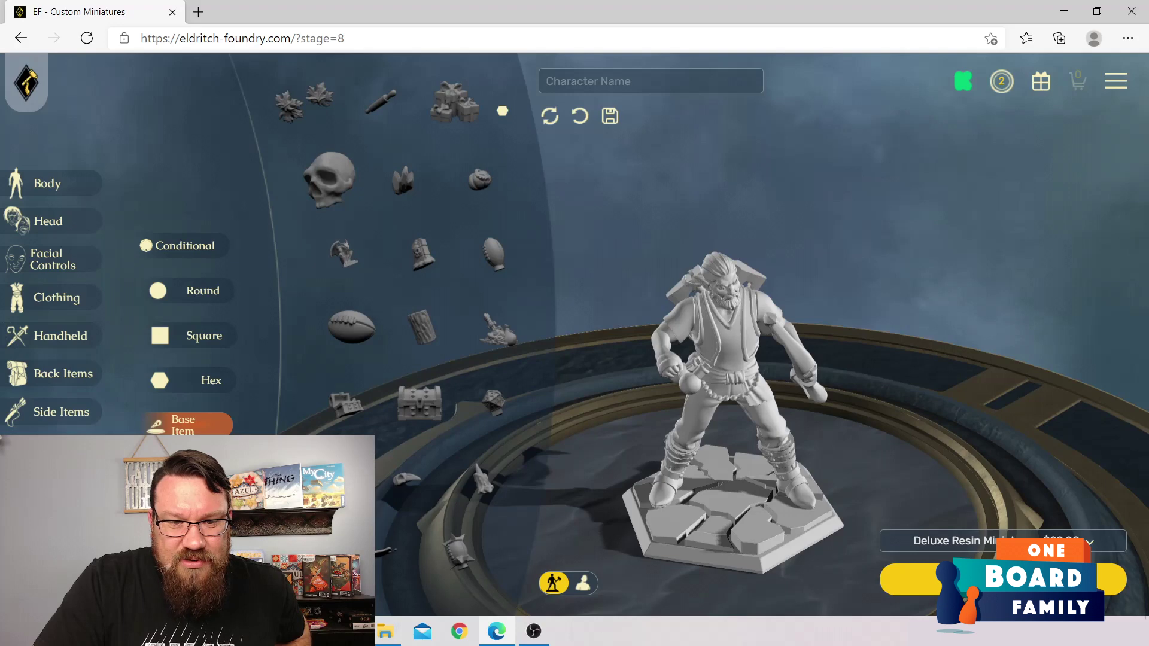
right_click(539, 377)
click(494, 255)
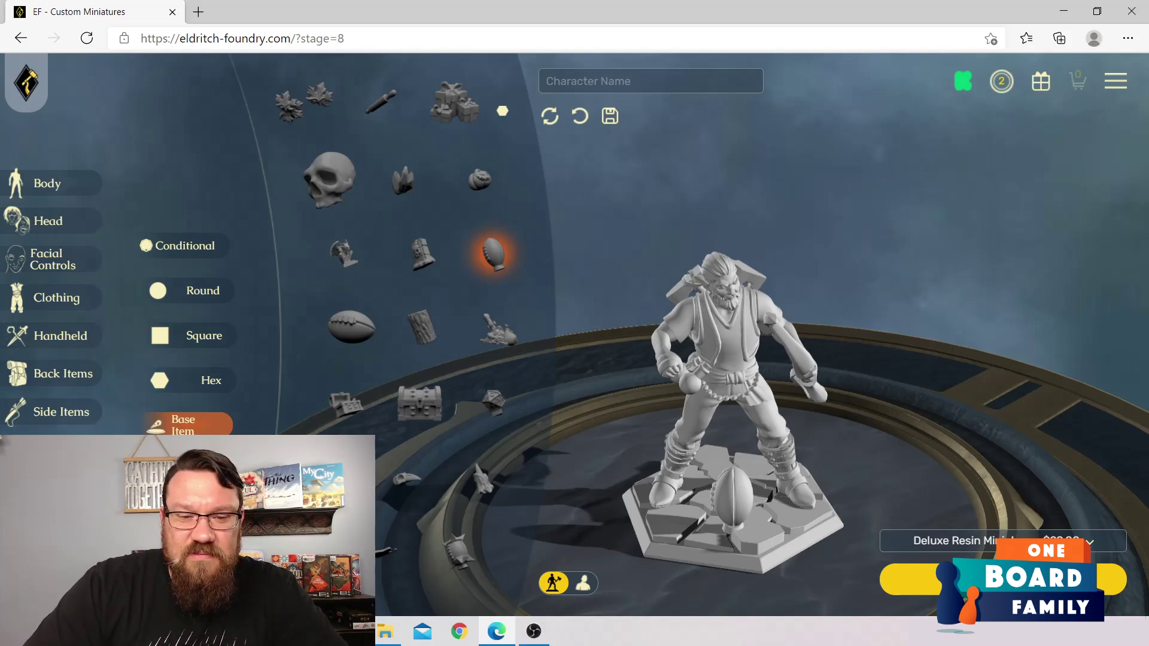
drag(748, 371, 724, 329)
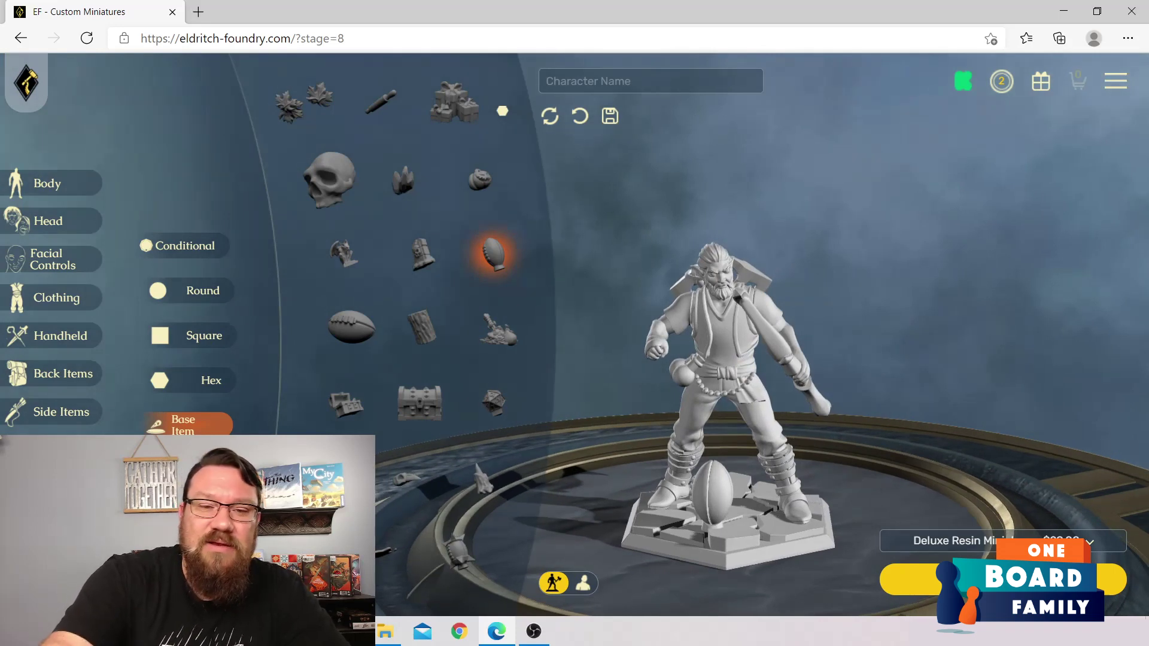
click(480, 180)
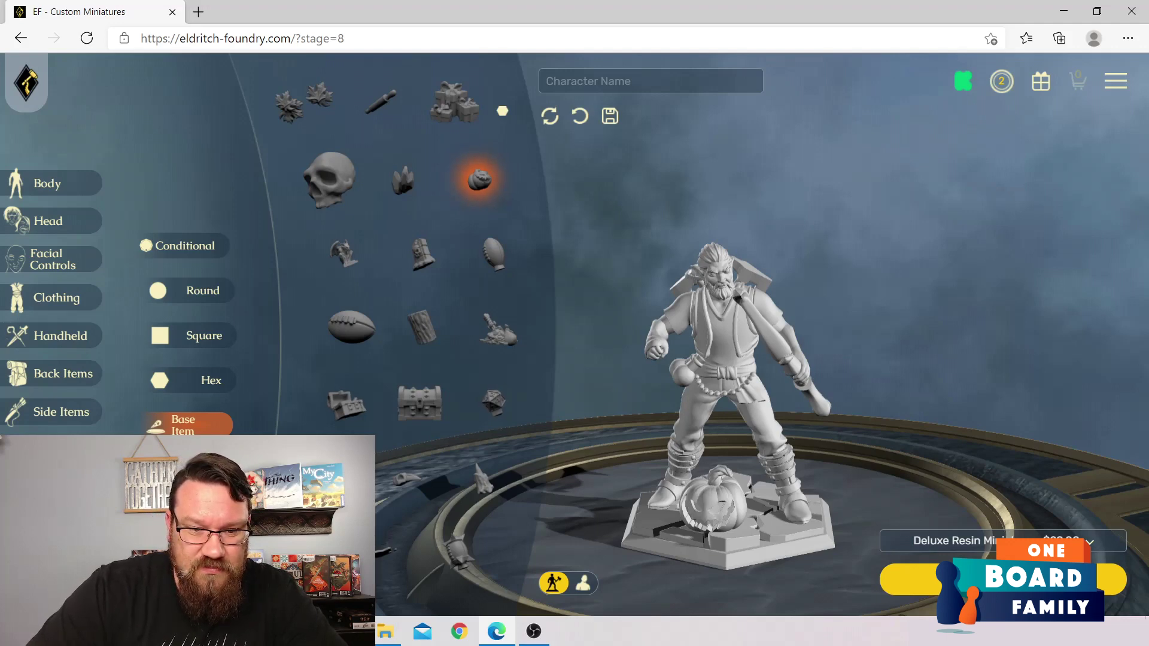
click(403, 181)
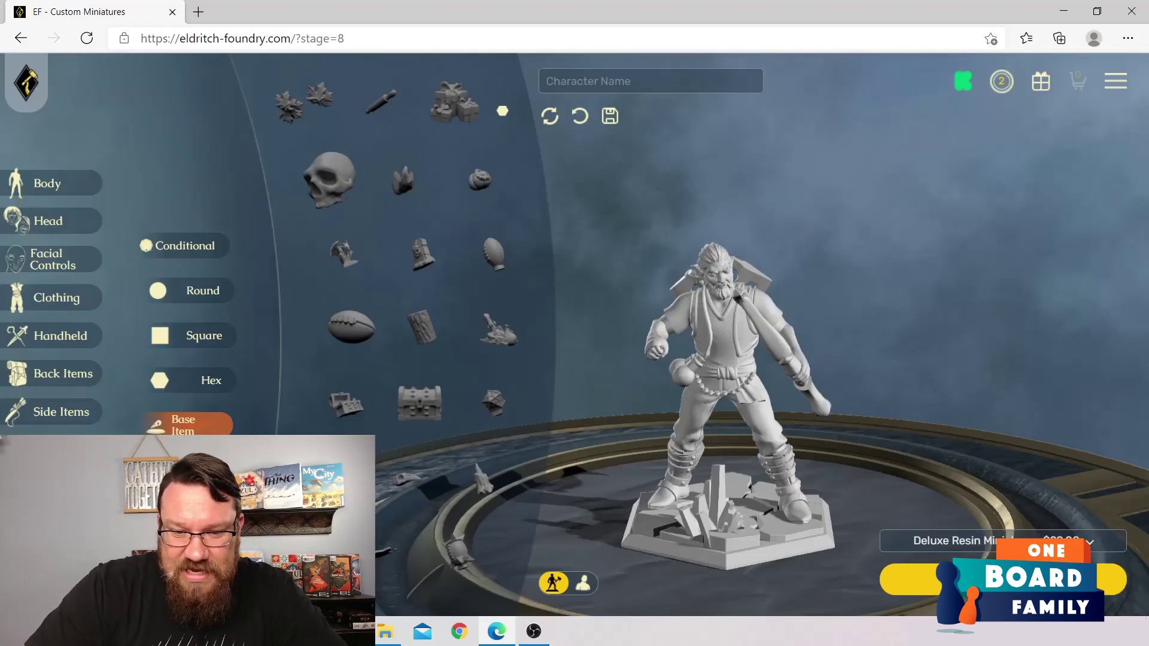
drag(718, 359, 724, 329)
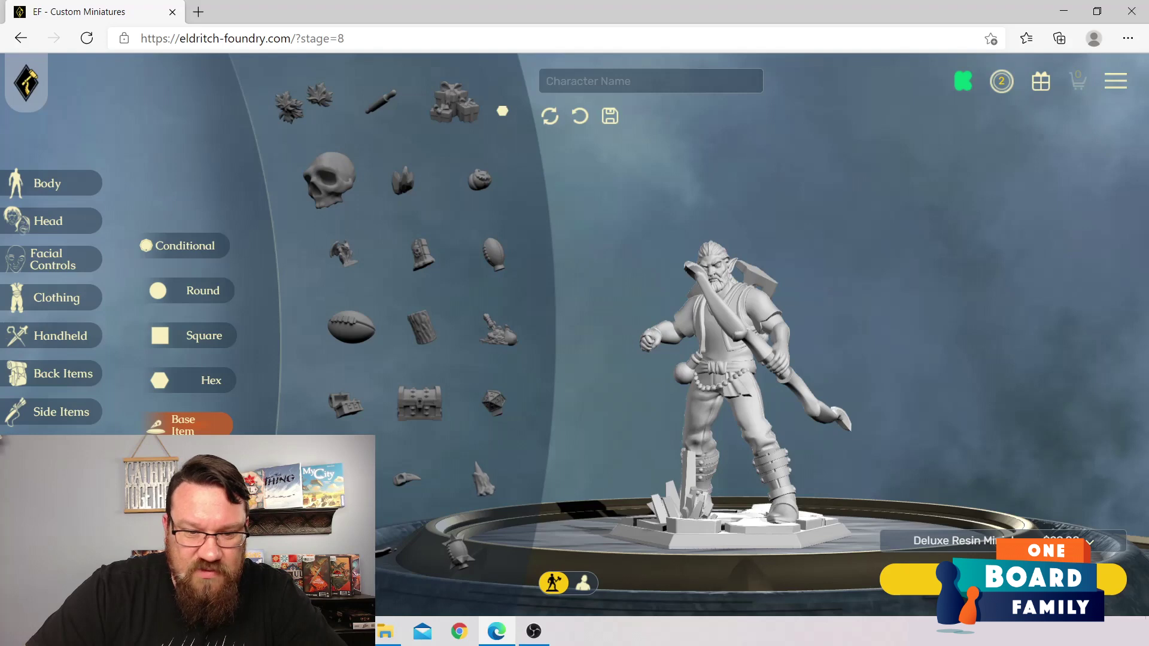
Step: Try the gnome with the axe and the soccer ball as base items, and return to the crystal cluster
scroll(345, 268, down, 3)
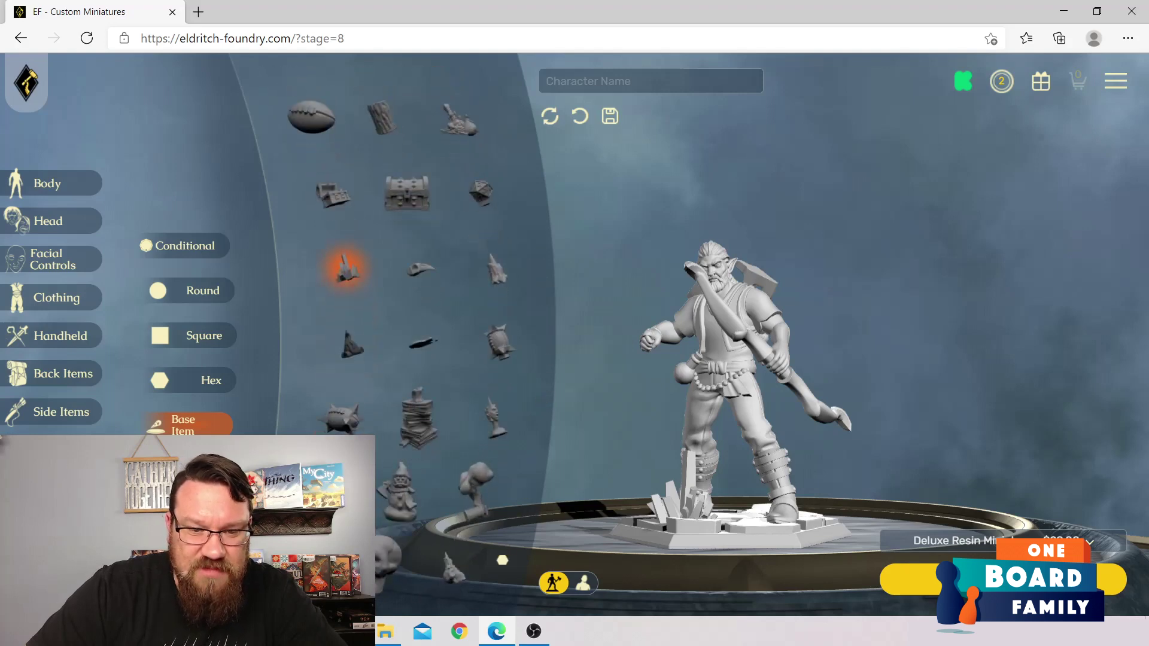
click(399, 488)
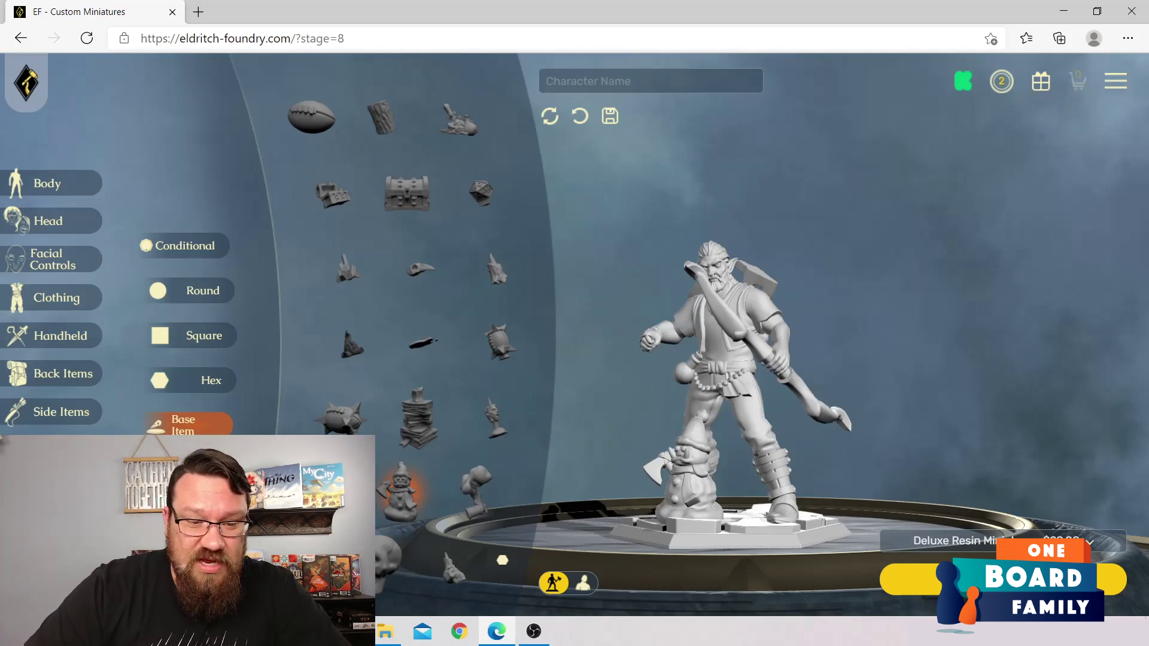
click(323, 491)
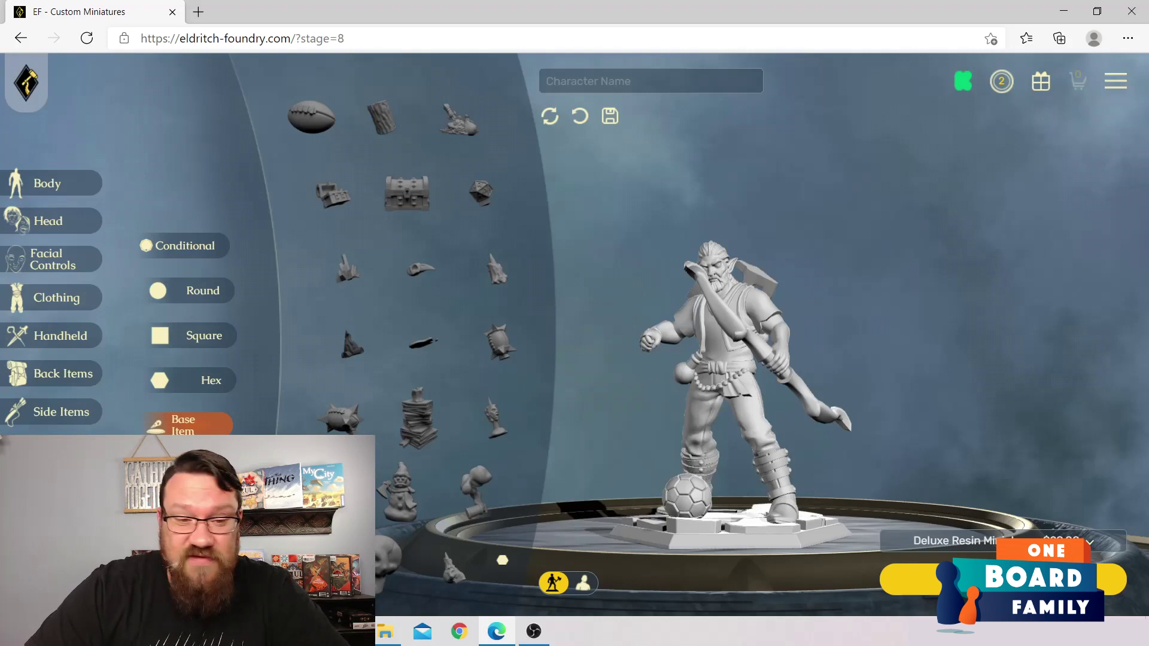
click(346, 269)
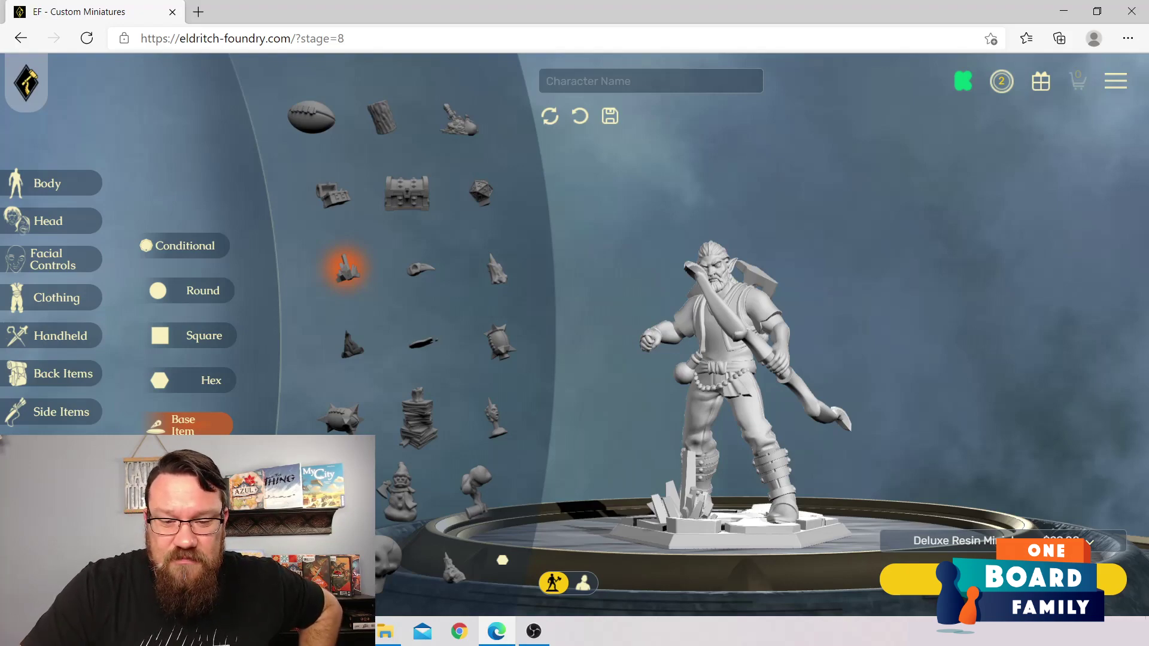
Step: Enter a first name as the character name and save the miniature
drag(742, 359, 808, 392)
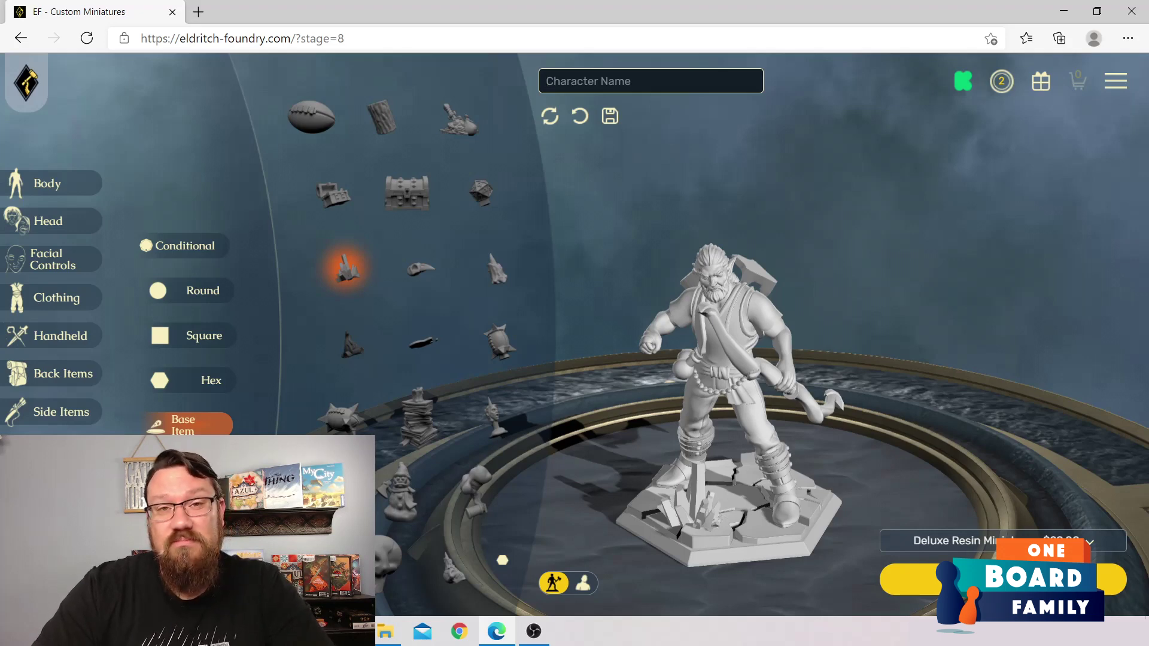
text(Jim)
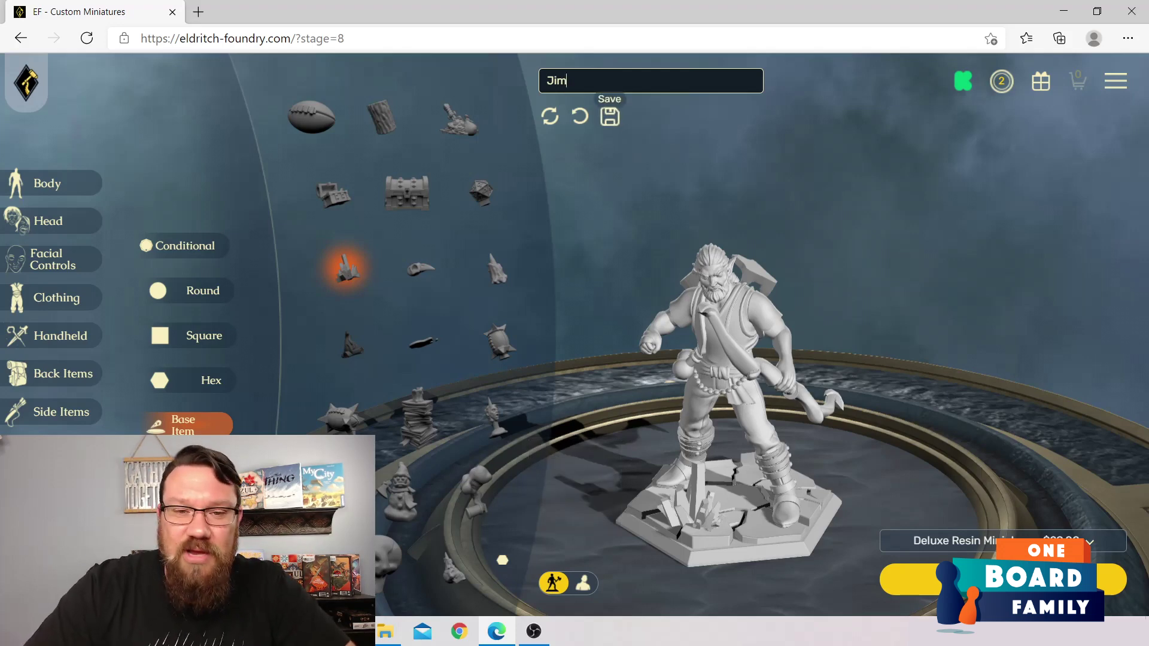
click(610, 117)
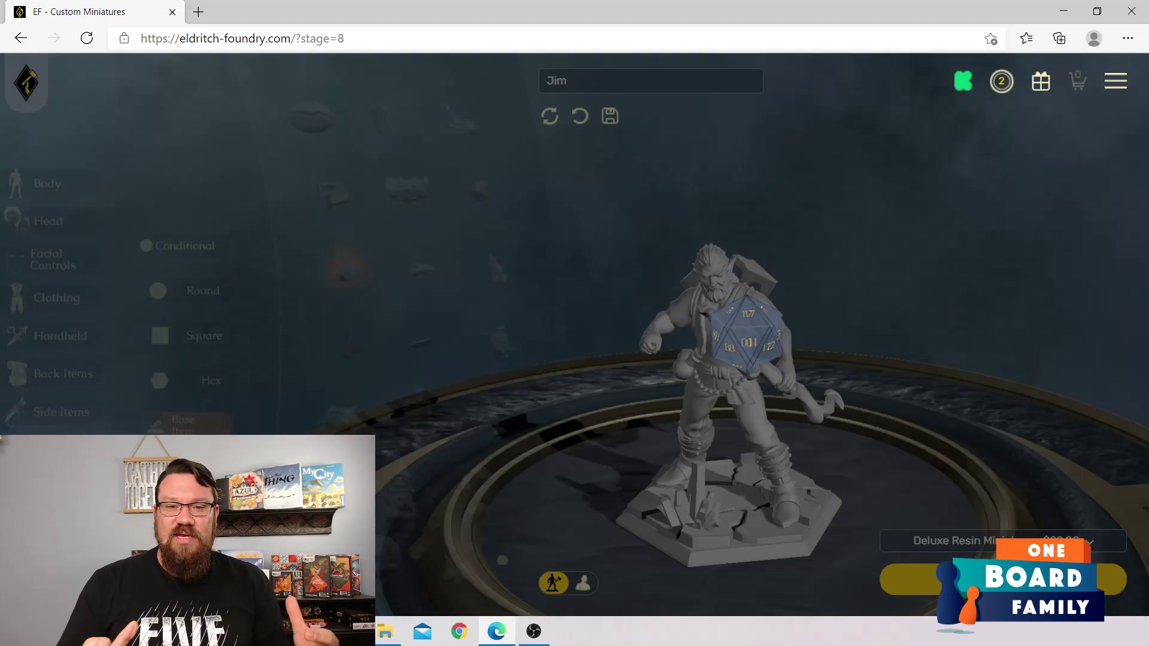